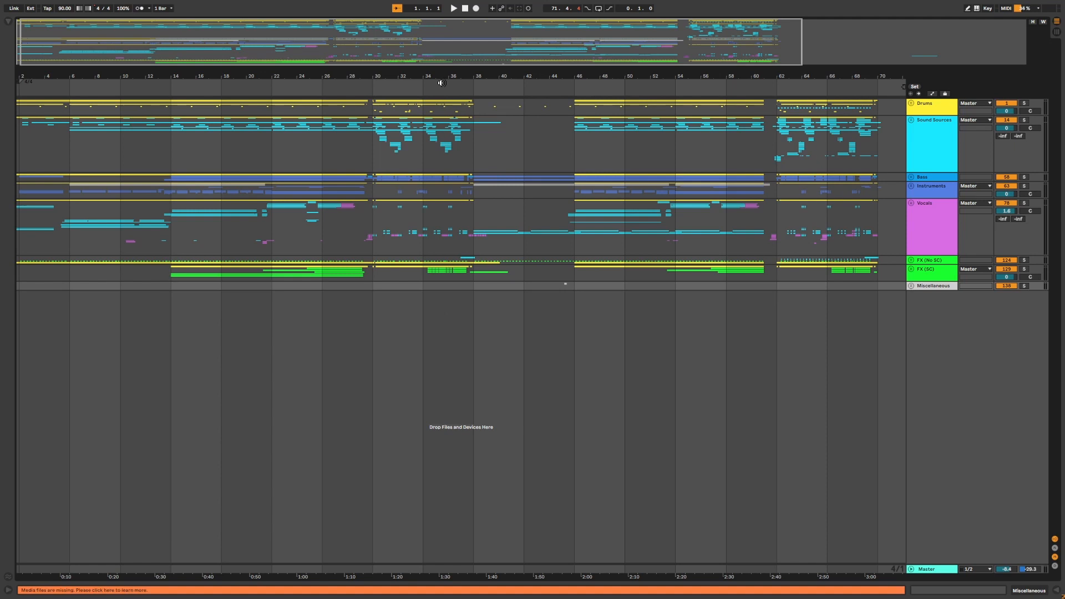
Zoom across the arrangement to examine the overall song structure and its groups.
drag(423, 71, 516, 72)
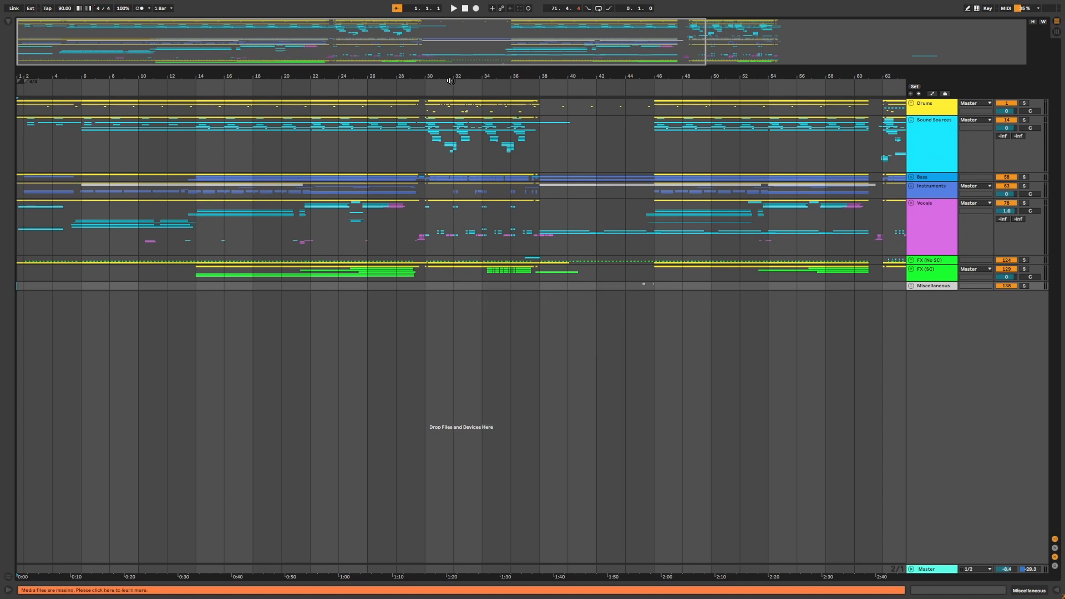
drag(449, 79, 449, 98)
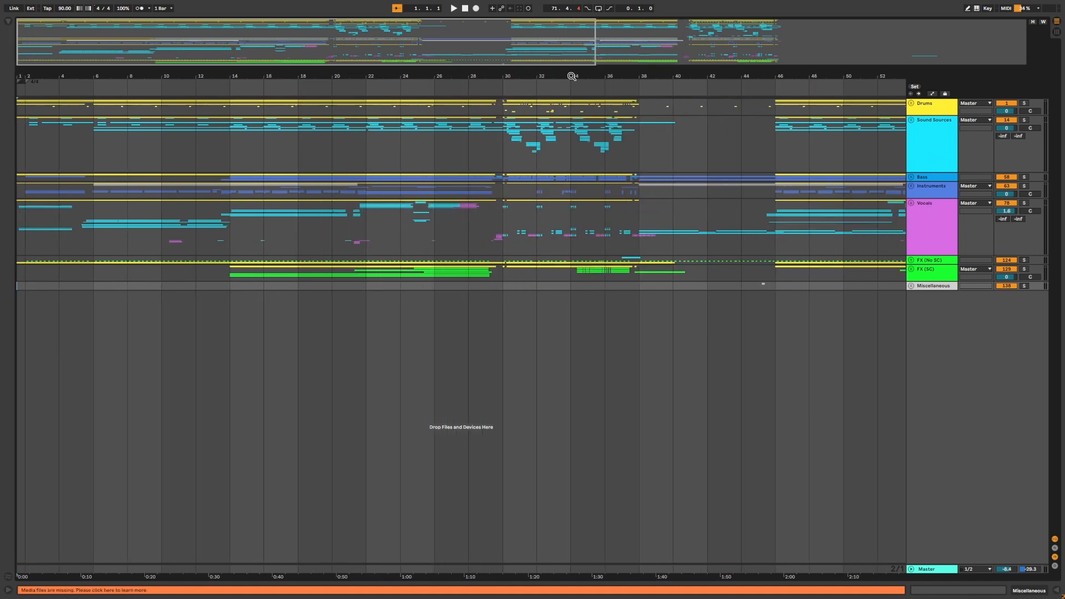
drag(572, 74, 572, 75)
drag(498, 79, 443, 75)
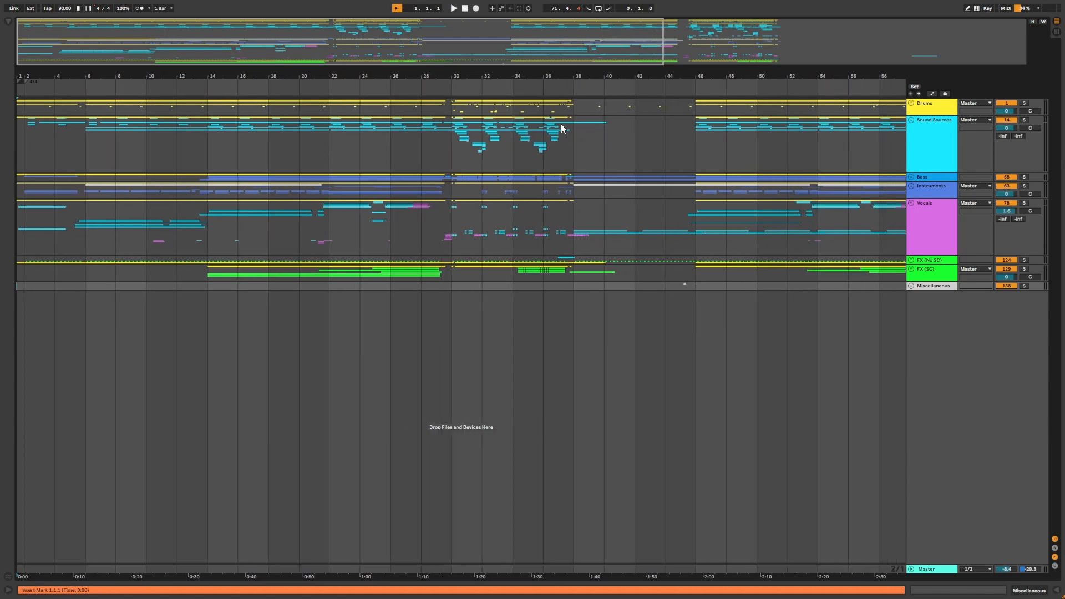
Expand the Drums group and zoom in on its kick, snare and percussion tracks.
double_click(577, 159)
drag(1063, 229, 1056, 56)
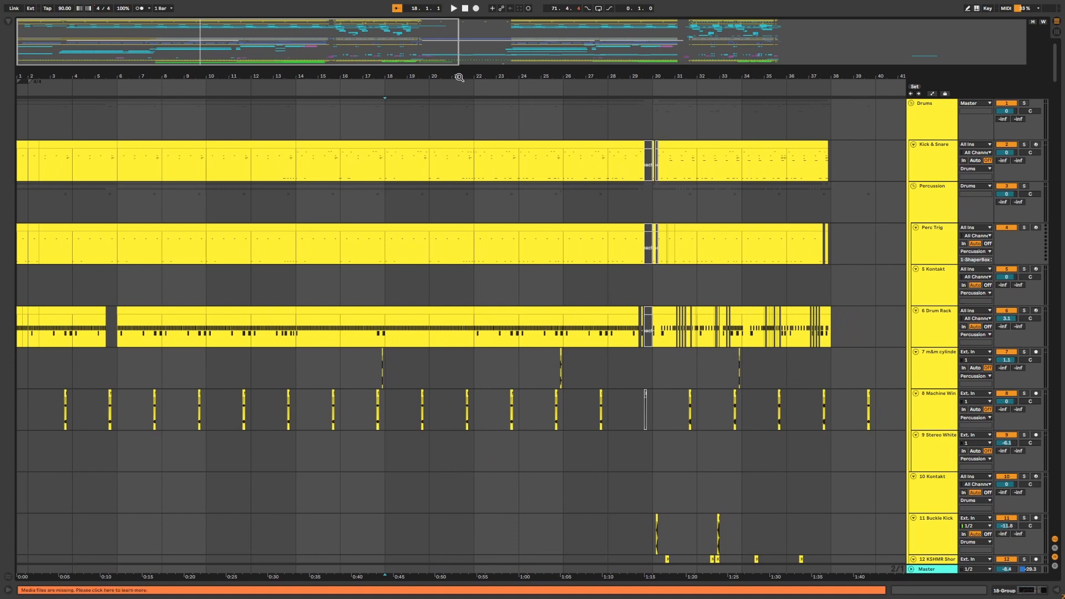
drag(459, 79, 732, 95)
drag(480, 94, 480, 78)
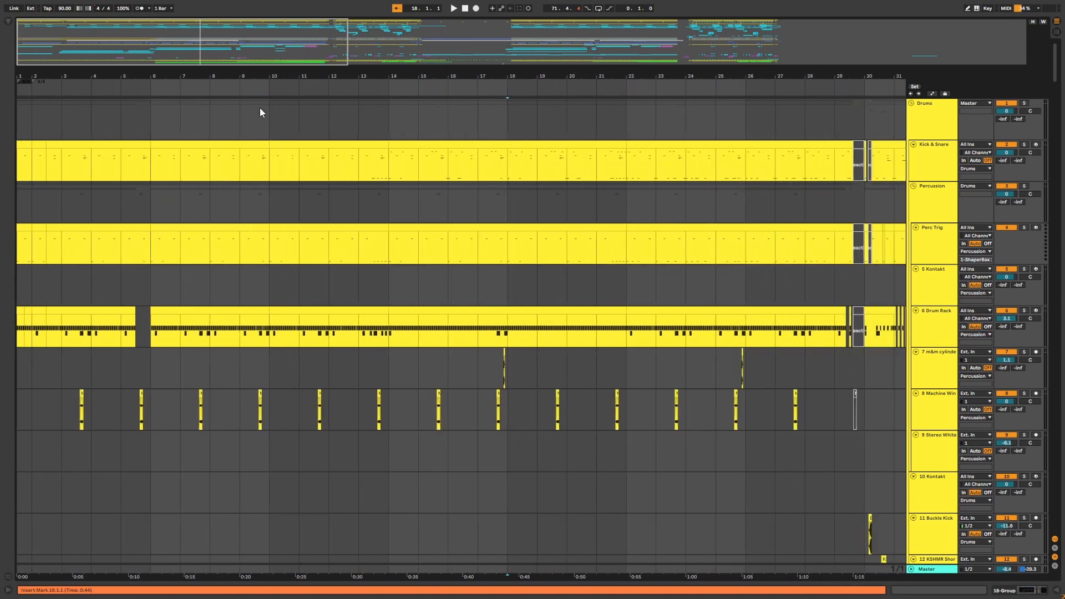
Collapse the Drums group, look through the Sound Sources group, then reopen the drum tracks.
click(926, 131)
click(913, 103)
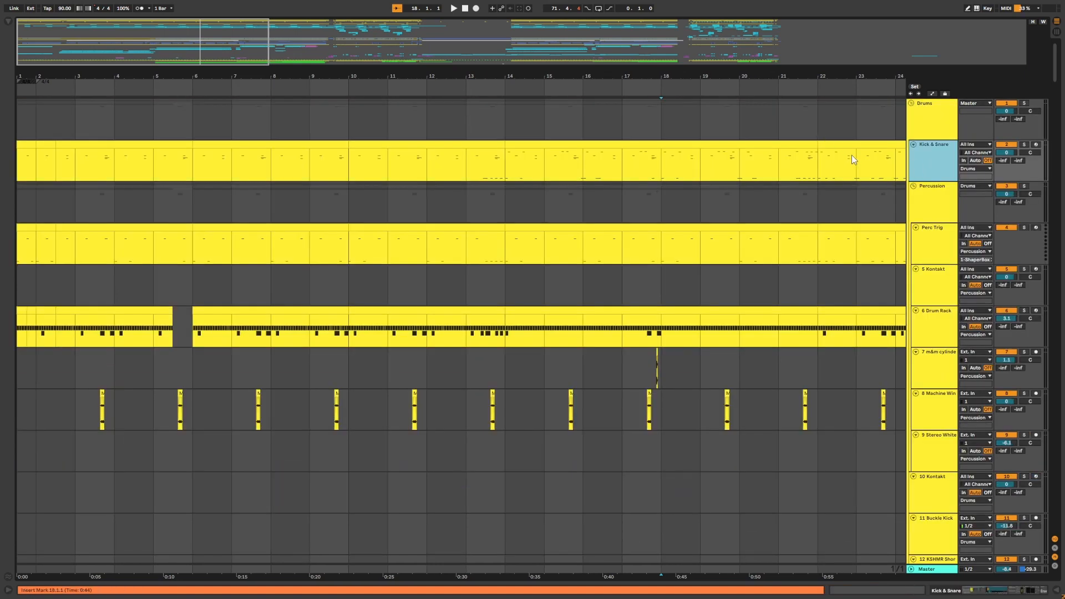
click(852, 155)
mouse_move(826, 76)
mouse_down()
mouse_move(416, 73)
mouse_move(459, 83)
mouse_up()
Play a section of the Kick & Snare clip and open its MIDI notes for inspection.
double_click(276, 143)
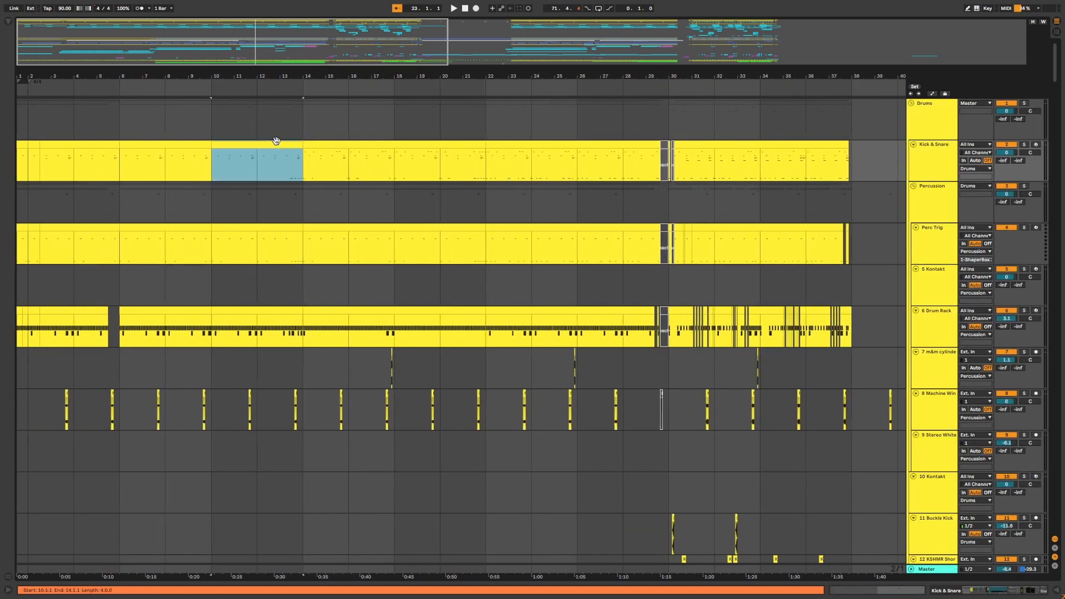
key(space)
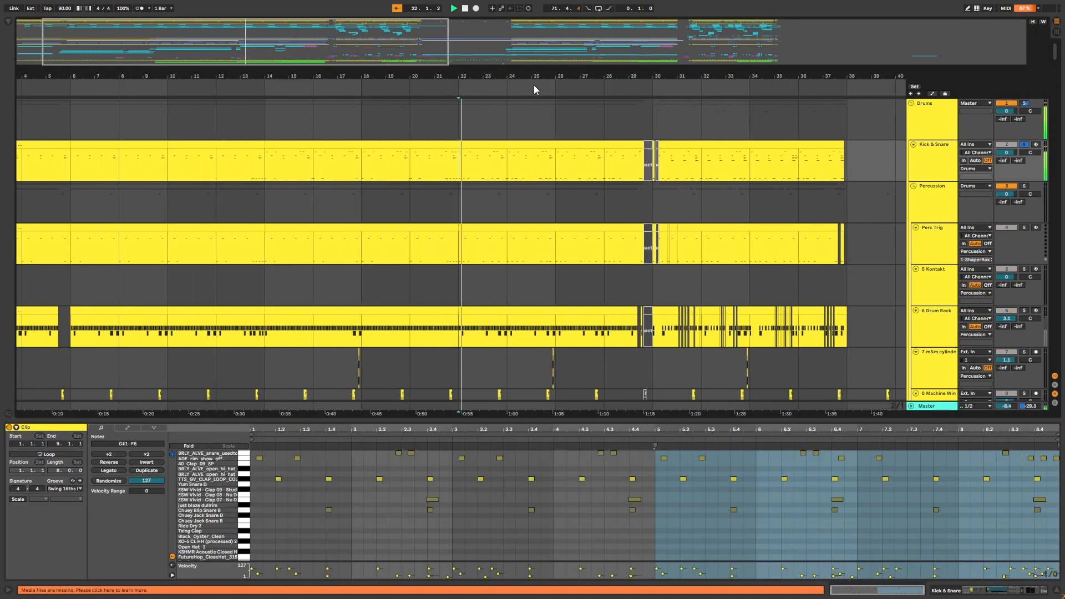
drag(540, 76, 544, 74)
drag(281, 76, 334, 76)
click(335, 177)
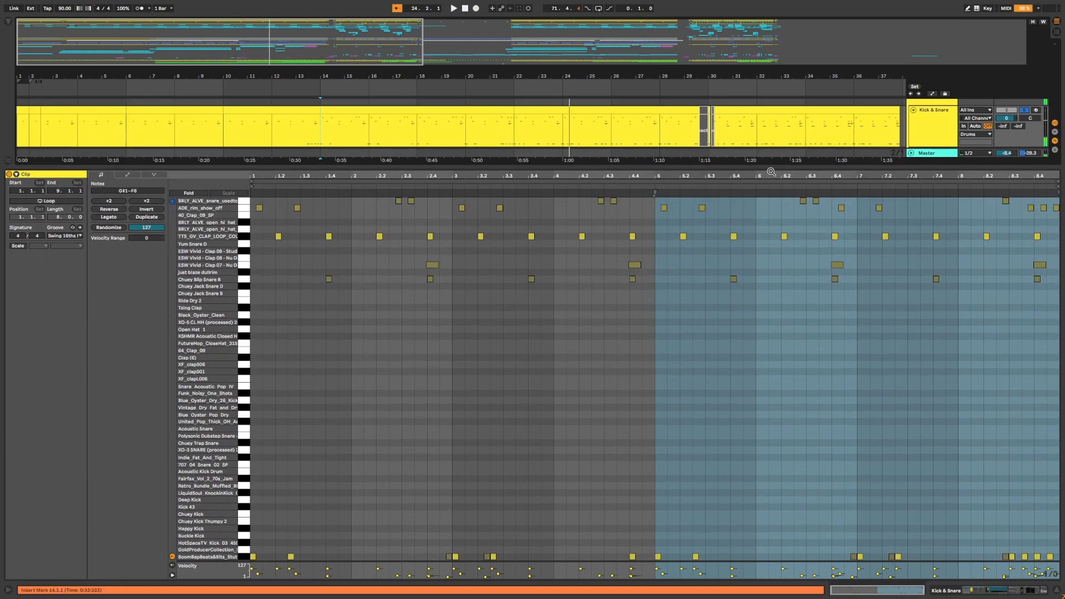
Enlarge the note editor to view all drum sample rows, then switch to the Drum Rack devices.
click(353, 451)
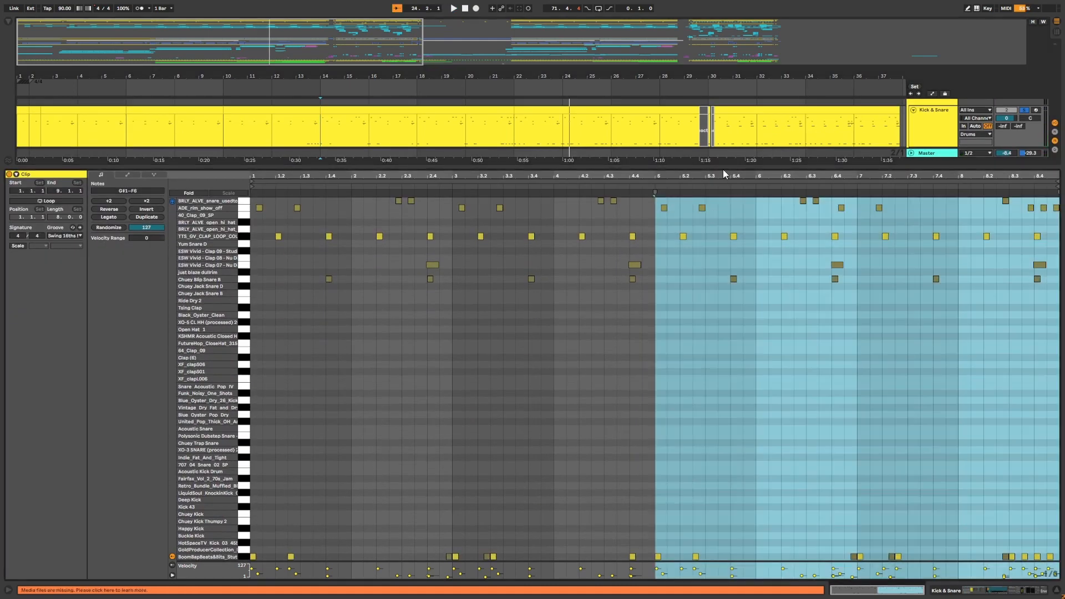
drag(723, 169, 724, 290)
key(shift+Tab)
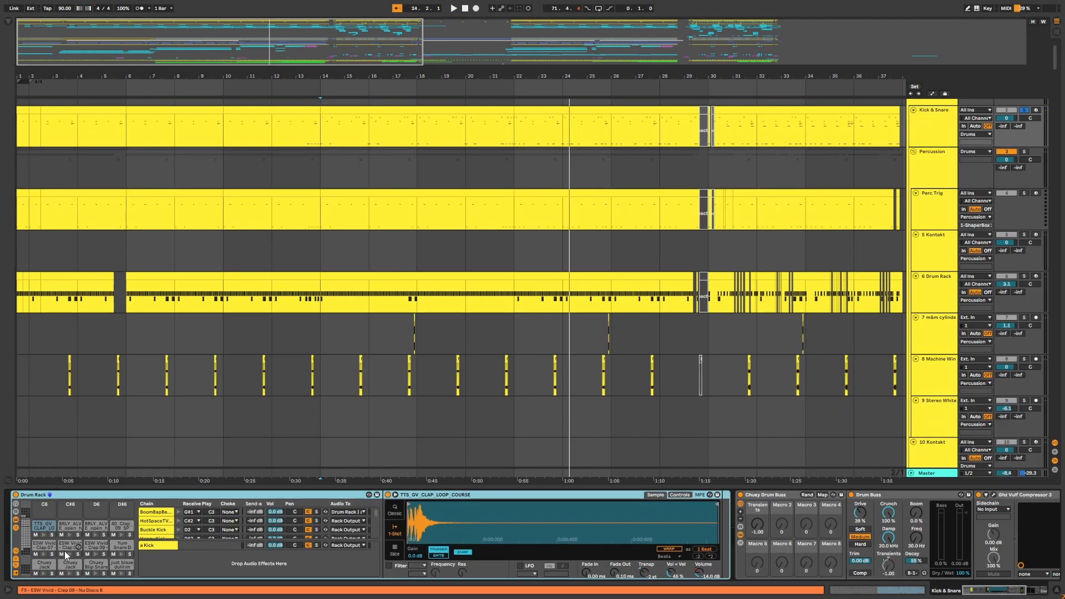
Browse the Drum Rack pads and select the BoomBapBeats kick pad.
scroll(42, 530, down, 6)
click(44, 526)
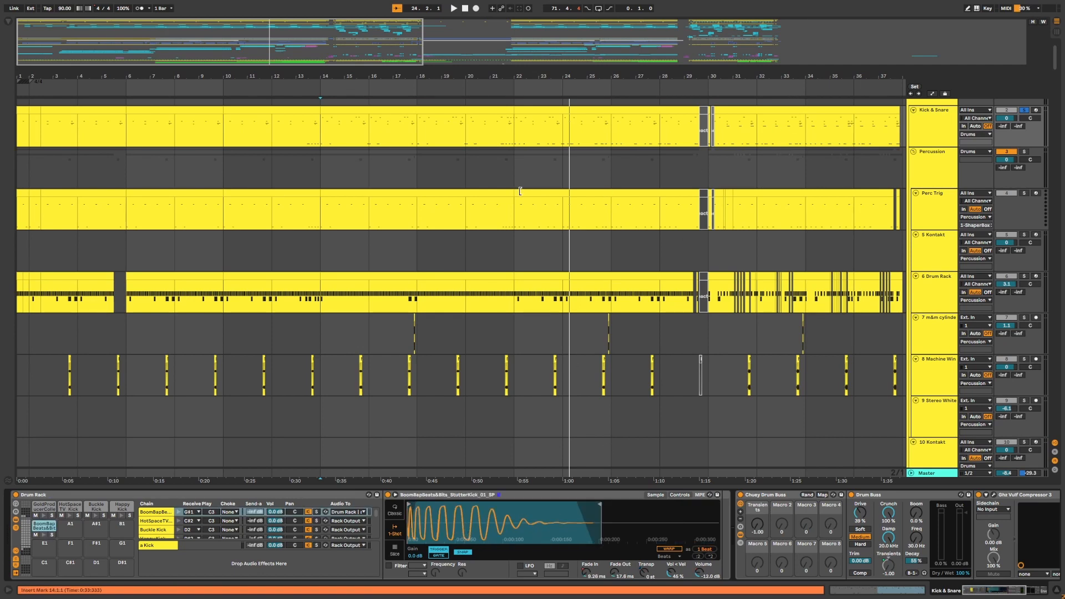
scroll(1009, 156, up, 2)
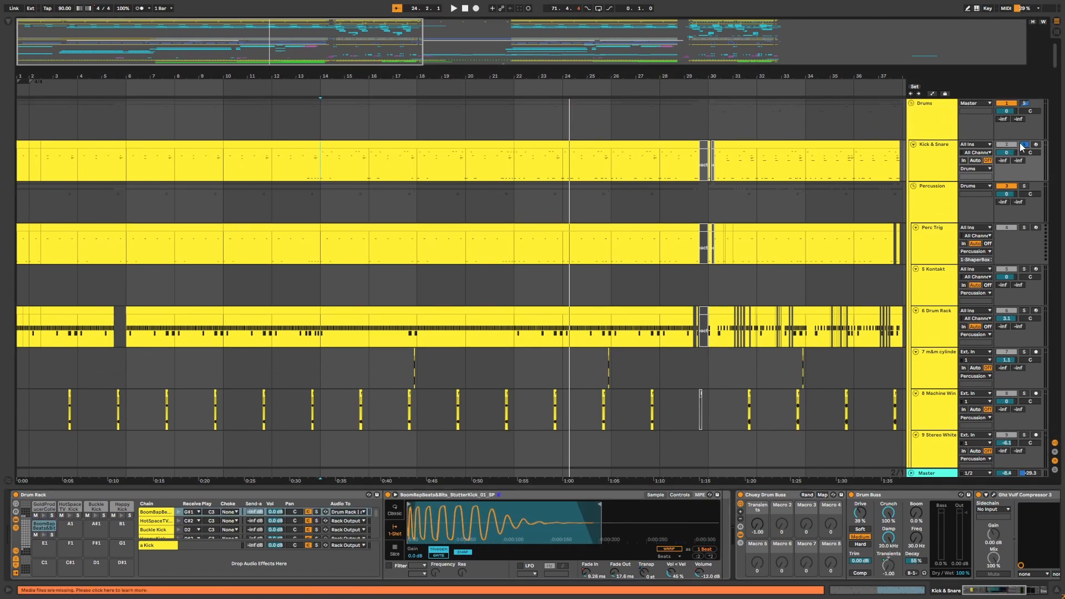
Open the Kick & Snare clip and audition individual snare and clap notes in the note editor.
double_click(522, 160)
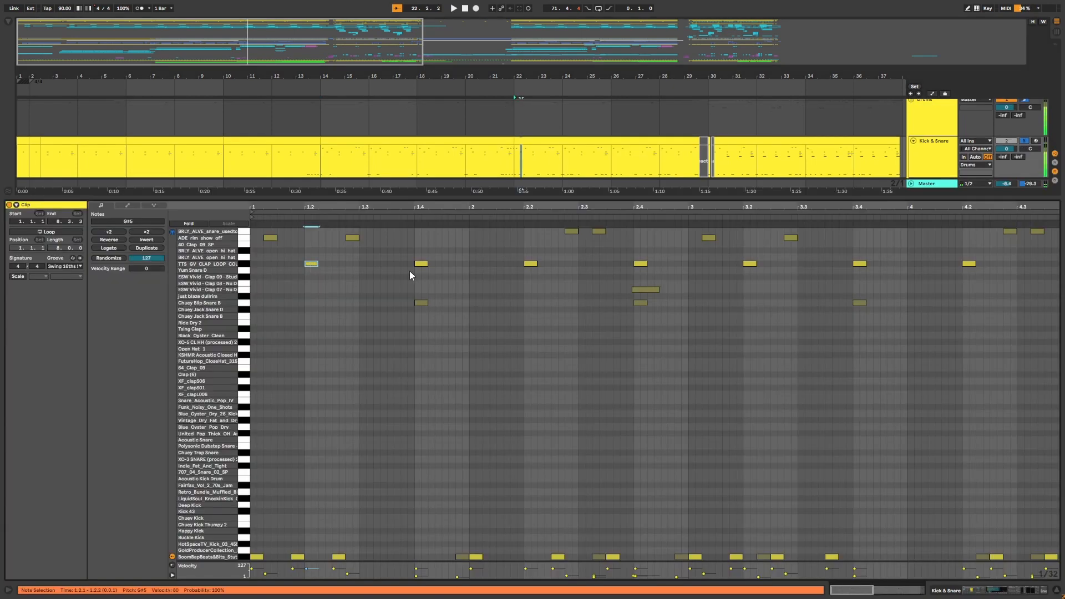
click(423, 265)
click(421, 303)
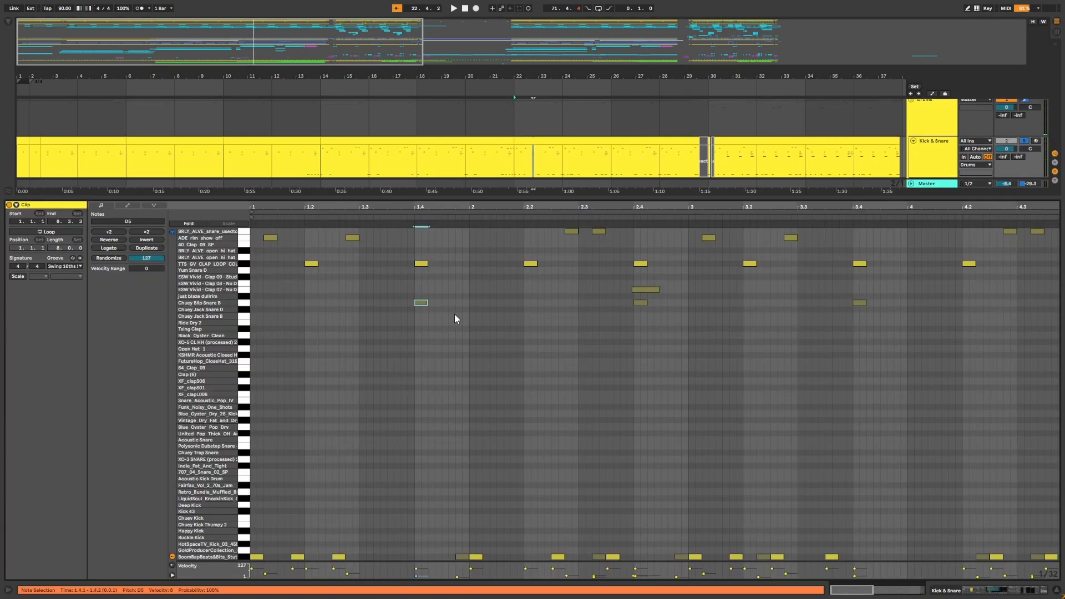
drag(457, 206, 505, 207)
drag(436, 248, 251, 230)
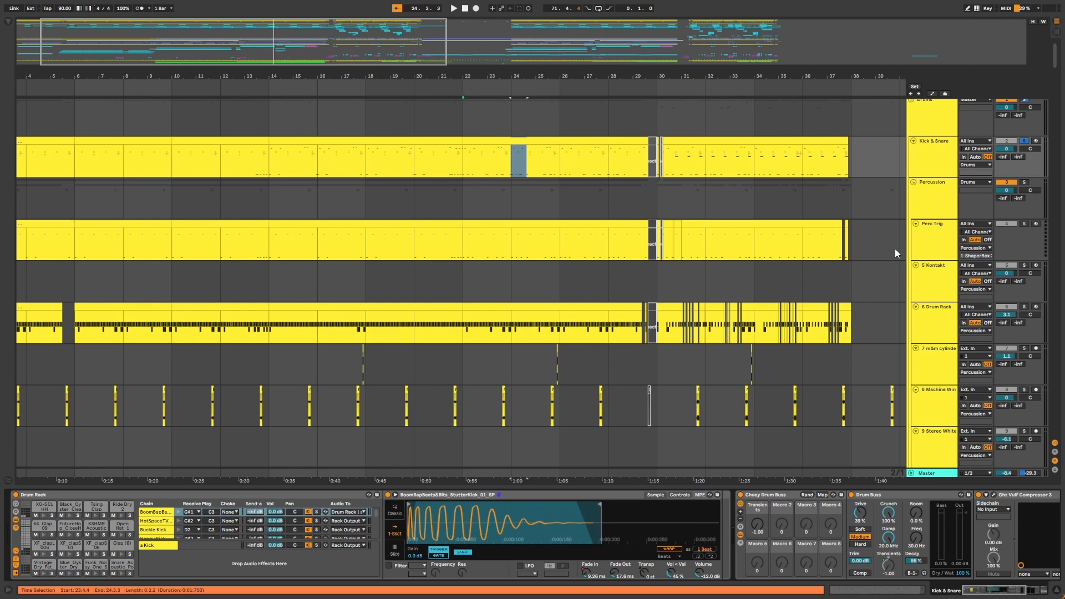
Scroll the Kick & Snare device chain and open the Vulf Compressor plugin window to examine its settings.
drag(980, 591, 1001, 594)
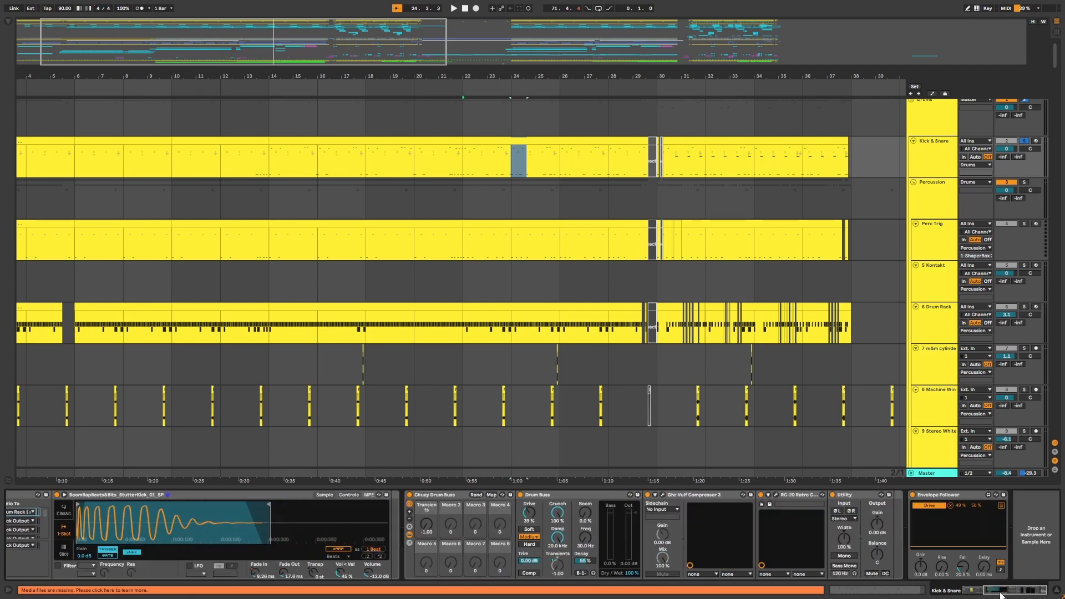
drag(572, 76, 571, 94)
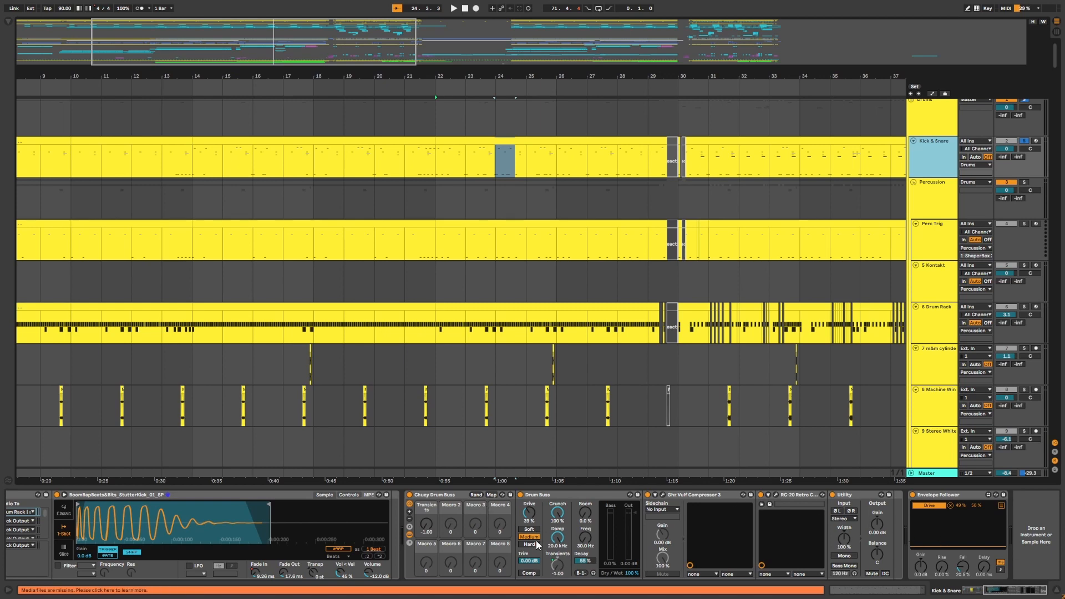
click(638, 496)
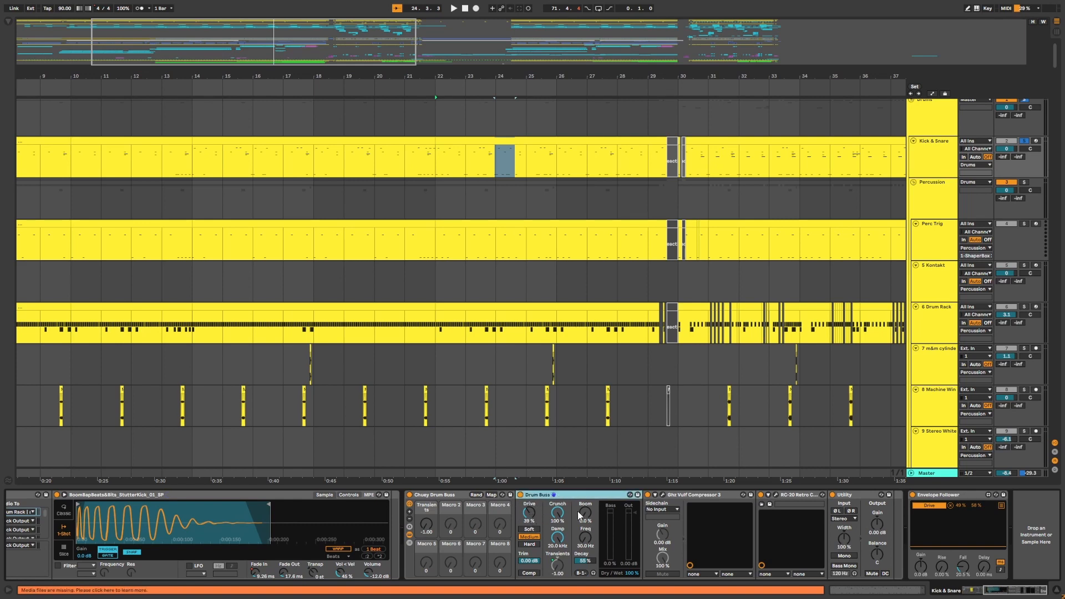
click(663, 494)
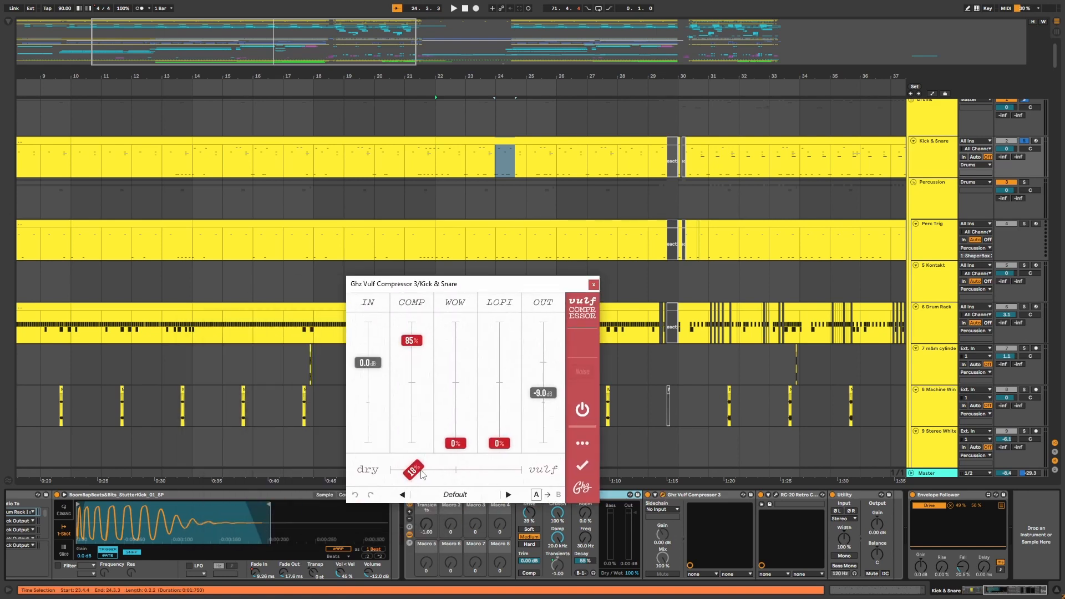
click(594, 286)
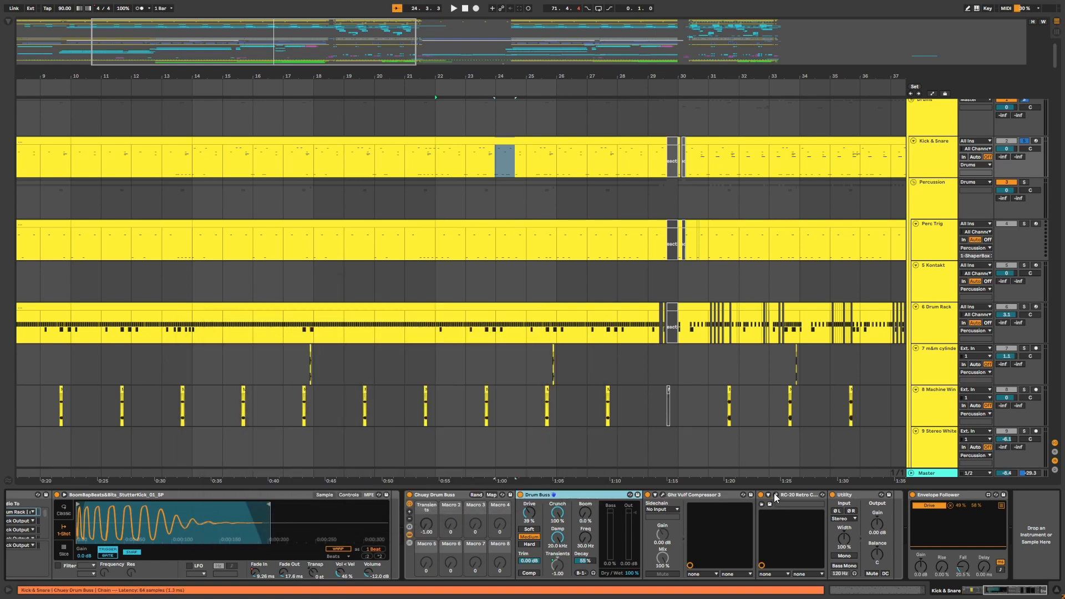
Open the RC-20 Retro Color plugin window to examine its Drum Break 2 preset, then close it.
click(778, 495)
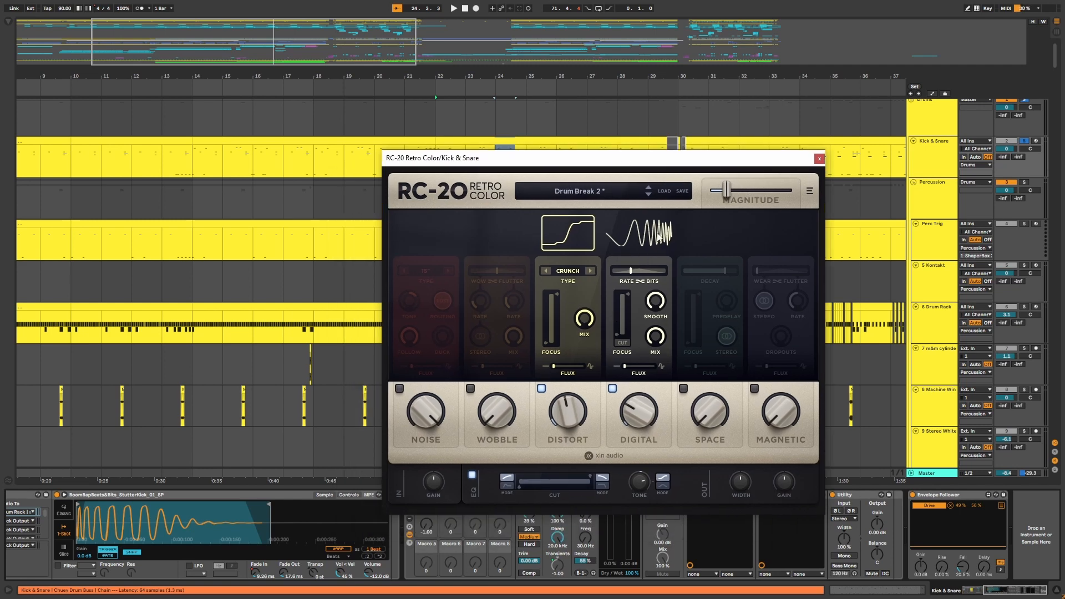
drag(789, 165, 809, 179)
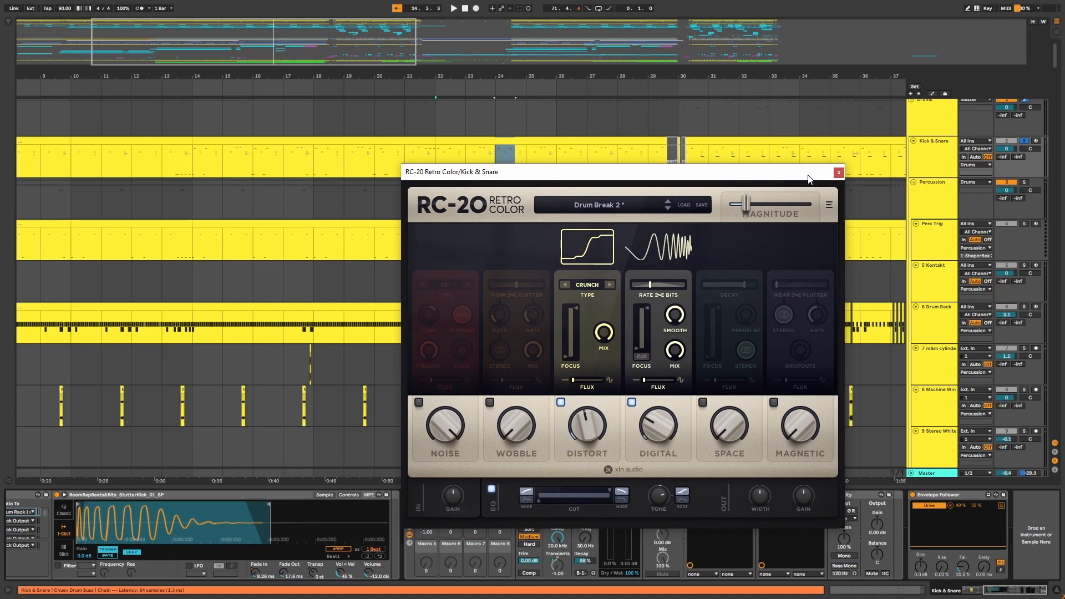
click(840, 173)
Scroll through the lower tracks to the FX groups, then return to the Kick & Snare chain.
scroll(1049, 407, down, 20)
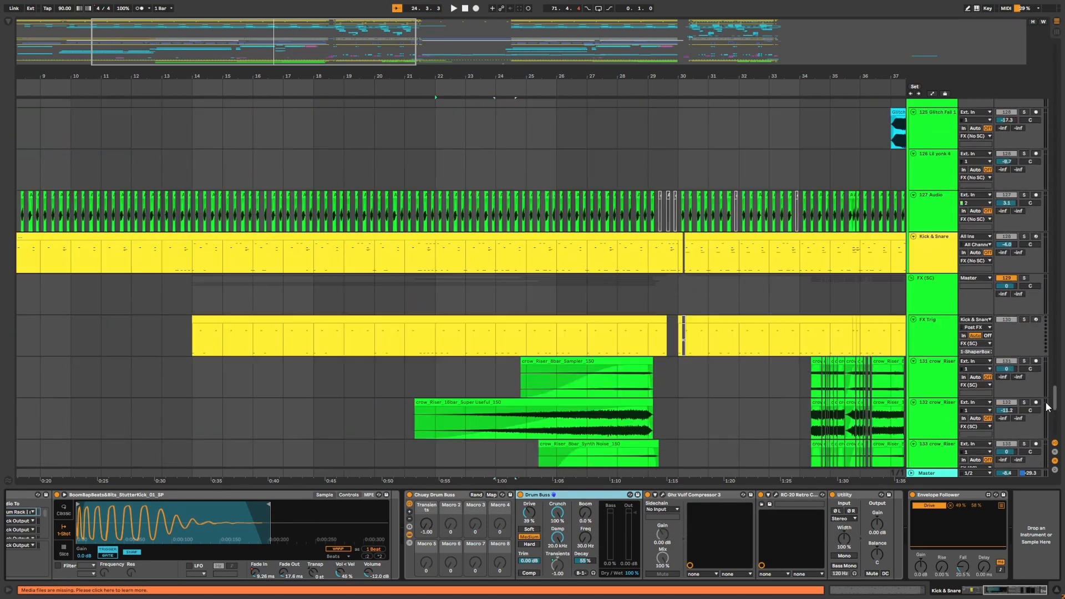
click(927, 268)
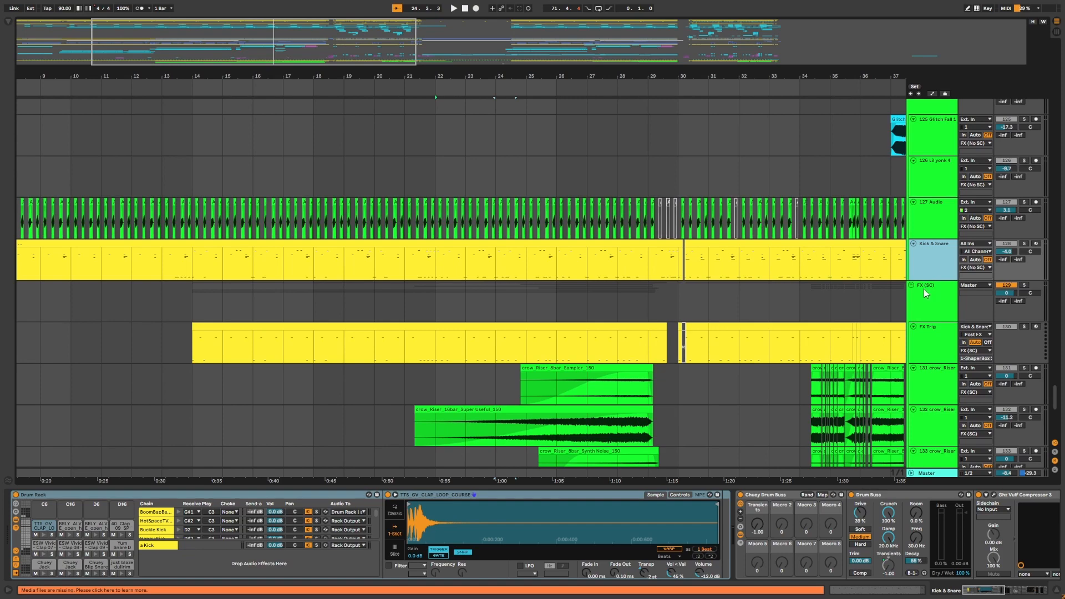
scroll(1024, 414, up, 3)
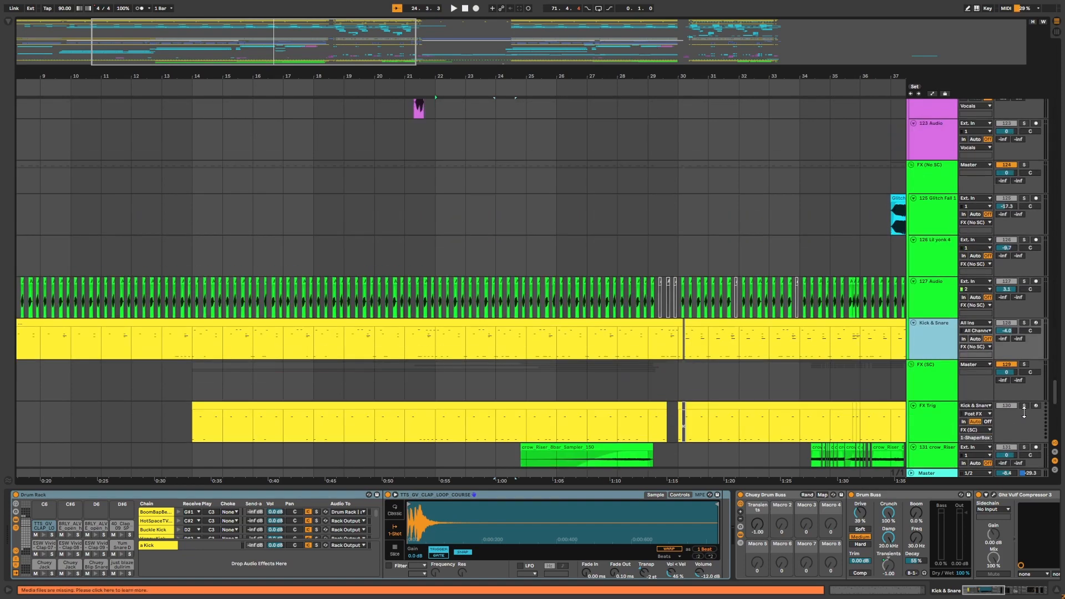
mouse_move(1053, 396)
mouse_down()
mouse_move(1046, 119)
mouse_move(1051, 399)
mouse_up()
drag(983, 591, 1022, 593)
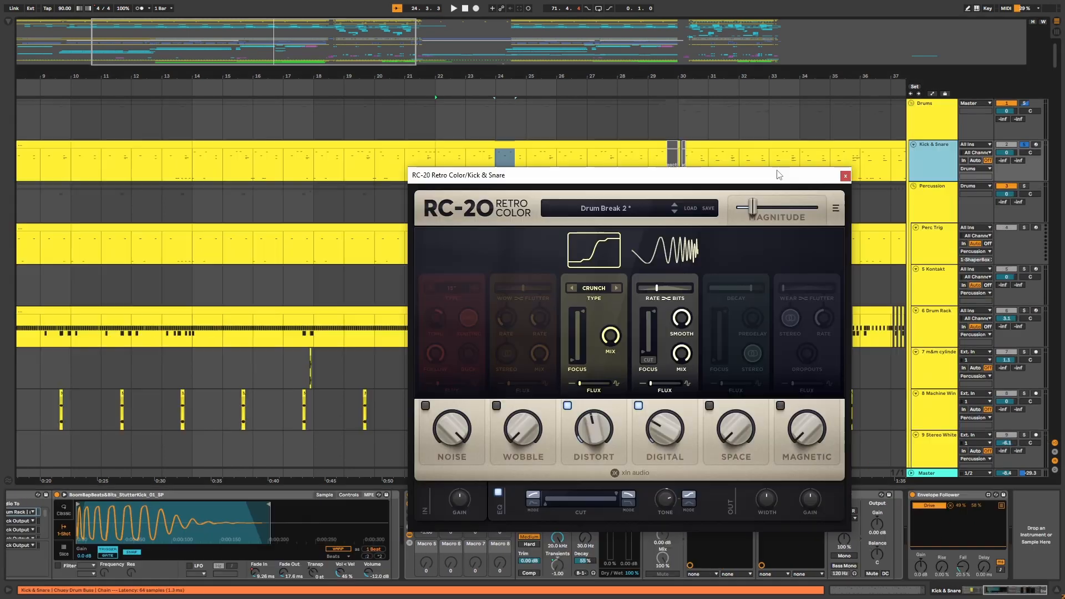
click(847, 180)
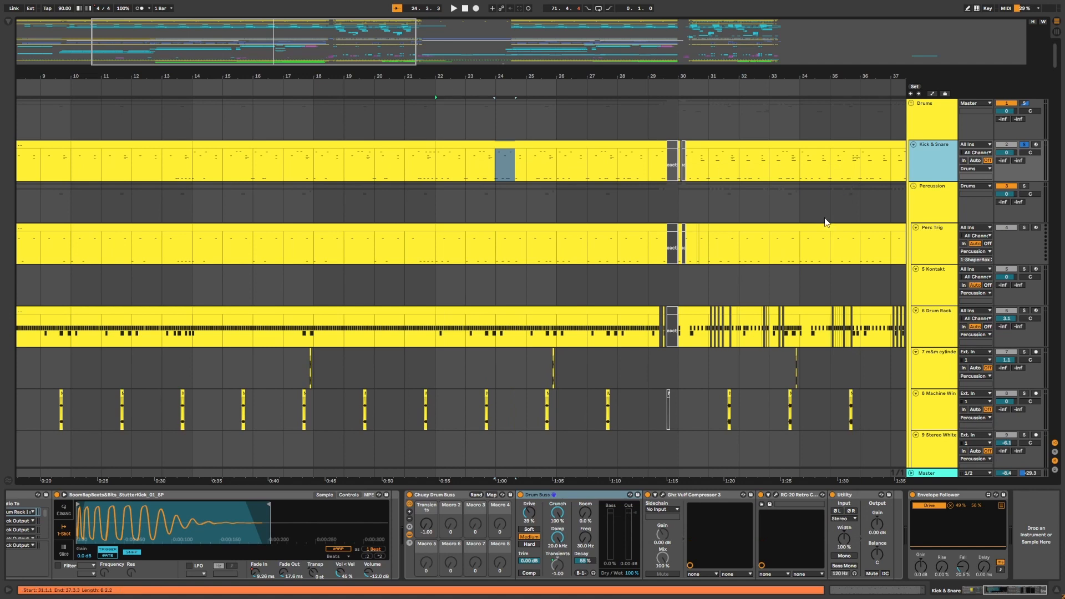
Zoom and scroll the arrangement around the drum clips.
drag(730, 77, 521, 74)
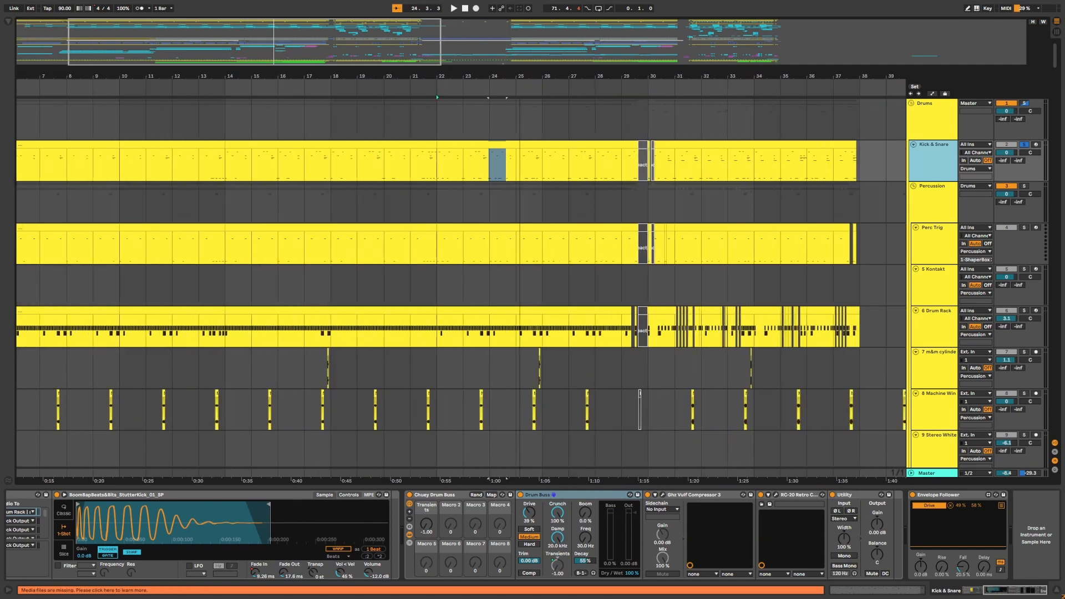
drag(598, 71, 572, 80)
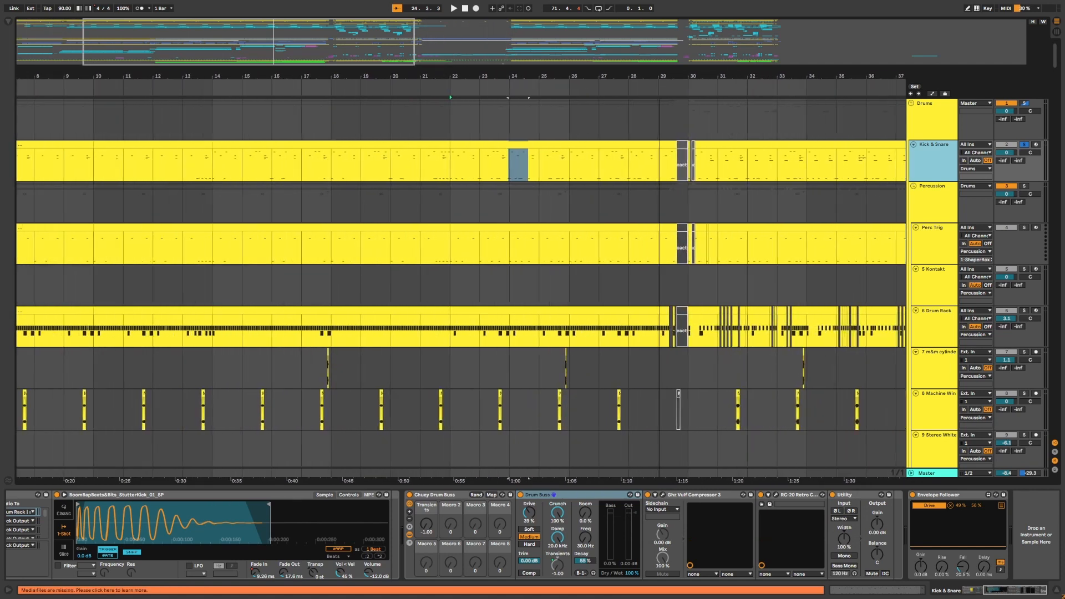
mouse_move(653, 76)
mouse_down()
mouse_move(637, 67)
mouse_move(646, 78)
mouse_up()
mouse_move(537, 75)
mouse_down()
mouse_move(509, 99)
mouse_move(527, 73)
mouse_move(509, 67)
mouse_up()
click(460, 174)
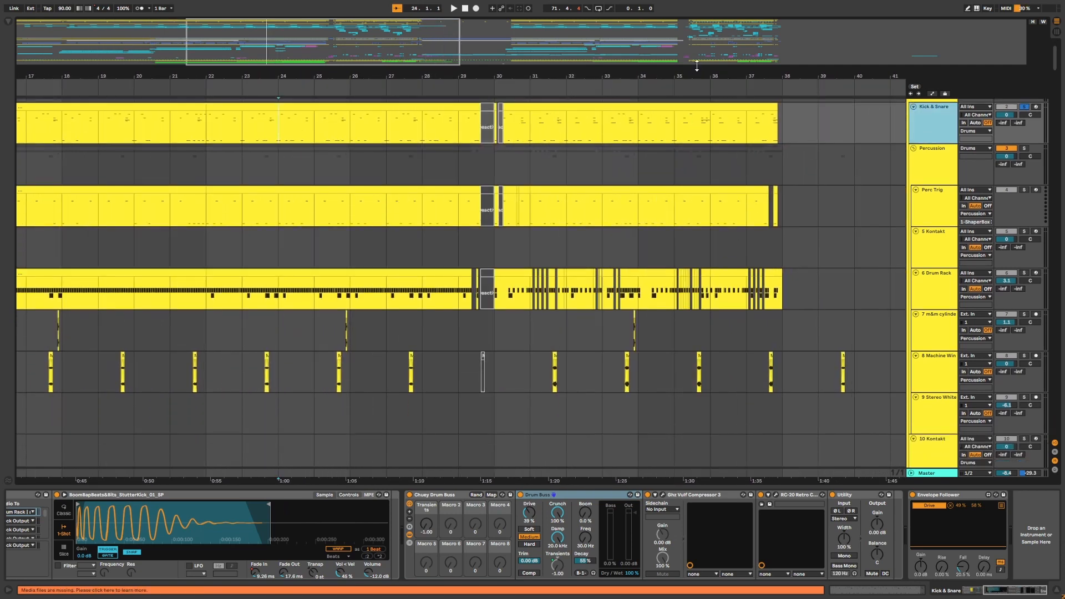
drag(700, 72, 848, 71)
Select the Perc Trig and Percussion tracks to view their device chains.
click(941, 182)
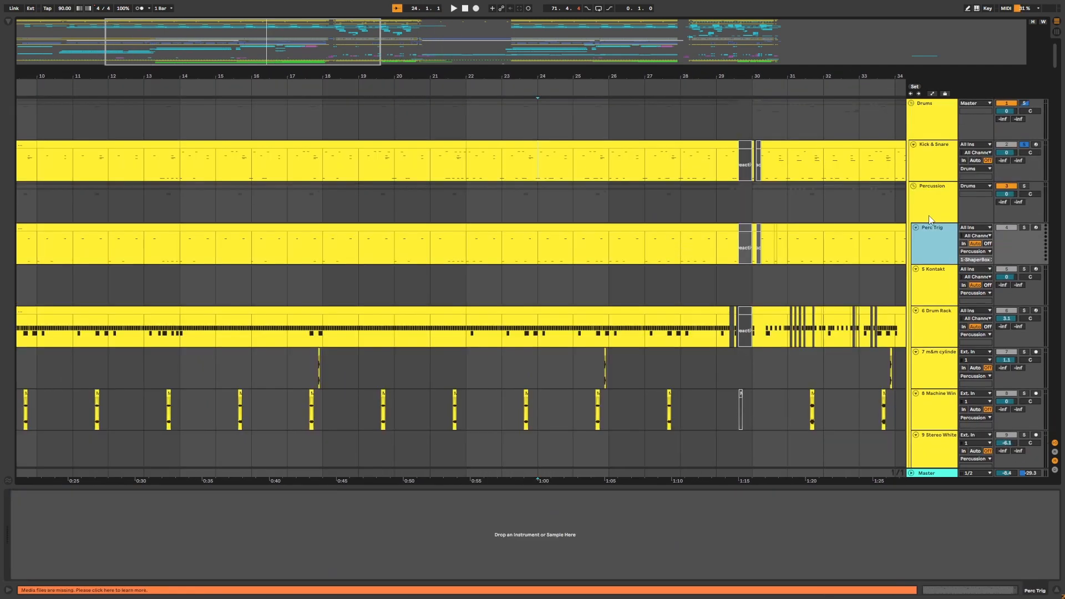
click(920, 218)
click(930, 242)
click(933, 211)
click(931, 238)
click(933, 211)
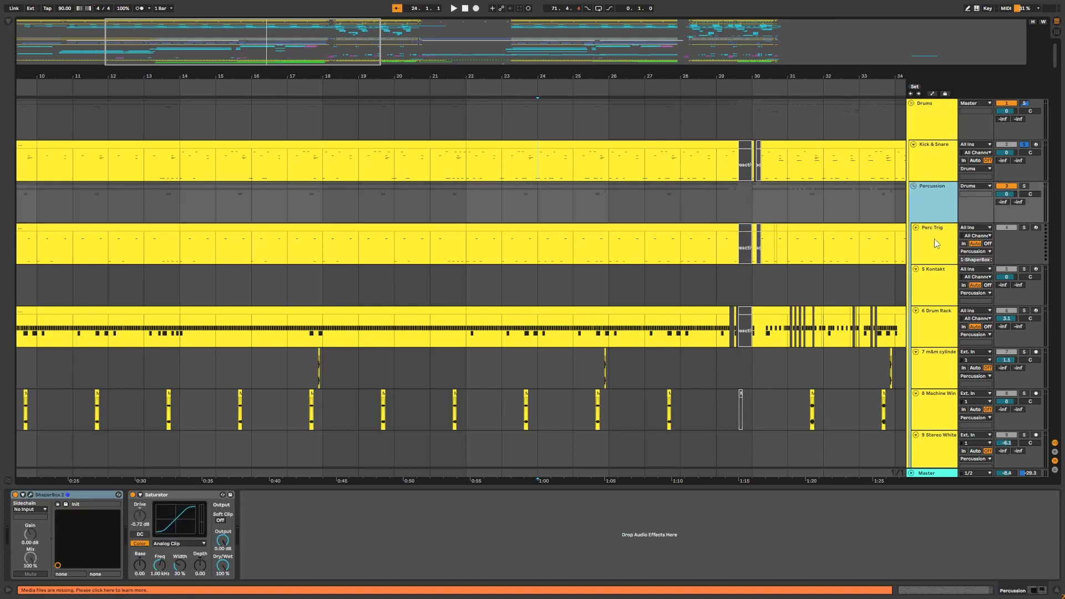
Open the ShaperBox 2 plugin on the Percussion group to examine its volume curve, then zoom to the Drum Rack clip.
click(30, 495)
drag(538, 239, 589, 228)
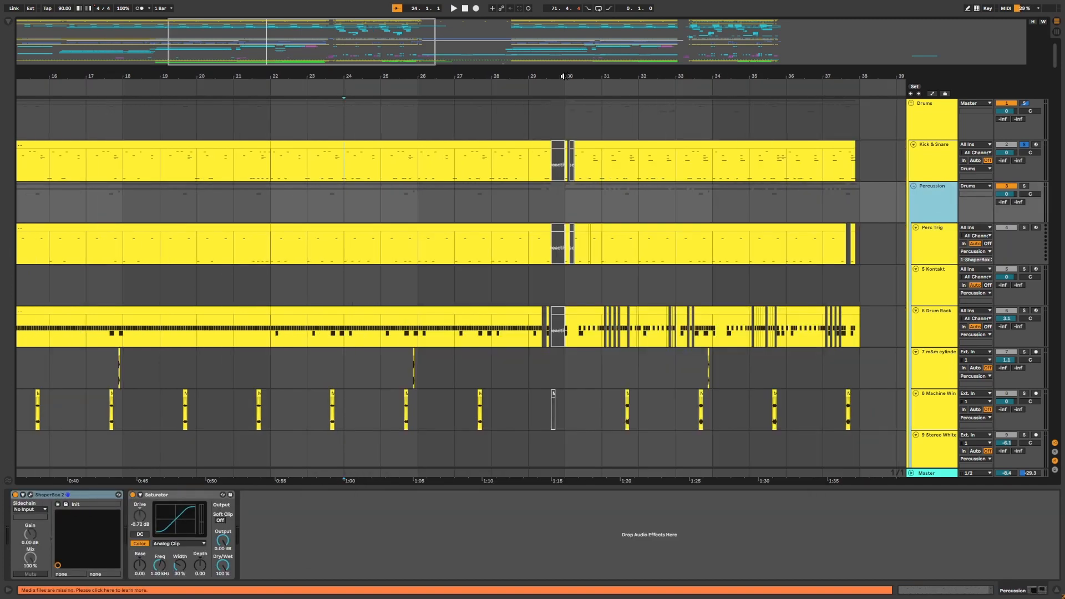
drag(563, 76, 641, 76)
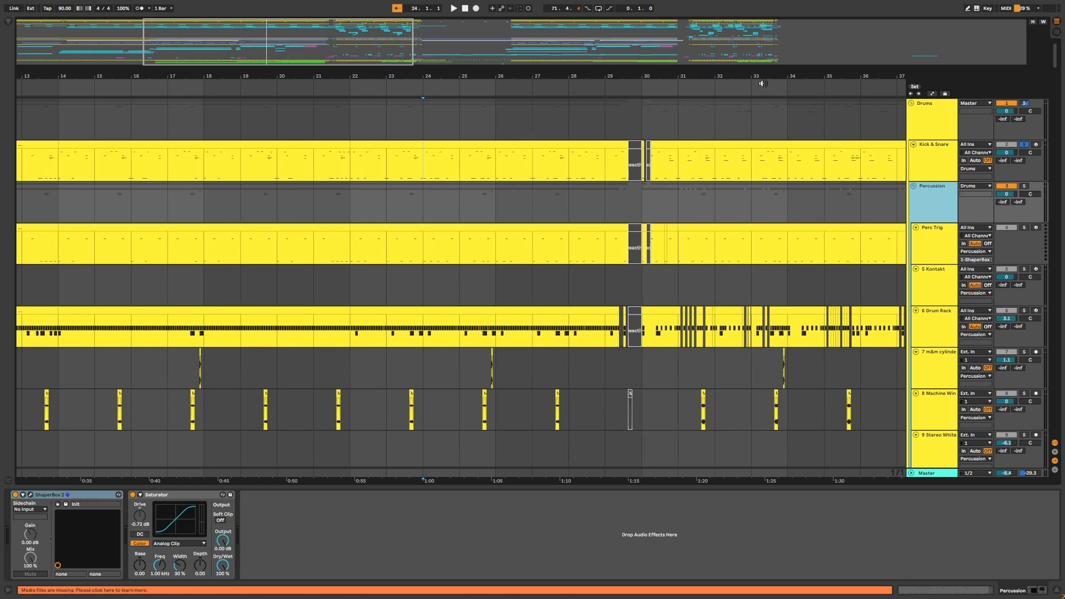
drag(754, 74, 684, 72)
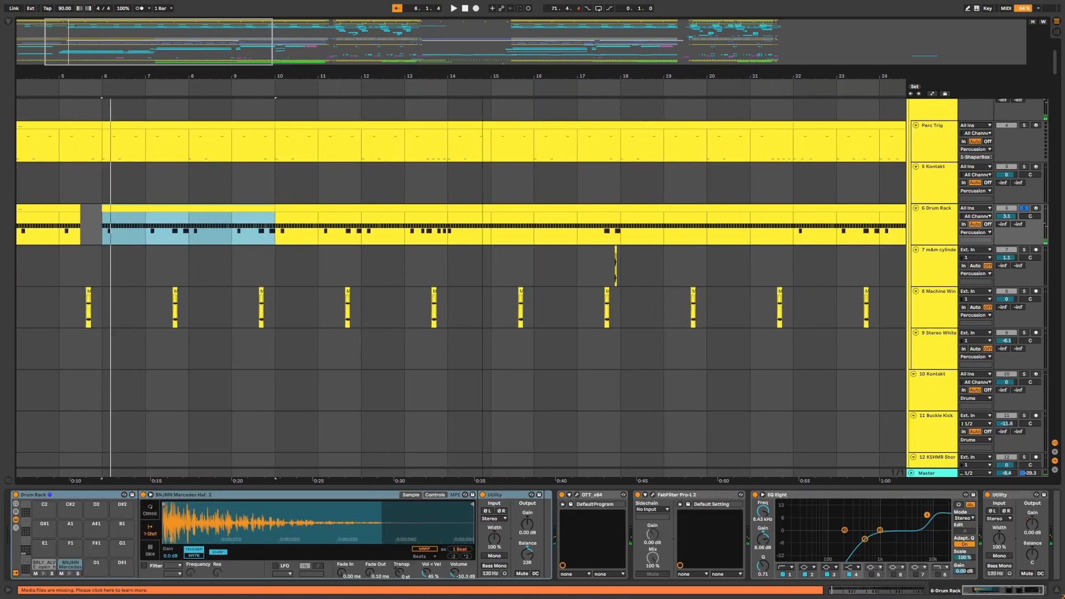
Play back the drum section and inspect the notes in the Drum Rack clip before returning to its device chain.
drag(200, 76, 334, 81)
key(space)
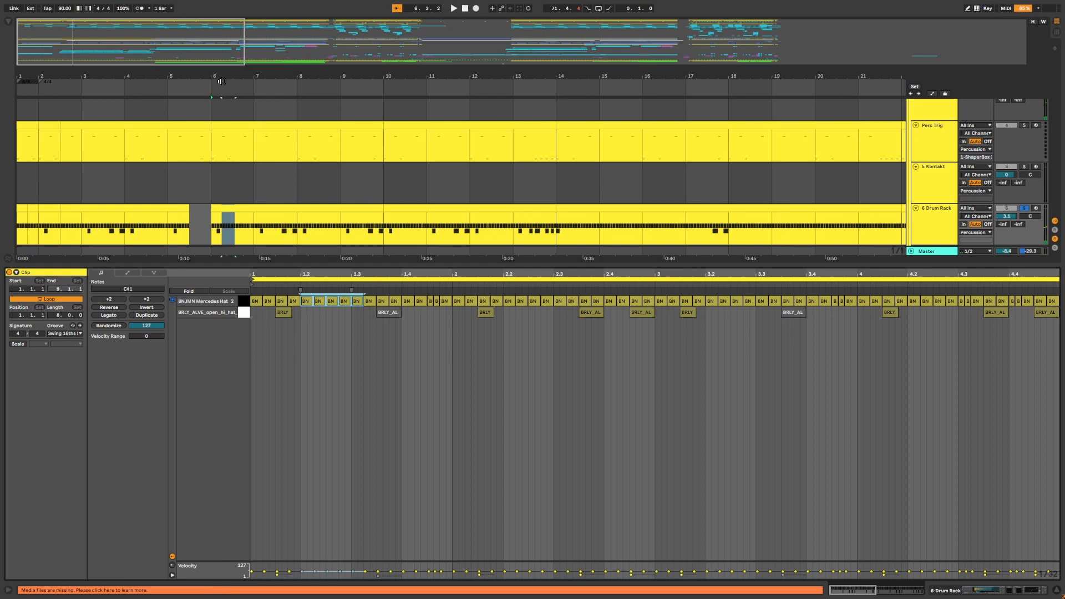
drag(221, 79, 330, 81)
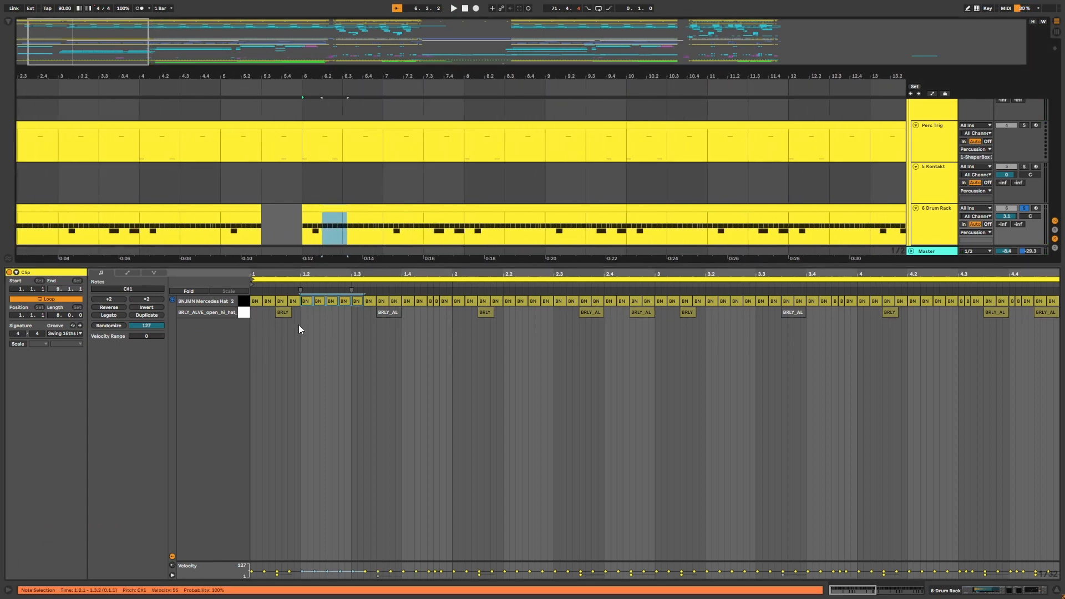
click(280, 313)
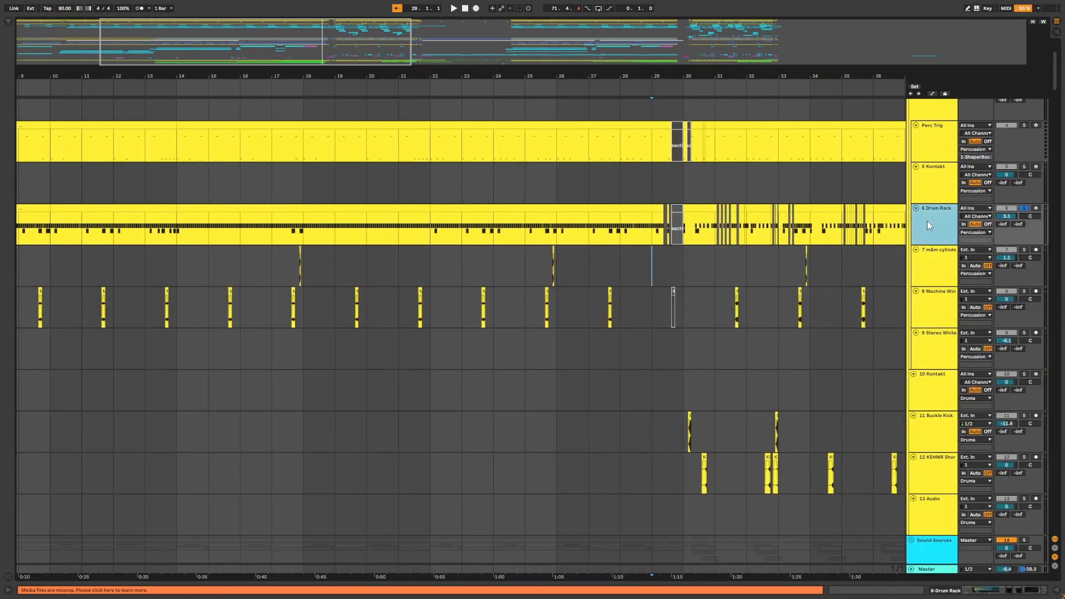
double_click(927, 221)
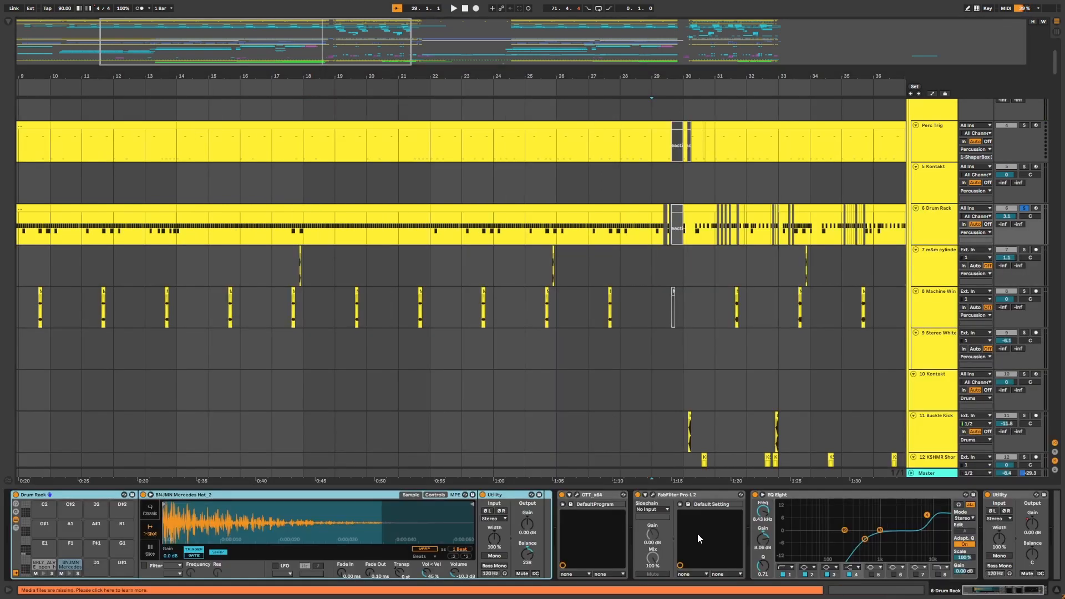
Open and close the OTT and FabFilter Pro-L 2 plugin windows on the Drum Rack track.
click(576, 495)
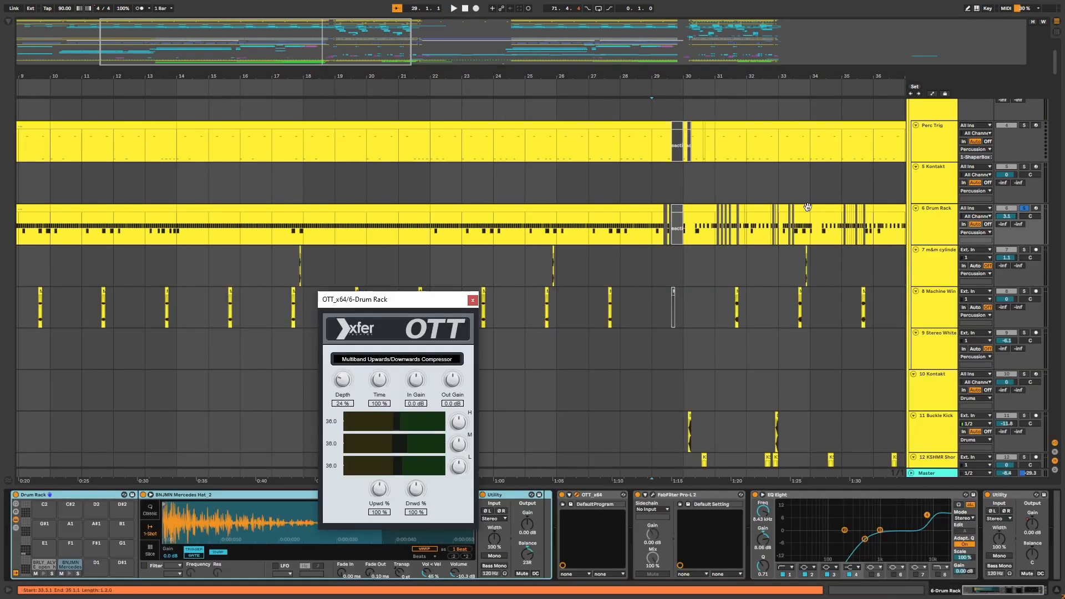
click(476, 295)
click(653, 495)
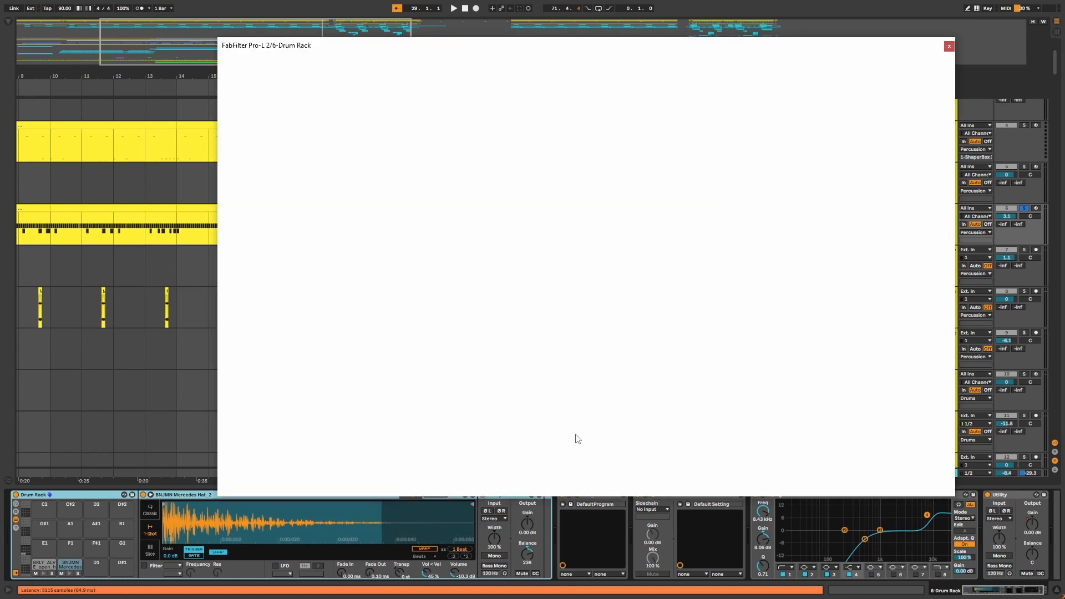
click(950, 46)
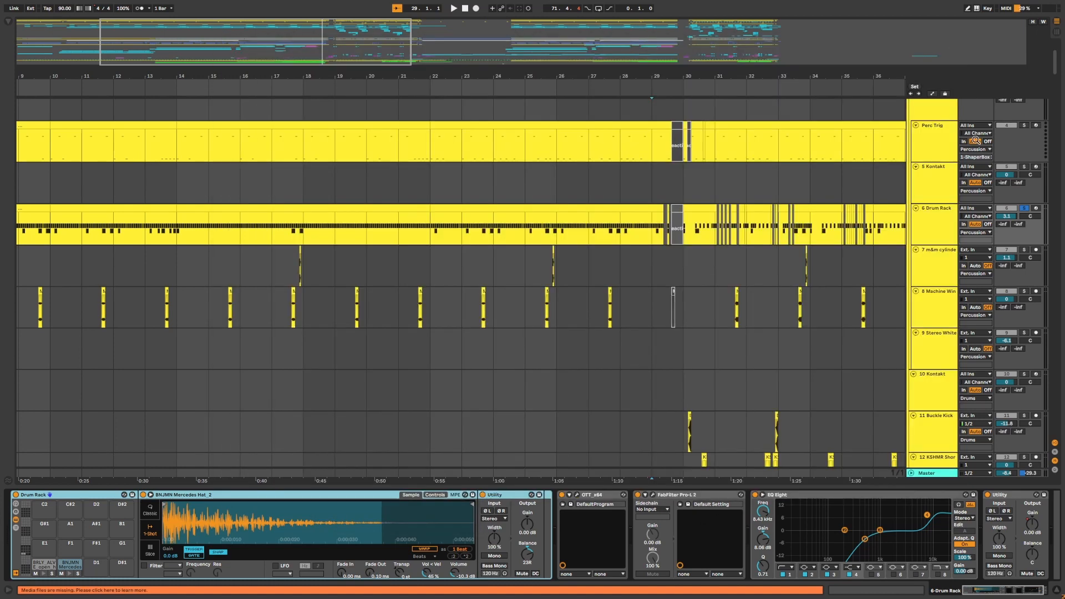
Select the Drums group and open its Ghz Vulf Compressor 3 plugin to view the settings.
click(938, 122)
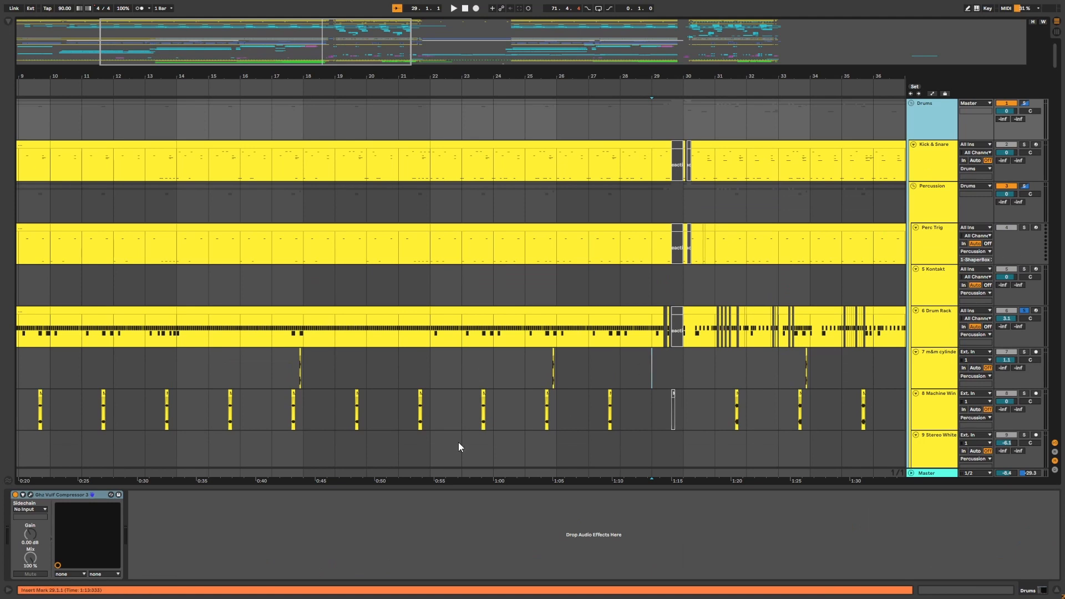
click(30, 494)
drag(213, 56, 388, 145)
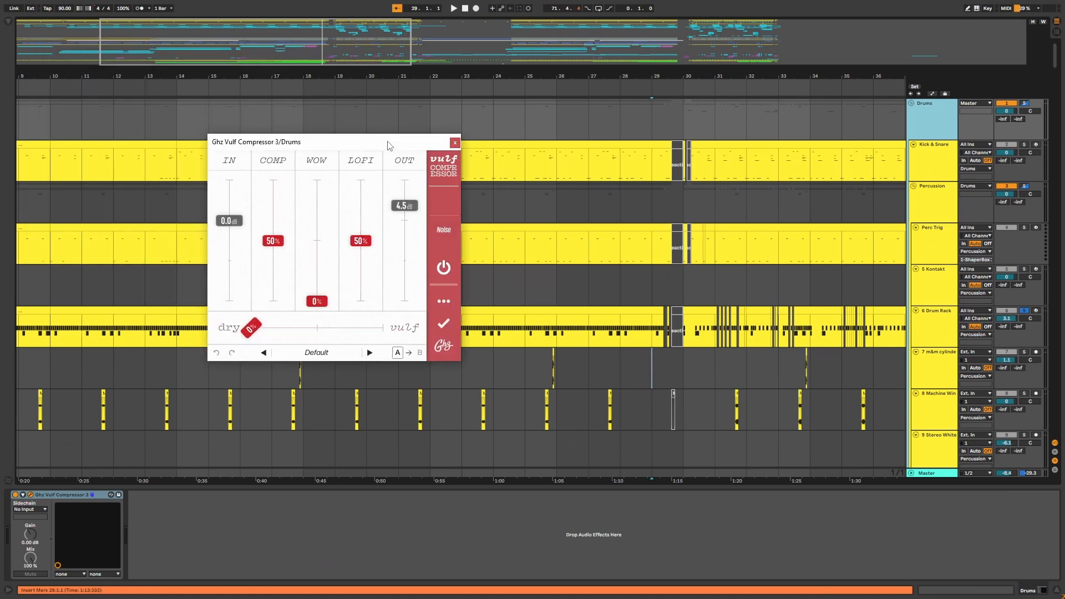
click(455, 143)
Select the Perc Trig, Percussion, 5 Kontakt and 7 m&m cylinder tracks in turn to view their devices.
click(941, 256)
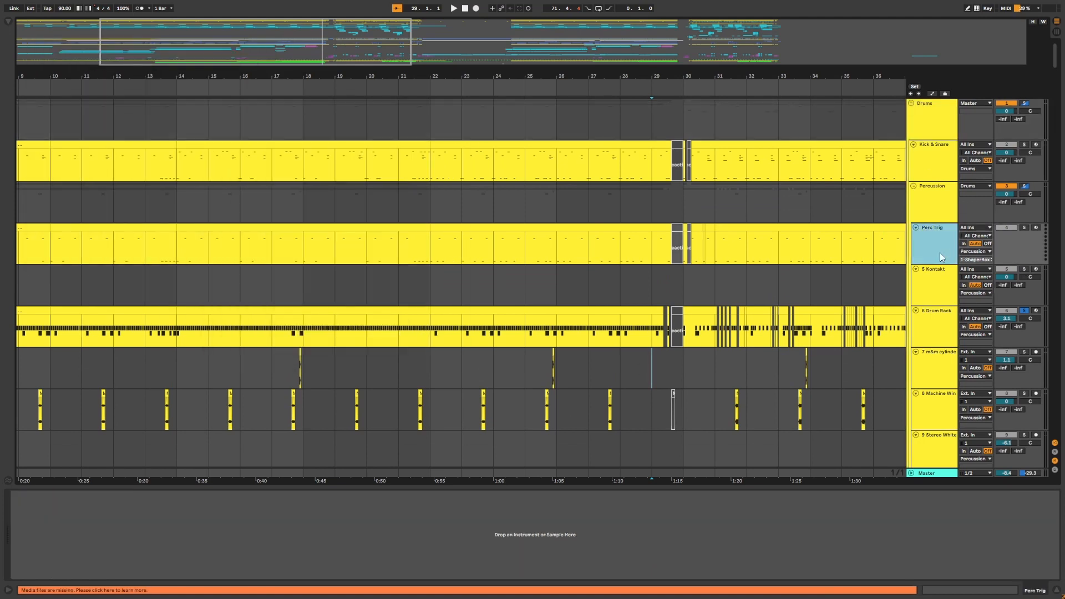
click(941, 199)
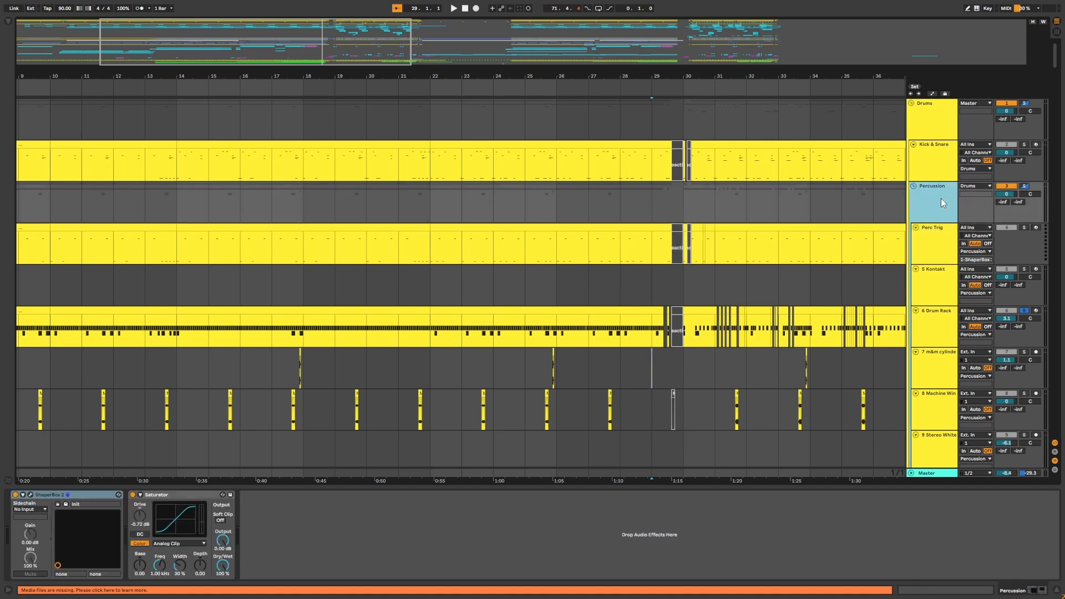
click(944, 275)
scroll(938, 285, down, 1)
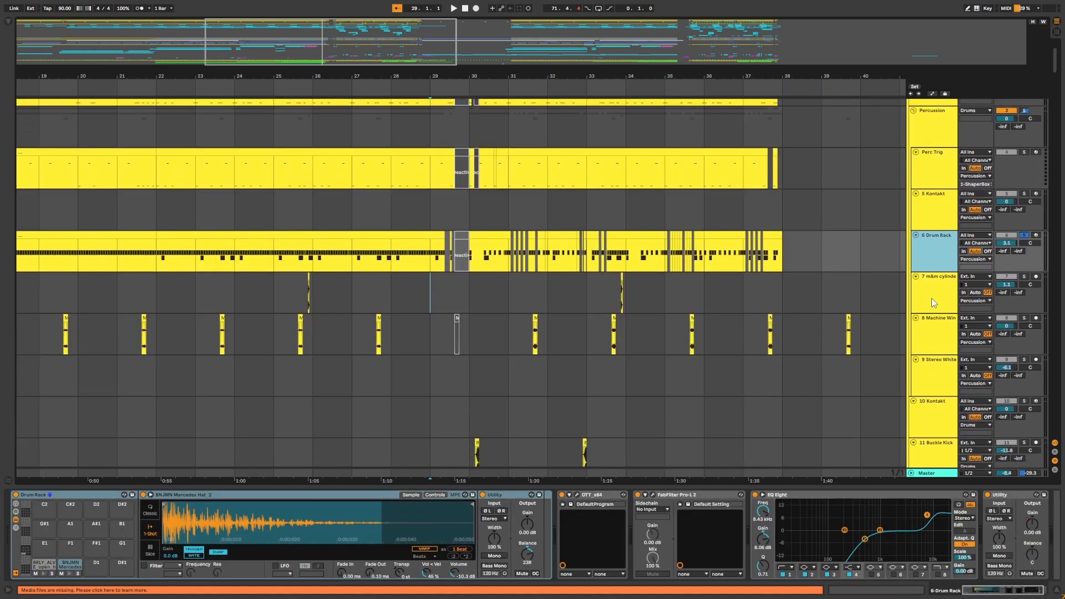
click(931, 299)
Zoom in on the m&m cylinder clip, play it, and solo the 7 m&m cylinder track.
click(286, 295)
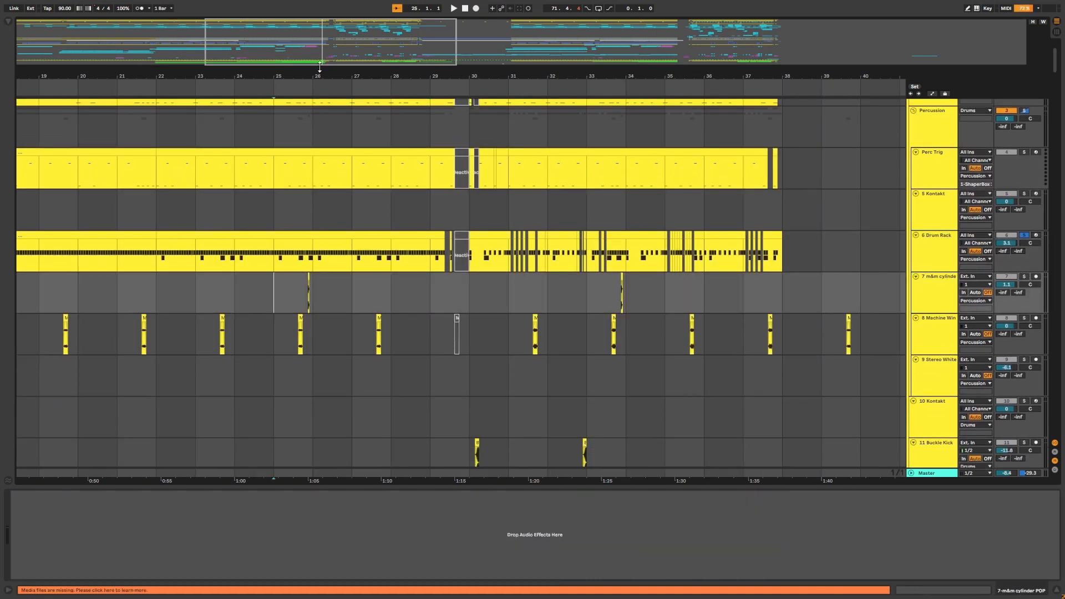
drag(318, 75, 311, 205)
click(275, 304)
key(space)
key(space)
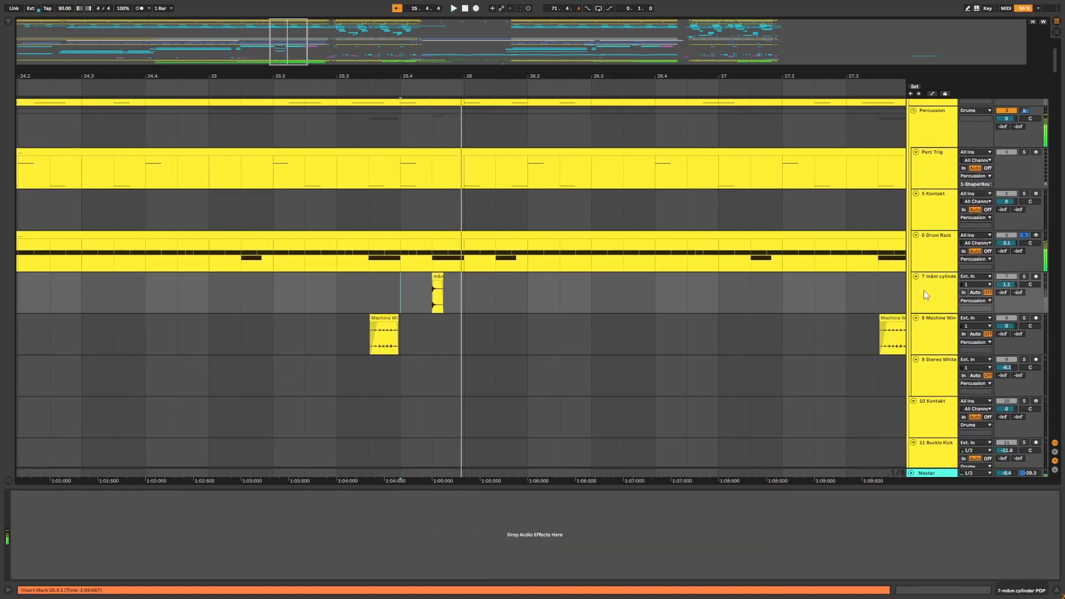
click(1024, 276)
Zoom around the Machine Winding clips and solo the 8 Machine Winding track.
click(394, 287)
drag(387, 75, 384, 131)
click(383, 281)
drag(517, 72, 531, 11)
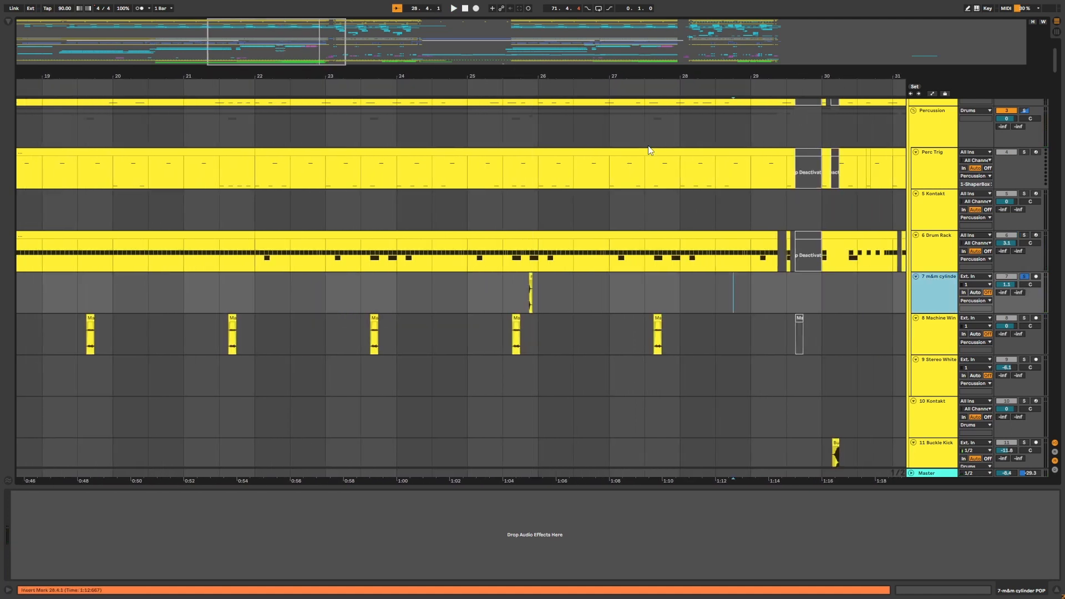
drag(607, 84, 592, 103)
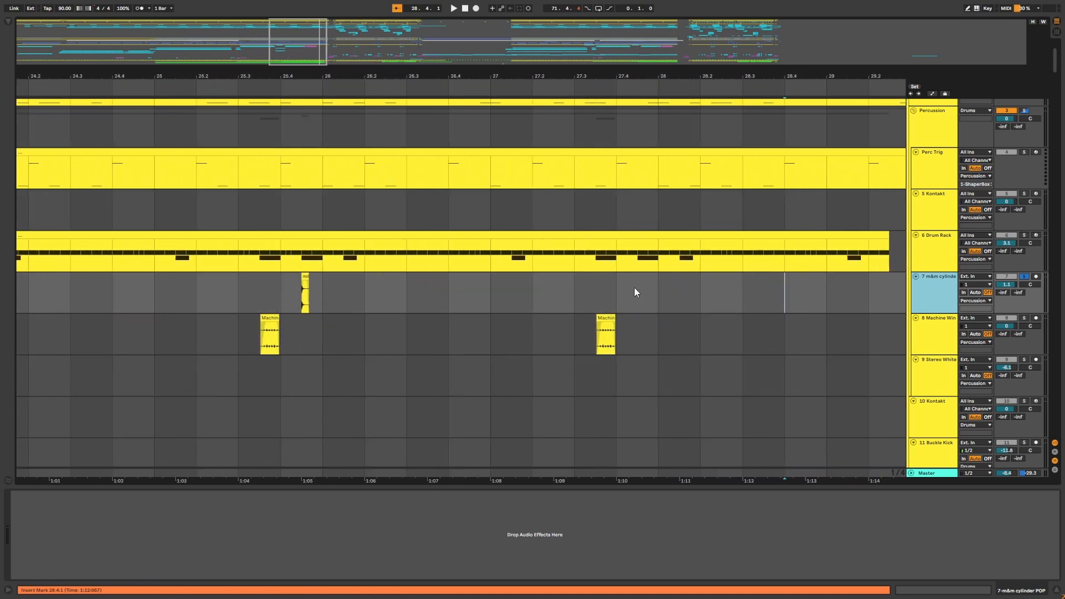
click(563, 333)
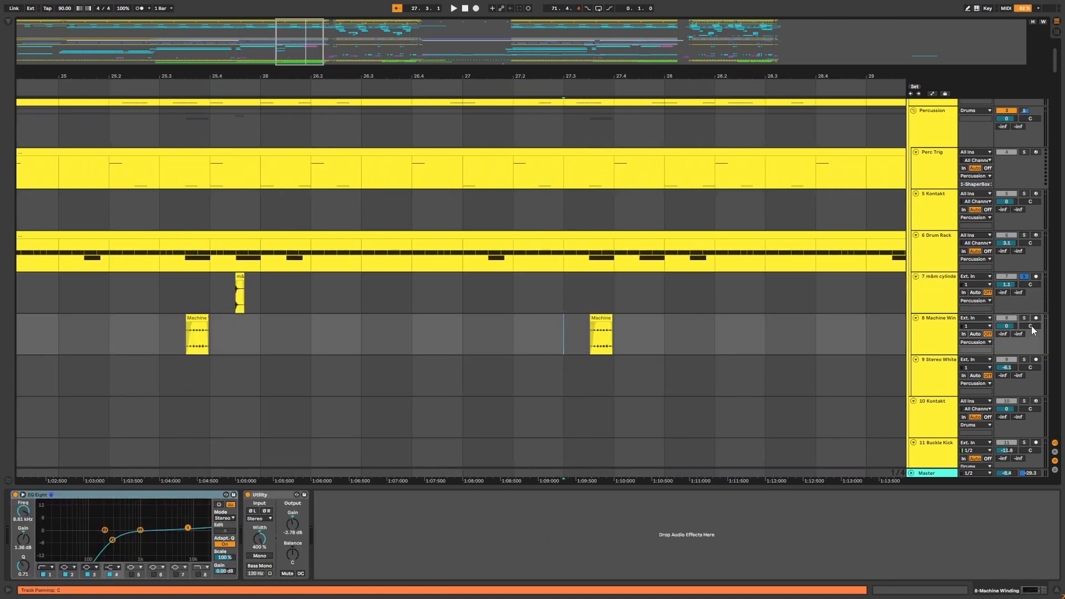
click(1025, 319)
drag(614, 76, 614, 89)
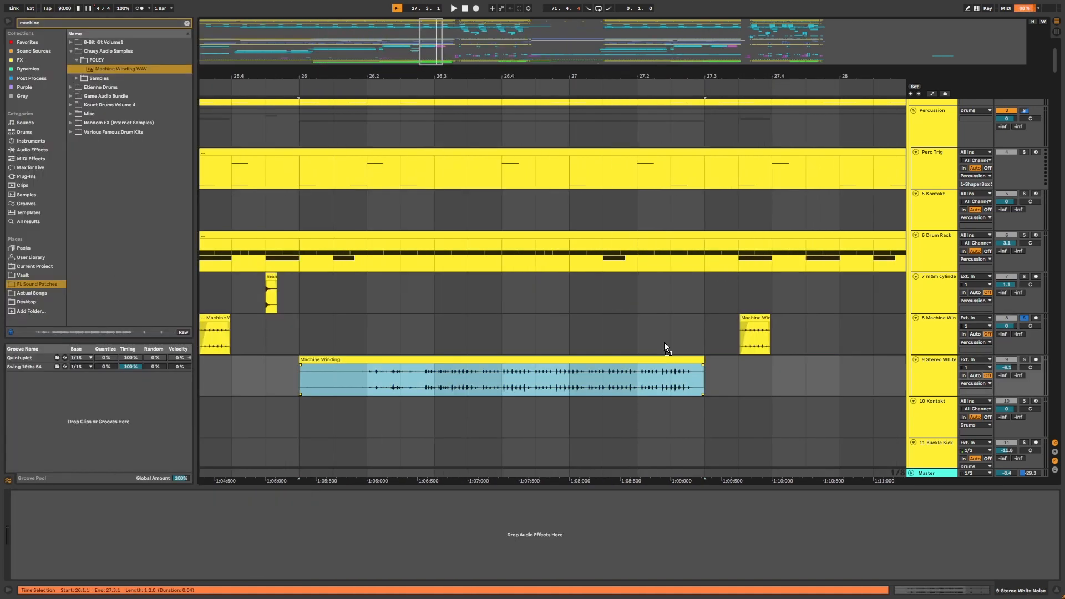
drag(664, 343, 662, 336)
click(315, 339)
key(space)
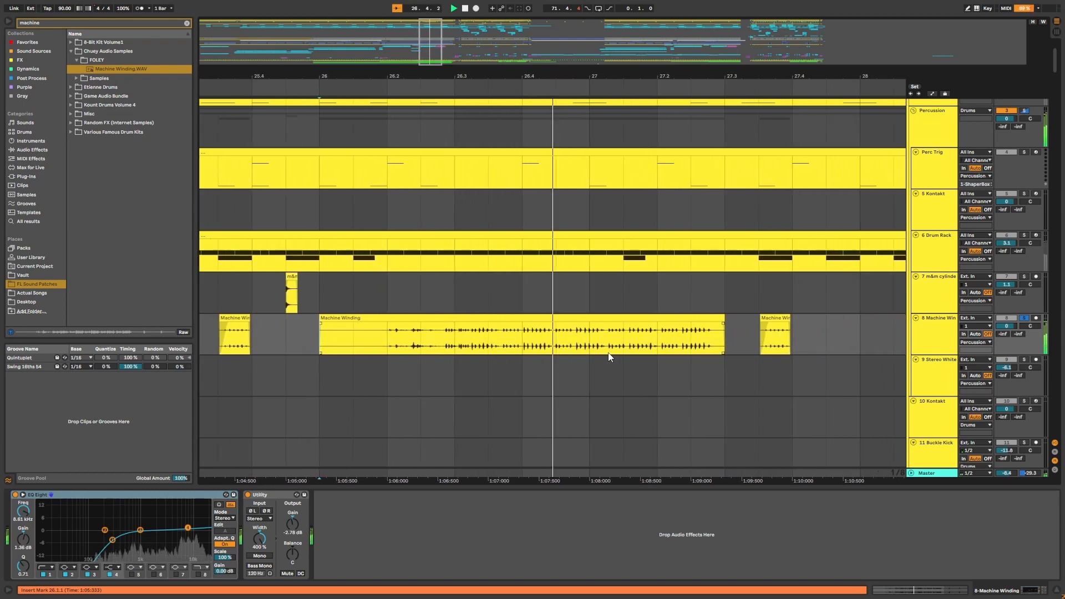
click(502, 324)
key(Delete)
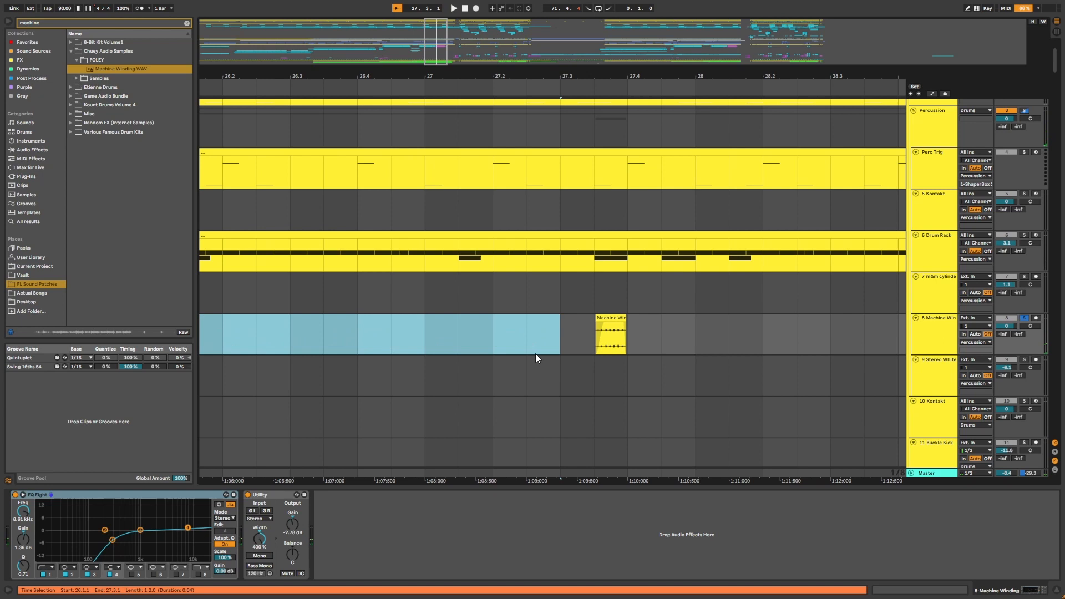
Zoom out and scroll through the lower tracks to the Stereo White Noise clips.
click(551, 328)
key(minus)
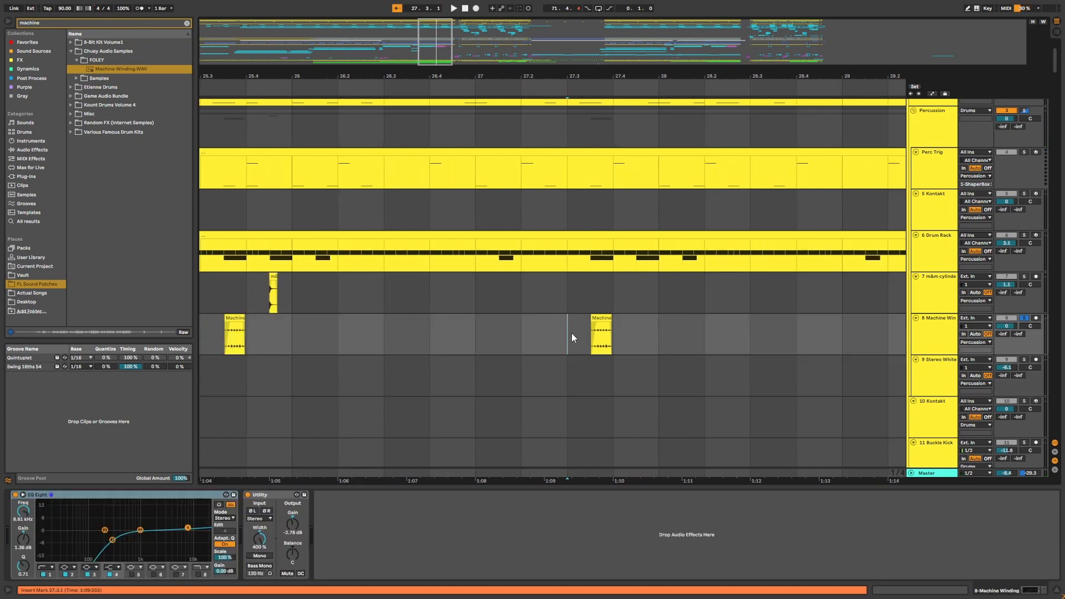
ctrl+scroll(630, 133, up, 2)
scroll(535, 297, up, 3)
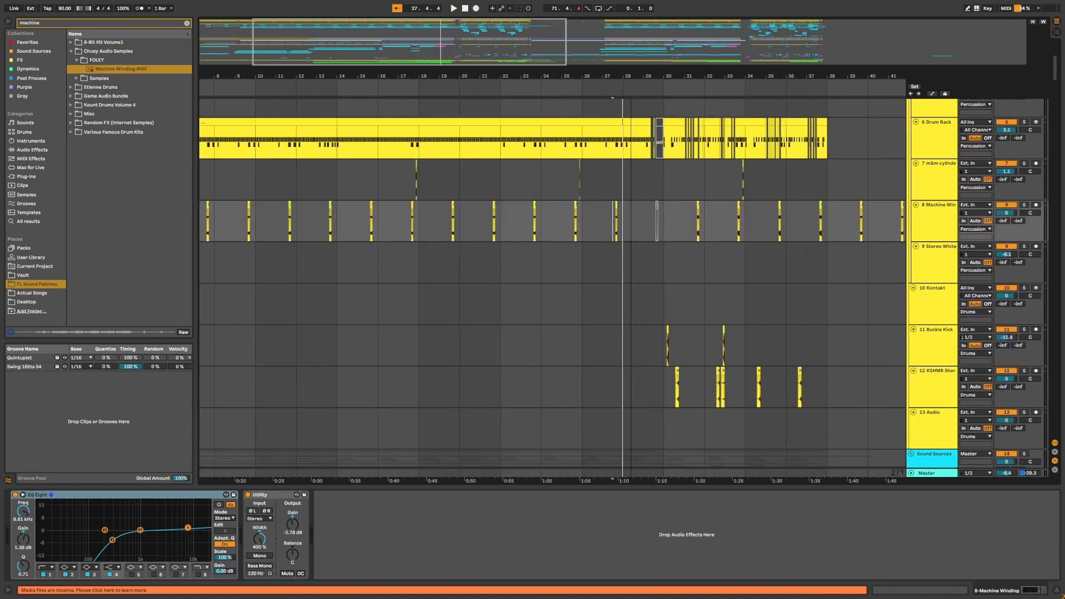
scroll(700, 236, up, 3)
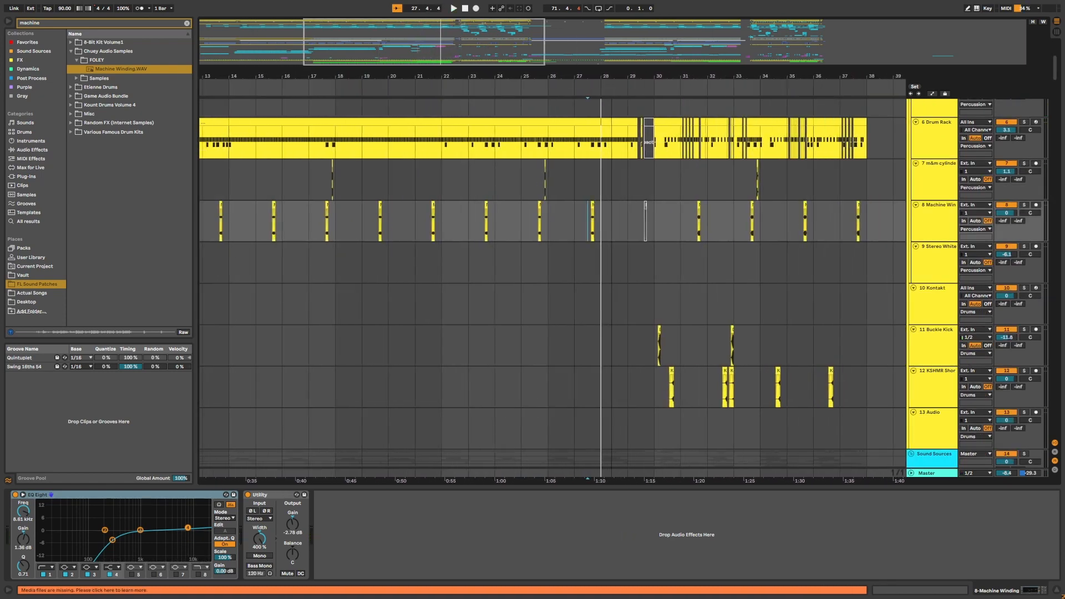
scroll(704, 235, right, 2)
scroll(703, 236, down, 2)
scroll(749, 247, up, 3)
drag(716, 80, 517, 79)
drag(820, 77, 440, 271)
click(438, 273)
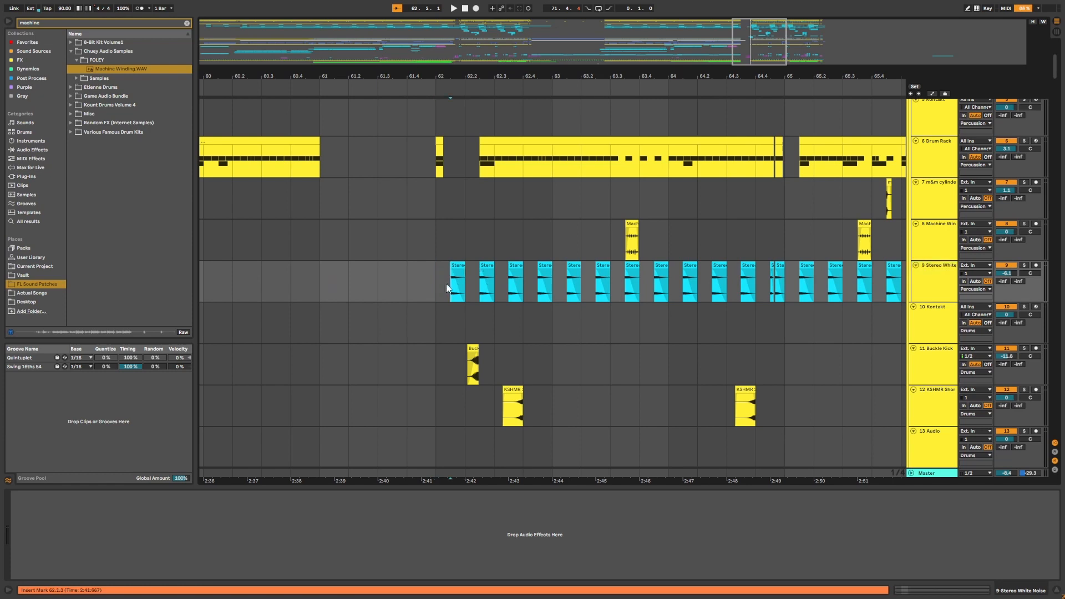
Zoom in on the Stereo White Noise clips and play that section.
scroll(475, 193, up, 4)
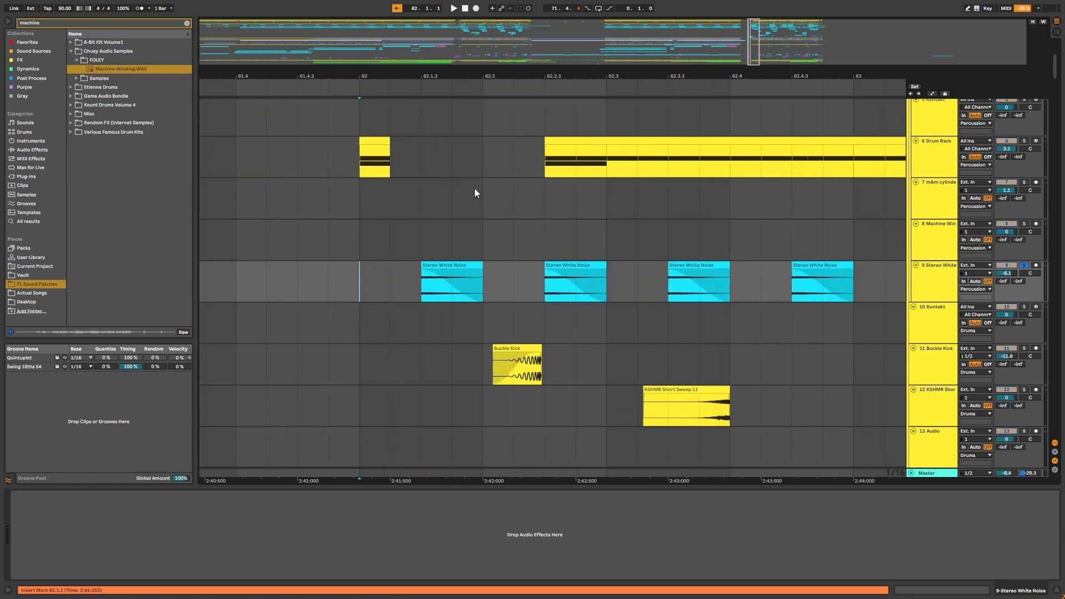
drag(516, 74, 516, 2)
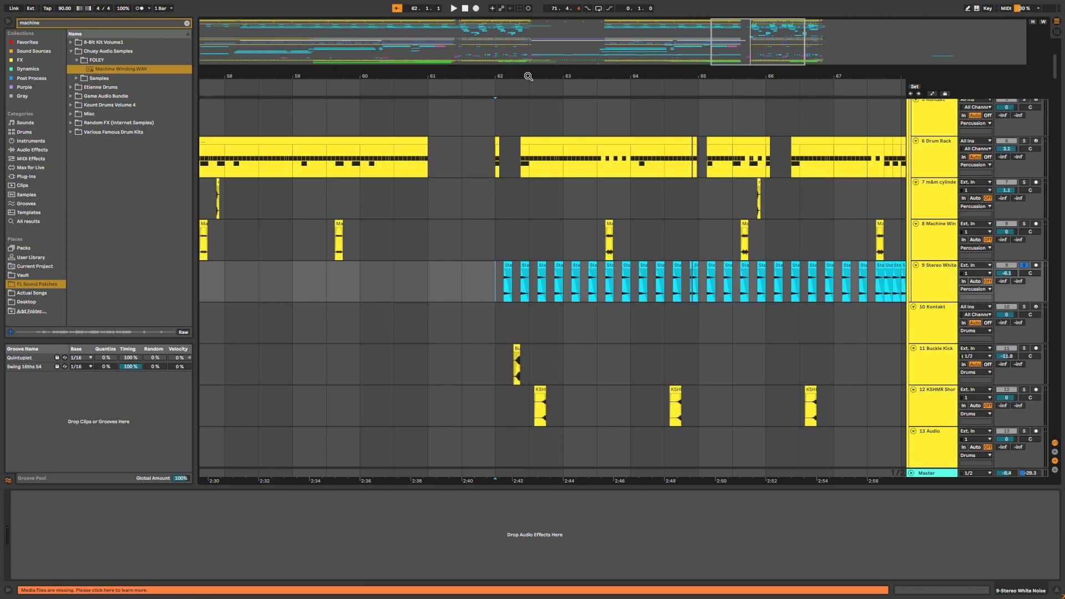
drag(528, 76, 528, 91)
key(space)
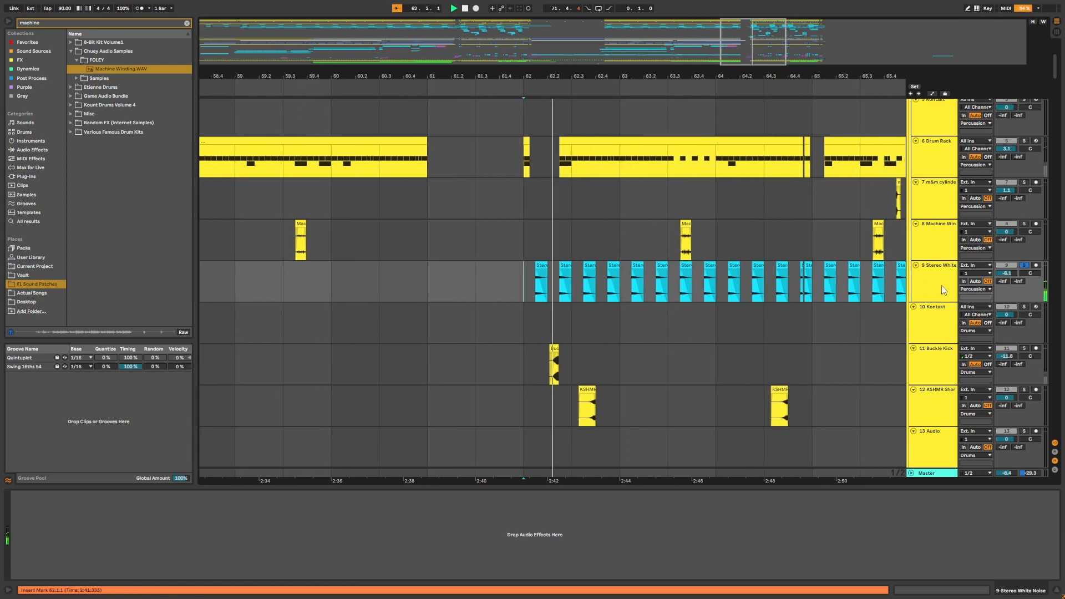
drag(694, 76, 693, 11)
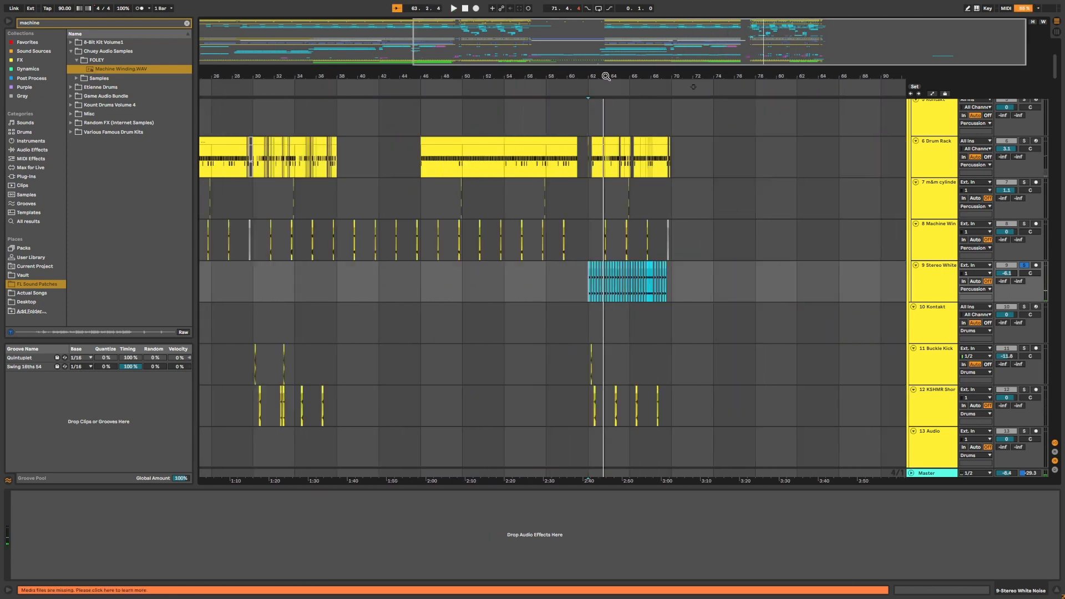
key(space)
Select the 11 Buckle Kick track and solo it.
click(567, 373)
drag(382, 73, 817, 72)
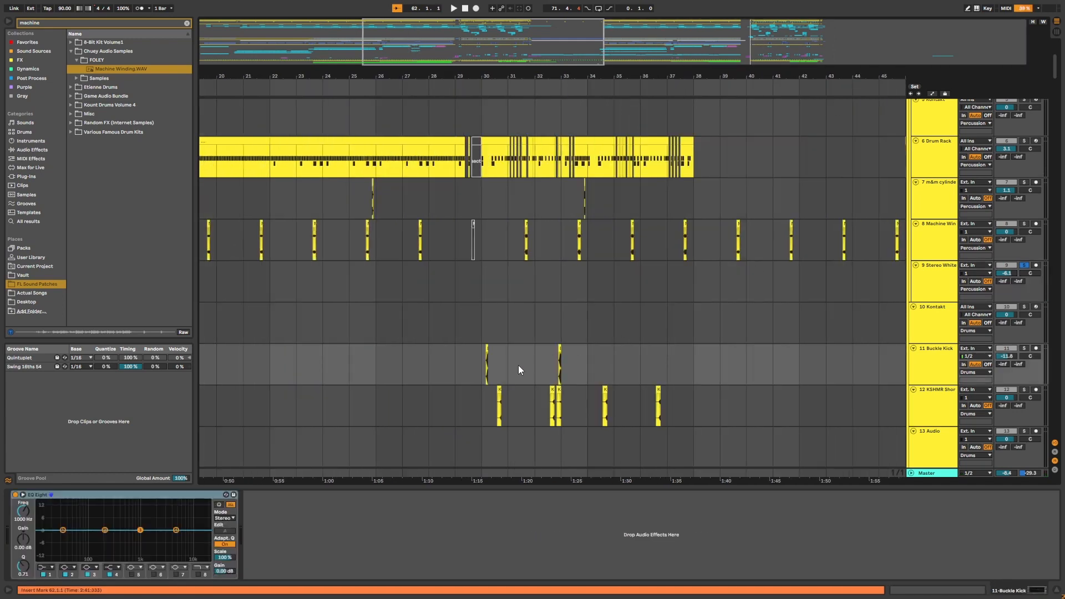
click(502, 369)
key(s)
drag(494, 76, 495, 84)
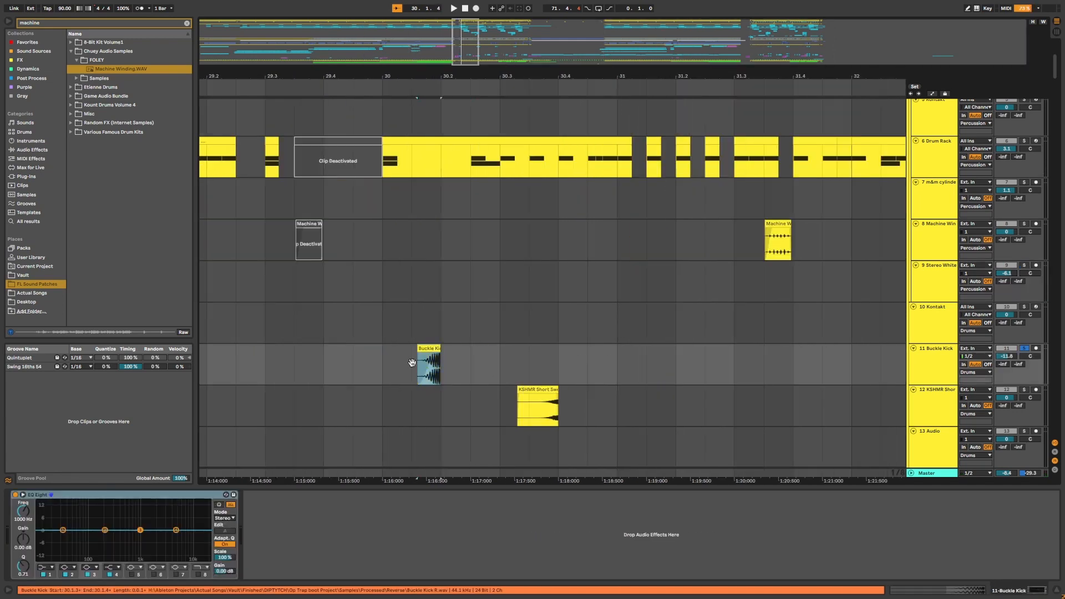
Scroll up to the Kick & Snare track and play the section around bar 30 with the deactivated clips.
scroll(404, 304, up, 5)
drag(449, 76, 502, 73)
scroll(474, 233, down, 5)
scroll(1043, 215, up, 5)
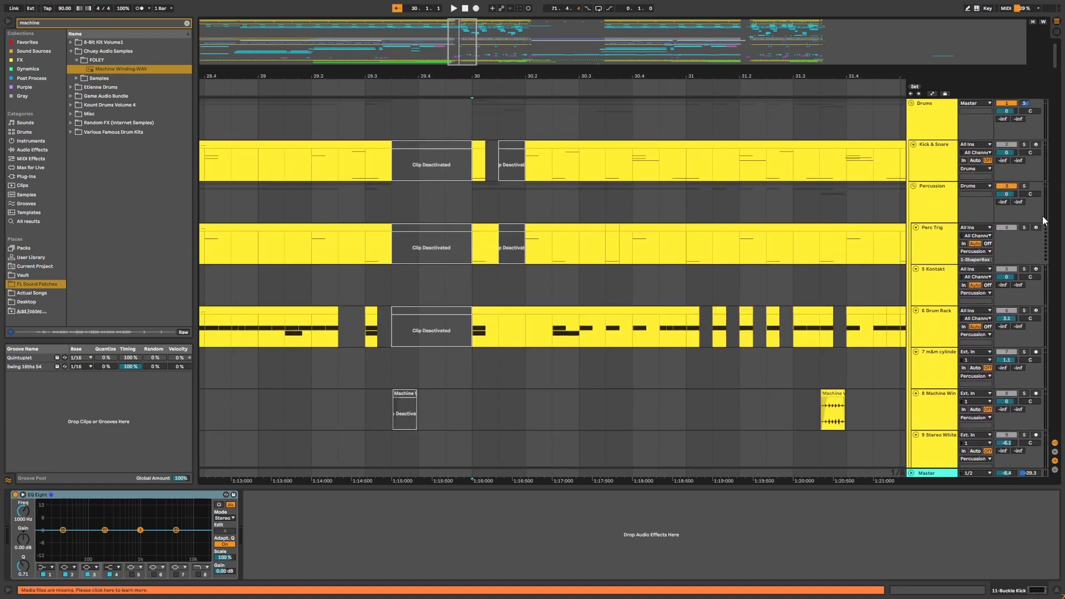
drag(477, 172, 504, 174)
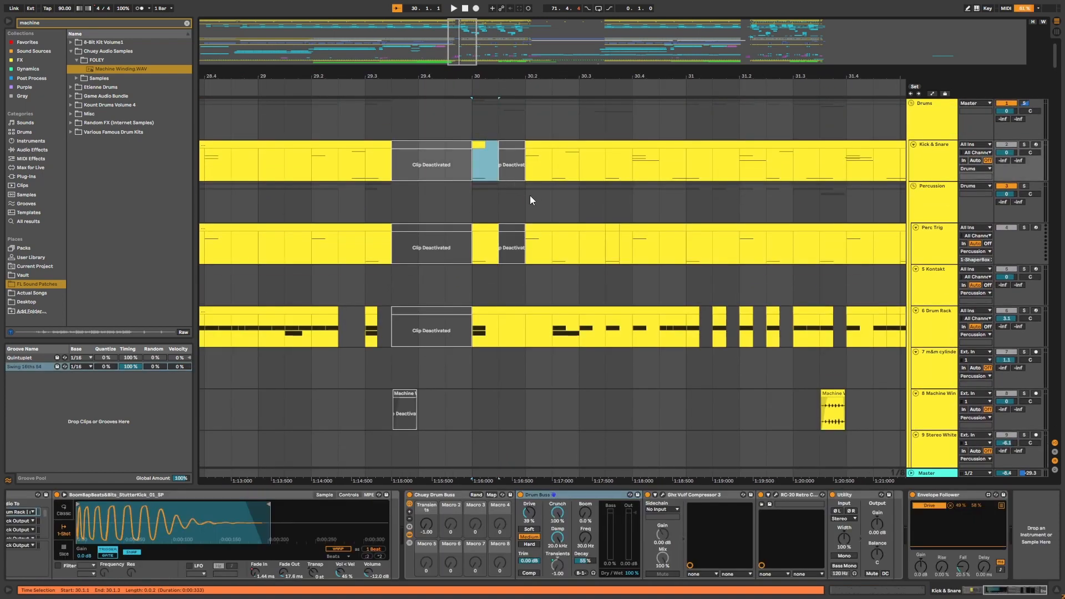
click(454, 191)
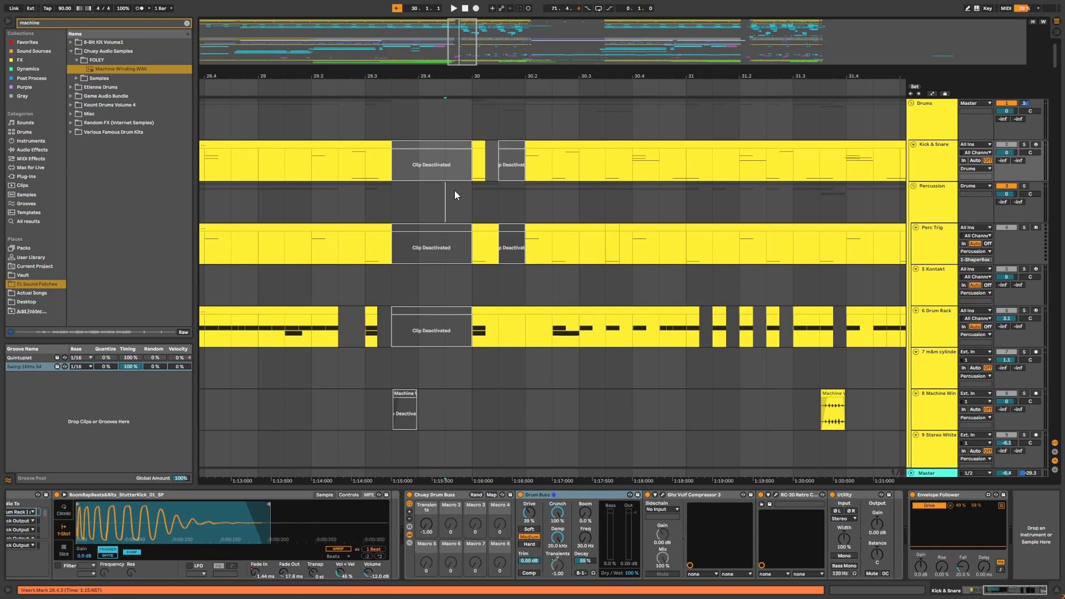
key(space)
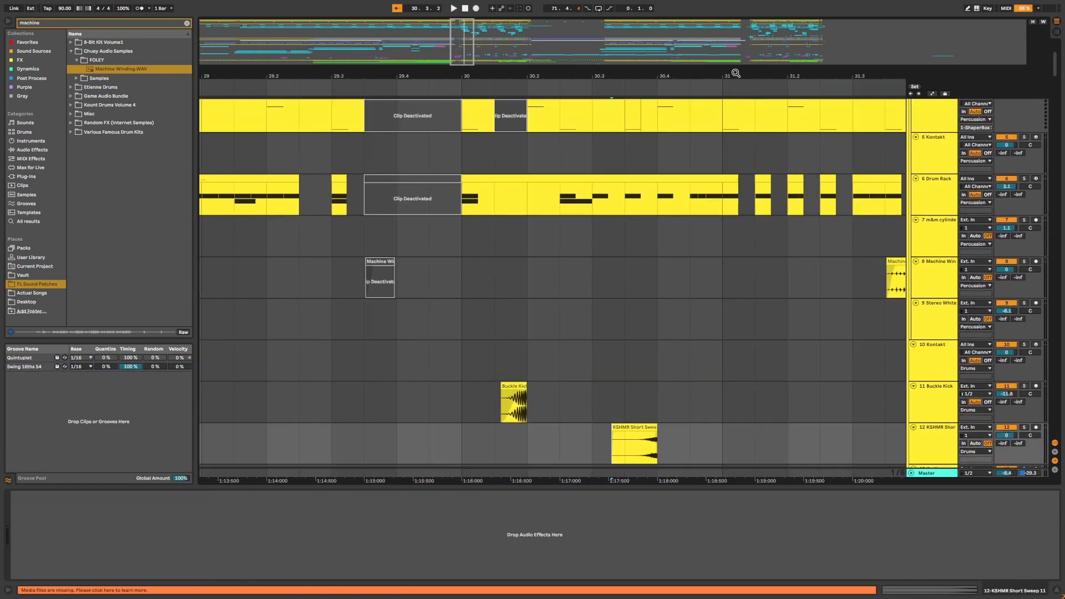
Scroll down and solo the 12 KSHMR Short Sweep track, then play the section.
scroll(729, 289, down, 1)
scroll(730, 290, down, 3)
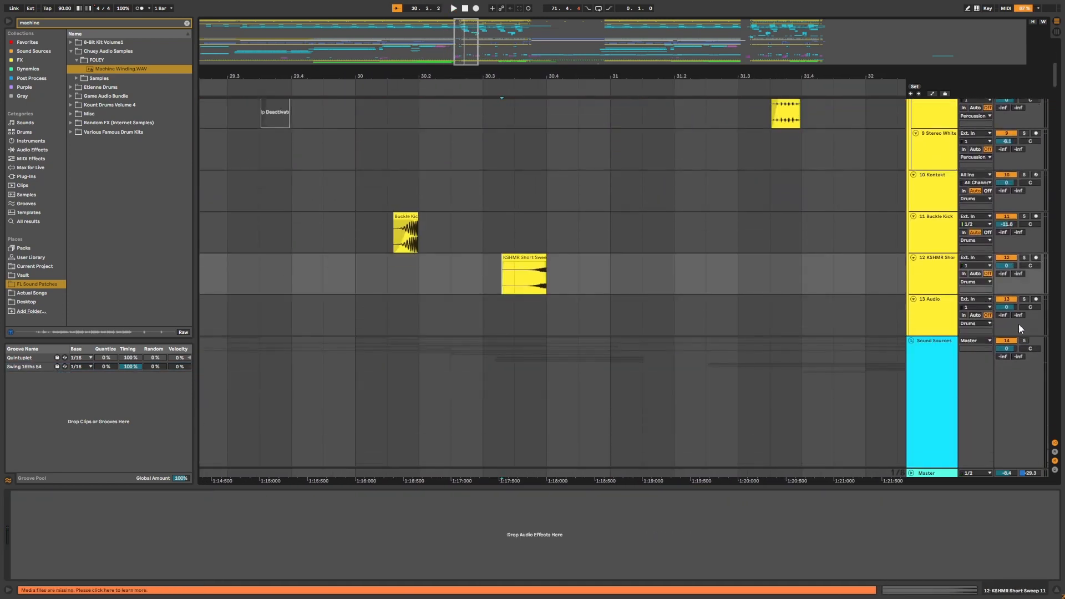
click(1022, 250)
scroll(1023, 251, up, 1)
key(space)
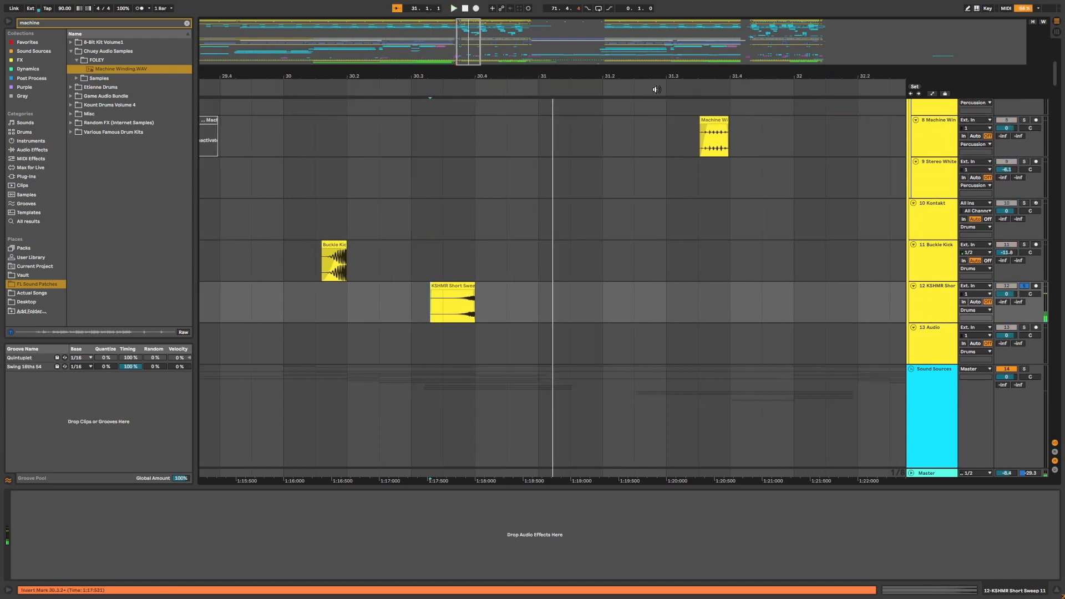
key(space)
Zoom out over the arrangement and toggle a percussion track's solo.
drag(656, 76, 459, 28)
scroll(1007, 392, up, 3)
click(1023, 389)
scroll(417, 358, up, 4)
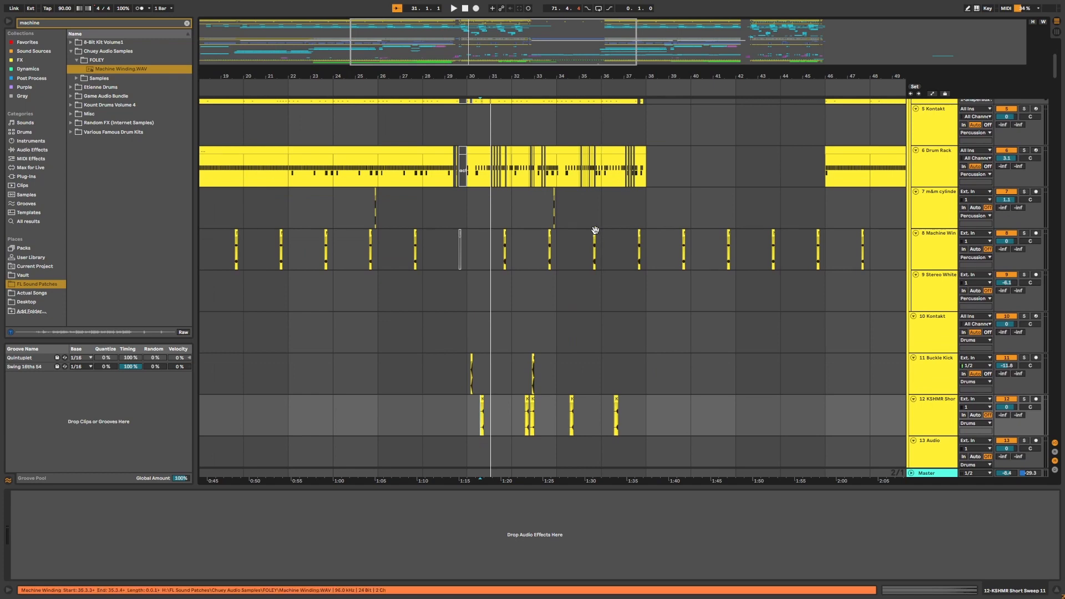
drag(607, 73, 491, 50)
scroll(685, 237, right, 3)
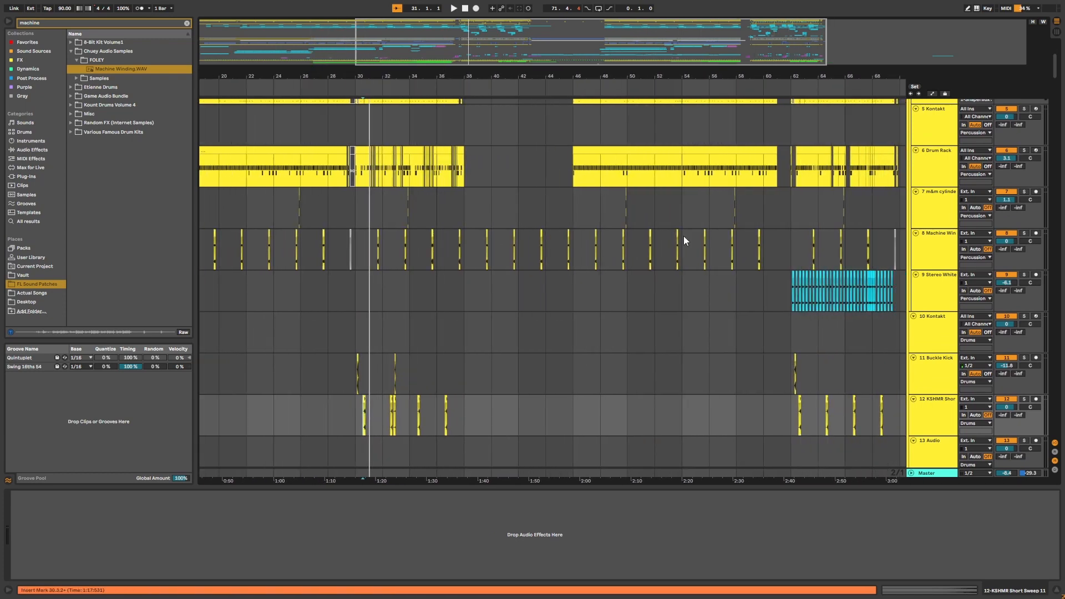
Scroll and zoom through the arrangement to review the percussion tracks and their clips.
scroll(787, 318, up, 3)
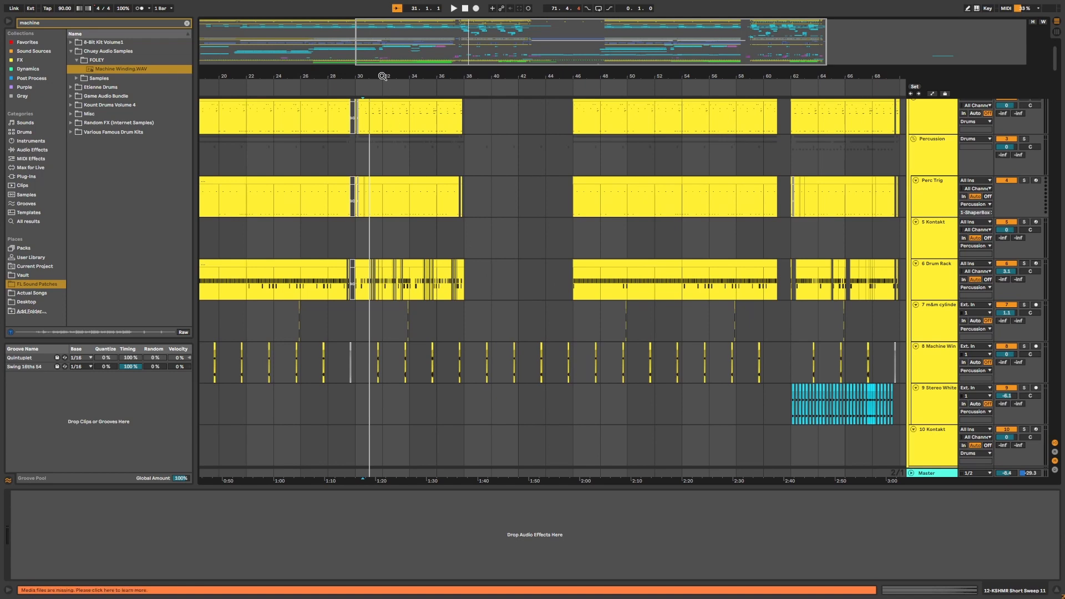
drag(383, 76, 489, 113)
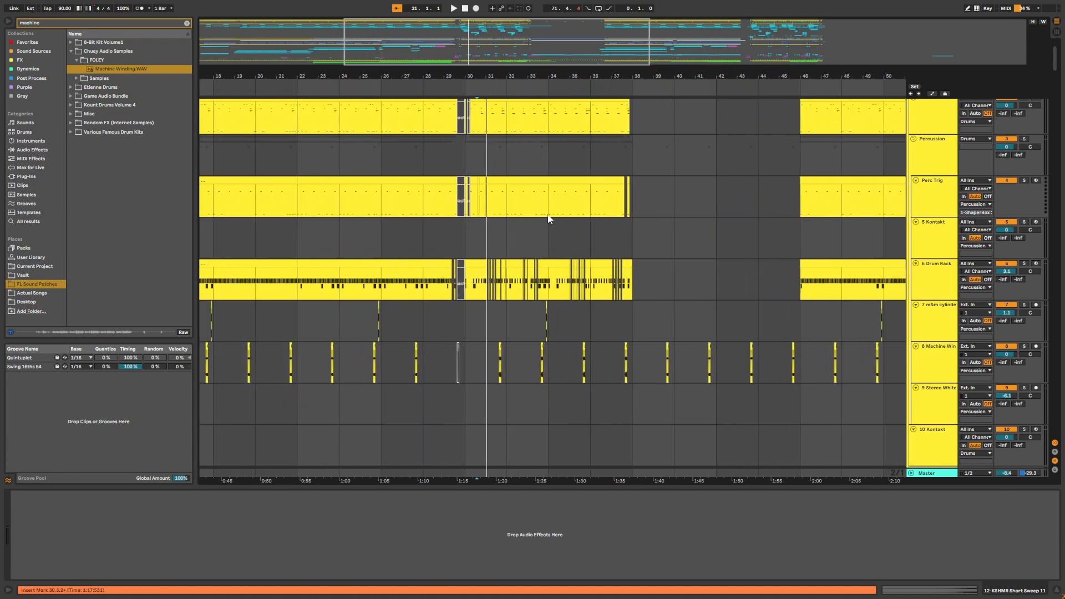
scroll(558, 261, down, 5)
scroll(559, 258, up, 3)
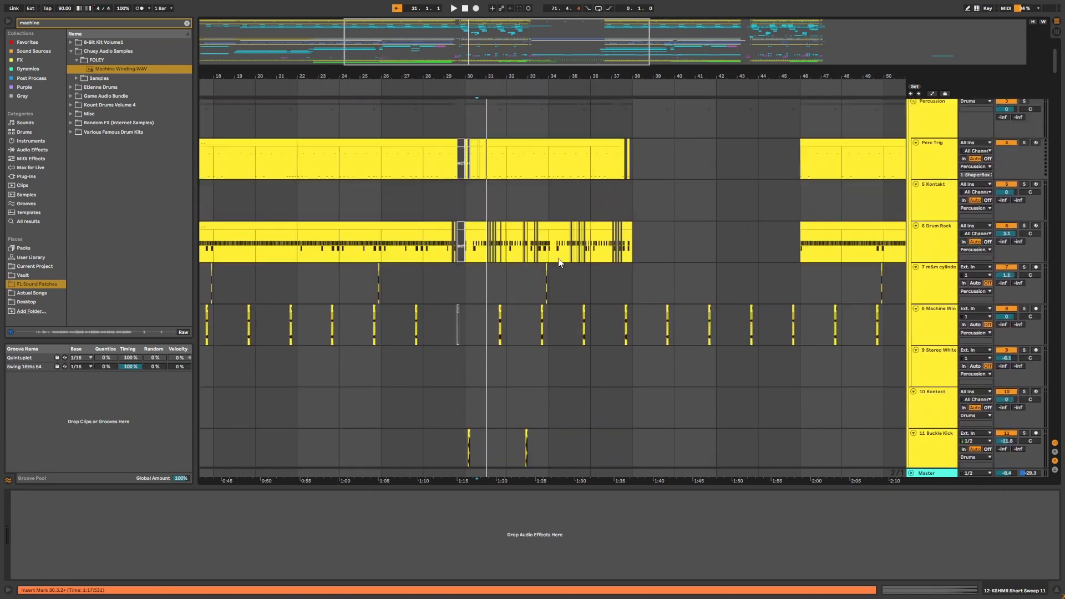
scroll(559, 258, down, 2)
drag(524, 74, 521, 100)
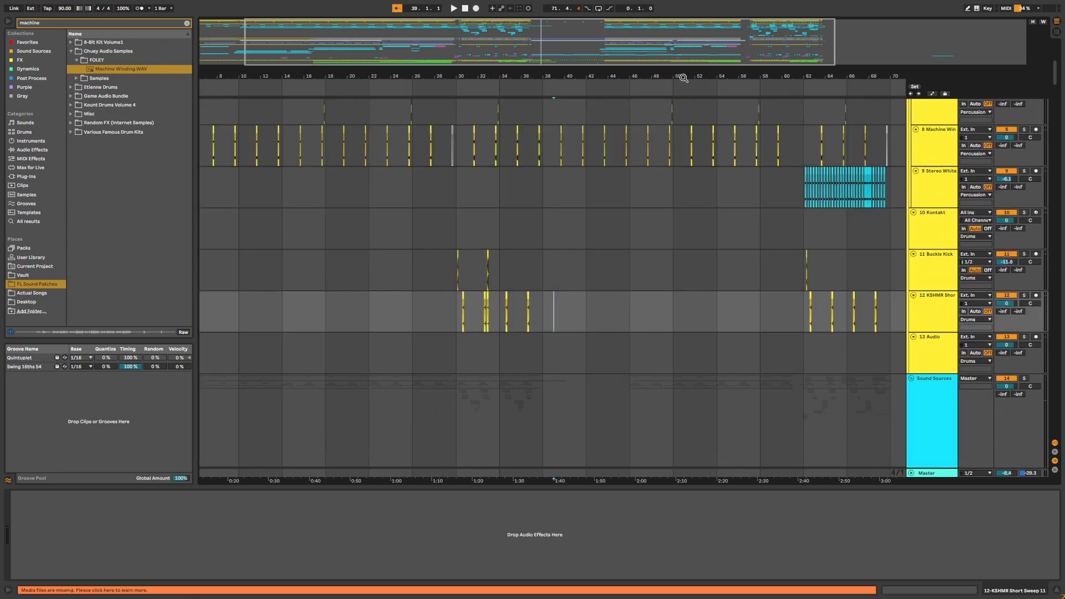
drag(684, 77, 684, 47)
scroll(640, 263, up, 8)
scroll(640, 263, down, 5)
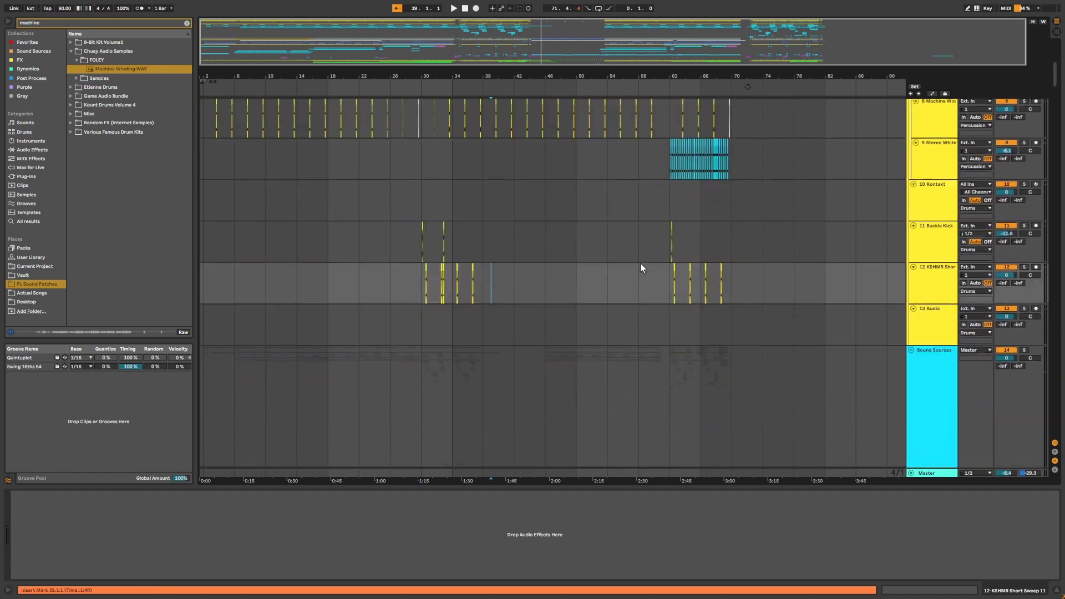
scroll(640, 263, up, 5)
scroll(642, 265, down, 5)
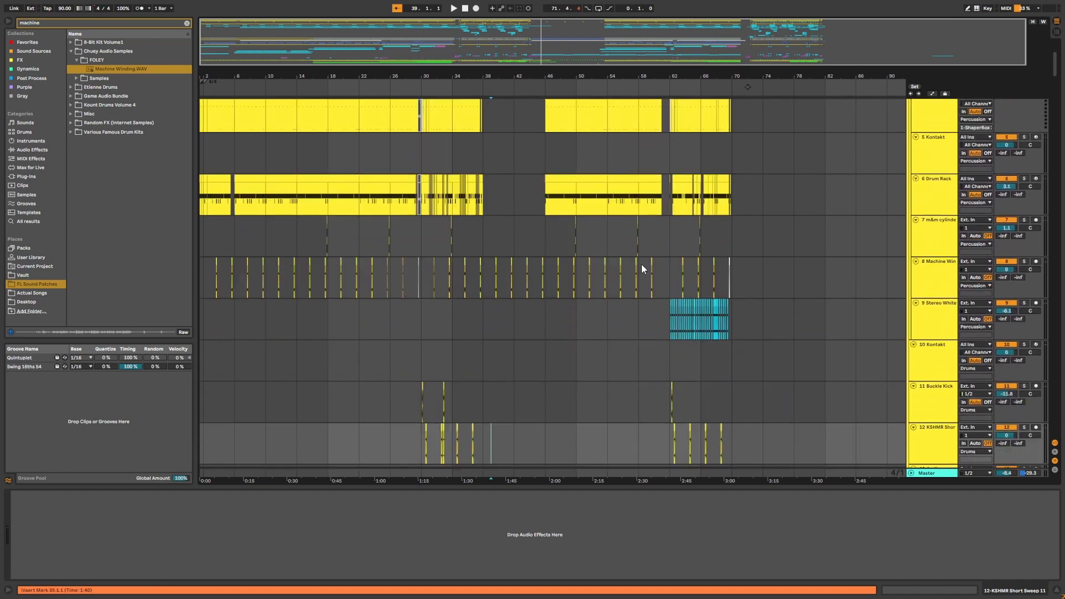
scroll(781, 328, left, 2)
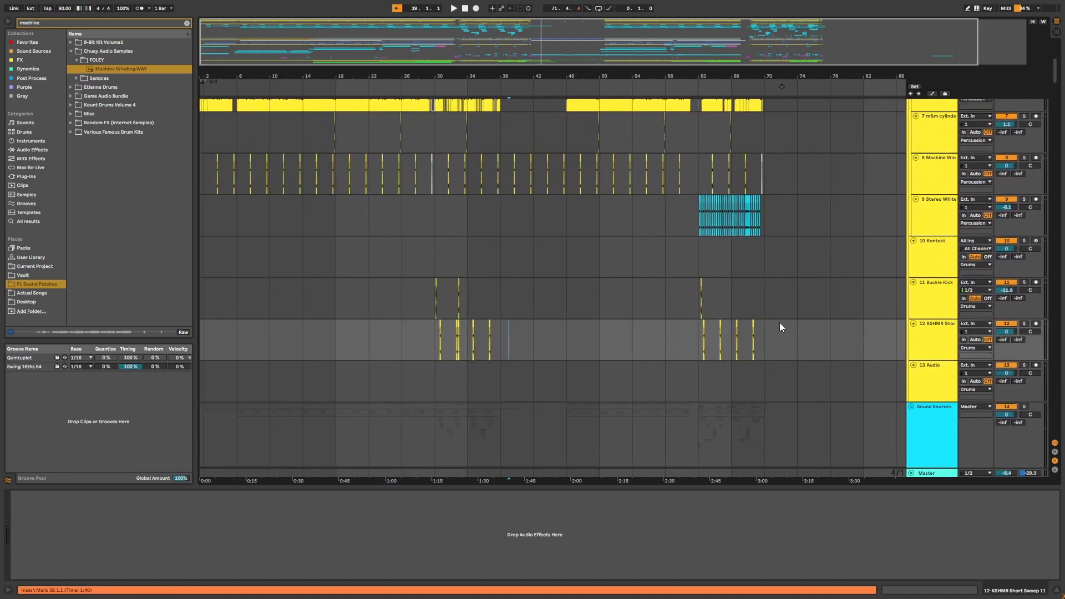
scroll(805, 413, up, 4)
scroll(754, 316, down, 2)
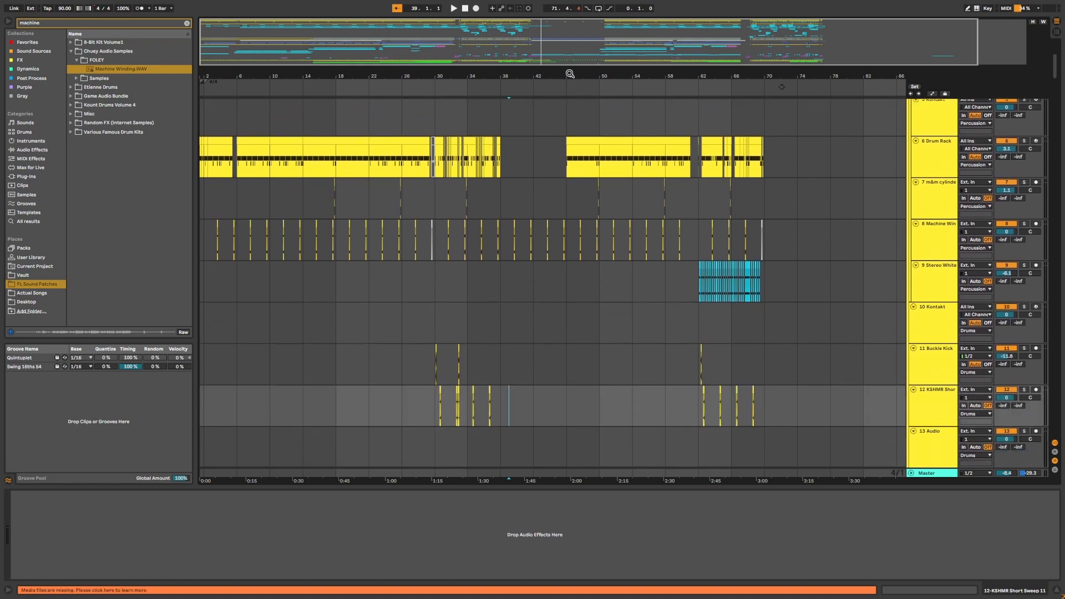
drag(571, 74, 570, 87)
scroll(625, 222, up, 3)
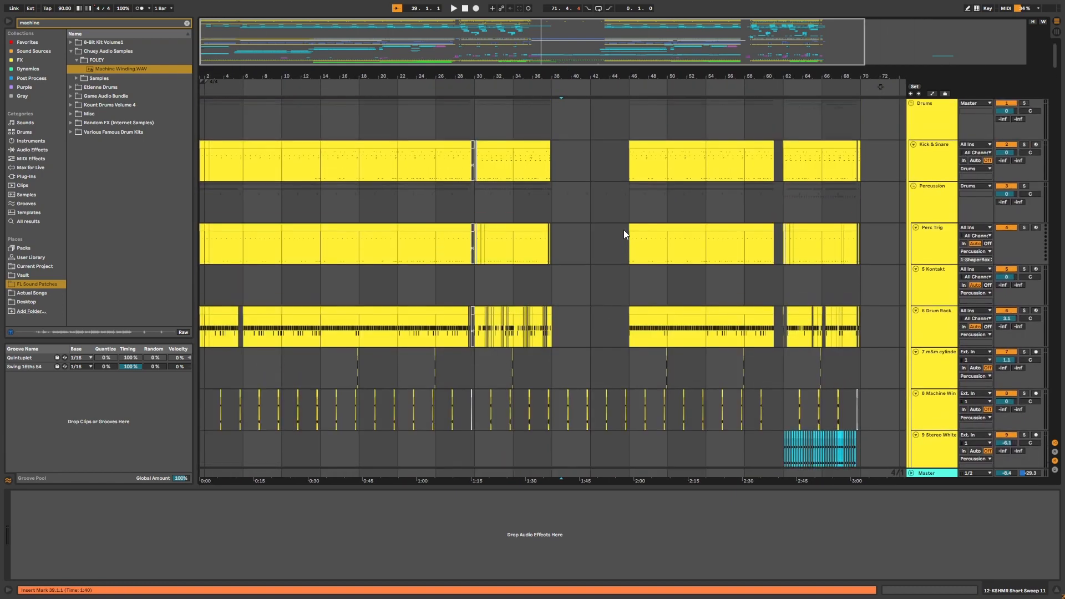
scroll(624, 232, down, 6)
scroll(624, 232, up, 3)
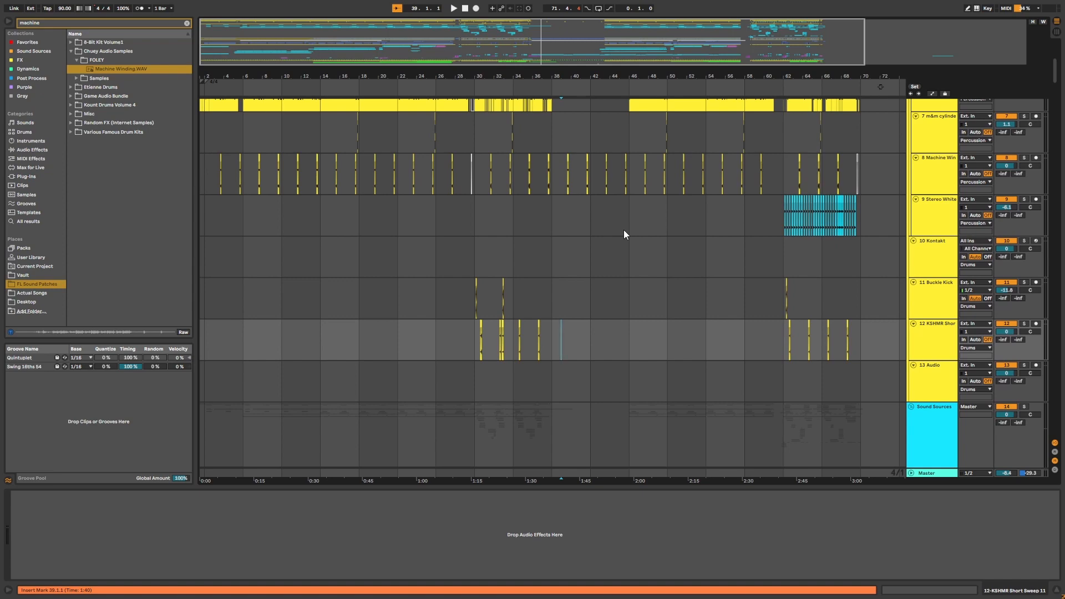
scroll(612, 251, up, 2)
Select the 17 Serum_x64 track and play the arrangement from around bar 18.
click(940, 341)
scroll(940, 341, down, 7)
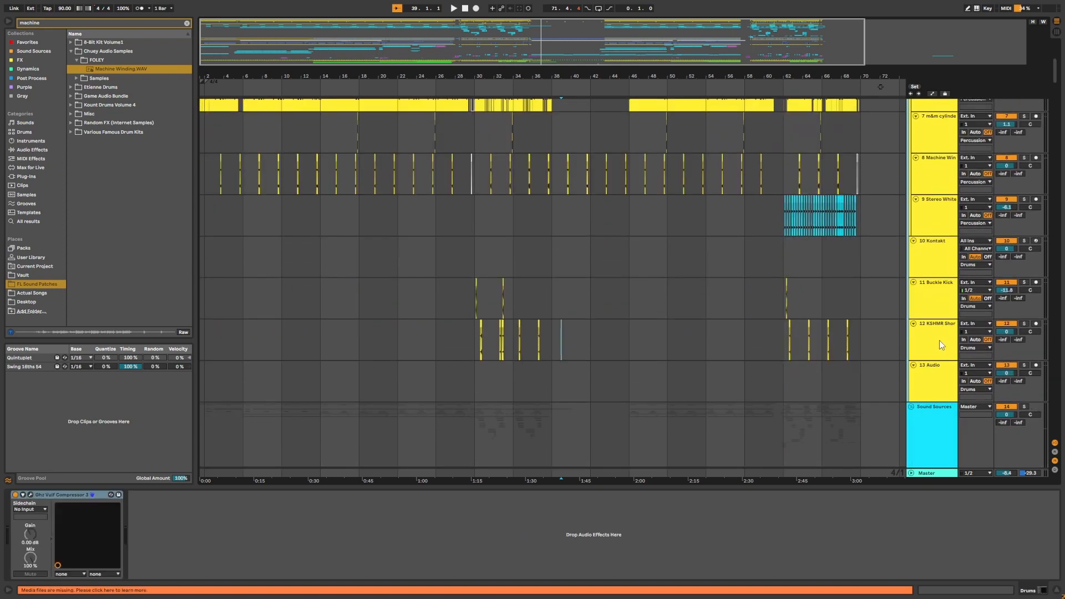
click(939, 307)
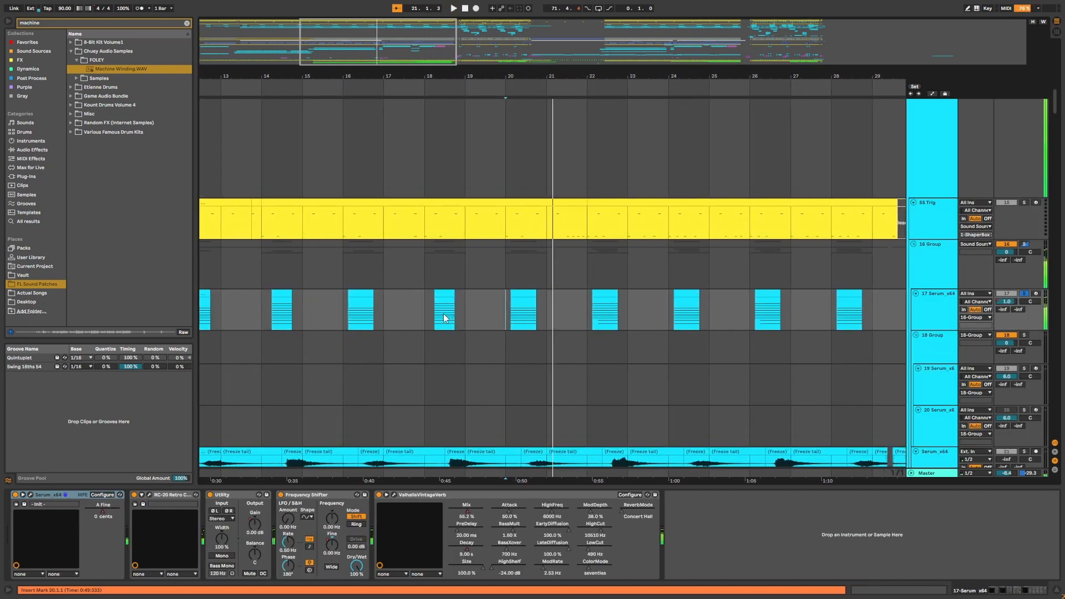
click(432, 316)
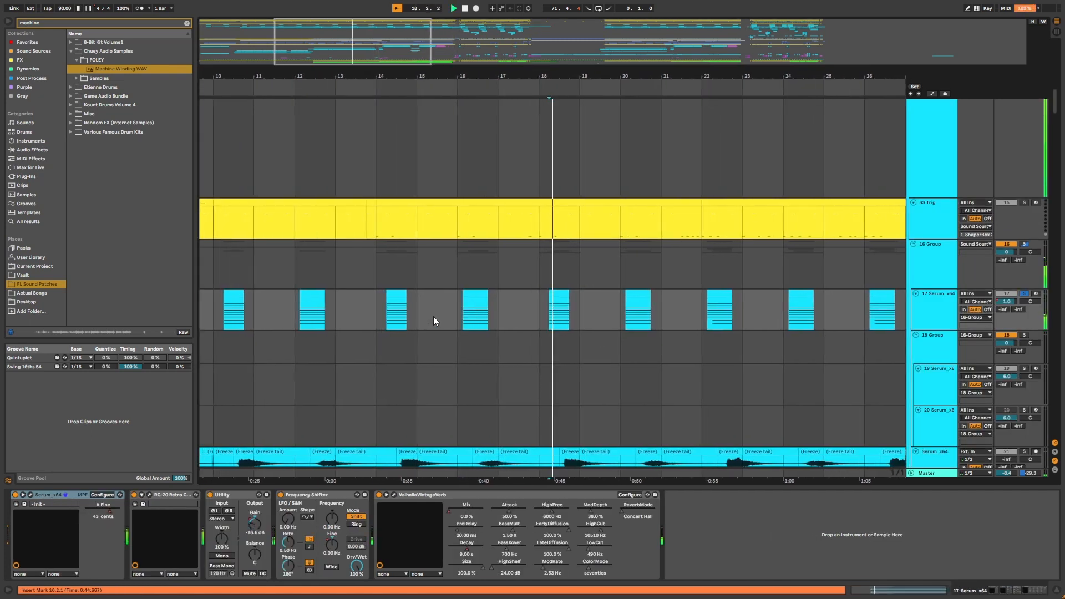
key(space)
Select the 17 Serum_x64 track's clip lane and toggle playback to listen to it.
click(504, 332)
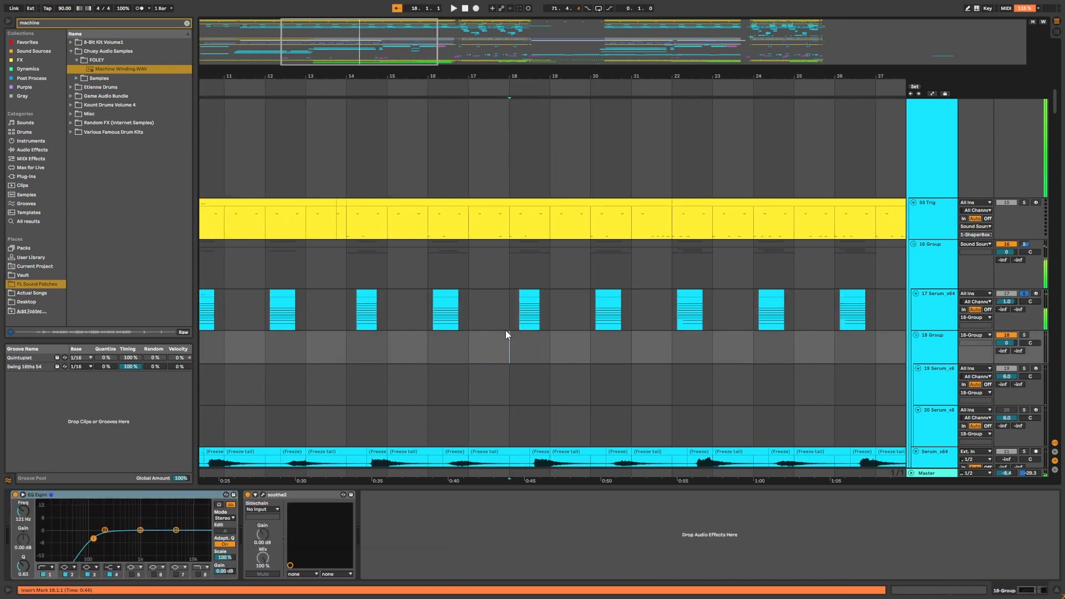
key(ctrl+z)
click(508, 325)
key(space)
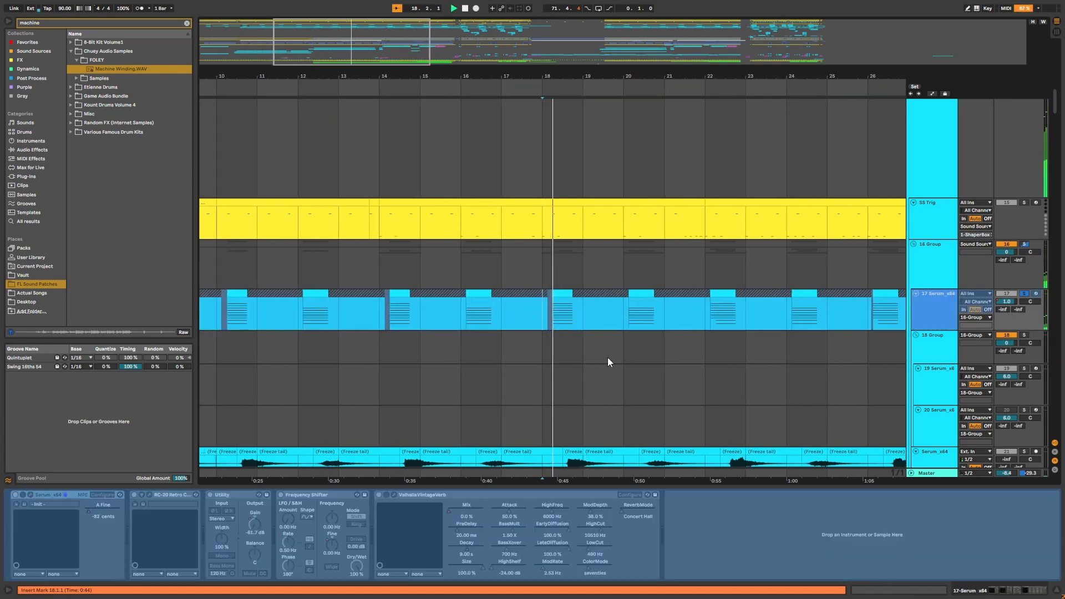
click(588, 324)
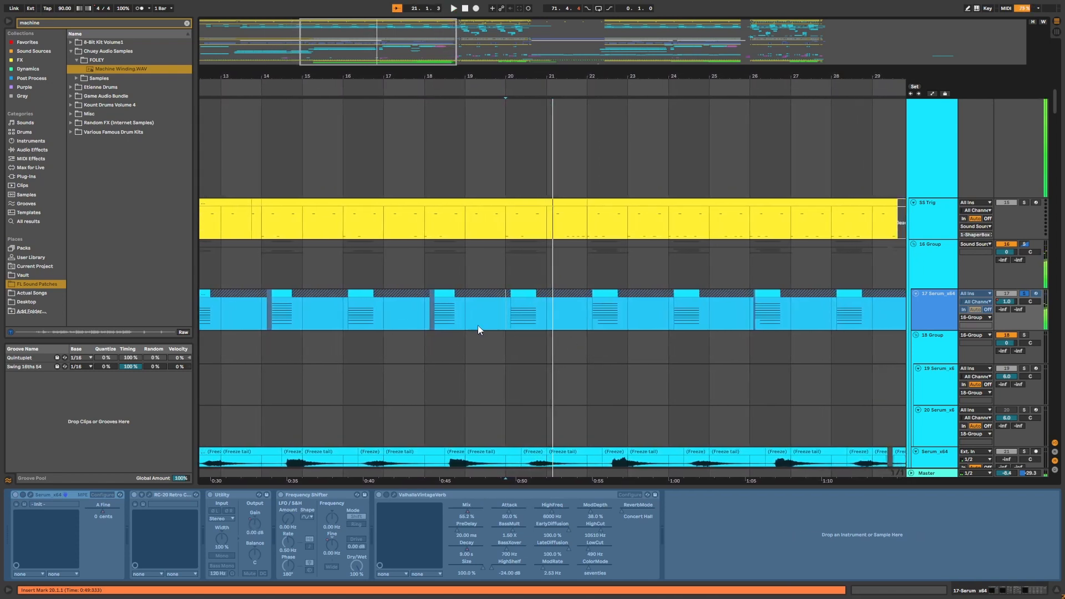
key(space)
click(425, 321)
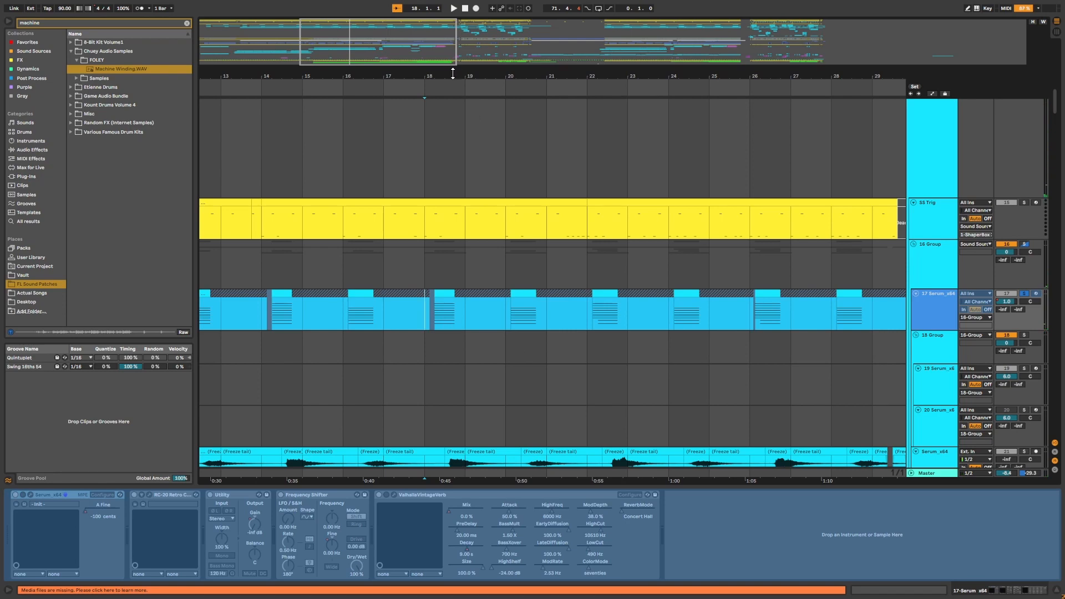
Hide the browser and zoom the arrangement in on bars 14 to 22.
drag(452, 74, 506, 100)
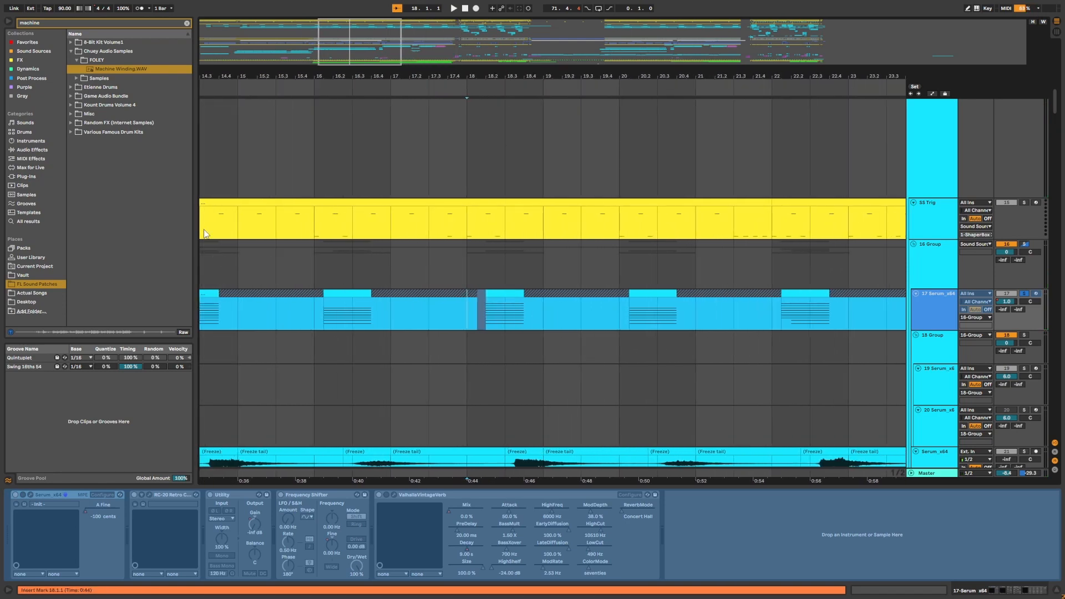
click(10, 22)
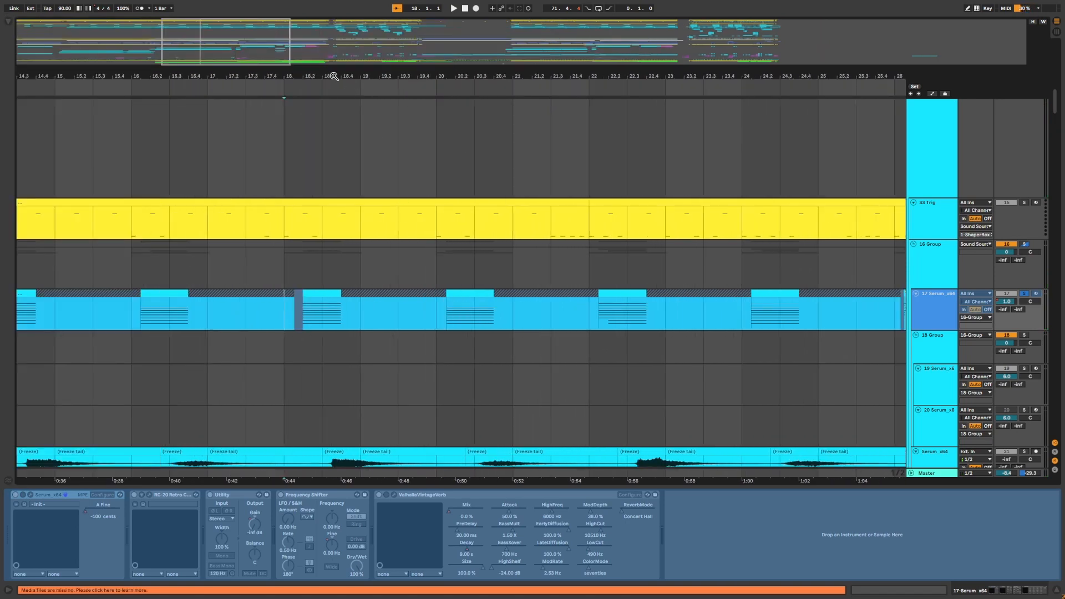
drag(334, 77, 533, 72)
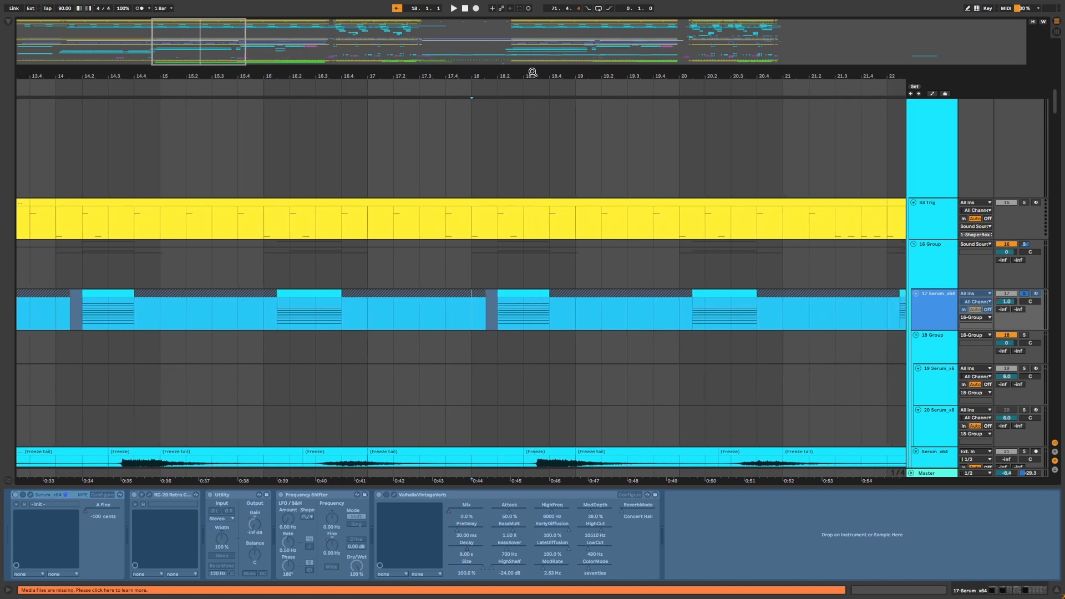
Open the Serum plugin window on the 17 Serum_x64 track, leaf through its OSC, FX and Matrix pages, and play.
click(30, 495)
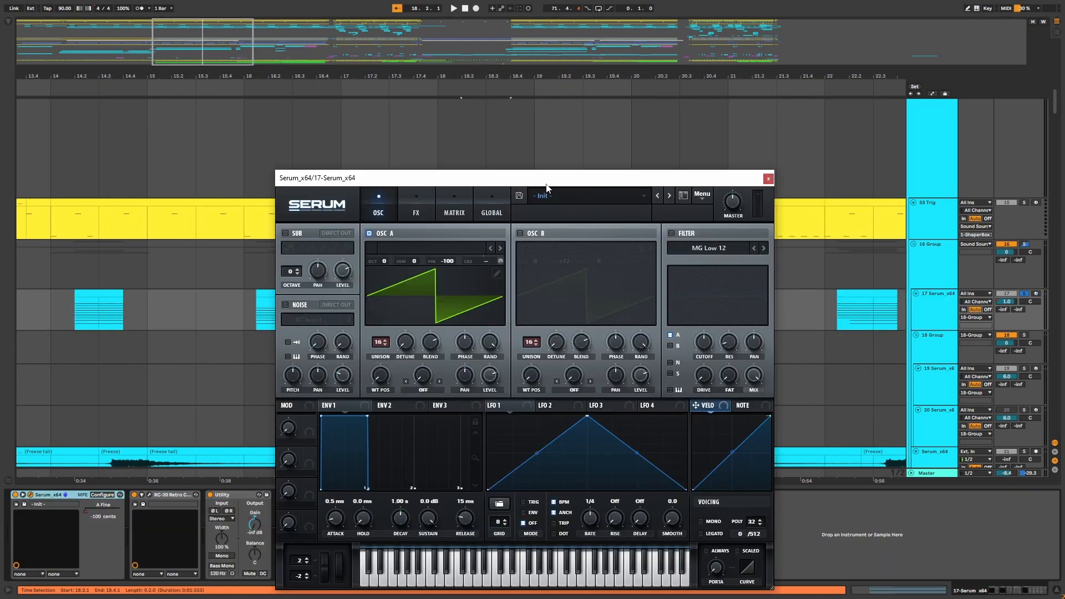
drag(544, 177, 605, 130)
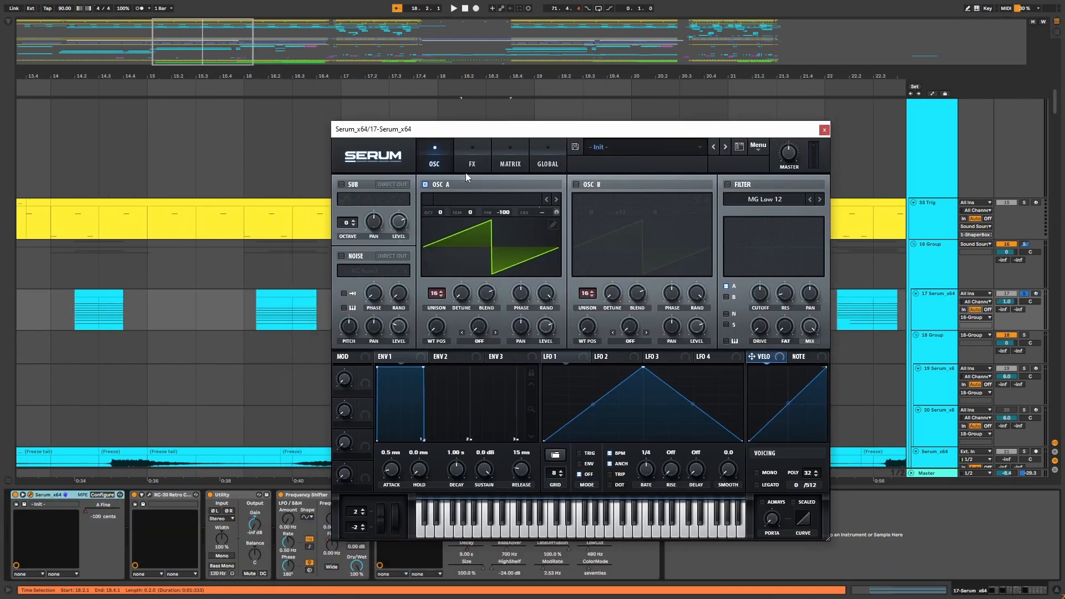
click(471, 167)
click(509, 164)
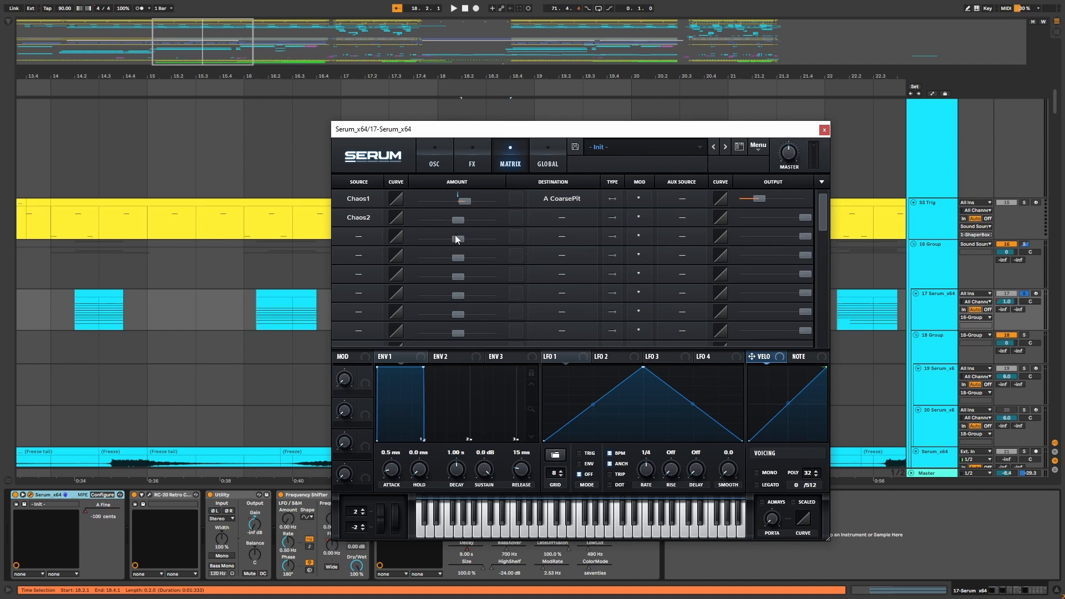
click(435, 166)
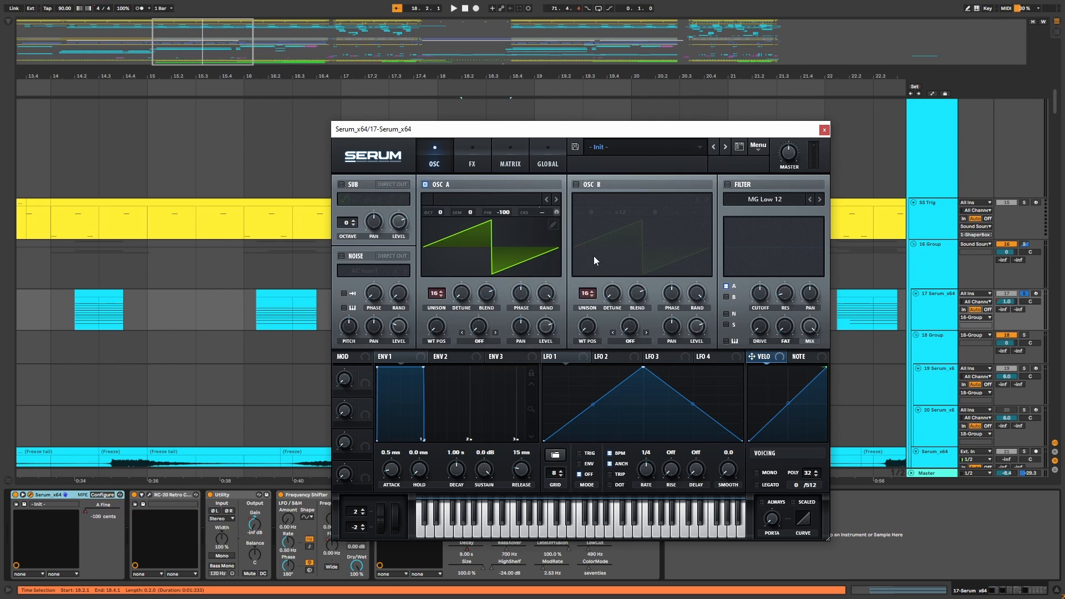
drag(597, 129, 650, 123)
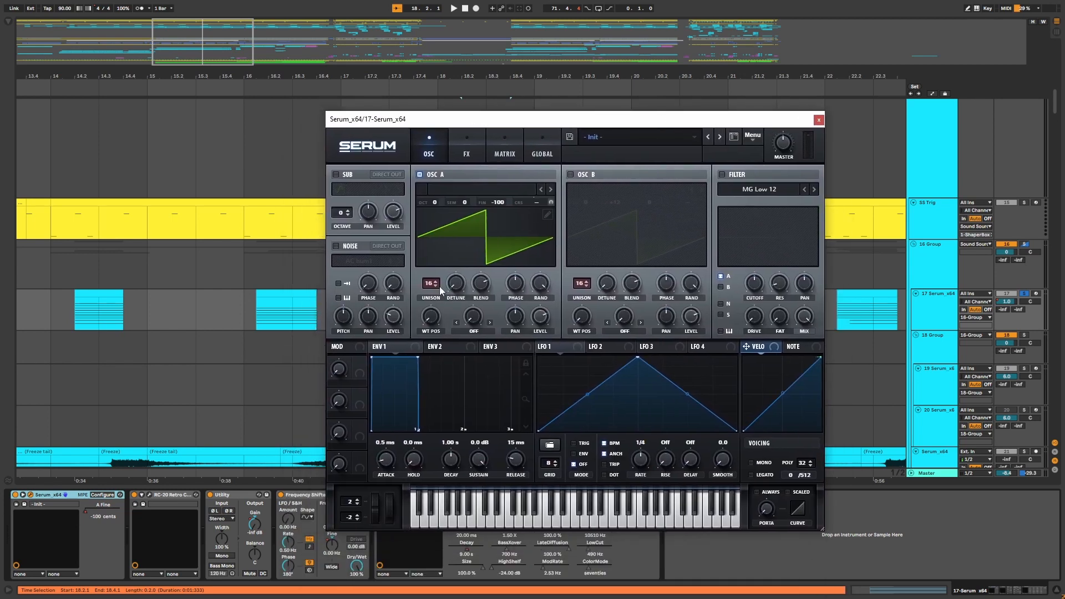
drag(445, 295, 449, 403)
key(space)
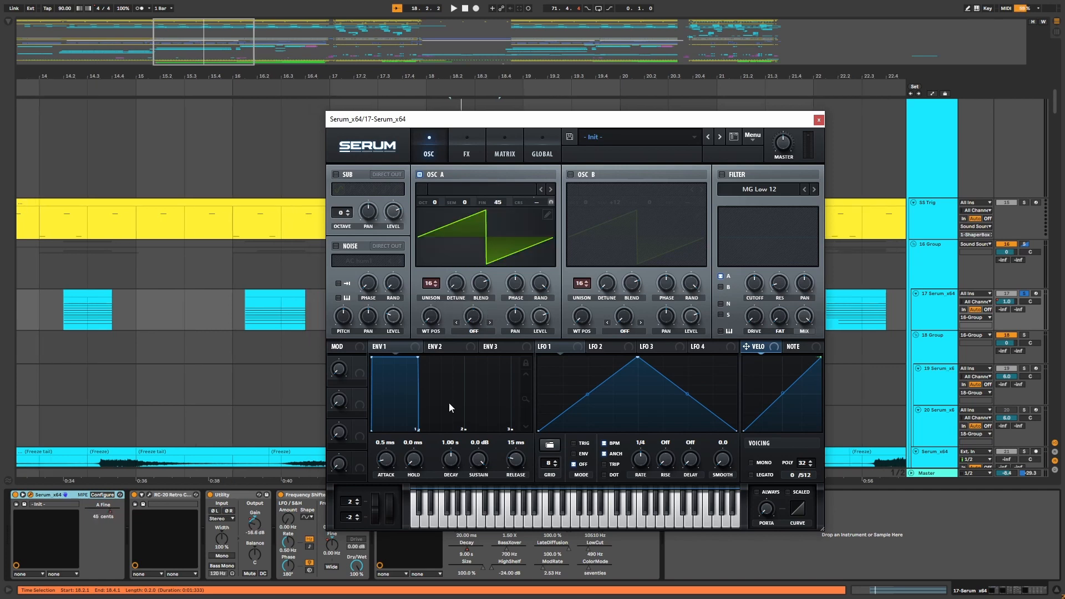
Review Serum's Matrix and Global pages, including the Chaos1 routing, then return to the arrangement.
click(504, 154)
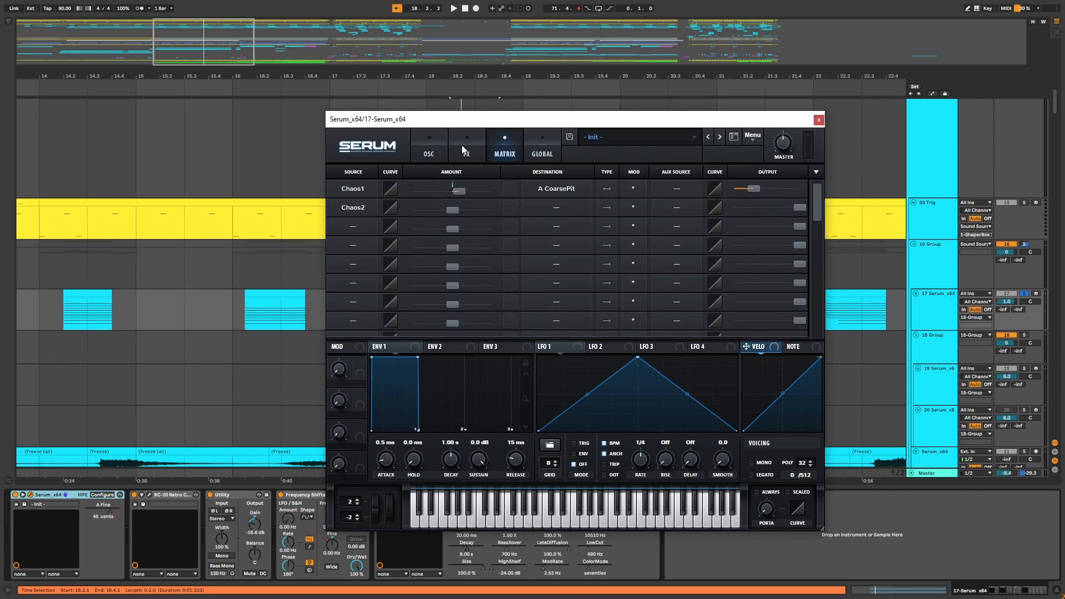
click(429, 148)
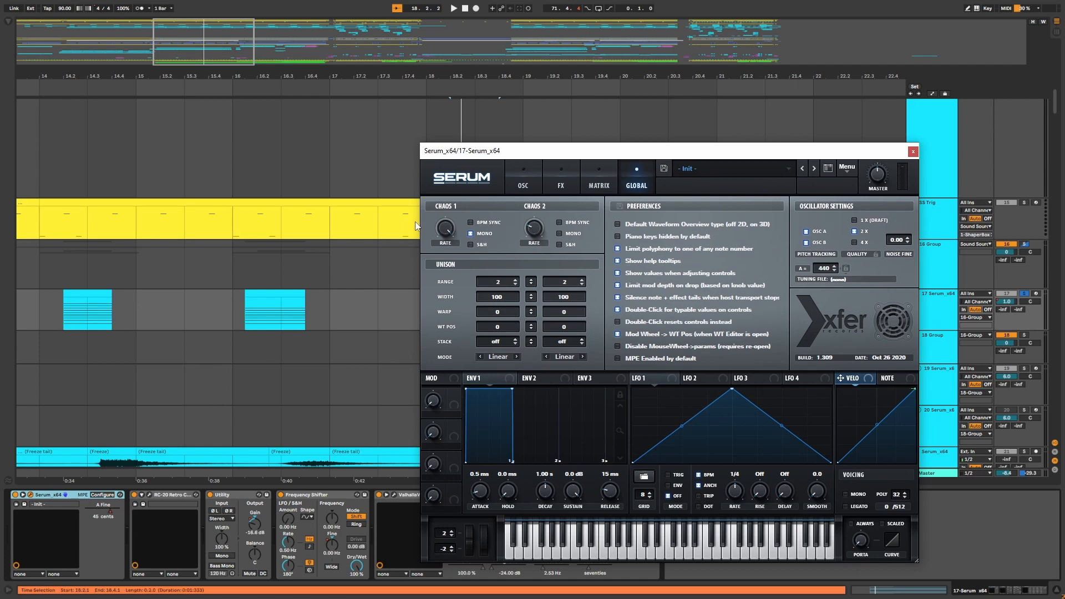
drag(590, 156, 571, 159)
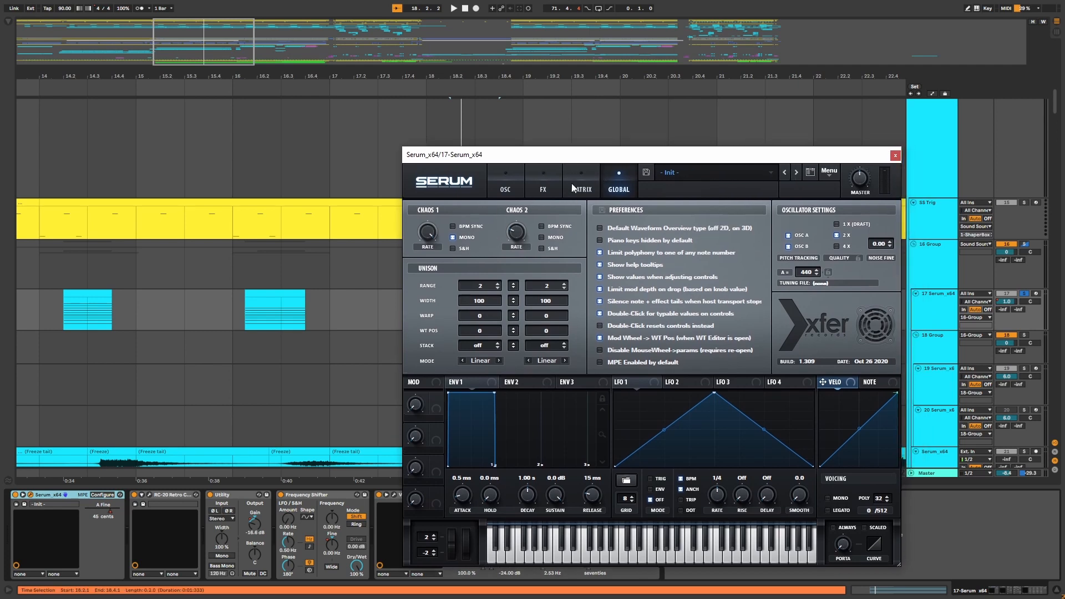
click(572, 187)
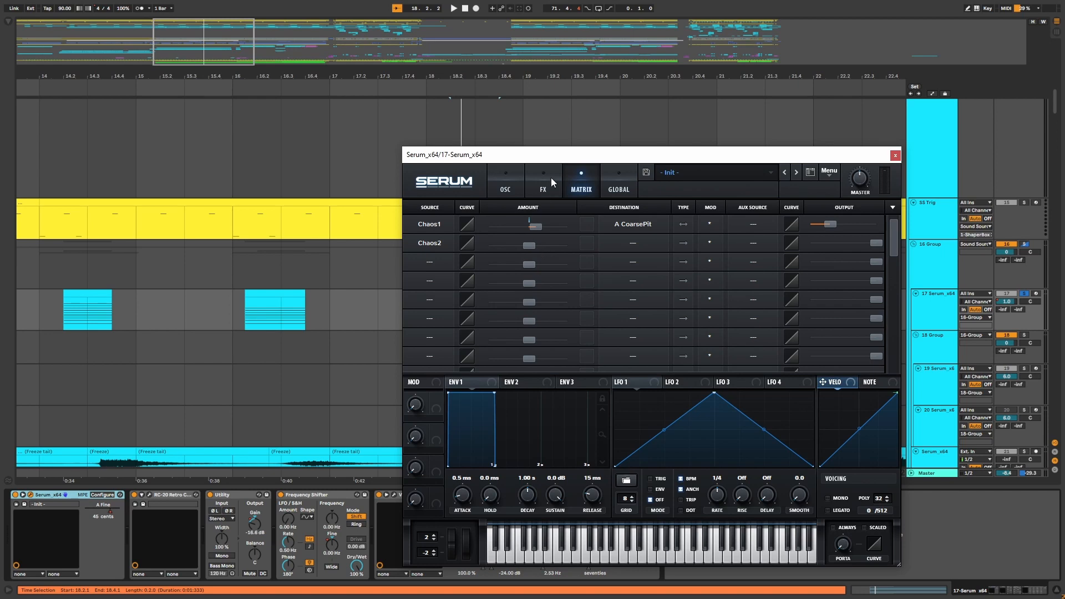
drag(559, 161, 569, 173)
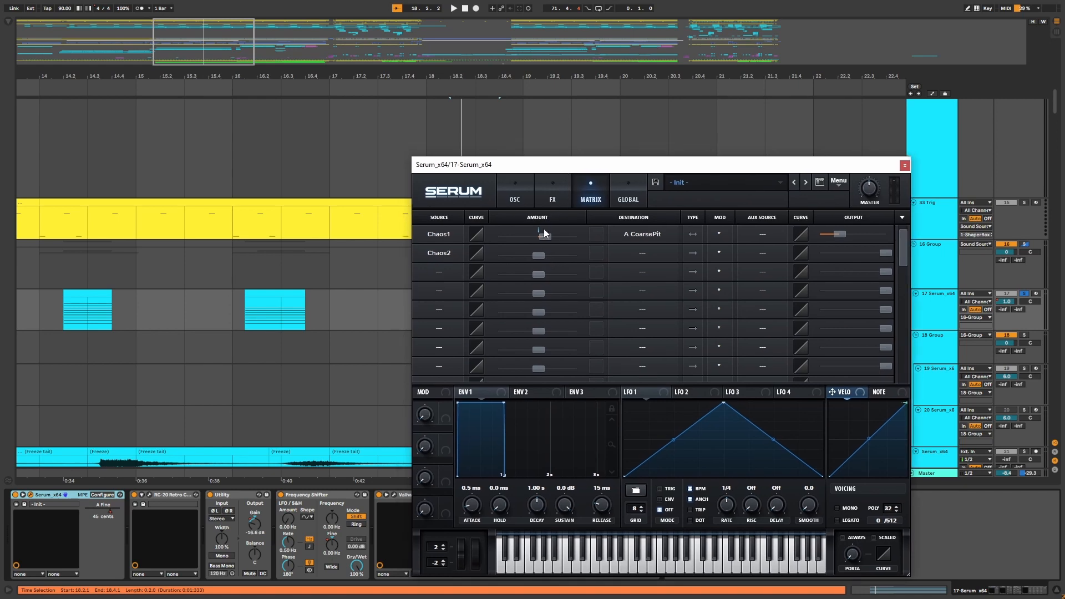
drag(543, 166, 554, 177)
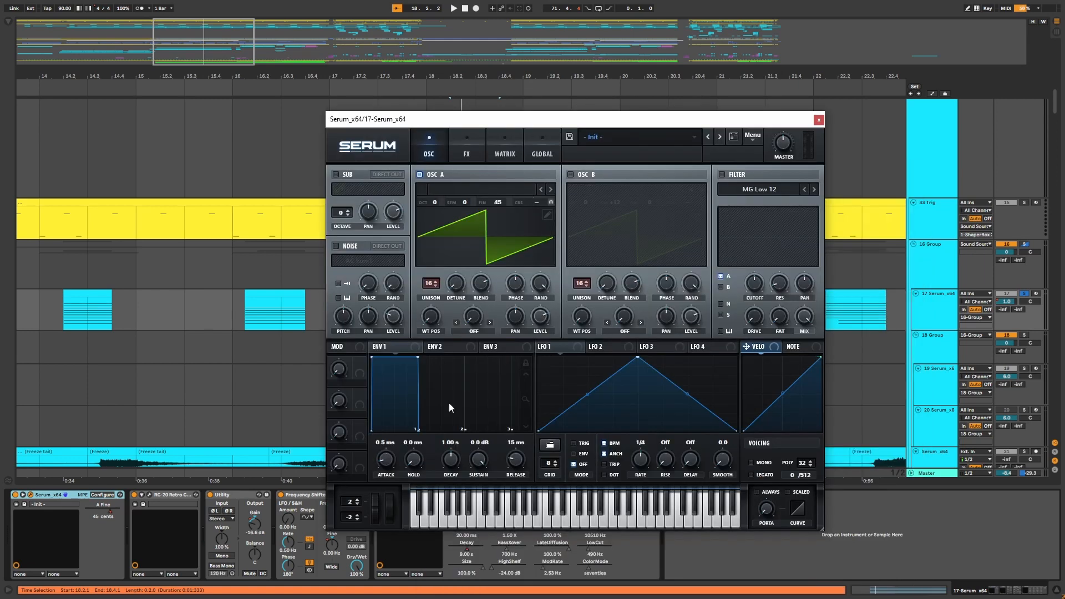
click(503, 150)
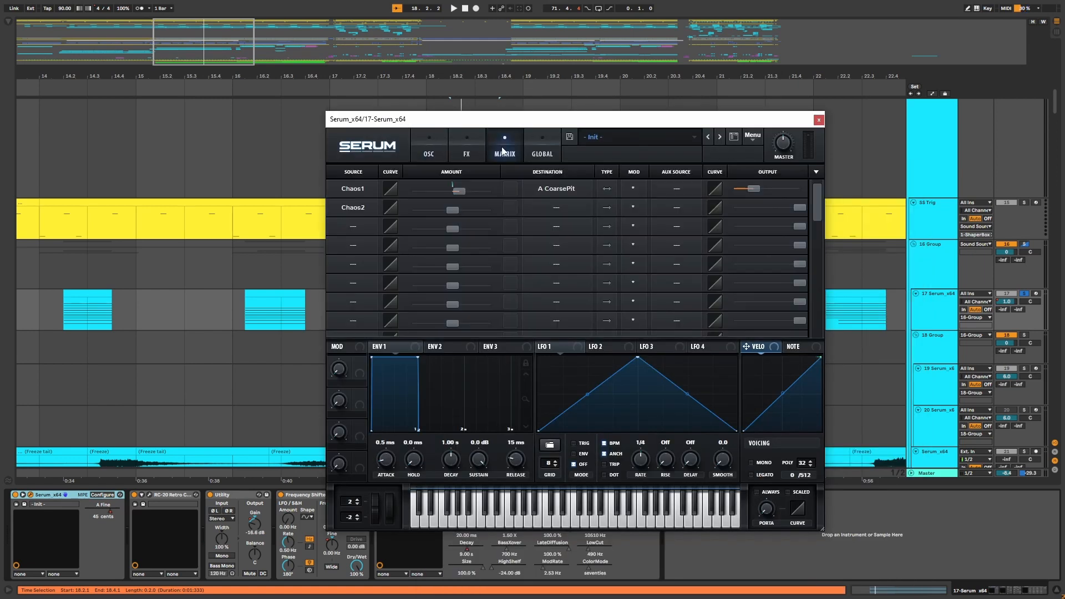
click(443, 154)
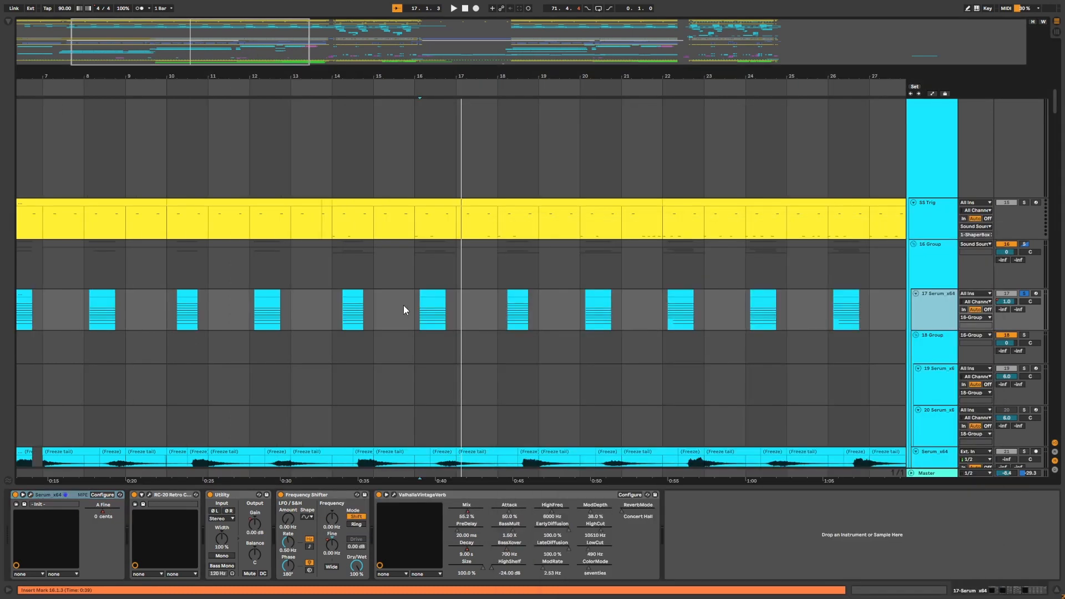
click(404, 305)
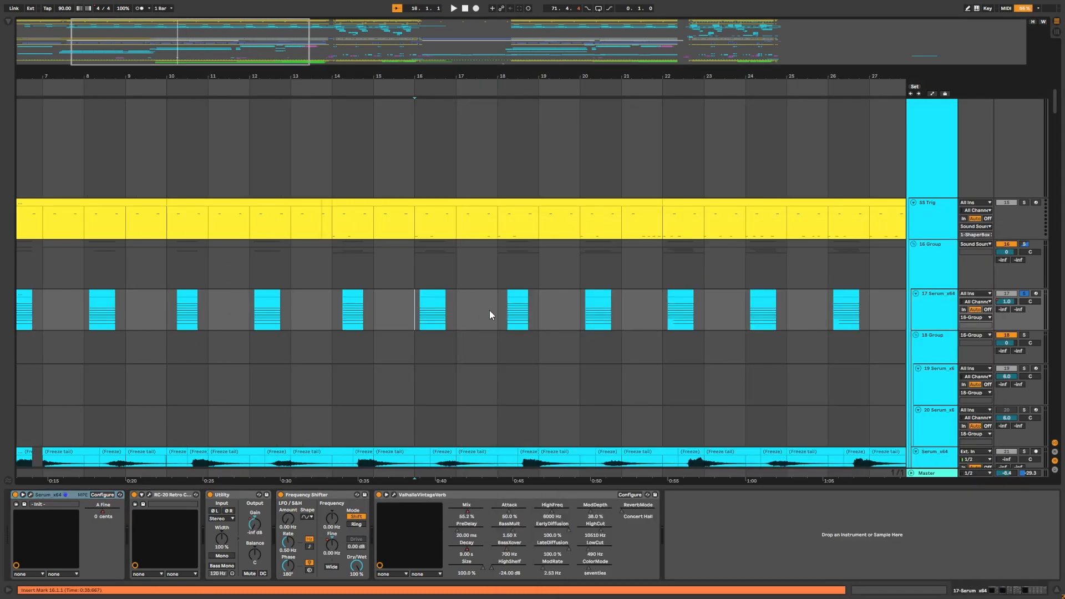
click(423, 317)
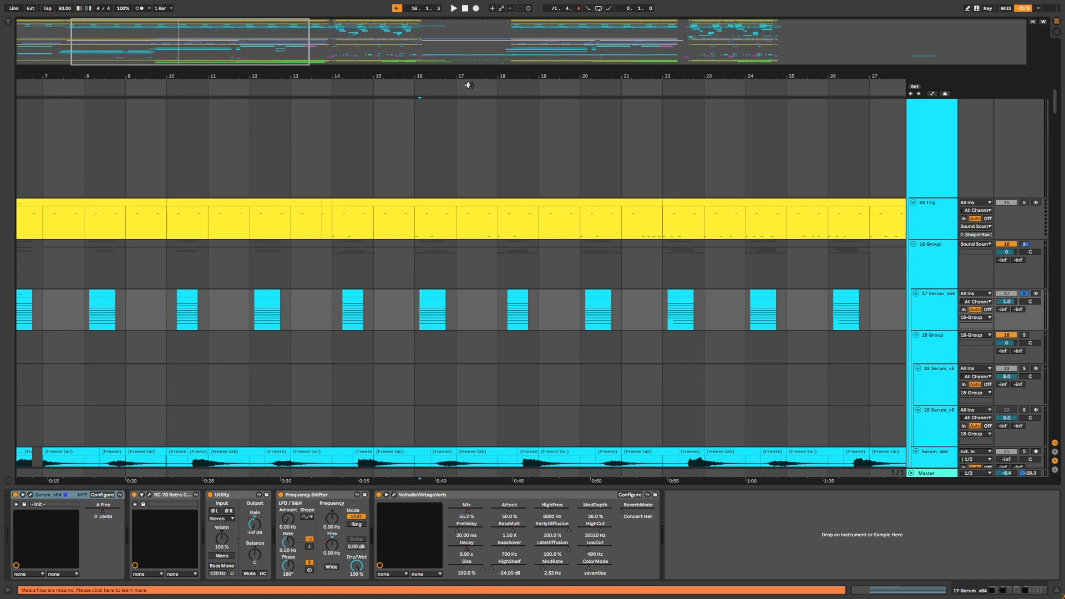
Zoom the arrangement around bars 8 to 22 and set the insert marker in the 17 Serum_x64 clip lane.
drag(468, 84, 501, 94)
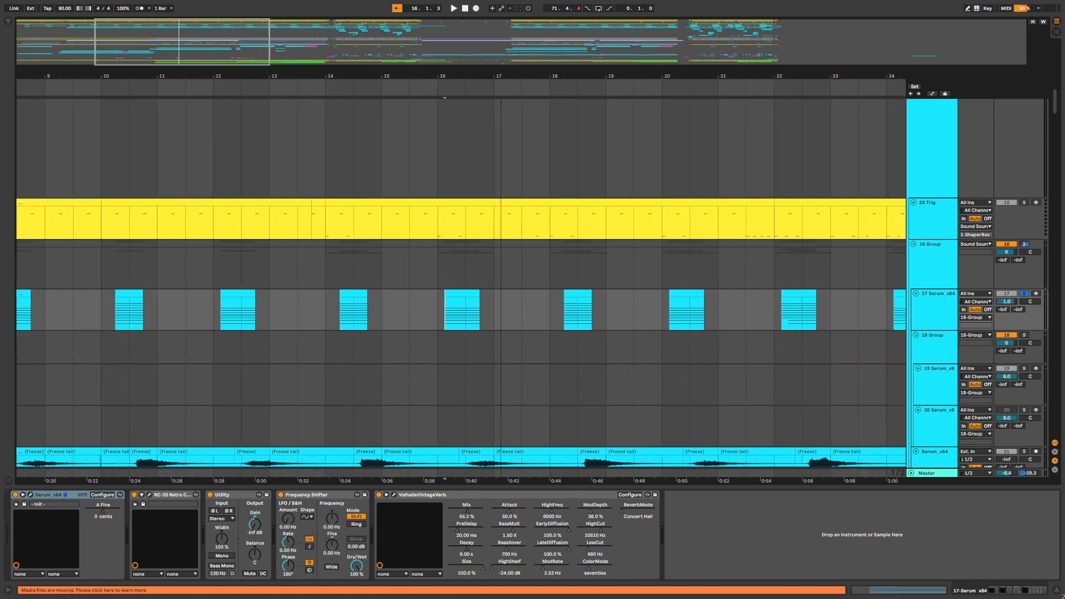
drag(502, 84, 506, 266)
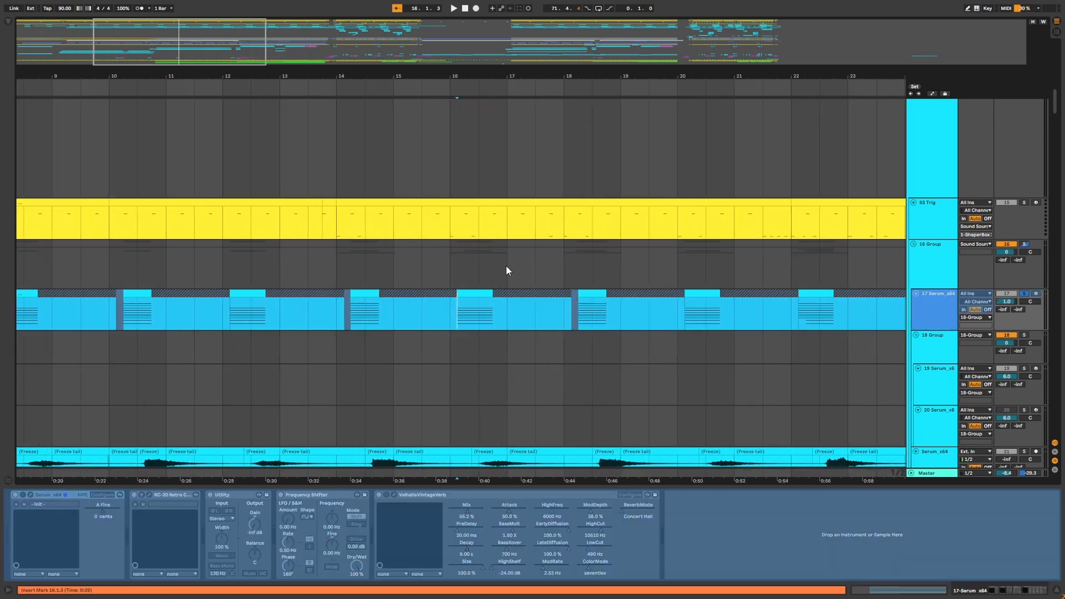
click(349, 311)
drag(376, 82, 504, 91)
click(464, 326)
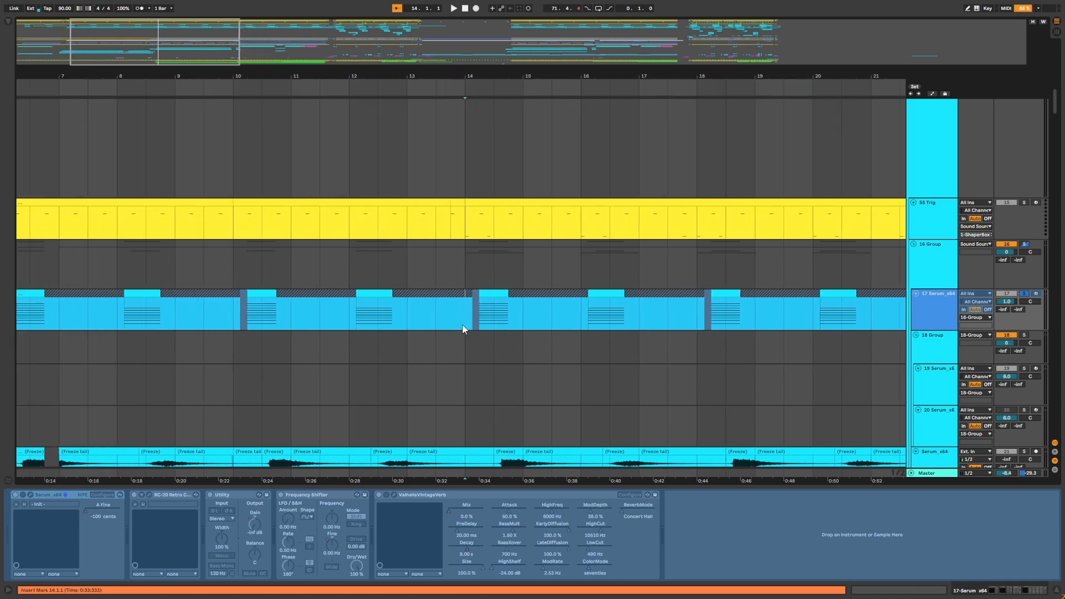
Navigate through the arrangement to the later section, zoom out over the whole song, then zoom in on bars 15 to 30.
drag(377, 83, 666, 76)
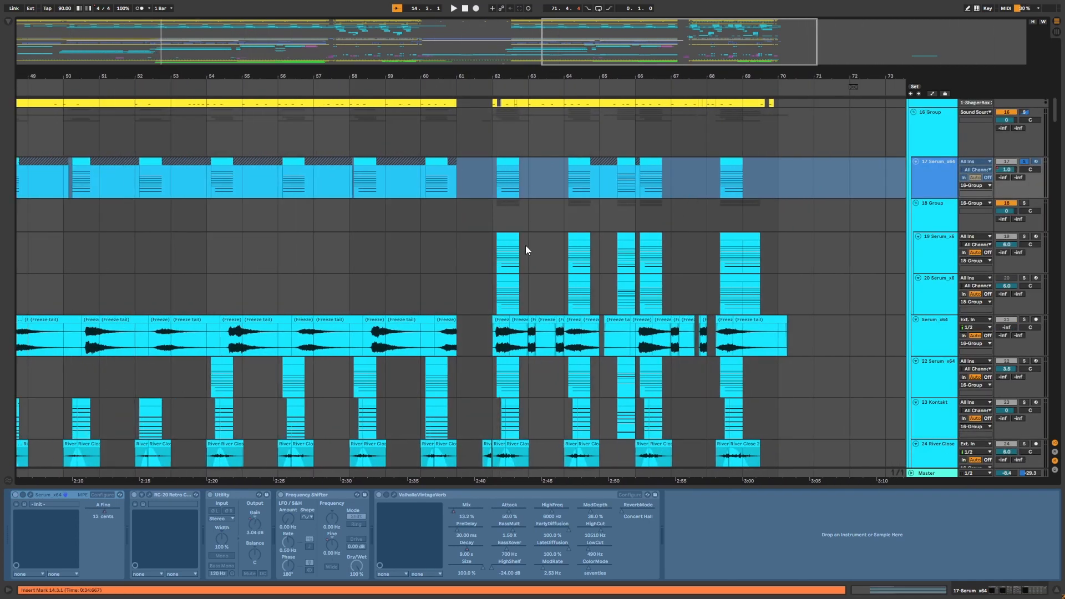
click(496, 249)
scroll(496, 378, down, 3)
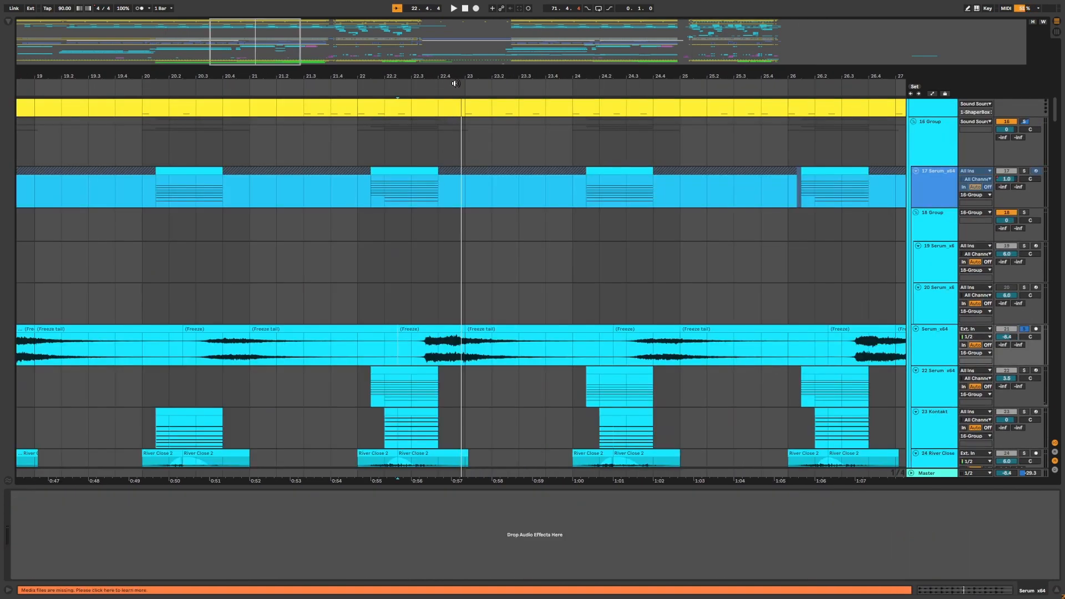
drag(459, 75, 459, 11)
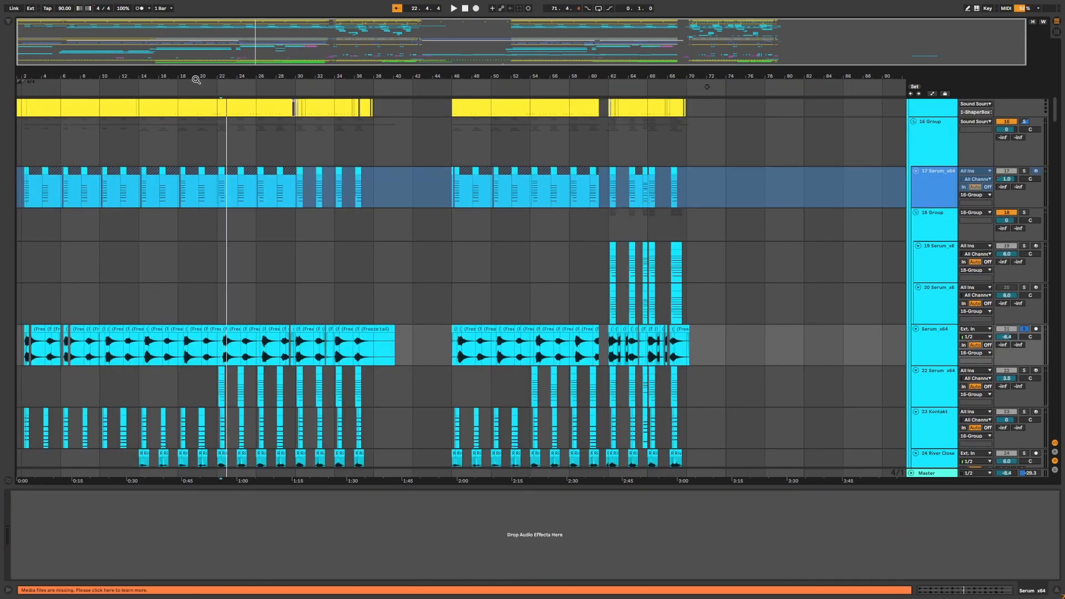
drag(143, 76, 333, 126)
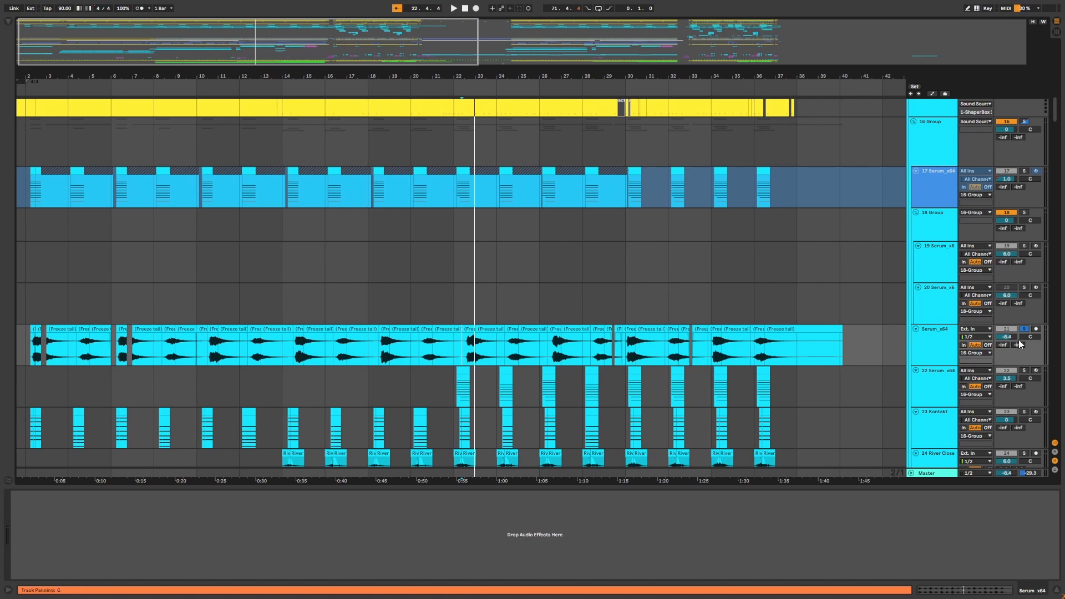
drag(466, 75, 460, 104)
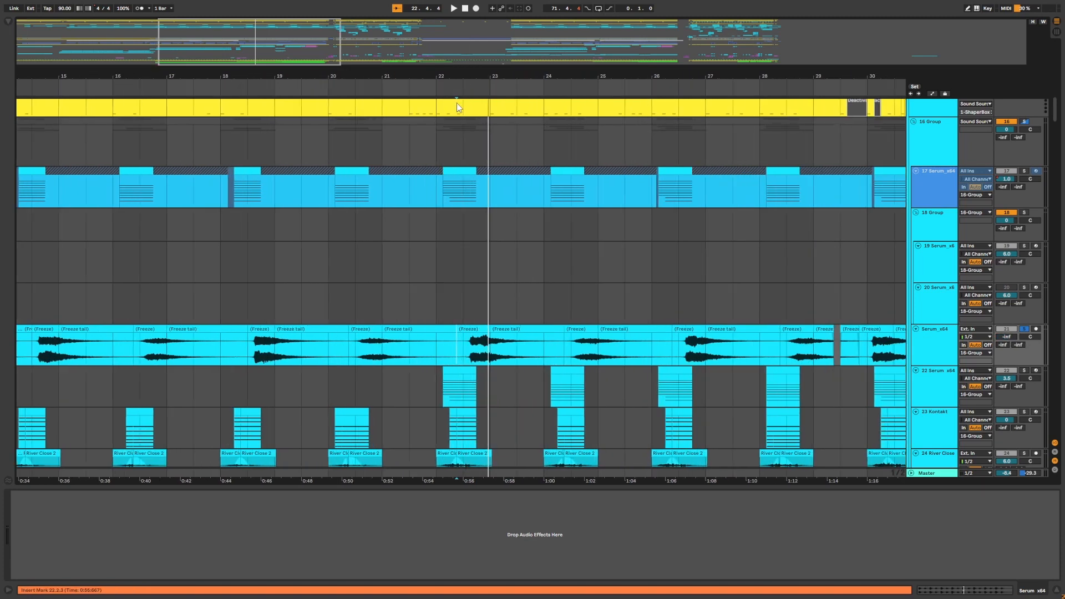
Select the 22 Serum_x64 and 23 Kontakt tracks in turn to inspect their device chains.
click(943, 381)
scroll(942, 389, down, 1)
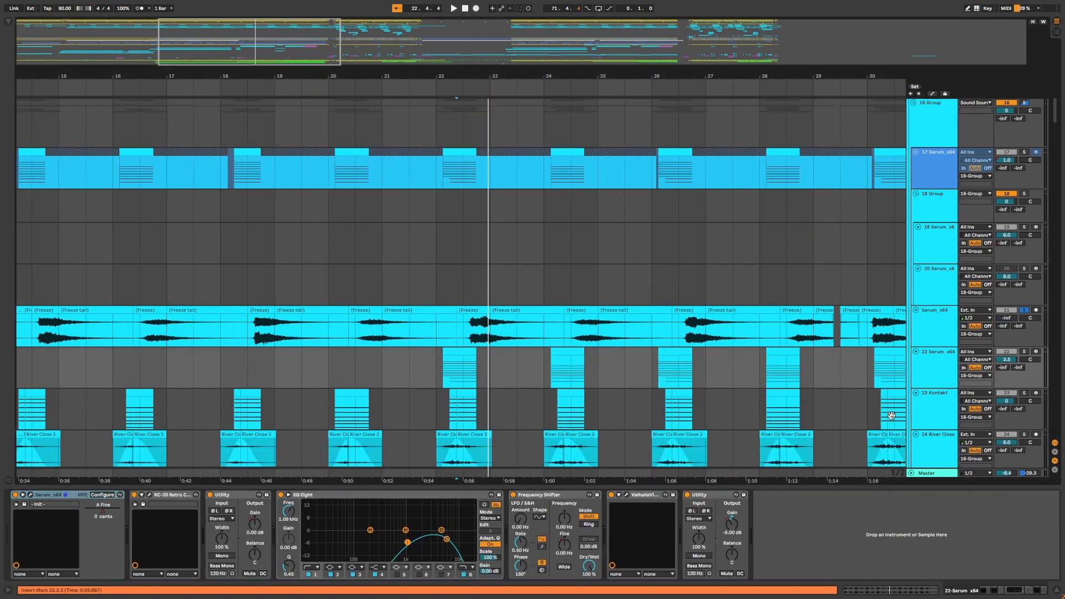
click(941, 395)
scroll(806, 324, down, 2)
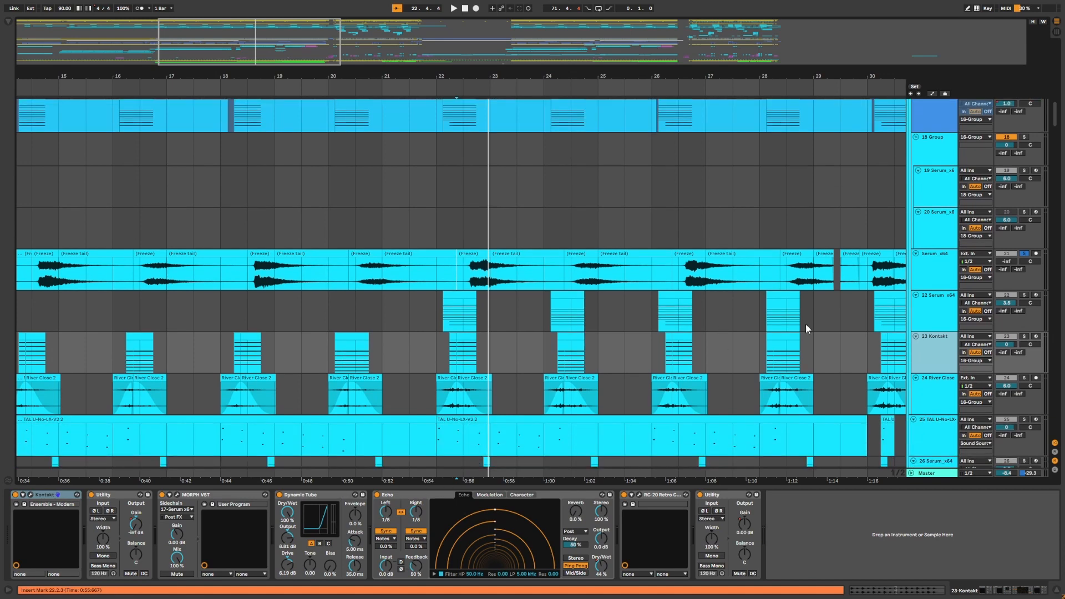
click(931, 405)
scroll(931, 405, down, 2)
scroll(930, 334, up, 1)
click(931, 333)
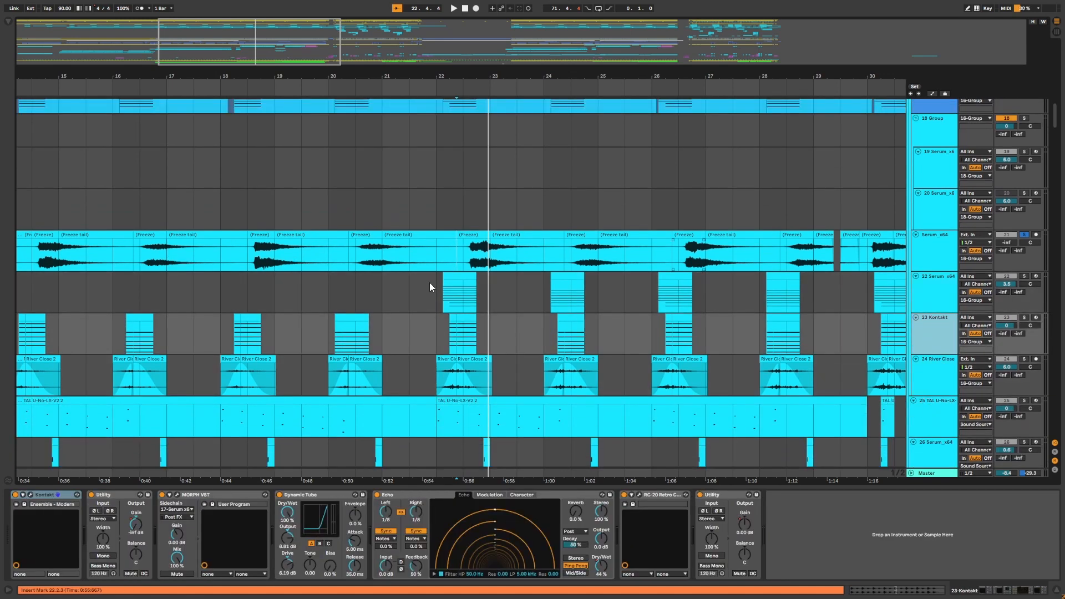
Open the MORPH VST plugin window on the 23 Kontakt track and move it out of the way.
drag(481, 80, 481, 105)
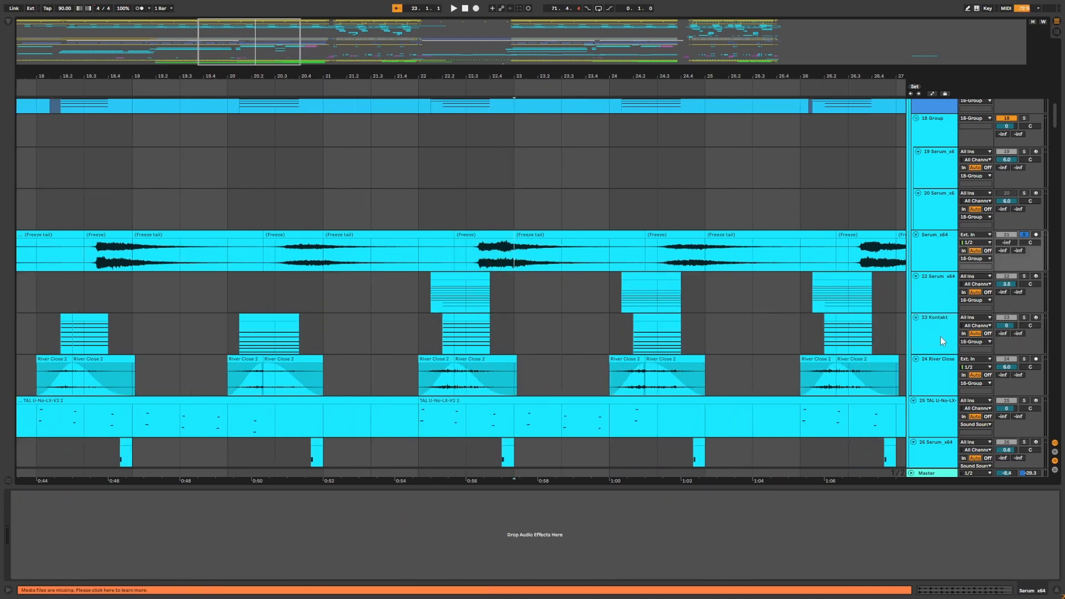
click(176, 495)
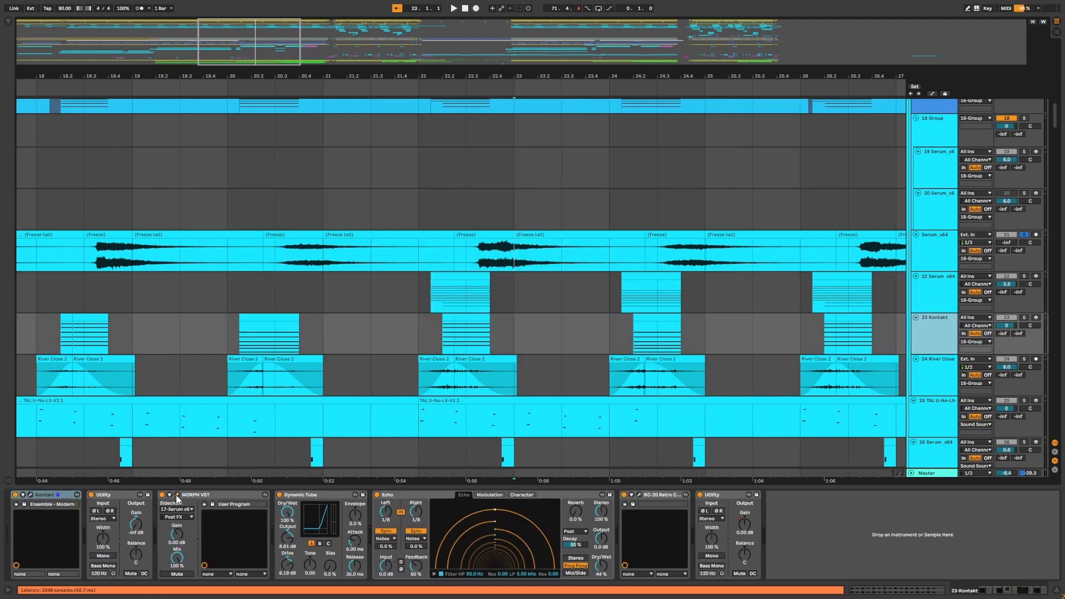
drag(435, 135, 521, 317)
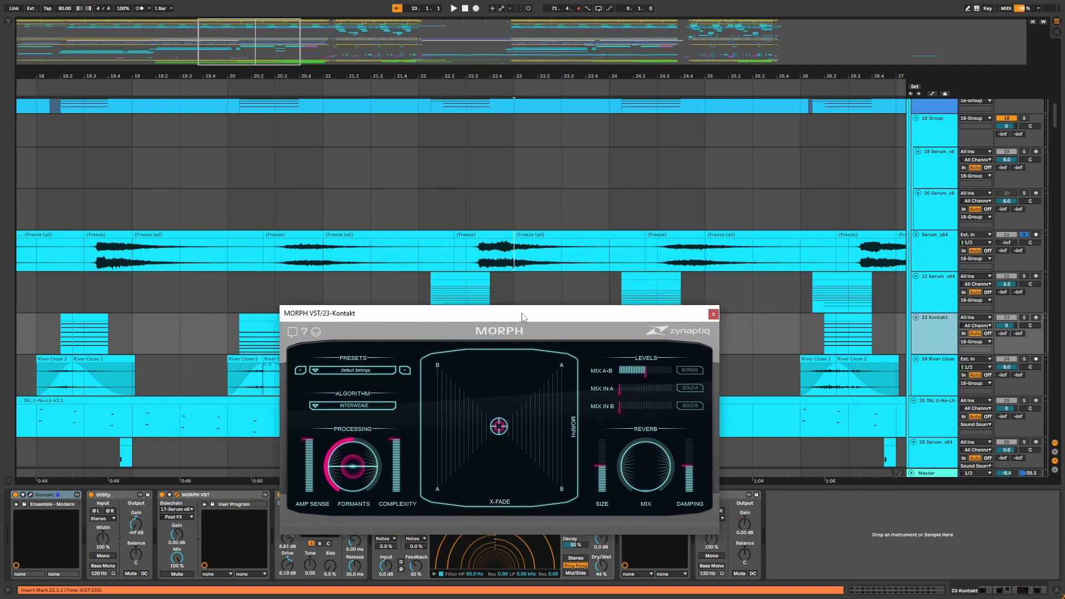
shift+click(463, 250)
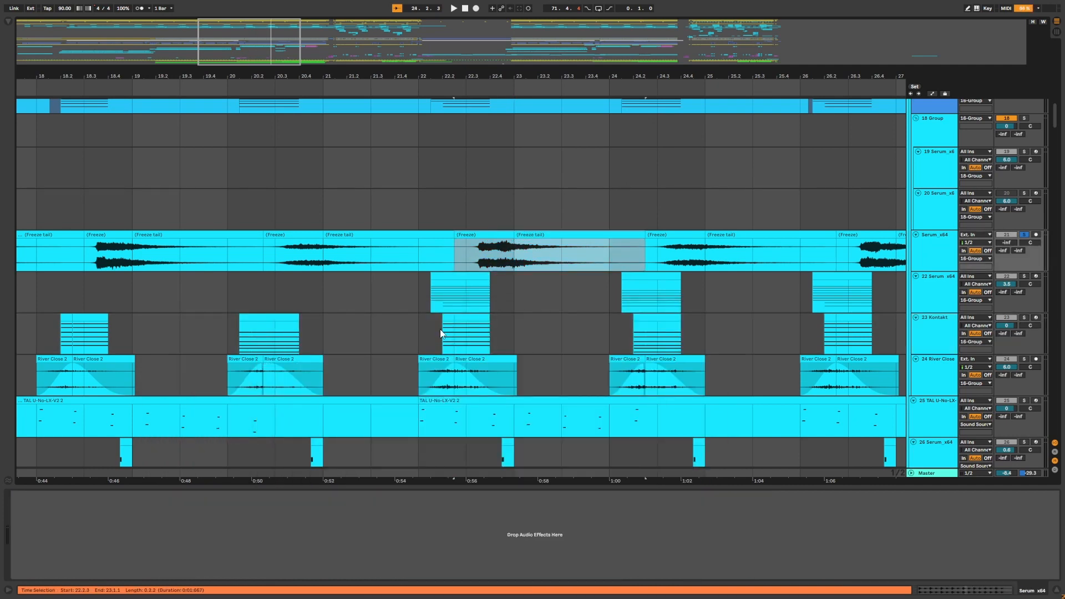
click(441, 333)
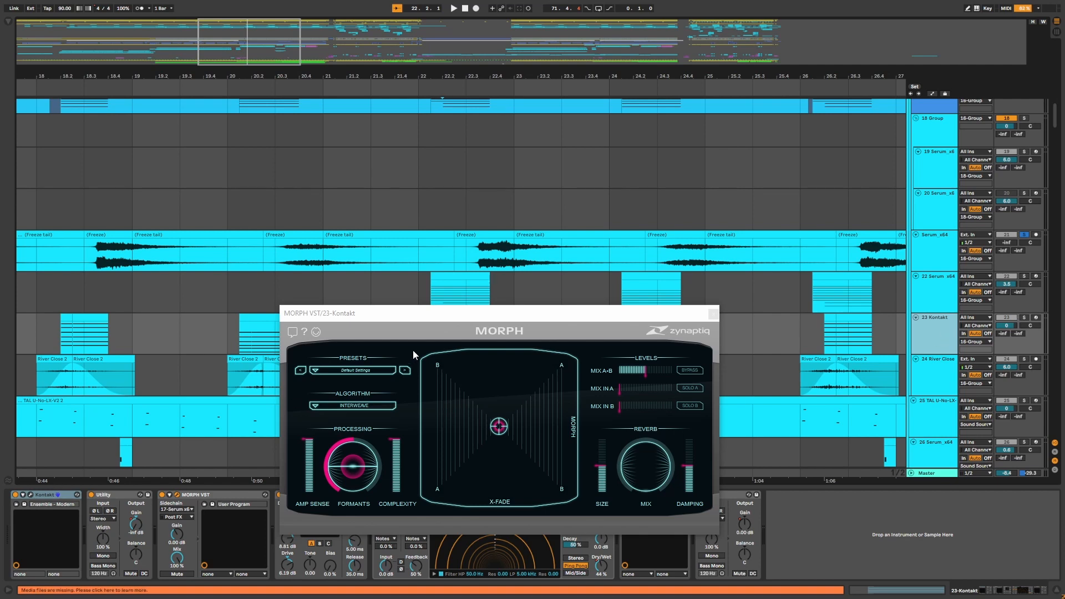
drag(486, 317, 549, 460)
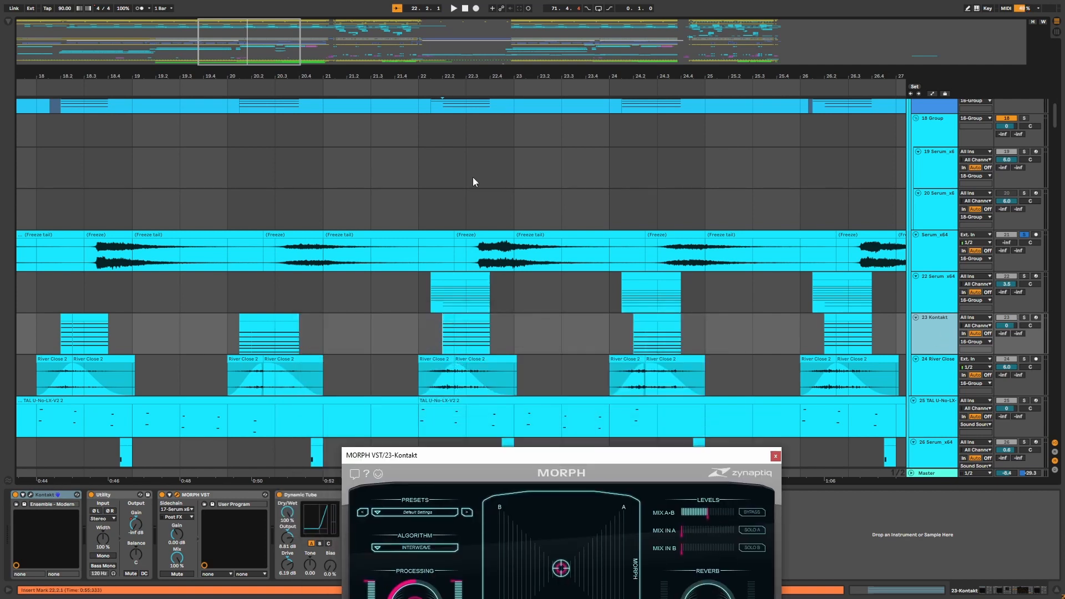
Play the arrangement briefly to listen to the Kontakt track, then stop playback.
scroll(510, 311, left, 3)
key(space)
key(minus)
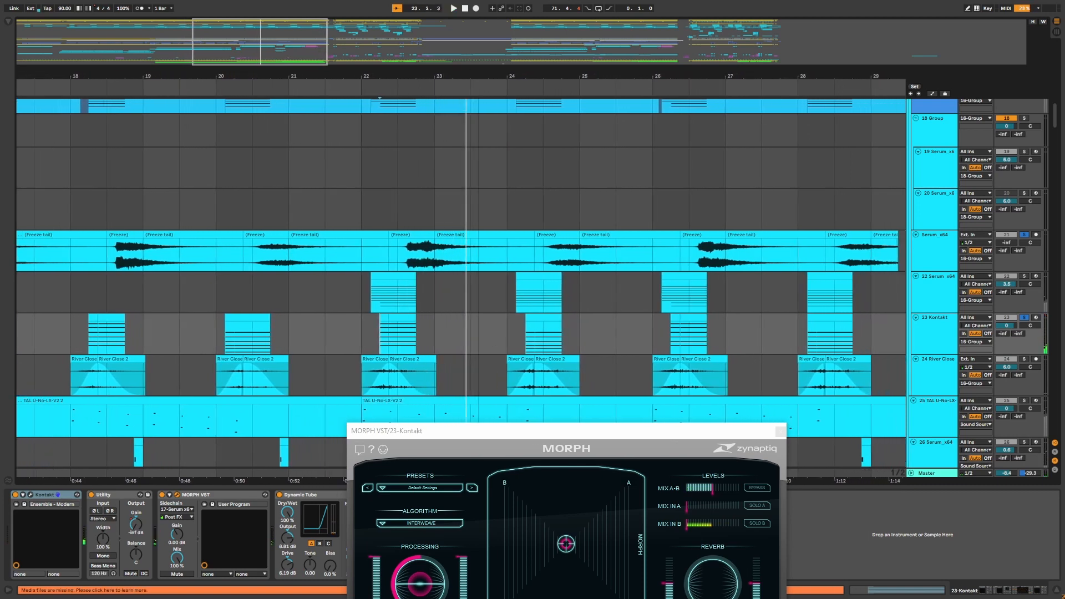
key(space)
Show automation and view the 23 Kontakt track's Utility Gain and then Echo Dry/Wet automation lanes.
key(a)
click(925, 326)
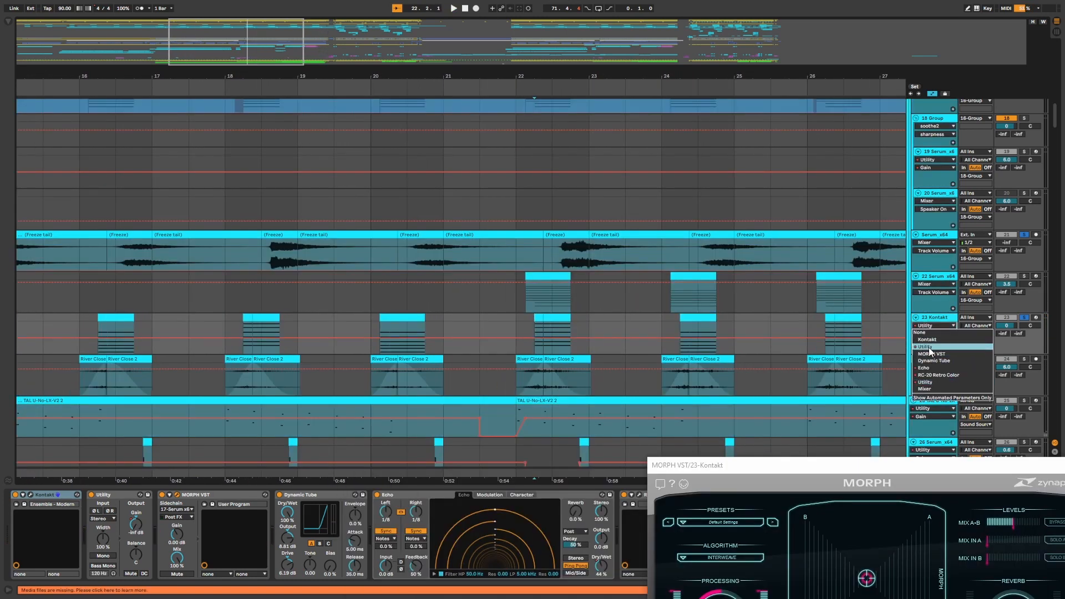
click(926, 347)
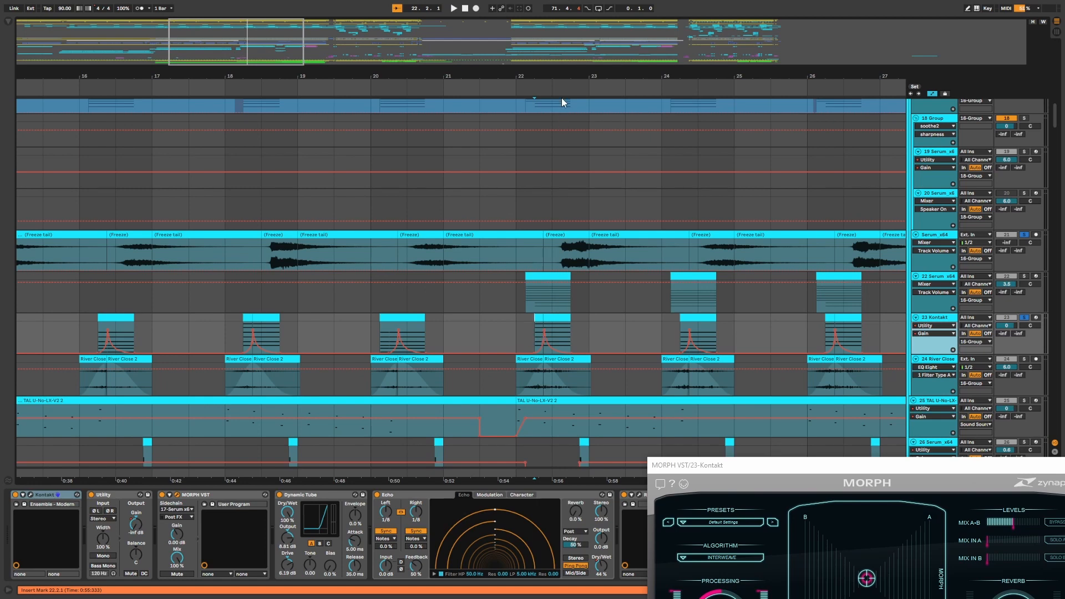
key(plus)
key(plus)
click(925, 326)
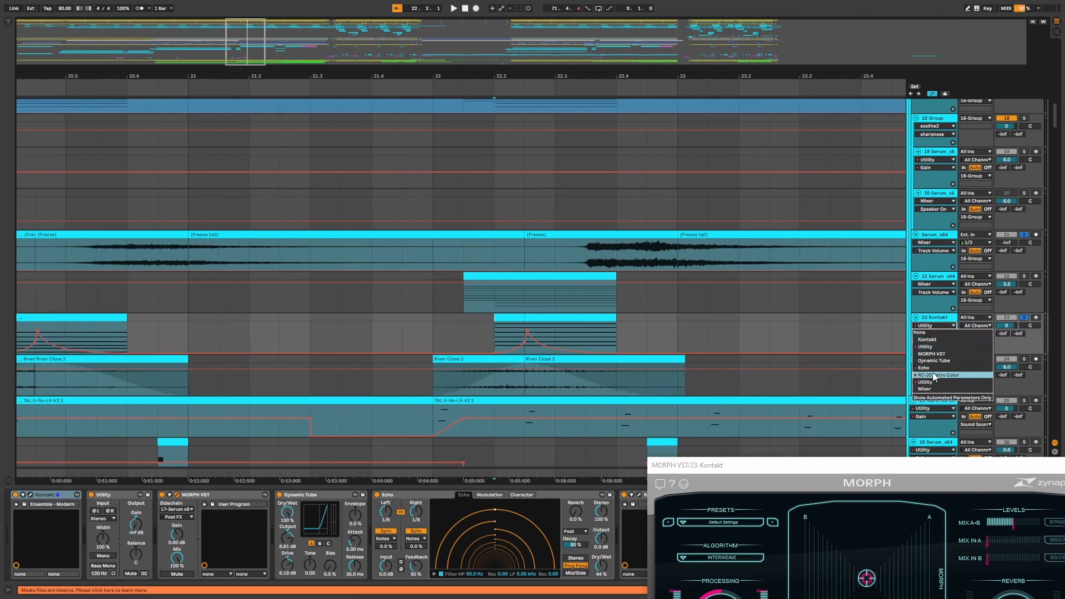
click(924, 368)
key(minus)
key(minus)
key(minus)
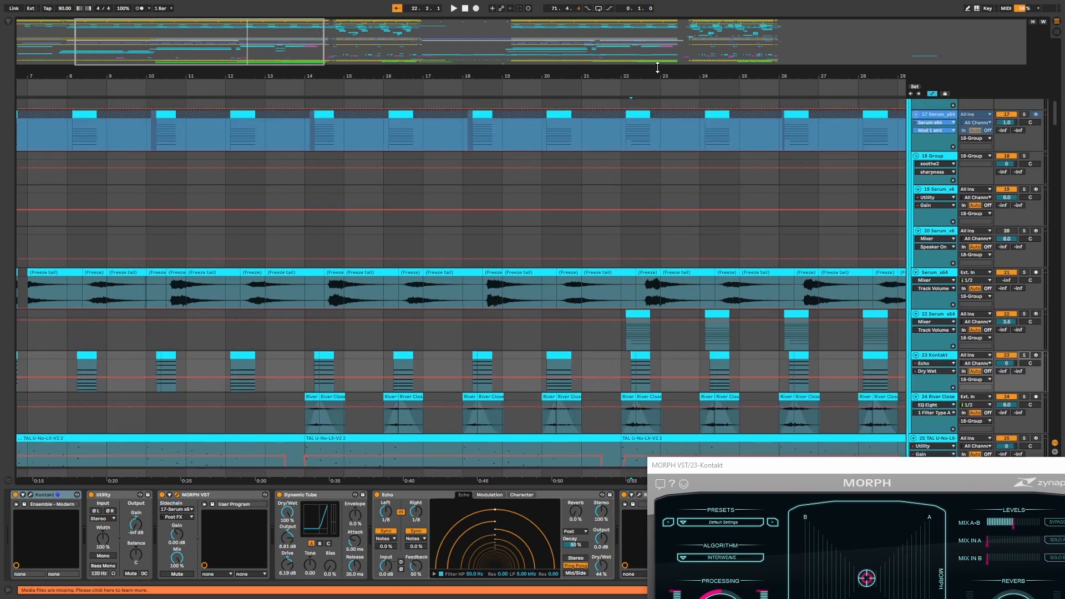
Solo the 22 Serum_x64 track and close the MORPH plugin window.
drag(658, 67, 626, 69)
click(1024, 314)
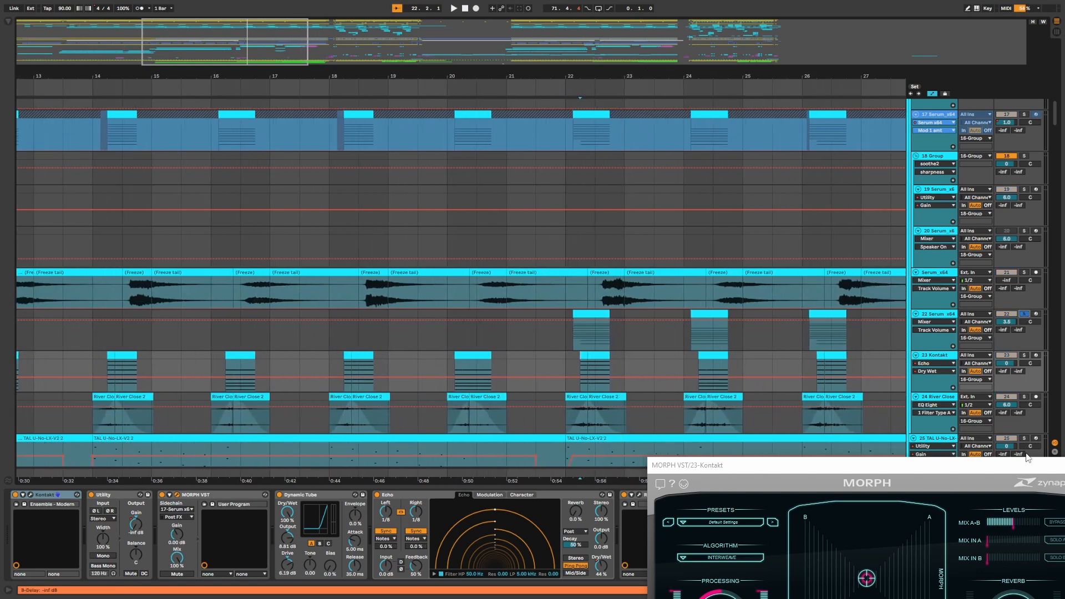
drag(1025, 464, 896, 459)
click(952, 460)
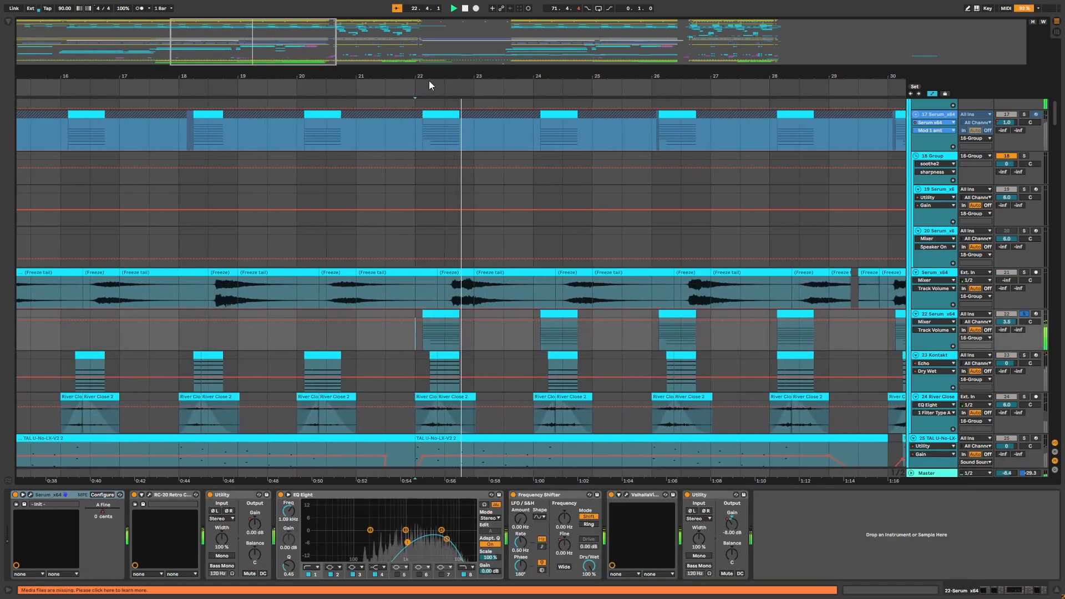
drag(430, 78, 533, 74)
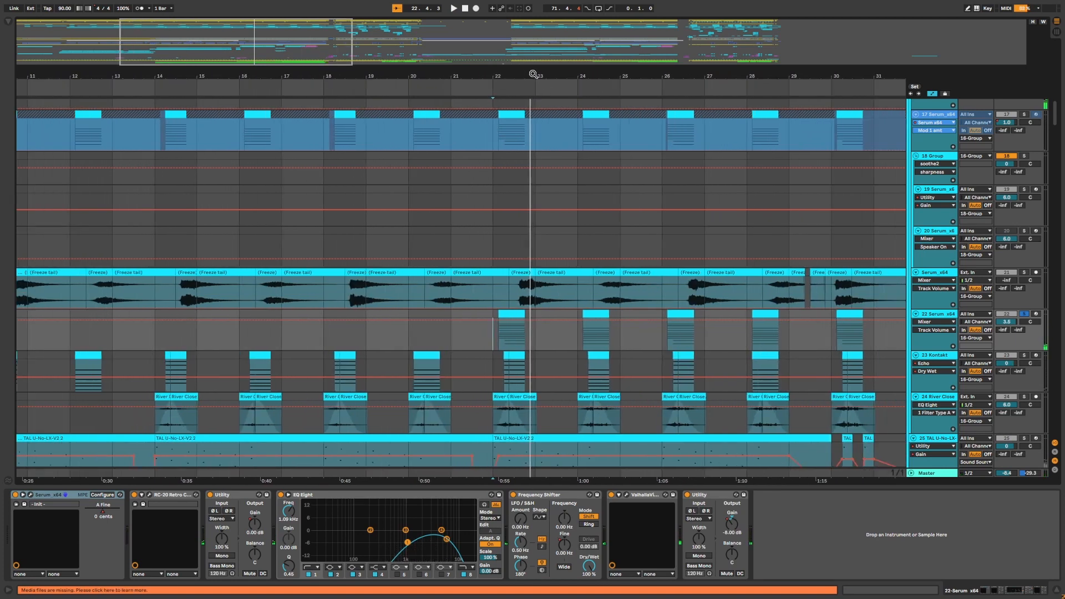
Solo the 24 River Close track, hide automation, and select its clip around bar 14.
scroll(573, 178, up, 3)
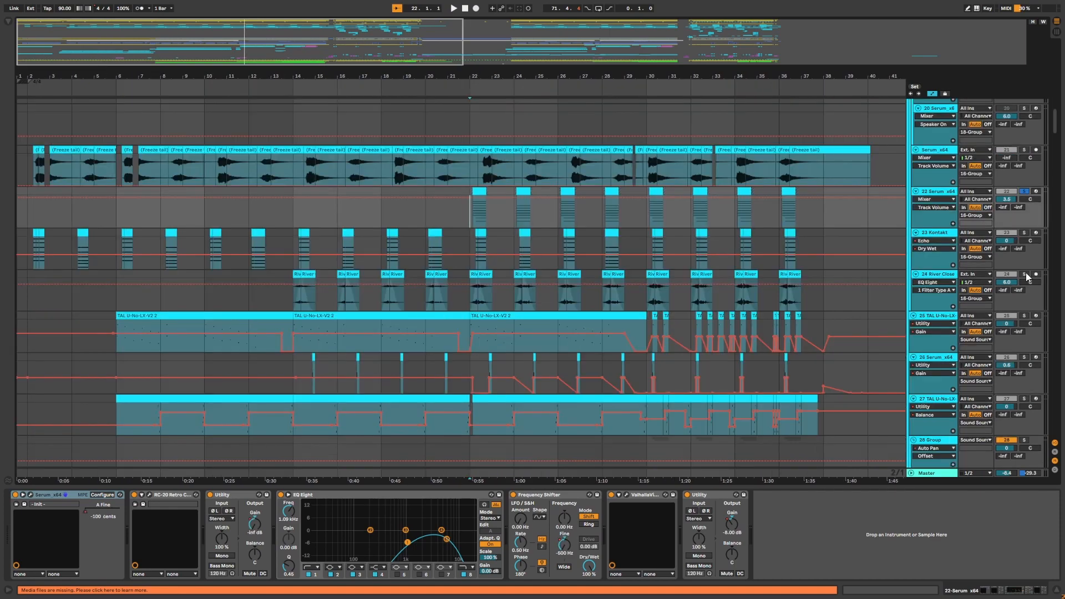
click(1025, 274)
mouse_move(493, 72)
mouse_down()
mouse_move(494, 106)
mouse_move(566, 73)
mouse_move(631, 73)
mouse_up()
key(a)
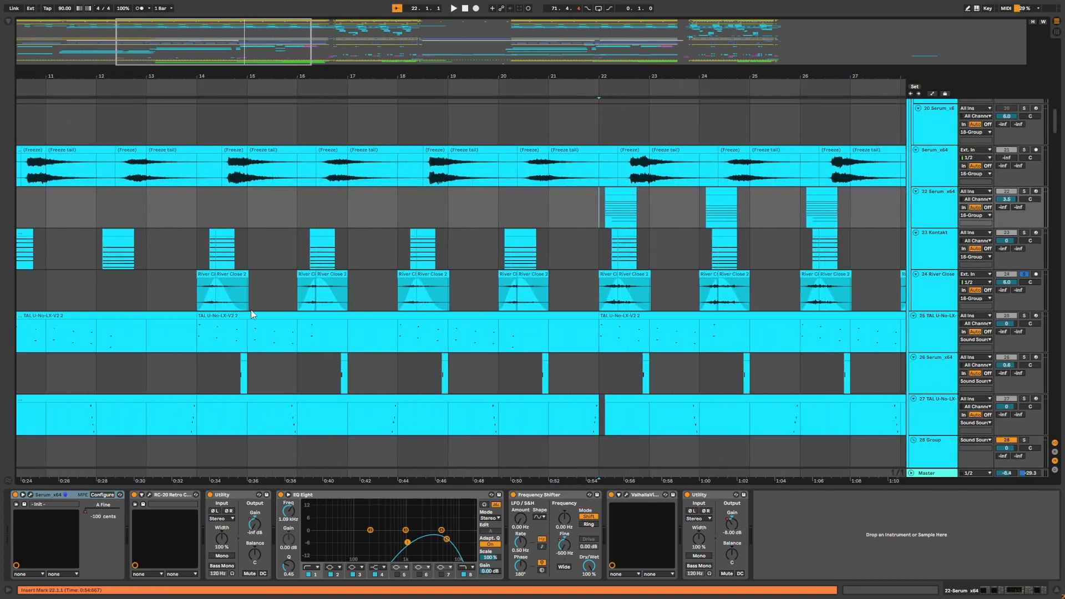
click(197, 304)
Zoom in around bar 14 and select the River Close clip there.
drag(319, 76, 449, 77)
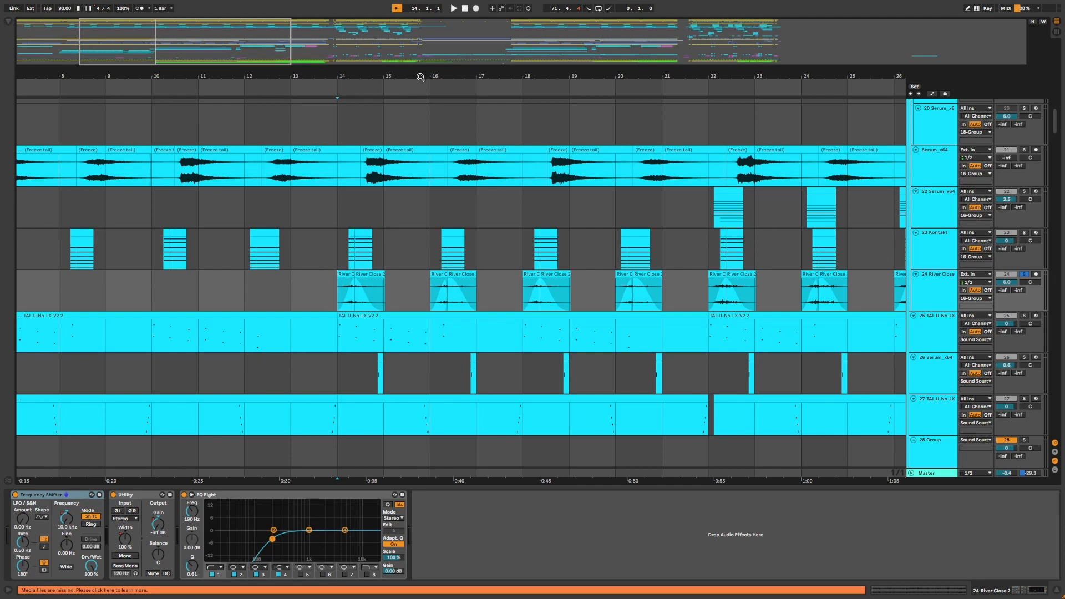
drag(368, 76, 371, 118)
drag(344, 77, 546, 70)
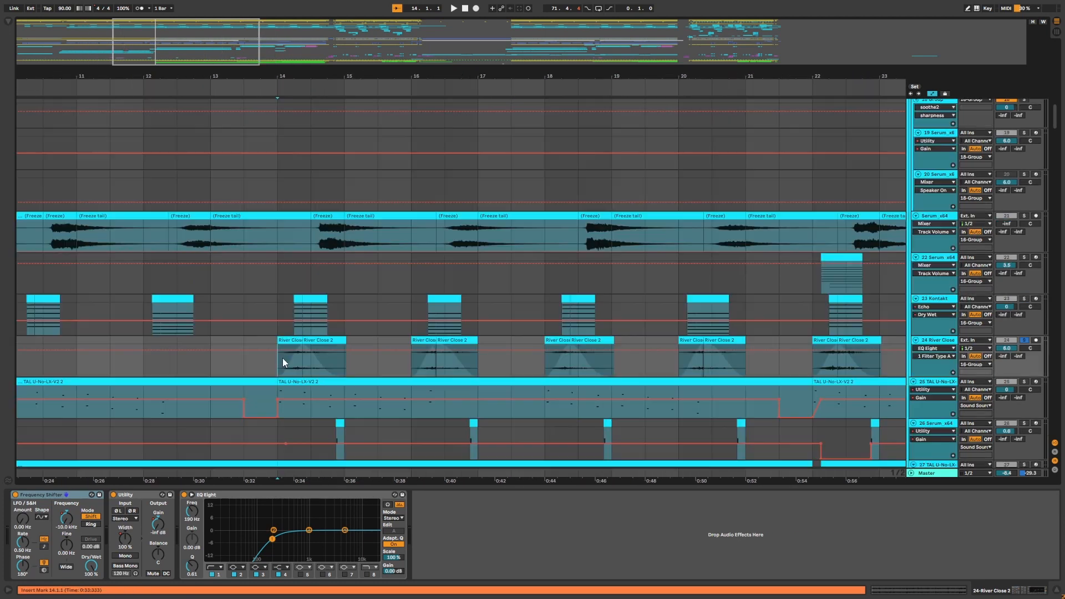
drag(282, 358, 346, 364)
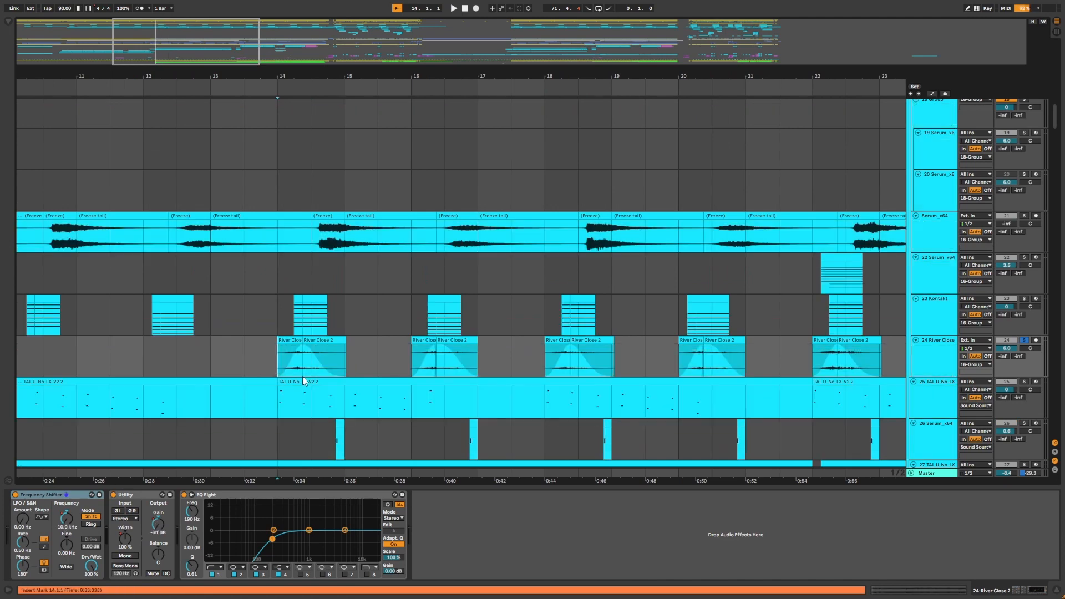
click(279, 371)
View the 24 River Close track's Frequency Shifter Coarse and Utility Stereo Width automation lanes.
click(66, 517)
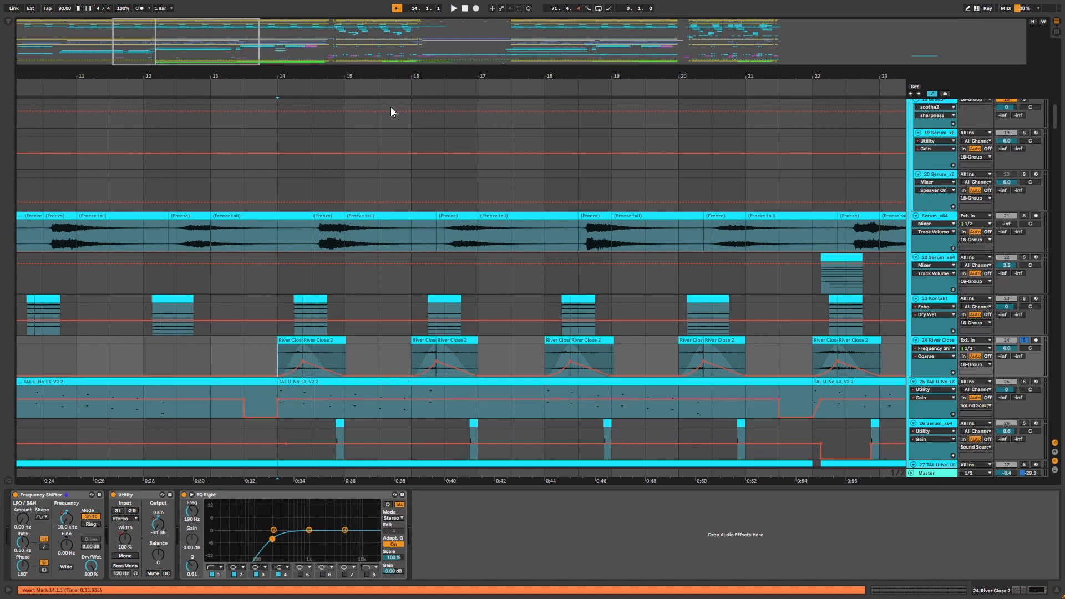
drag(400, 75, 230, 57)
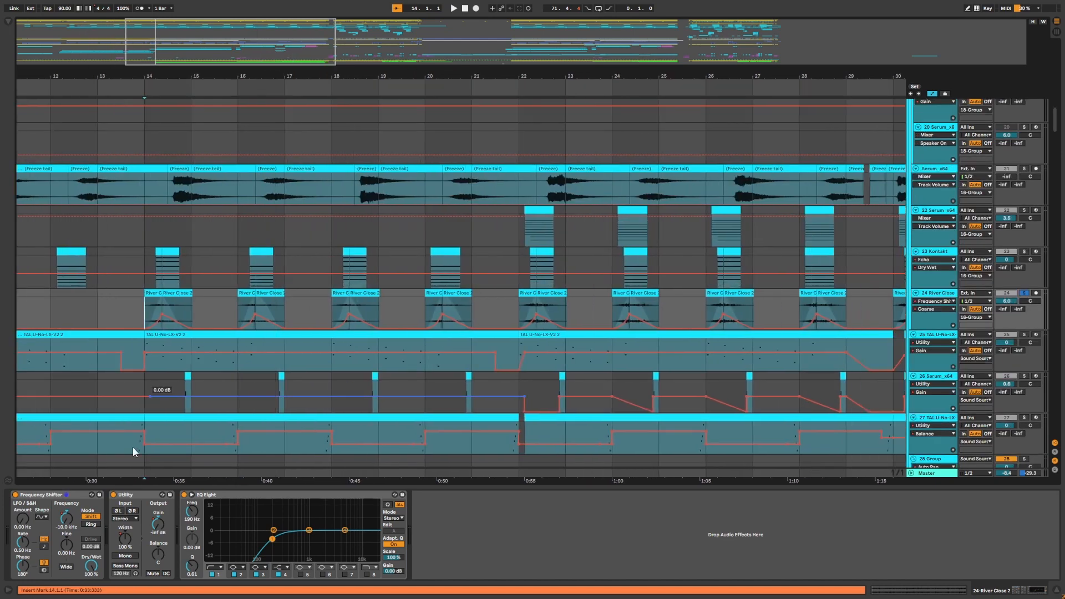
click(127, 541)
scroll(506, 277, up, 1)
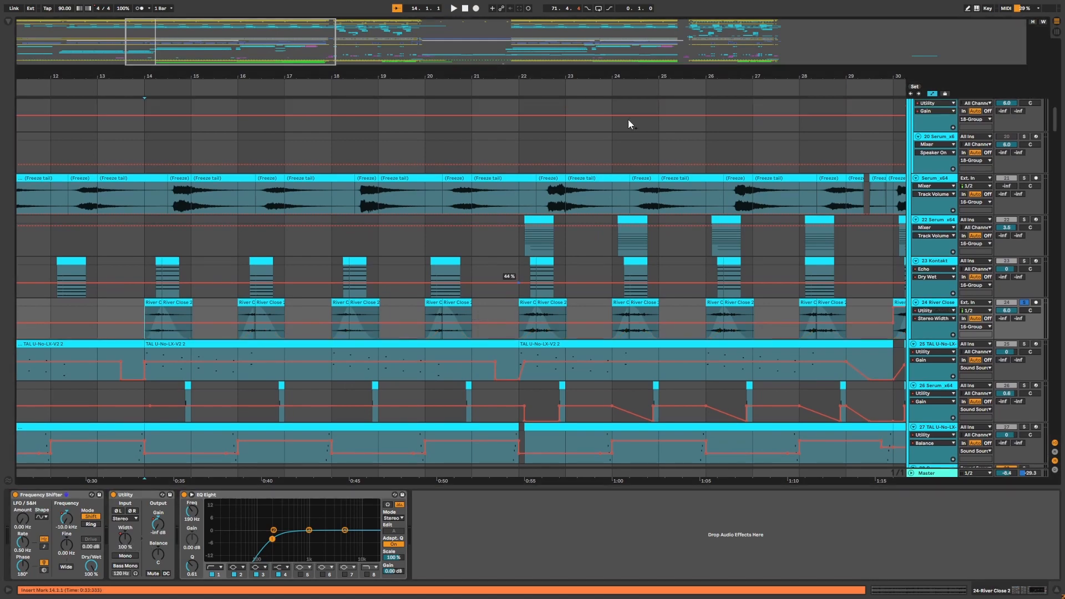
Zoom out and inspect the 24 River Close Stereo Width automation across bars 16 to 44.
drag(679, 73, 339, 76)
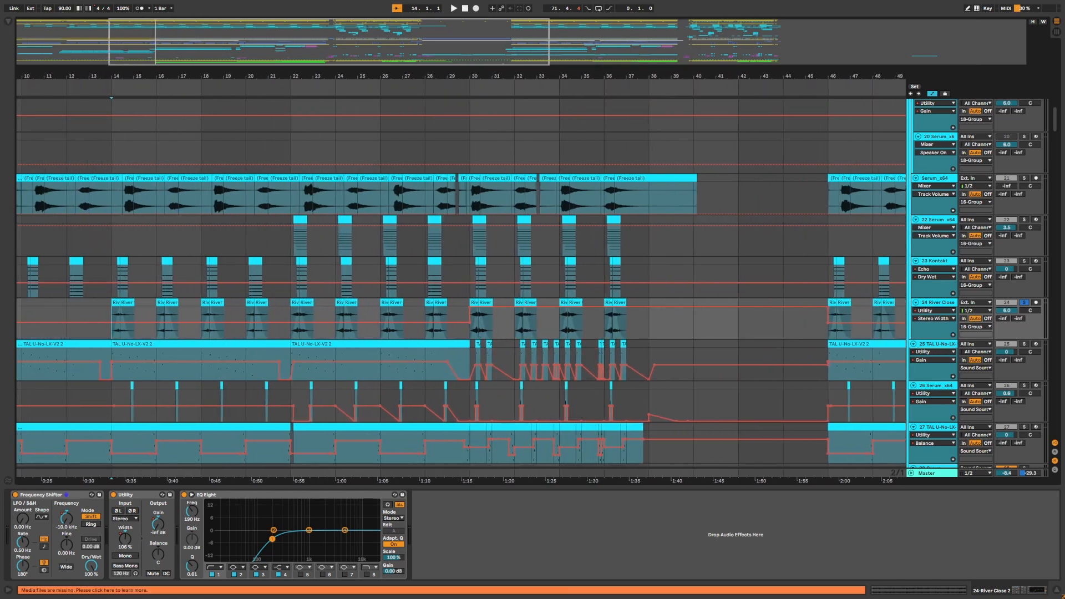
drag(507, 72, 507, 83)
click(460, 314)
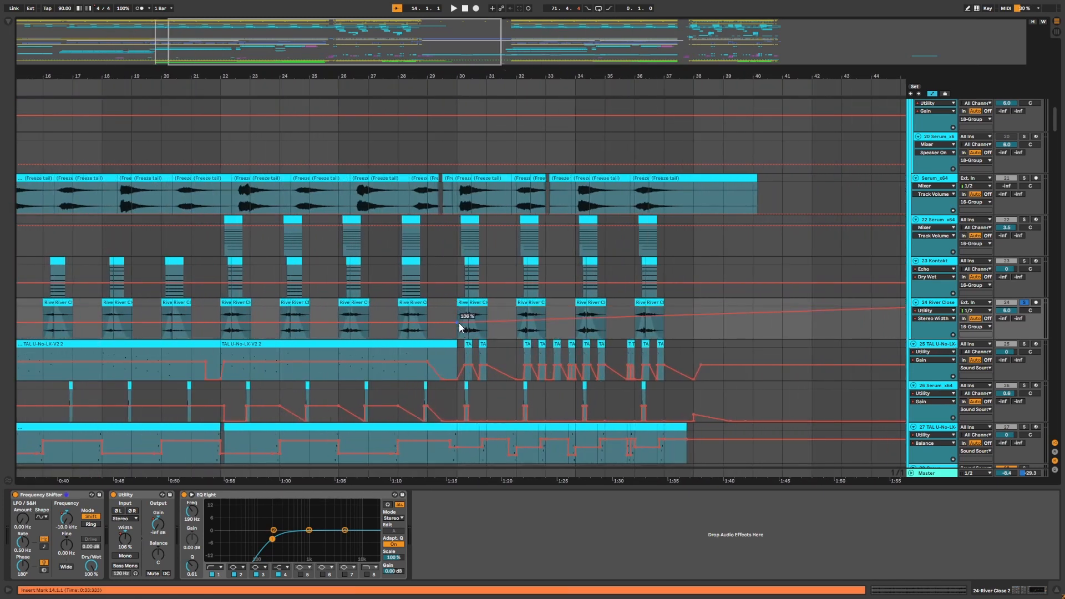
mouse_move(466, 312)
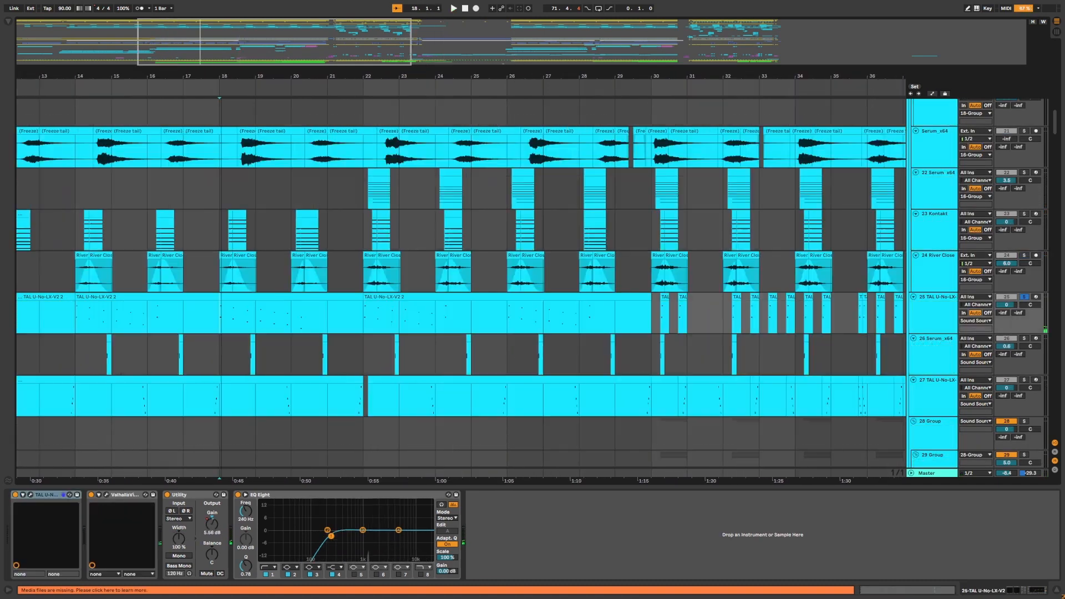
Zoom in on bars 7 to 24 and select the 25 TAL-U-No-LX-V2 track's clip.
drag(68, 78, 364, 105)
click(371, 323)
click(175, 317)
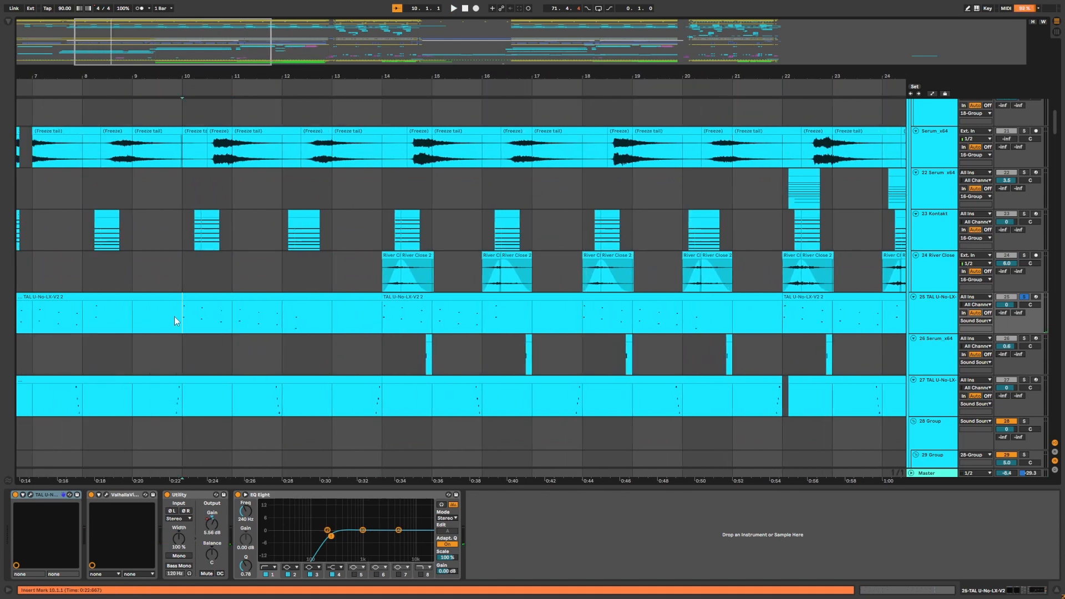
Zoom out to show bars 1 to 18 and play the 25 TAL-U-No-LX-V2 track from bar 6.
drag(254, 79, 519, 82)
click(245, 317)
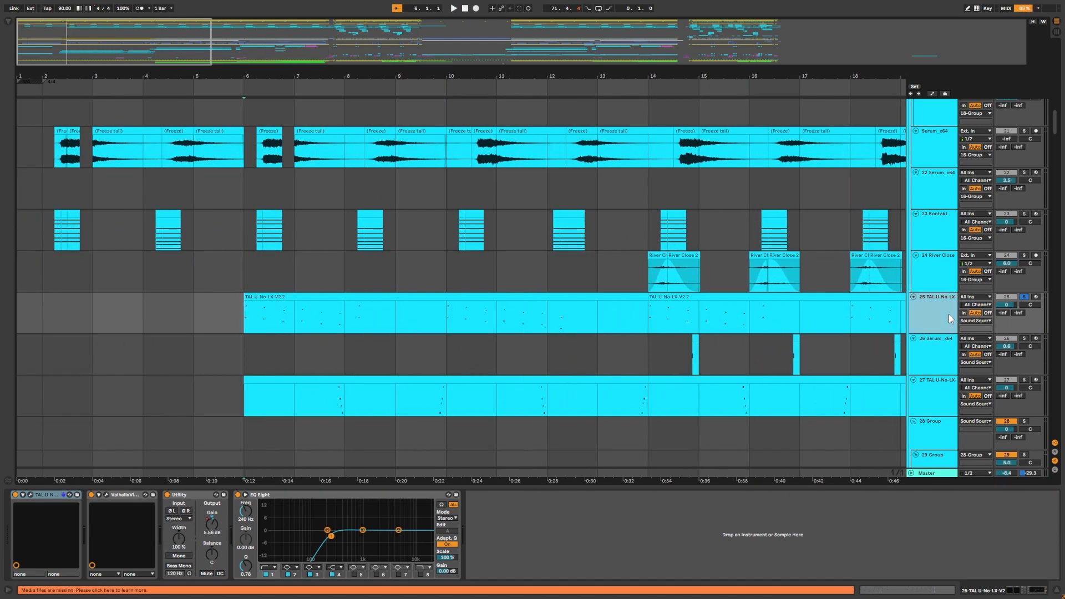
key(space)
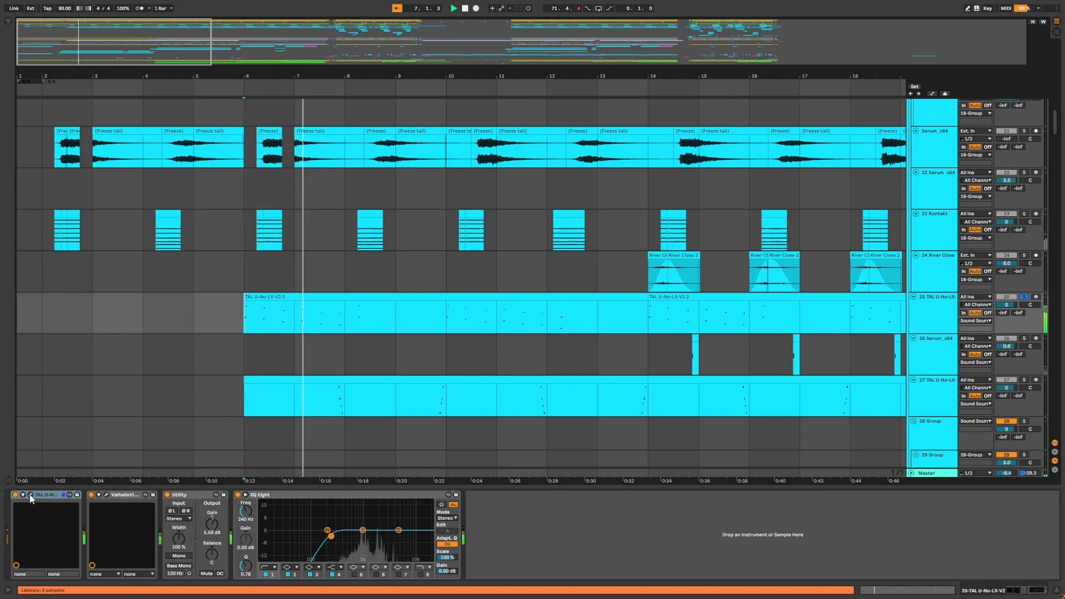
Open the 25 TAL-U-No-LX-V2 track's TAL-U-NO-LX synth window, reposition it, and close it.
click(31, 495)
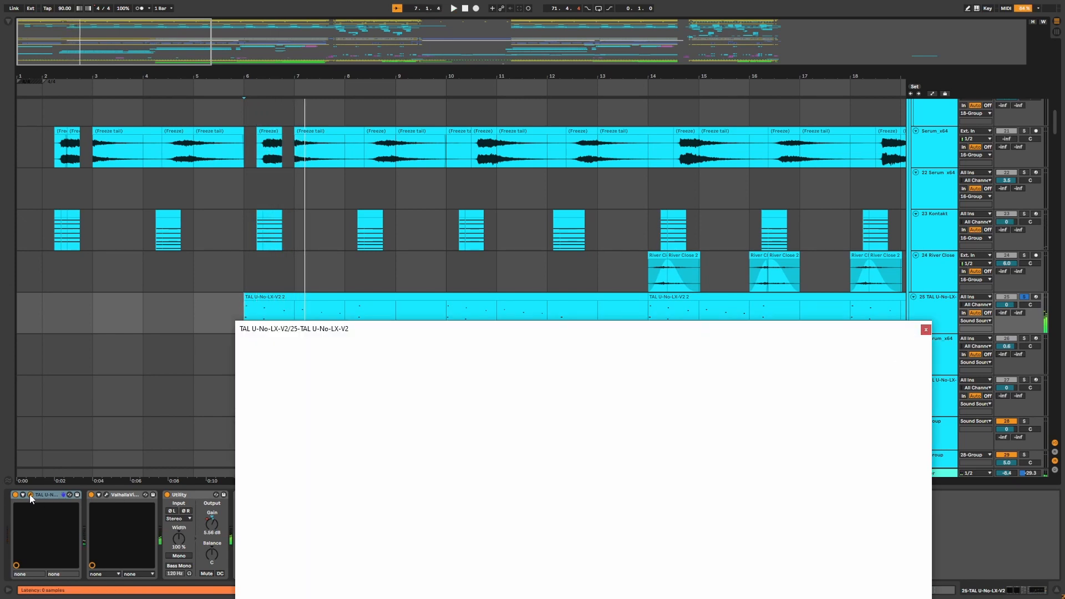
drag(683, 321, 668, 251)
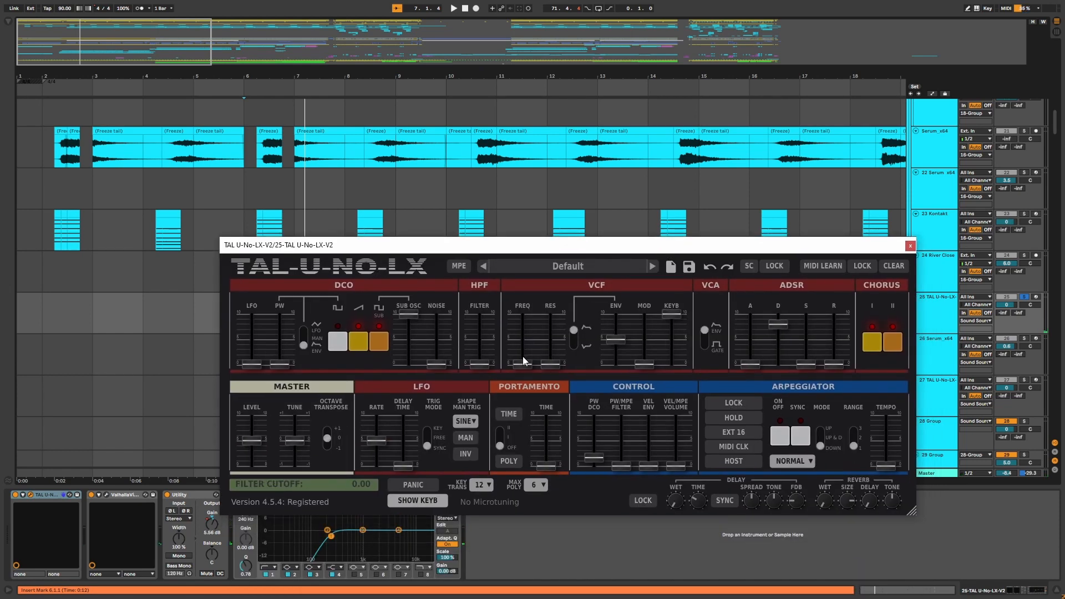
click(910, 246)
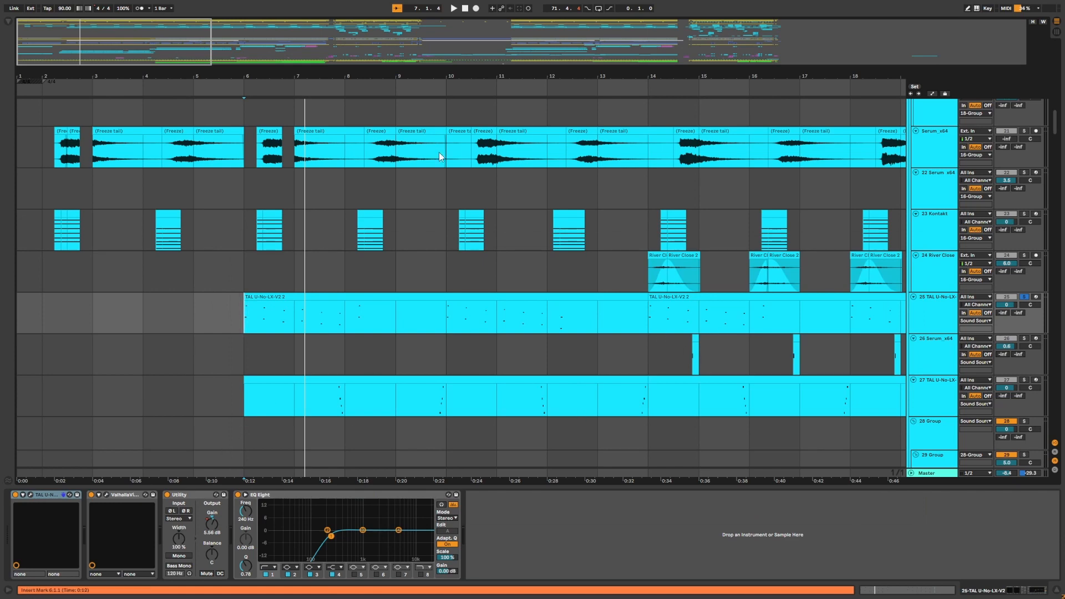
Solo the 26 Serum_x64 track, zoom in, and play it from around bar 14.
scroll(440, 153, down, 3)
click(252, 358)
click(1024, 338)
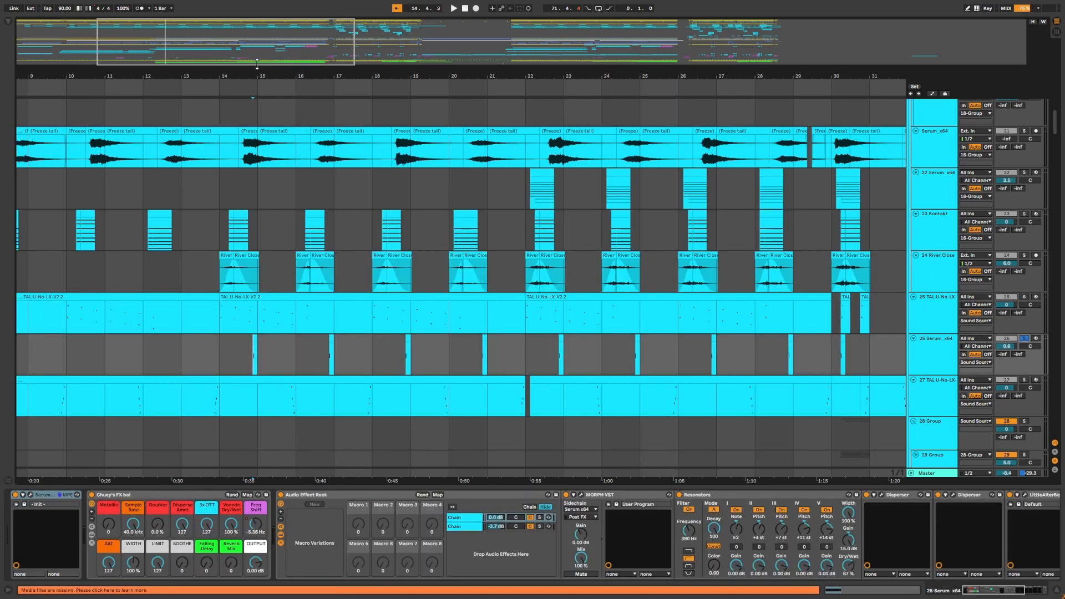
key(plus)
click(487, 359)
key(space)
Listen to the 26 Serum_x64 track around bars 13 to 15, zooming in on that section.
click(421, 356)
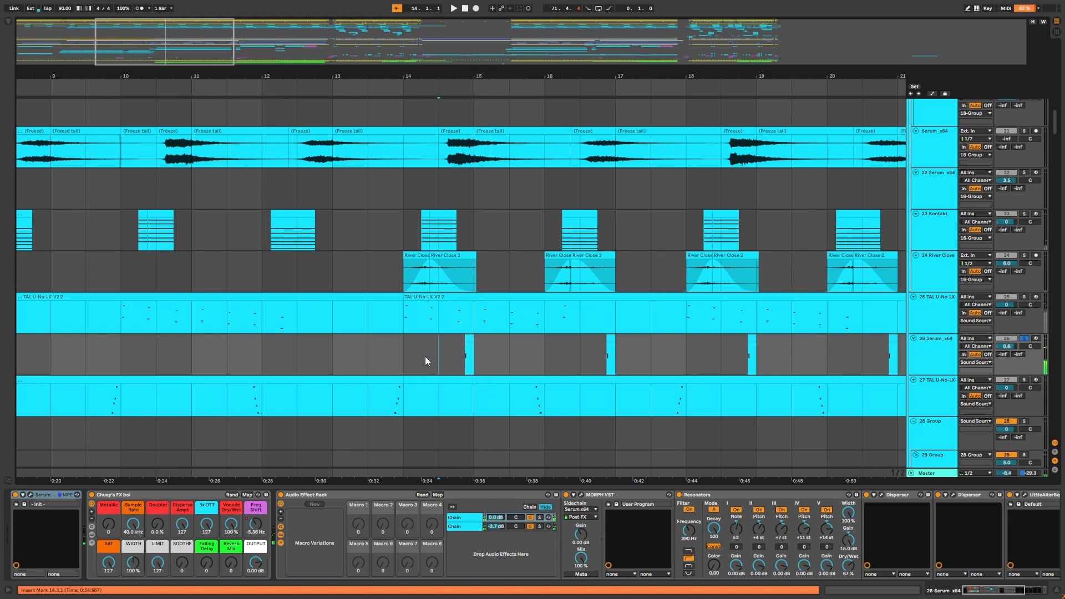
key(space)
key(space)
drag(574, 67, 523, 71)
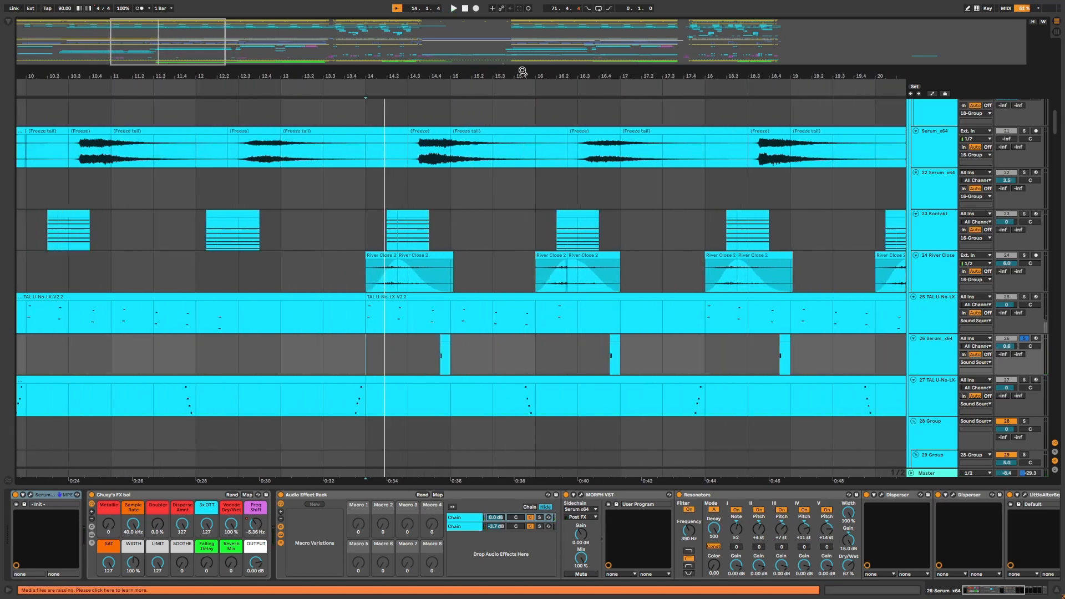
click(398, 364)
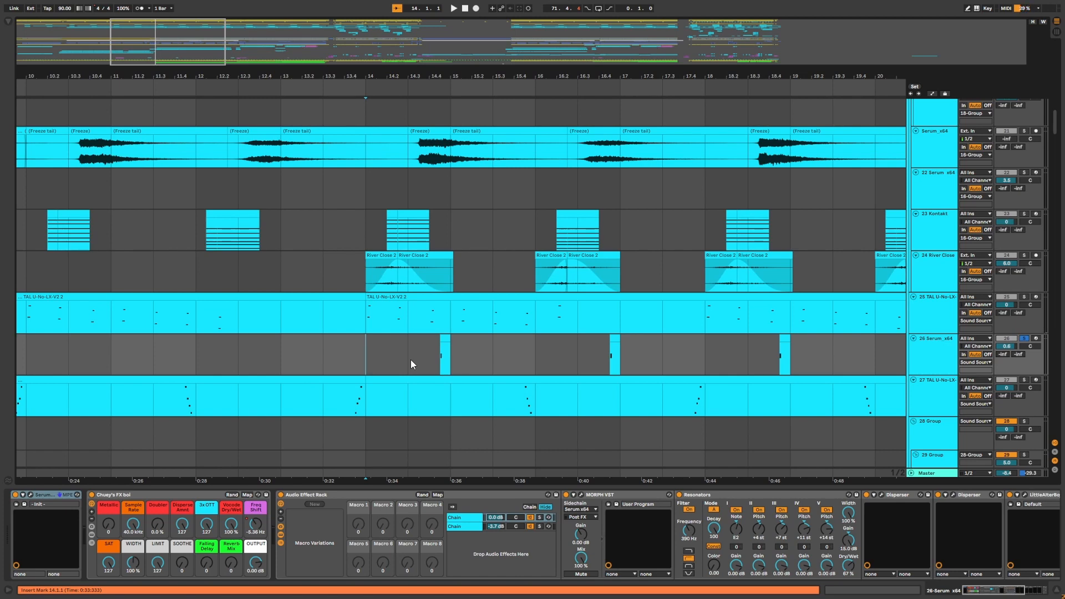
key(space)
scroll(569, 377, down, 2)
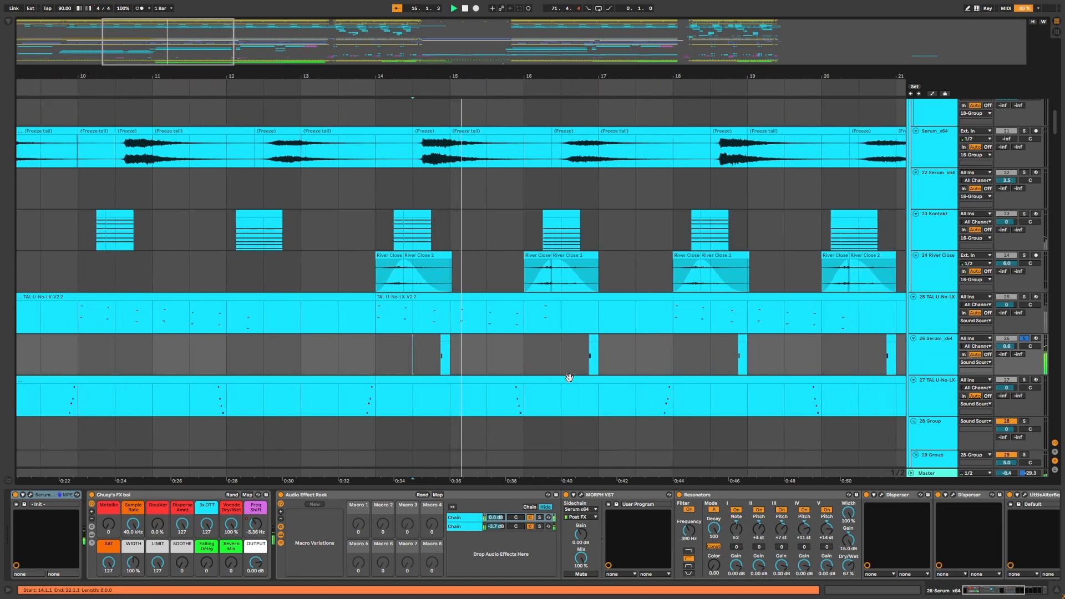
key(space)
Browse the 26 Serum_x64 device chain and open its MORPH VST plugin window.
drag(986, 591, 1001, 592)
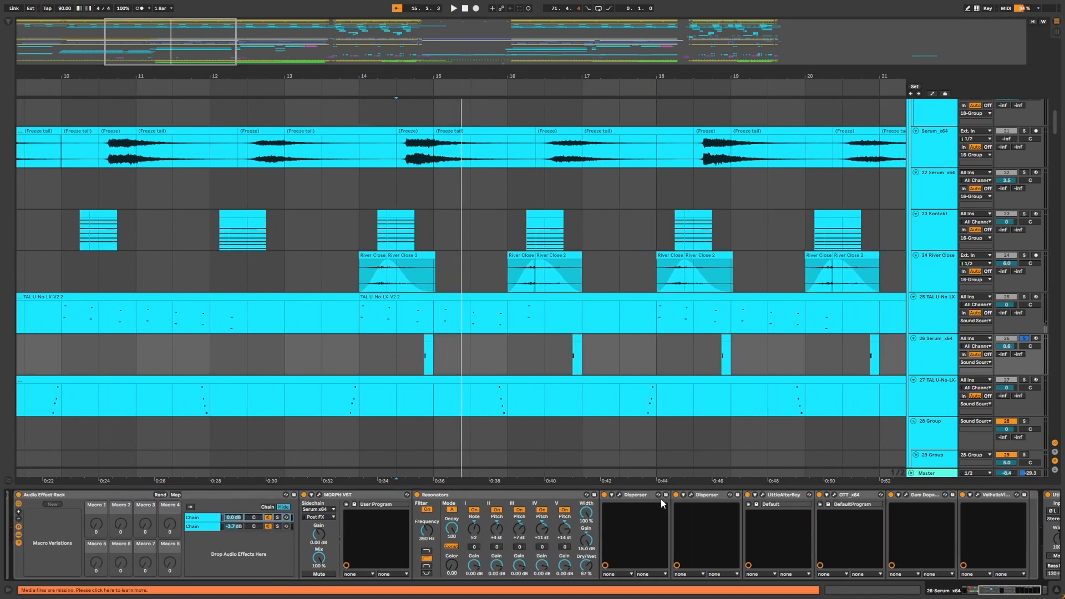
click(778, 495)
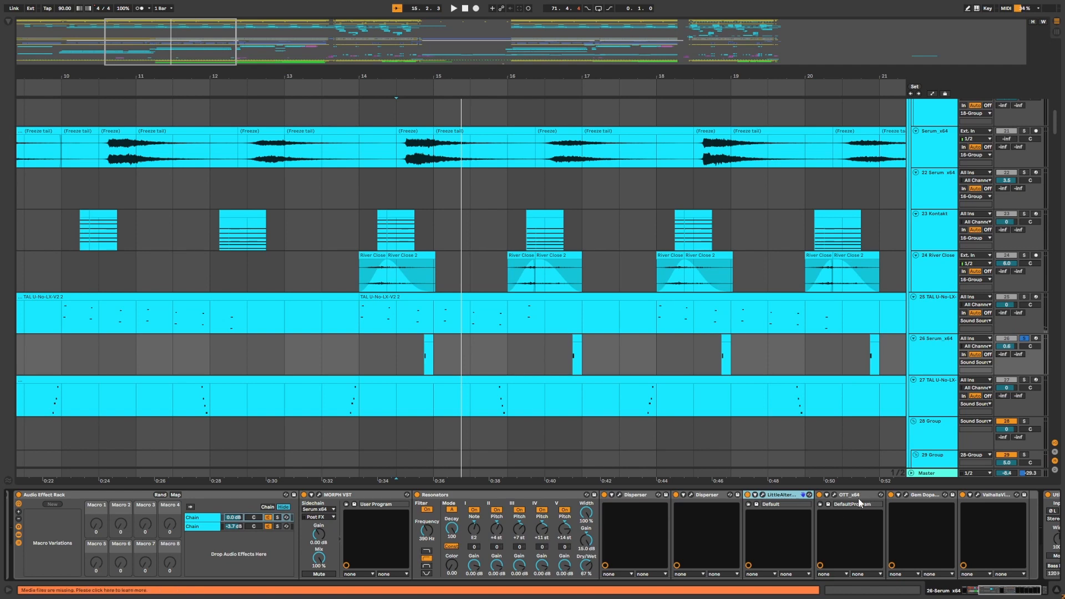
drag(1017, 594, 1007, 592)
click(459, 494)
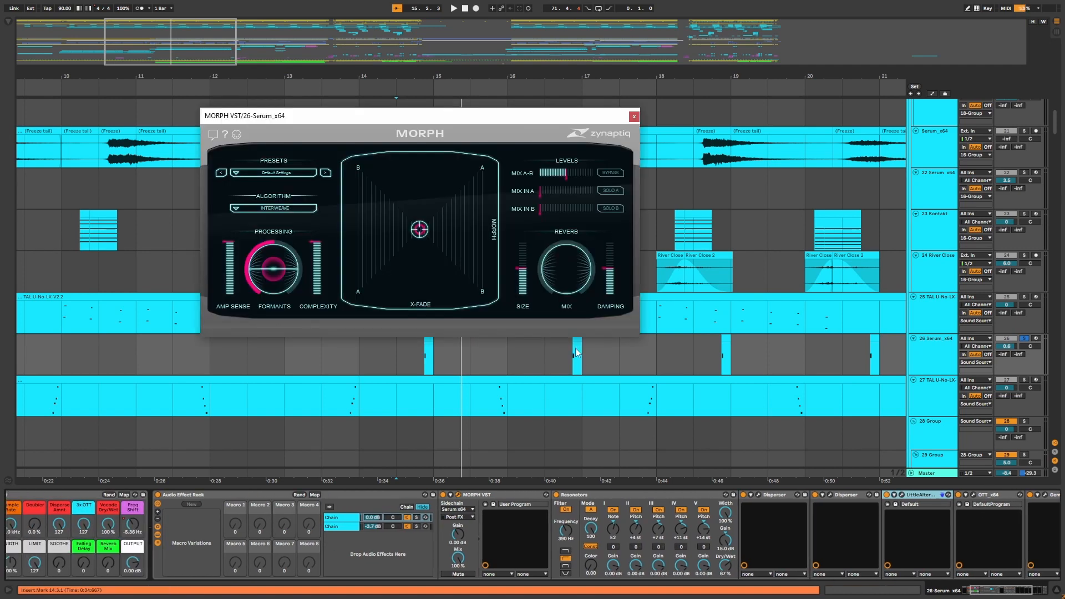
drag(545, 122, 593, 150)
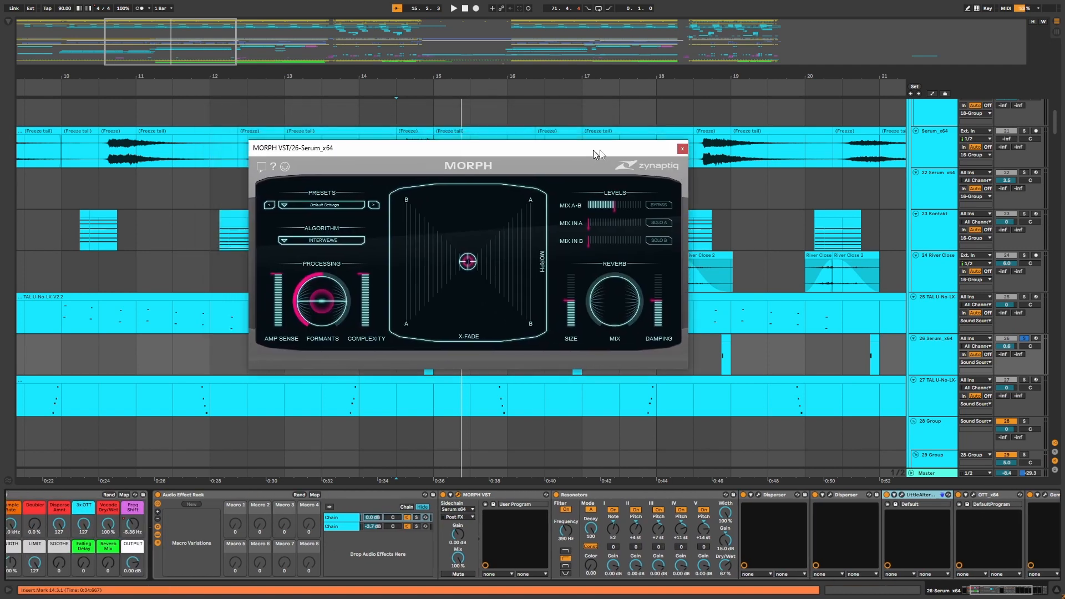
Select the 27 TAL-U-No-LX-V2 track's clip, zoom in, and play it from around bar 11.
scroll(442, 200, up, 2)
shift+click(442, 199)
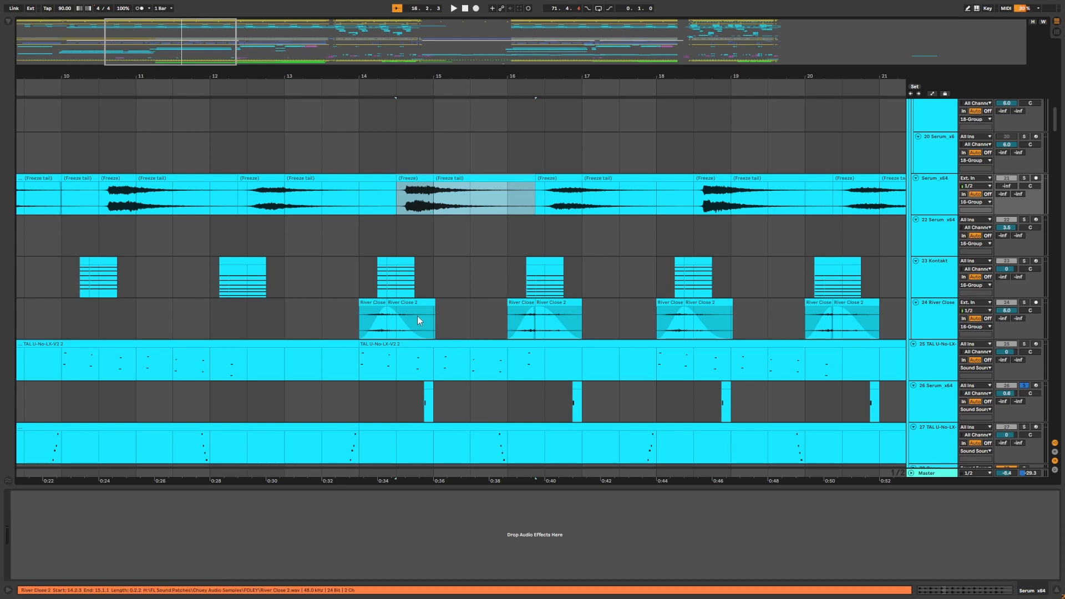
scroll(418, 315, down, 5)
drag(340, 316, 399, 316)
click(137, 314)
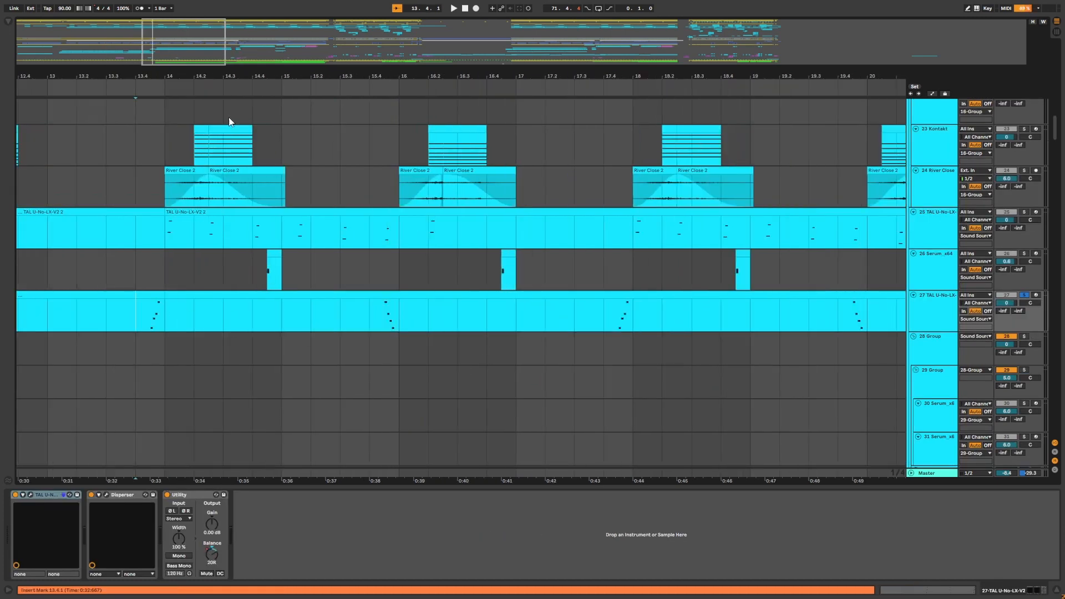
drag(257, 78, 670, 77)
key(space)
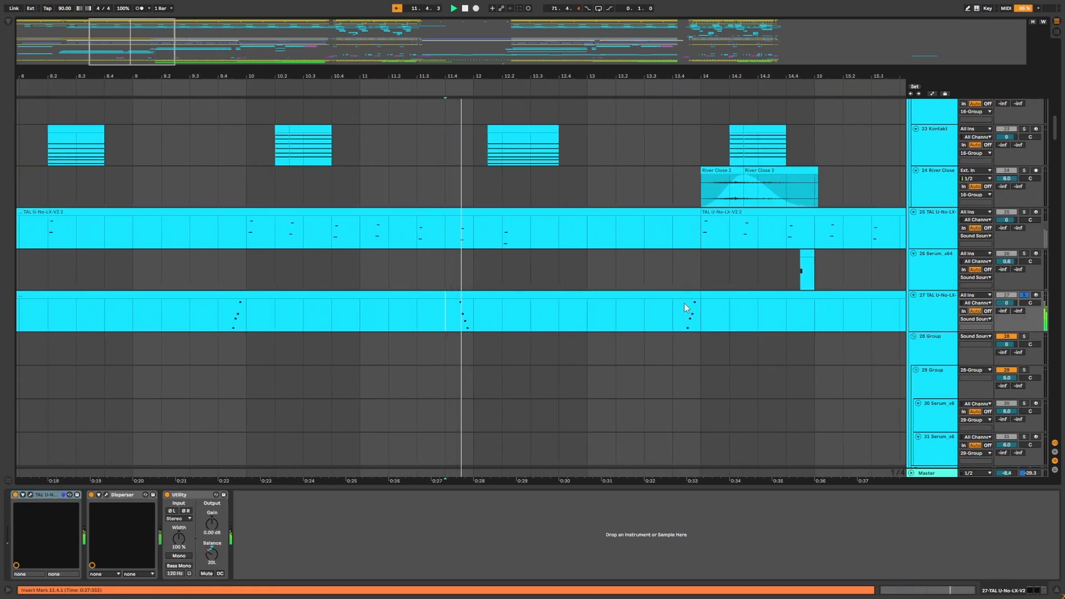
key(space)
Zoom out and toggle the automation view to inspect the tracks' automation lanes across the arrangement.
key(minus)
key(minus)
drag(436, 74, 436, 144)
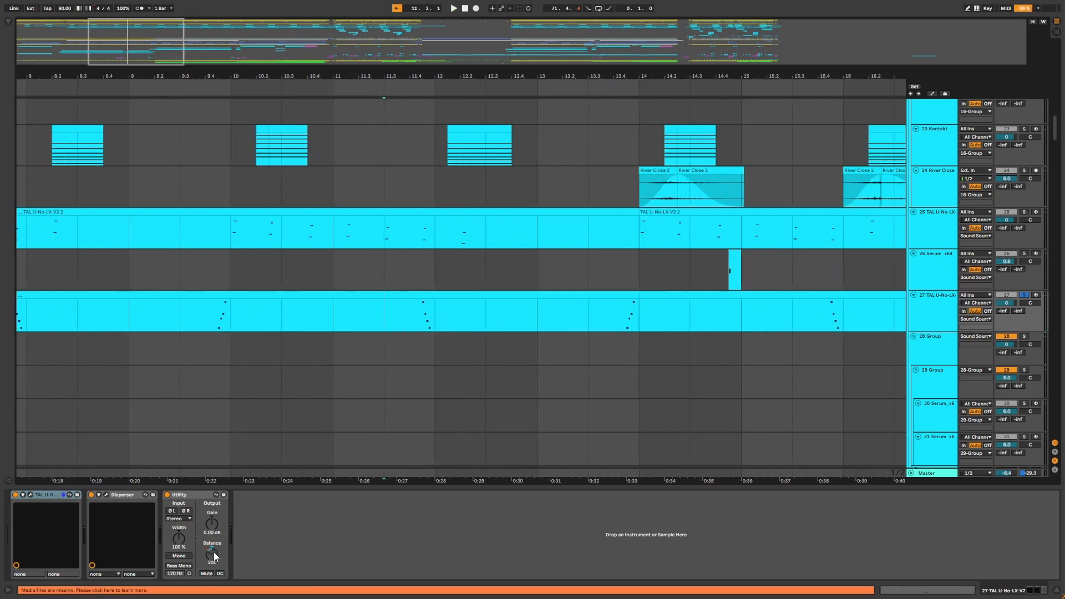
key(a)
key(minus)
key(minus)
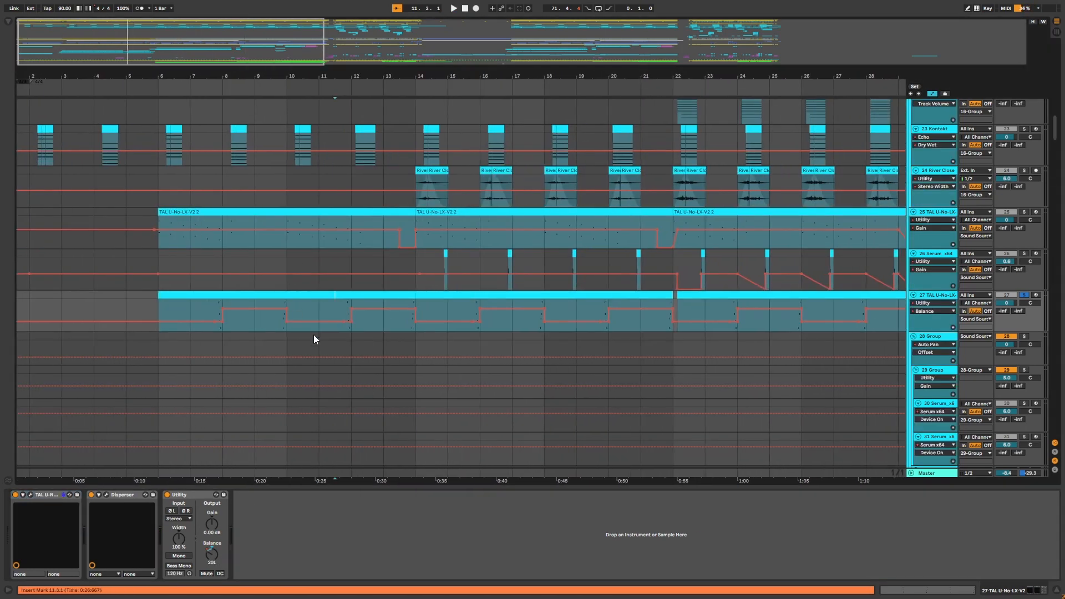
key(a)
drag(475, 76, 485, 65)
scroll(640, 323, down, 5)
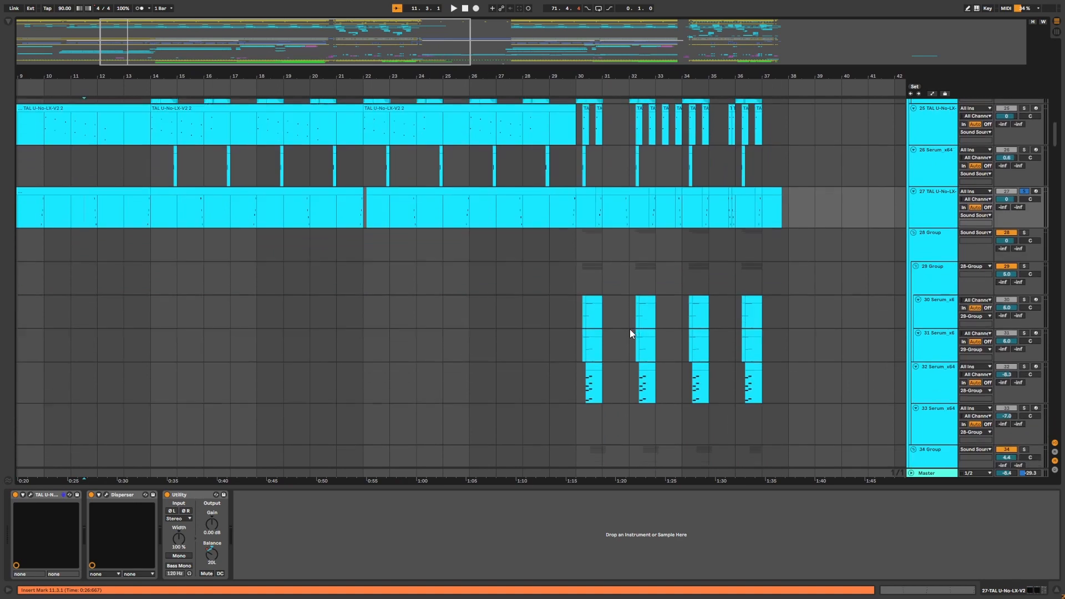
Select the 31 Serum_x6 track and zoom in around bar 30.
click(579, 263)
scroll(579, 263, down, 8)
scroll(578, 262, up, 6)
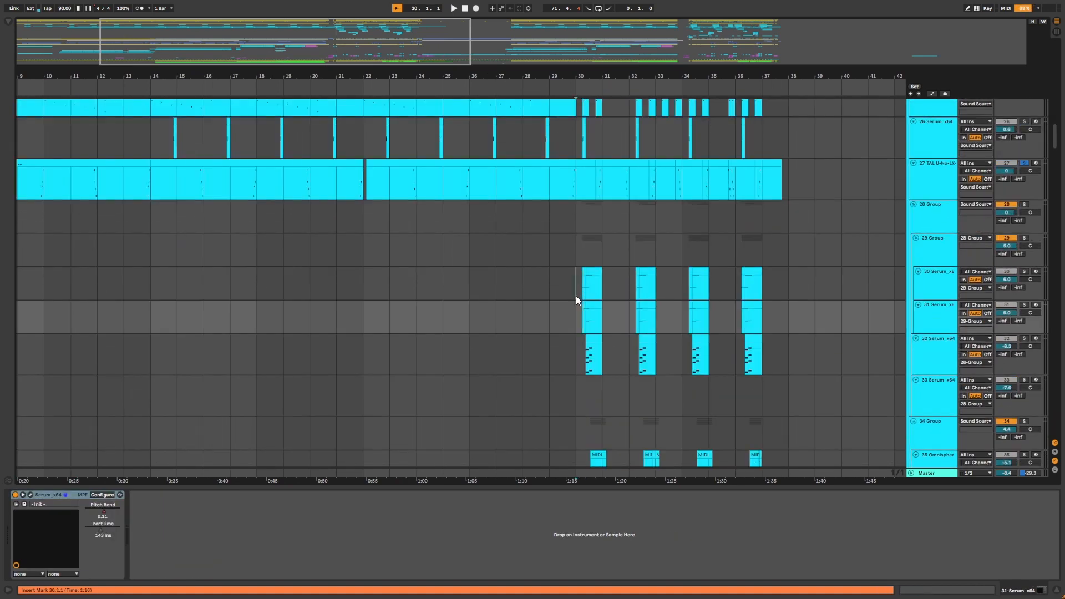
click(576, 294)
drag(566, 76, 543, 89)
click(450, 292)
key(plus)
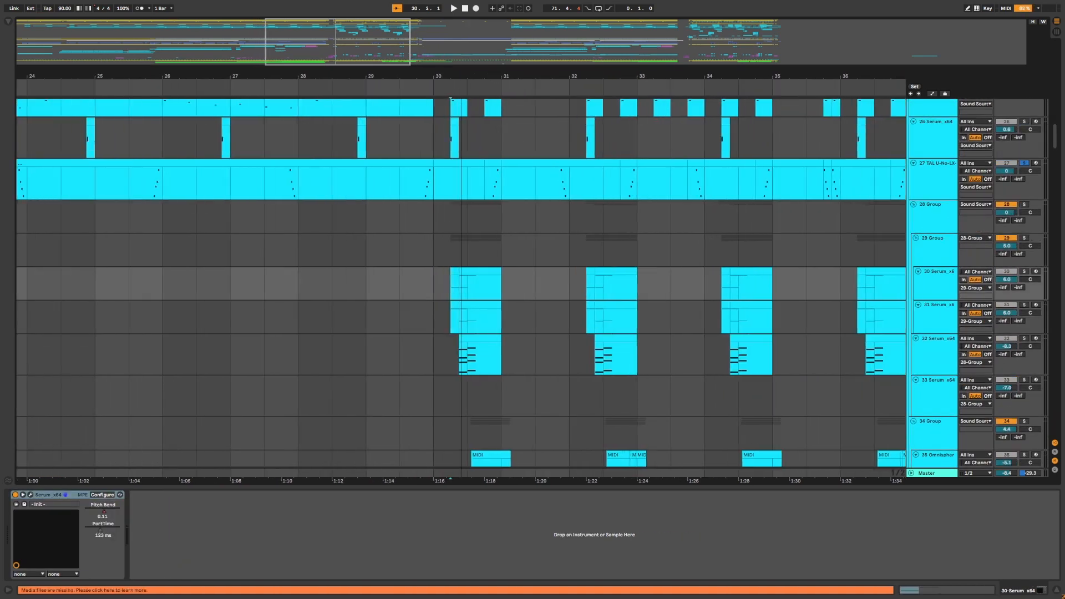
Solo the 28 Group and play it from bar 30.
click(1025, 204)
key(plus)
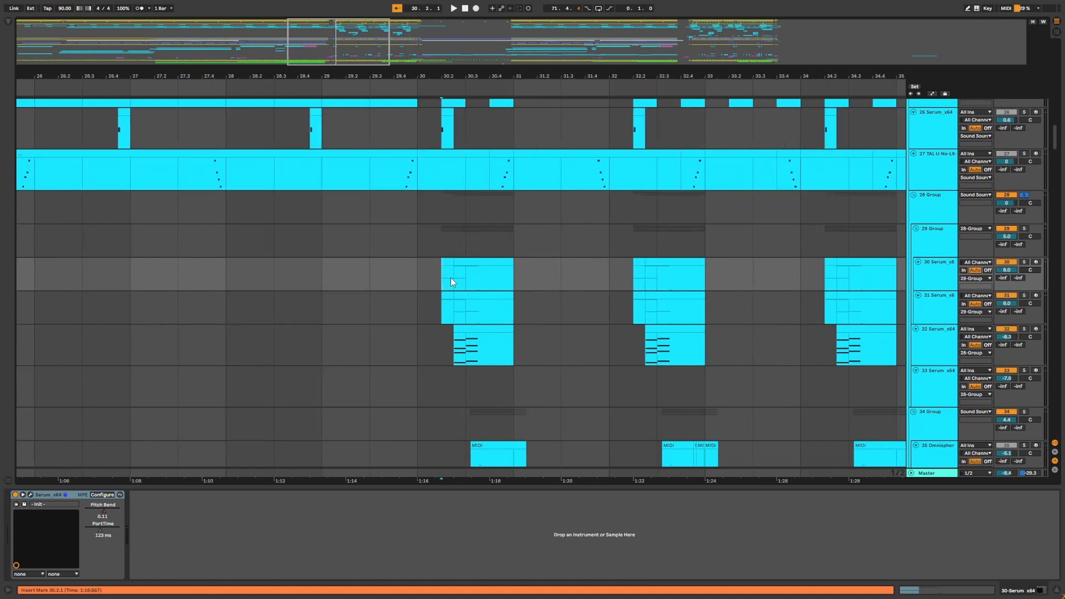
key(space)
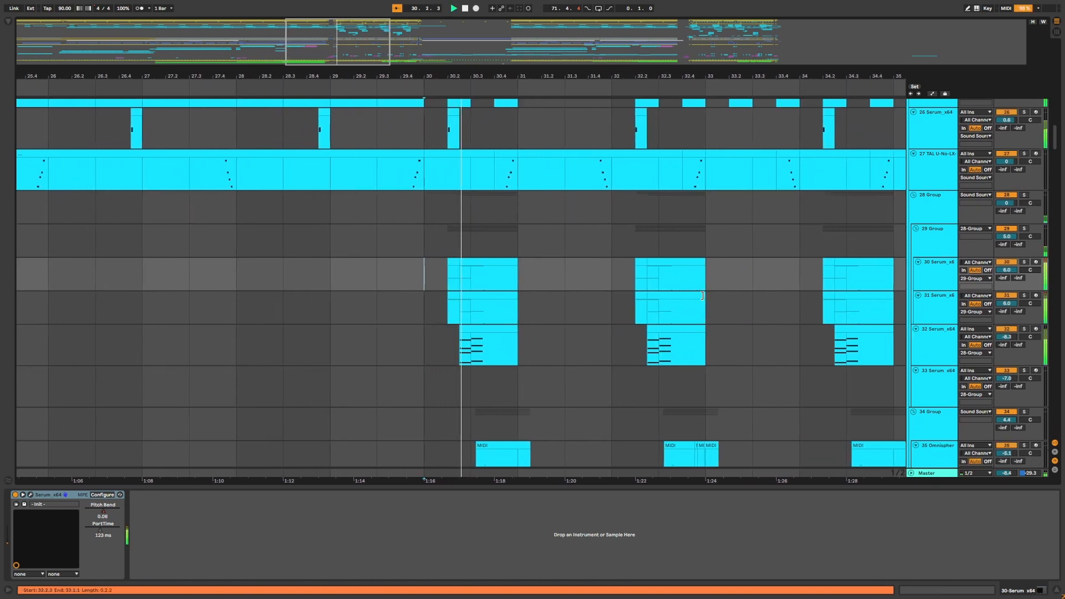
key(space)
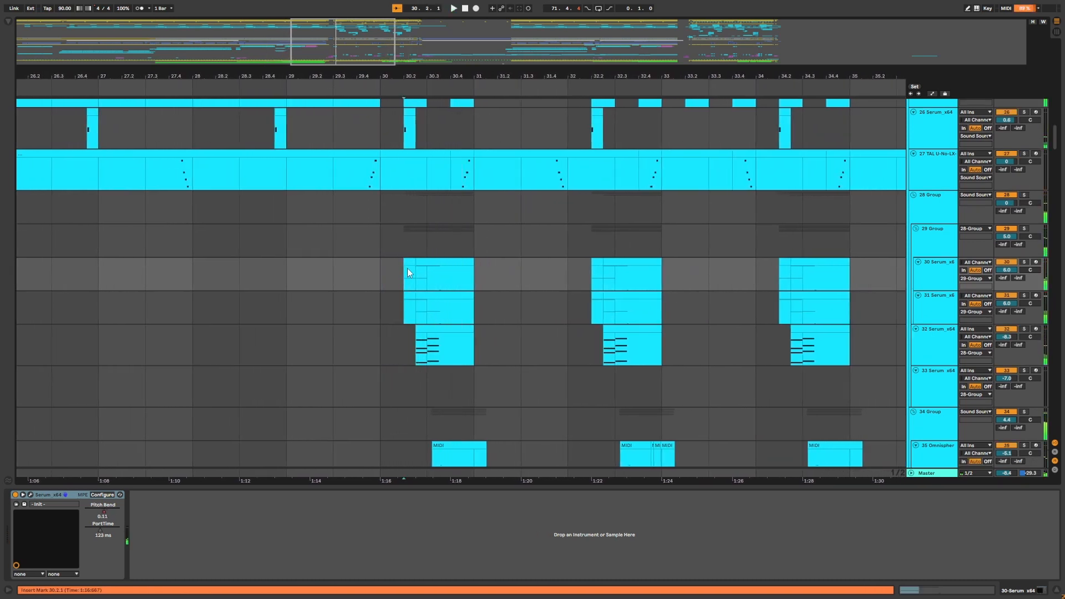
Solo the 30 Serum_x6, 31 Serum_x6 and 32 Serum_x64 tracks and play the section around bar 30.
click(1024, 262)
ctrl+click(1025, 296)
ctrl+click(1024, 329)
scroll(444, 151, up, 3)
scroll(422, 222, down, 4)
scroll(411, 242, up, 4)
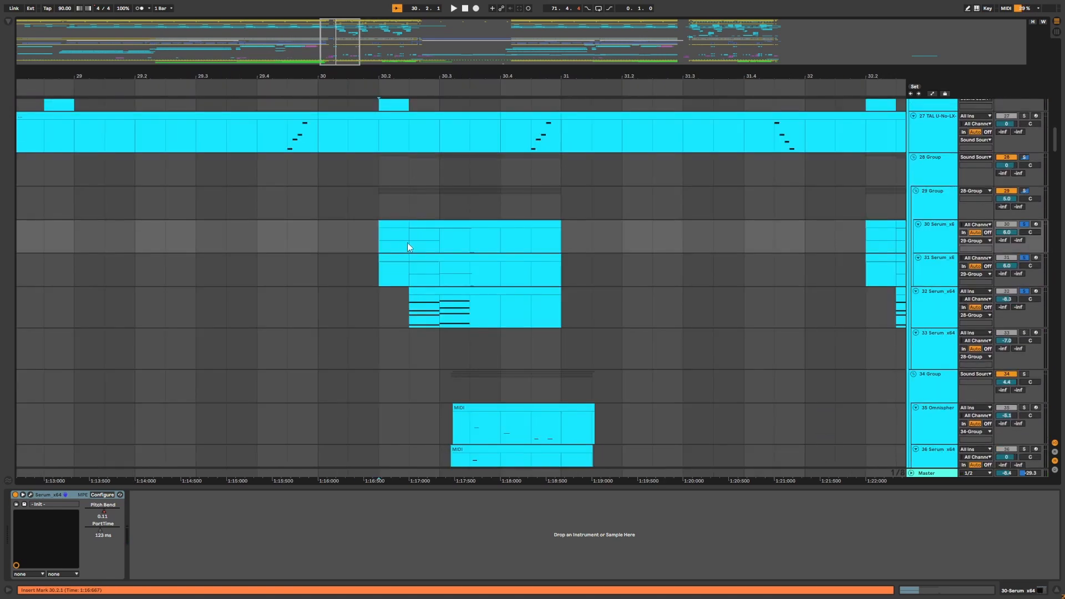
key(space)
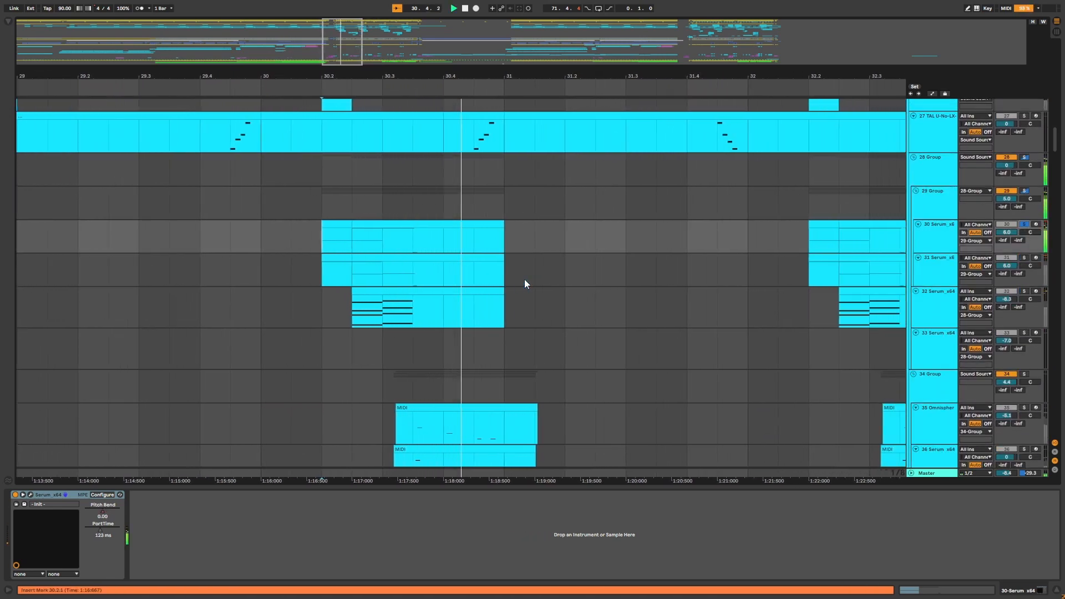
key(space)
Toggle the solo on the 31 Serum_x6 track and play again from bar 30.
click(302, 267)
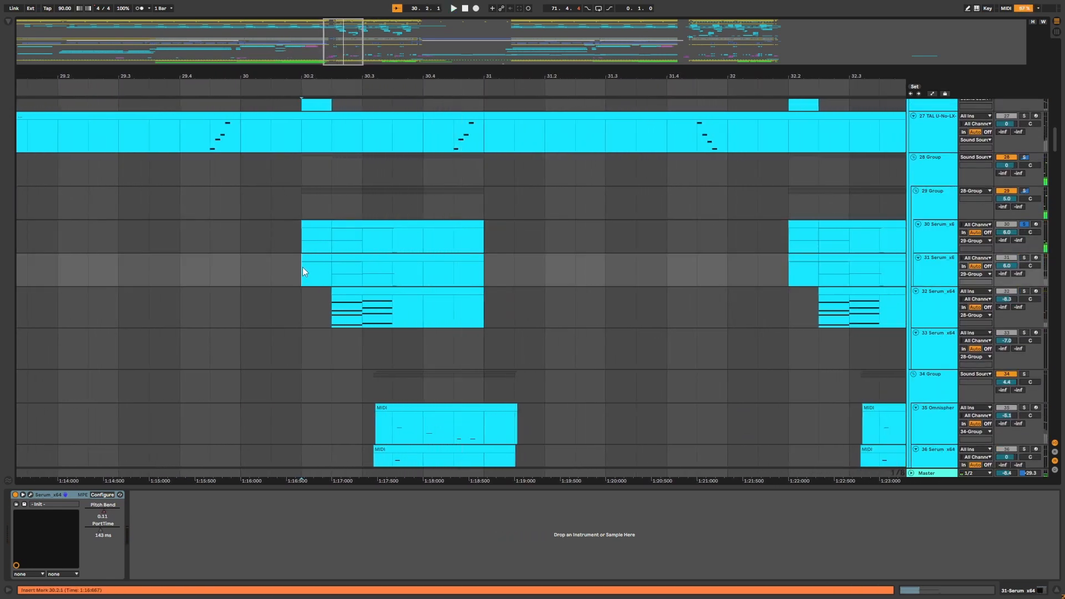
click(1024, 258)
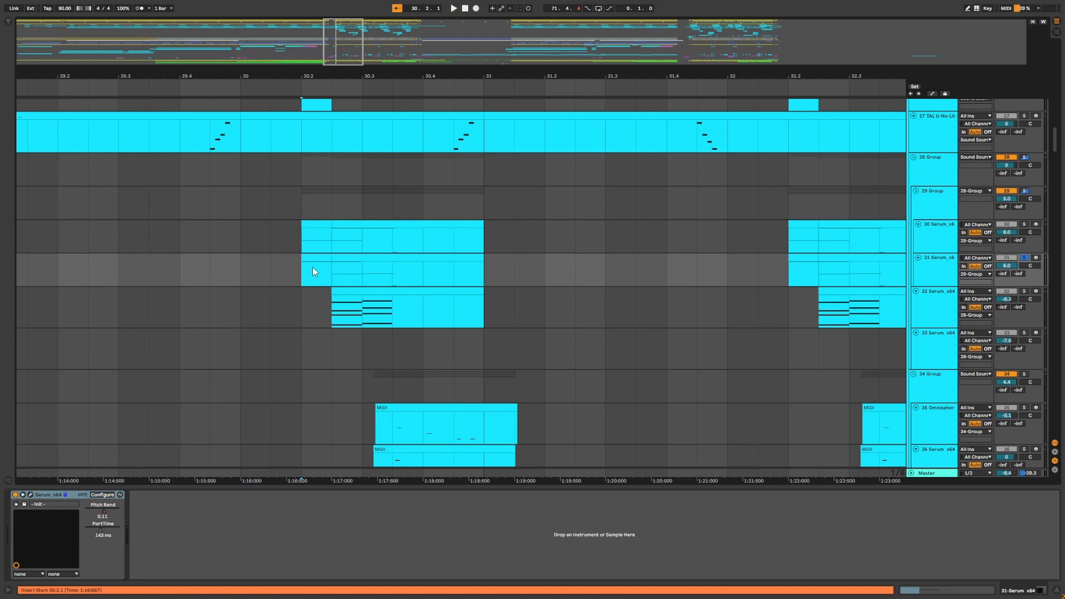
scroll(314, 271, left, 5)
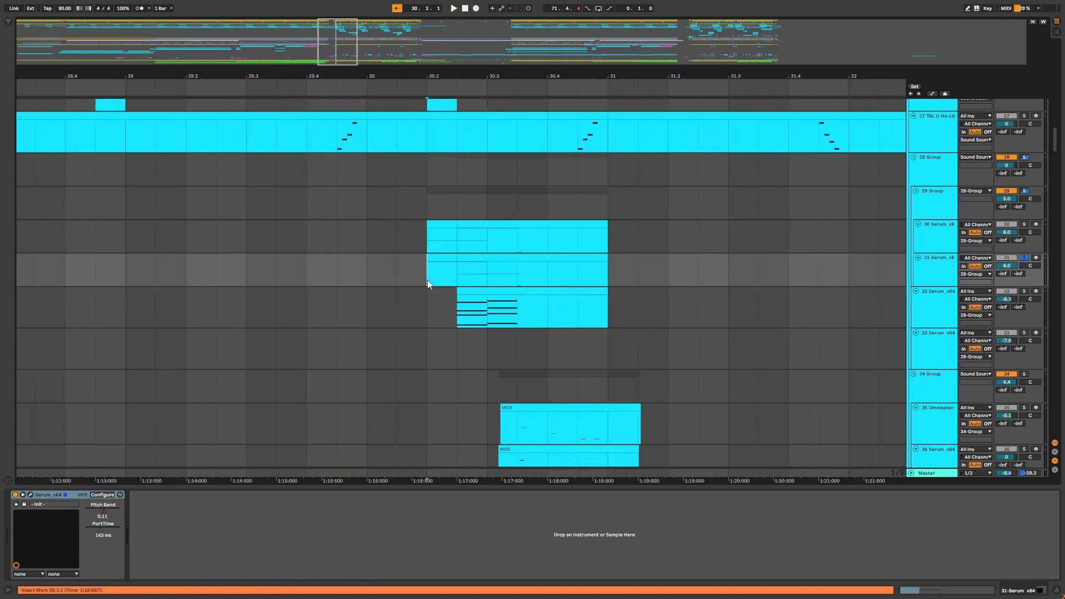
key(space)
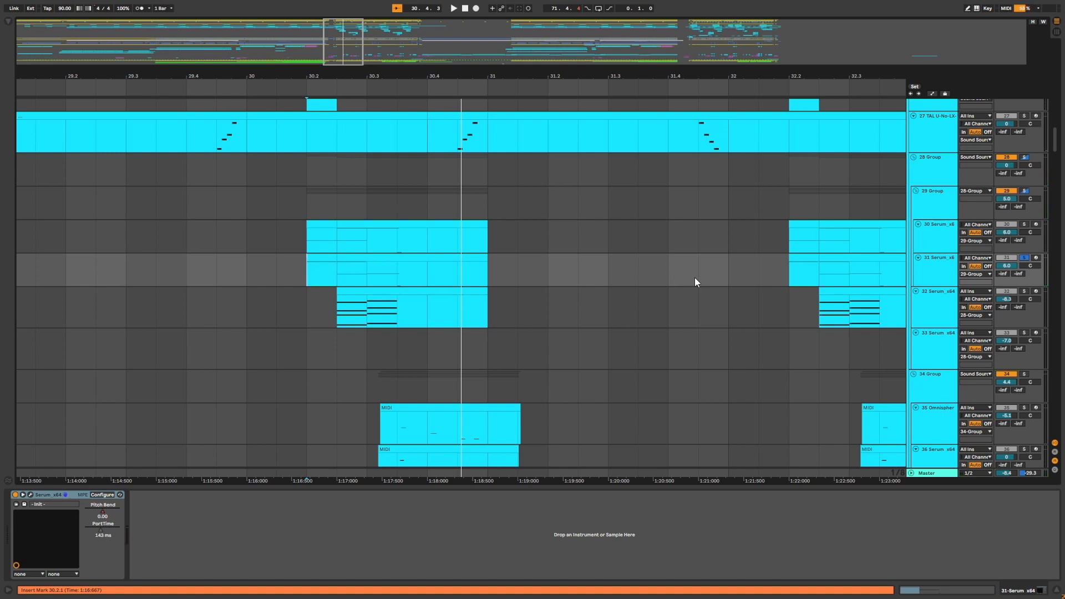
Select the 30 and 31 Serum_x6 track headers and toggle the 30 Serum_x6 track's solo.
drag(331, 76, 346, 77)
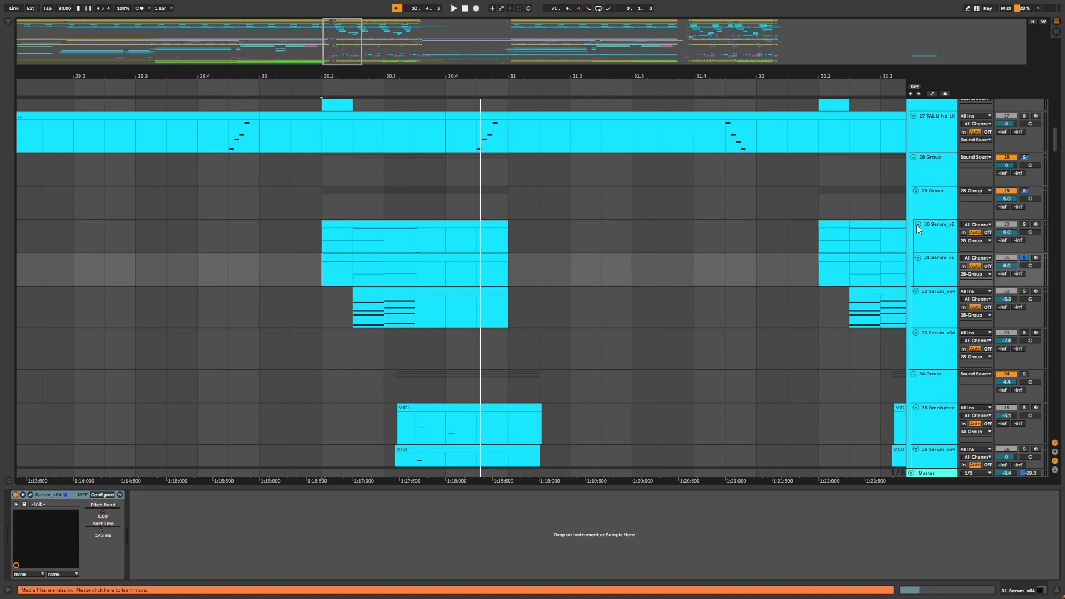
click(917, 225)
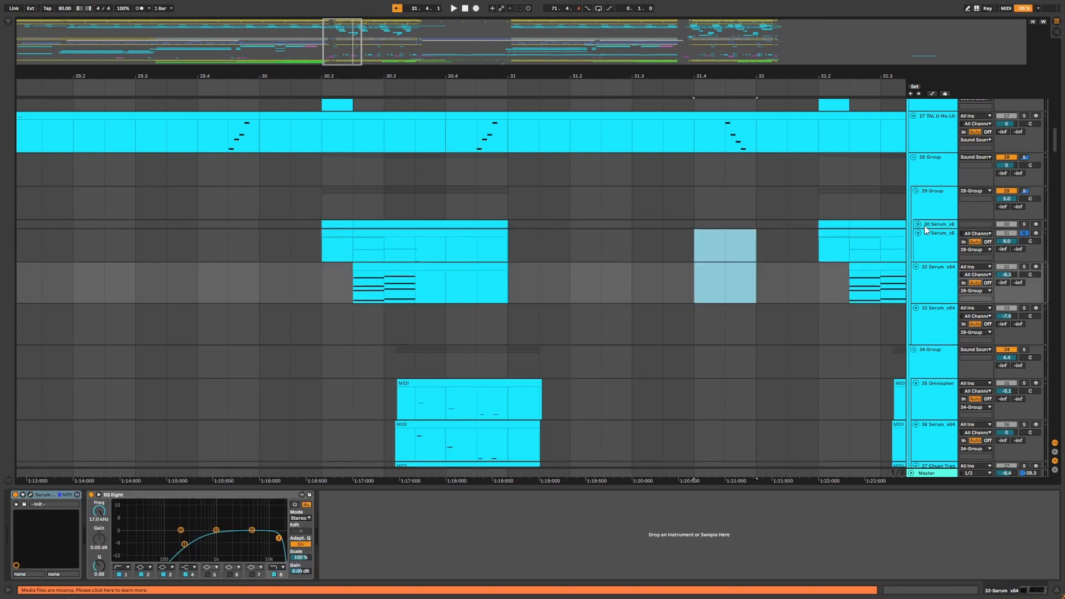
click(918, 225)
click(933, 227)
shift+click(935, 258)
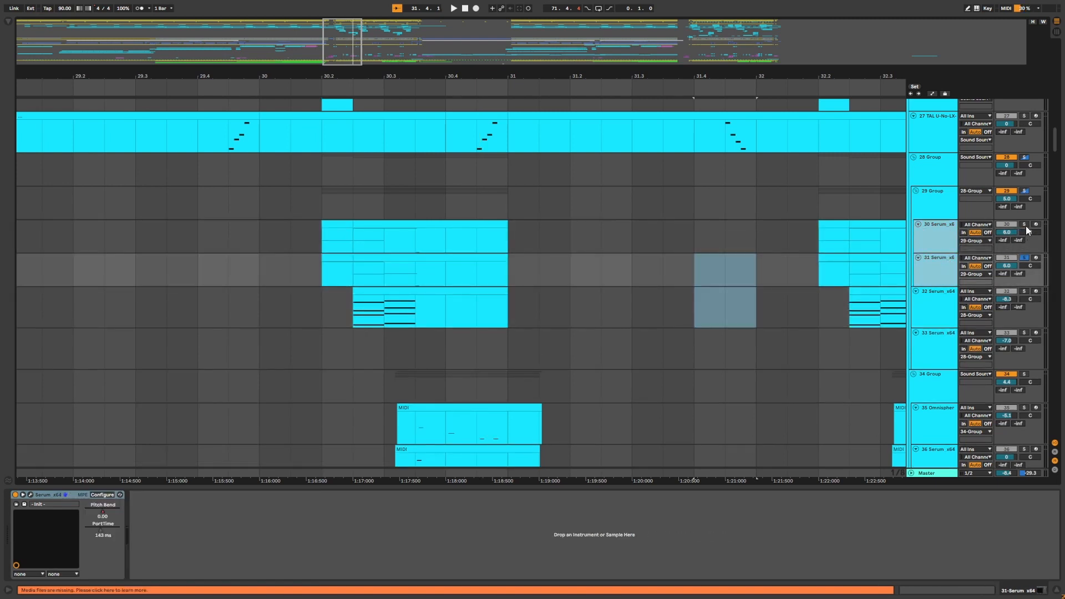
click(1025, 225)
Play from bar 30 and open the 30-Serum_x64 track's Serum synth window.
click(313, 242)
key(space)
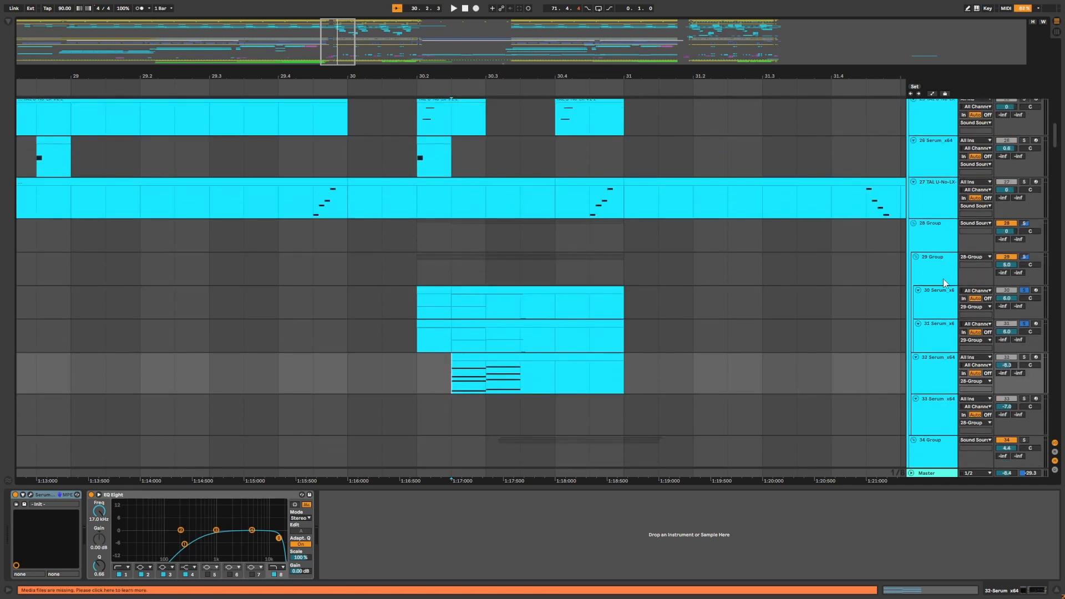
click(941, 289)
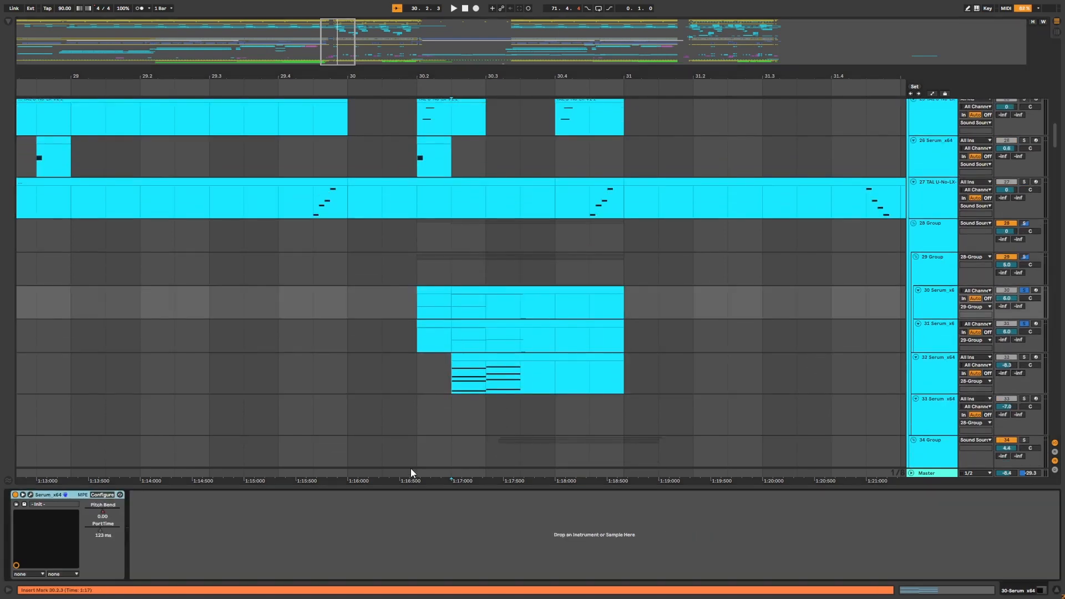
click(30, 494)
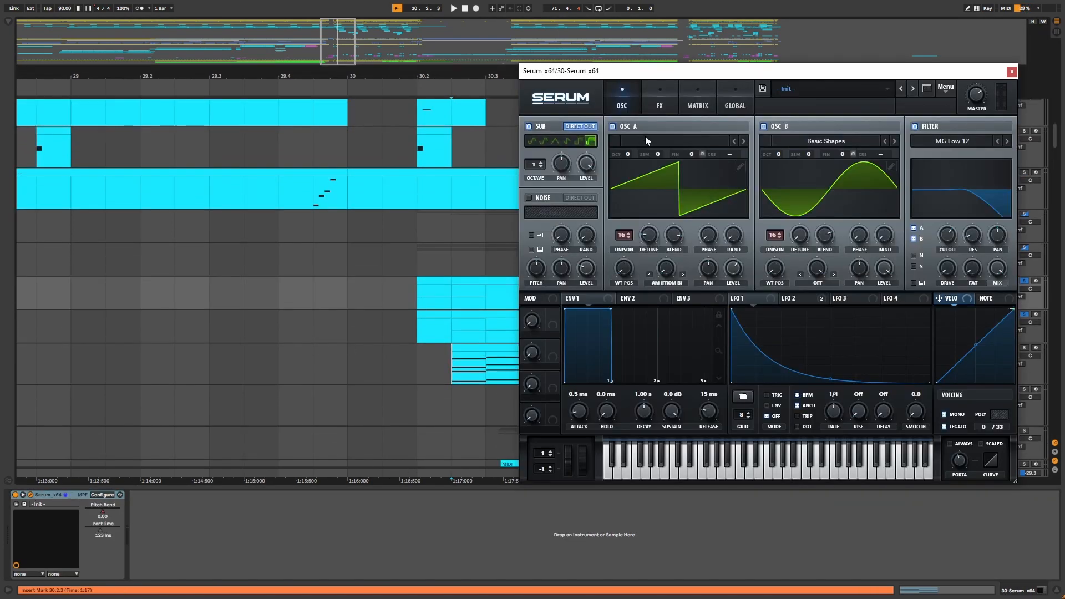
Reposition the 30-Serum_x64 Serum window, view its FX and OSC pages, and start playback.
drag(682, 78, 508, 183)
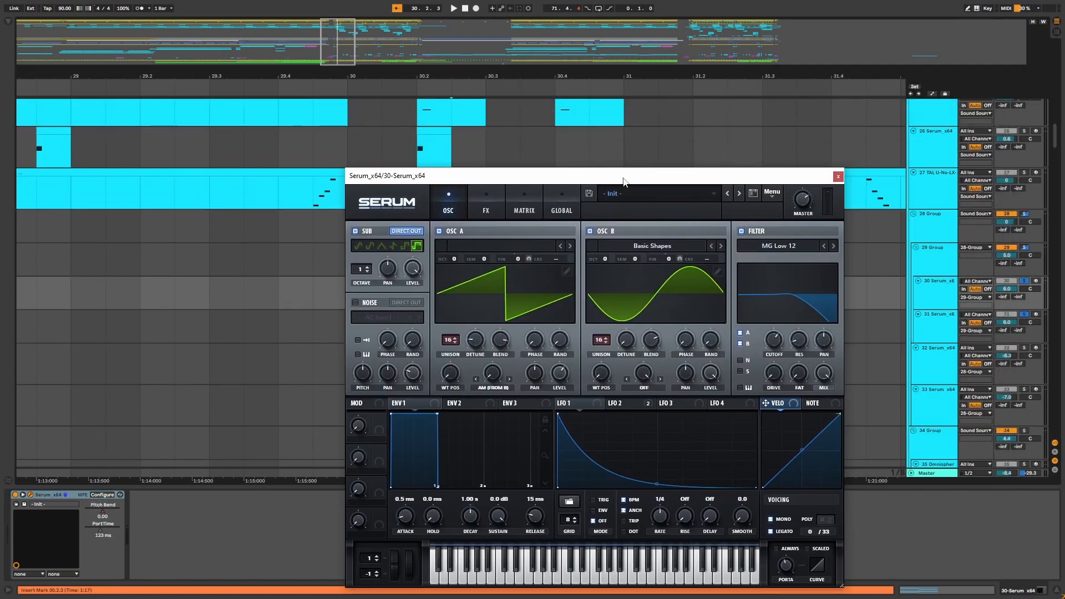
drag(624, 181, 591, 167)
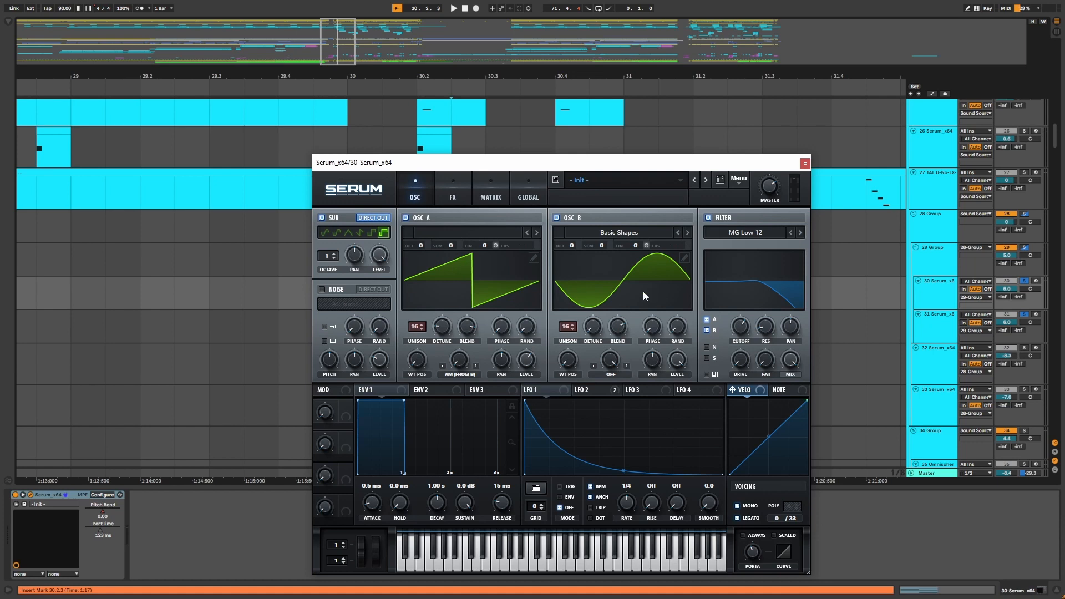
click(447, 195)
click(420, 191)
key(space)
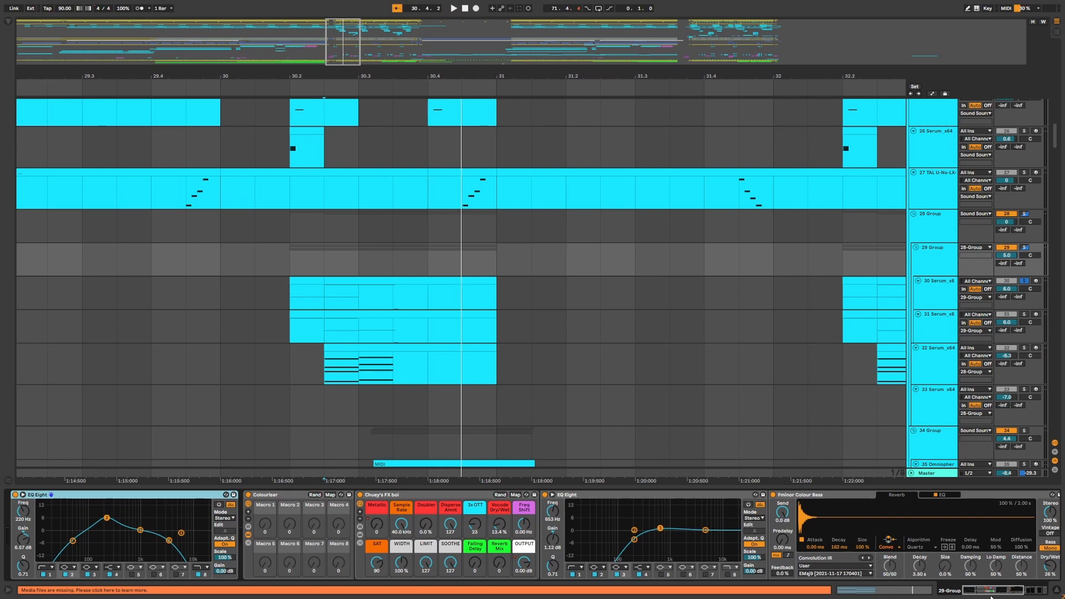
Play the section around bar 30 and scroll through the 29-Group device chain.
mouse_move(991, 592)
mouse_down()
mouse_move(1024, 592)
mouse_move(989, 593)
mouse_up()
key(space)
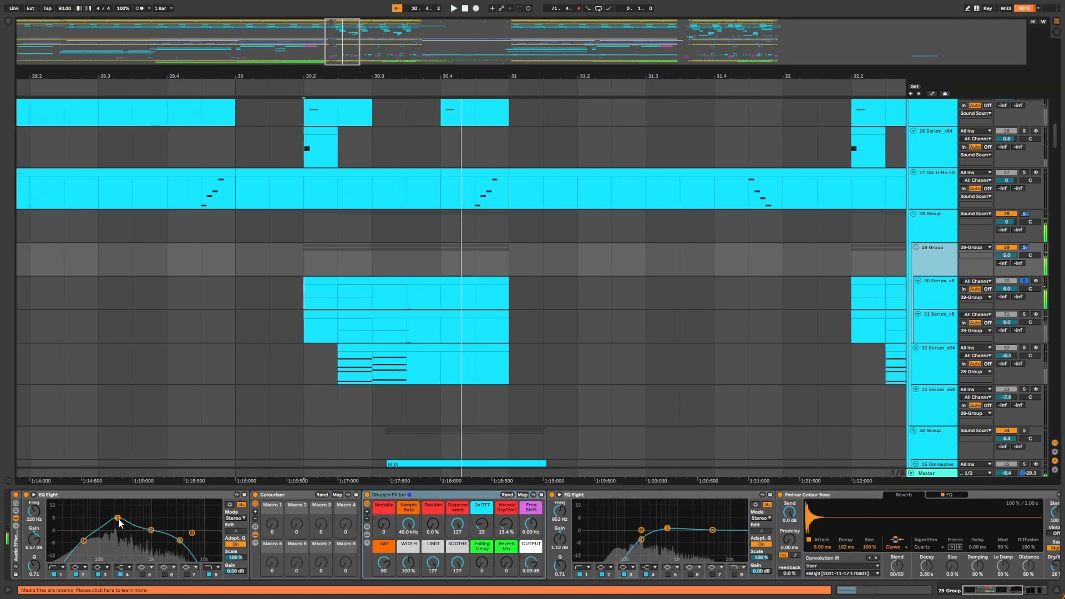
key(space)
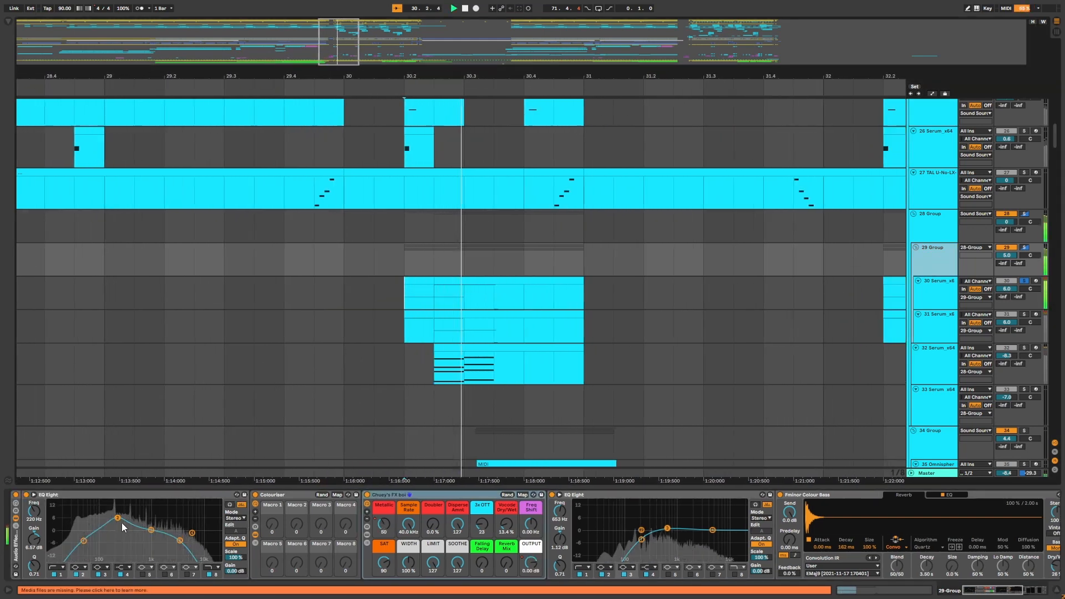
key(space)
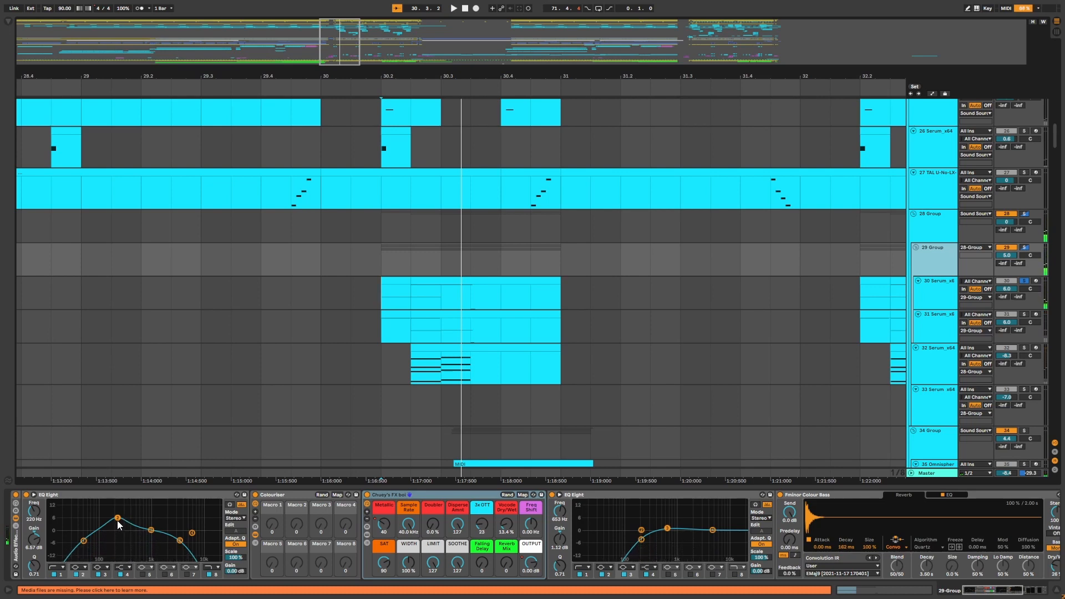
drag(437, 75, 440, 75)
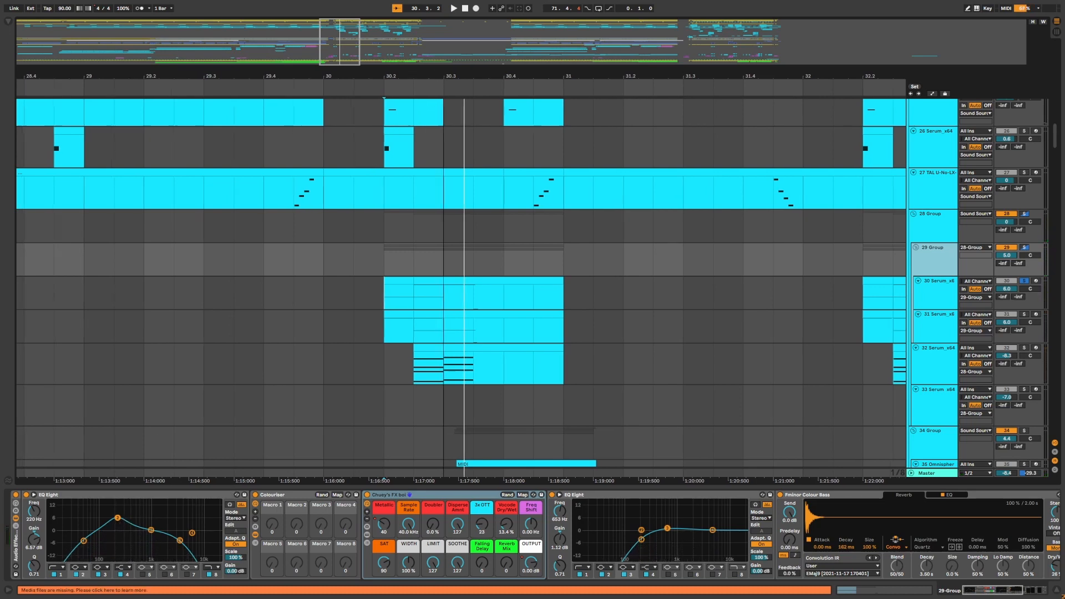
click(1001, 591)
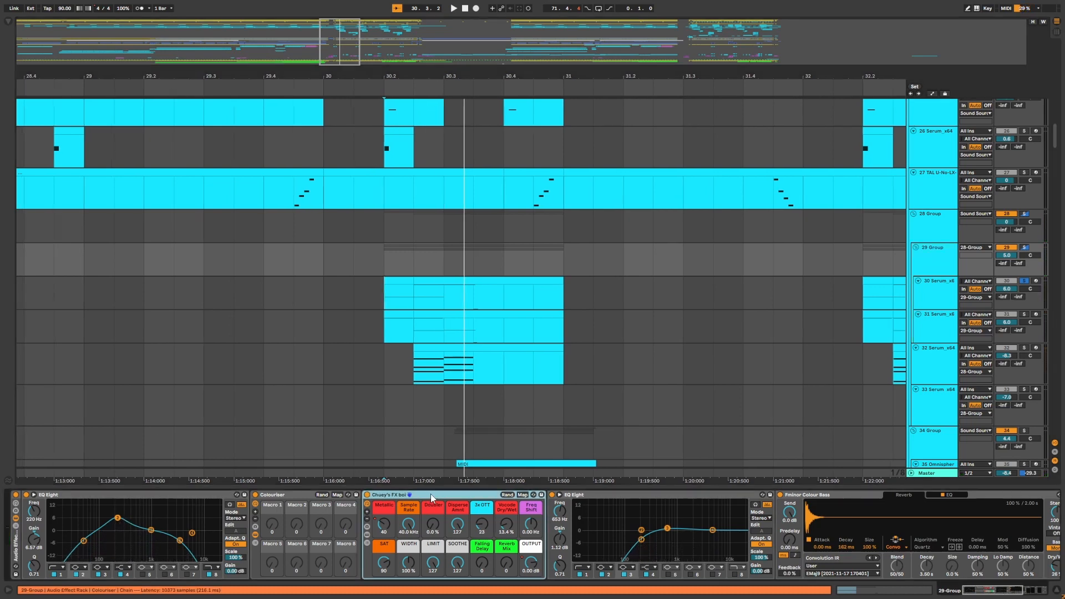
click(1024, 593)
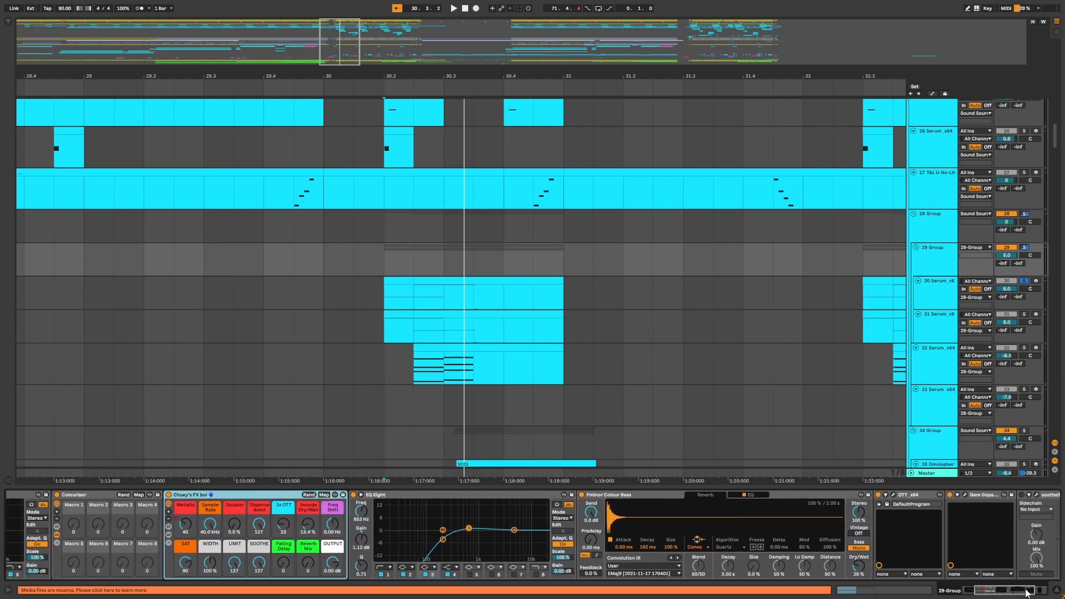
Select the 30 Serum_x64 track and then the 29 Group track to view their devices.
click(387, 322)
click(954, 291)
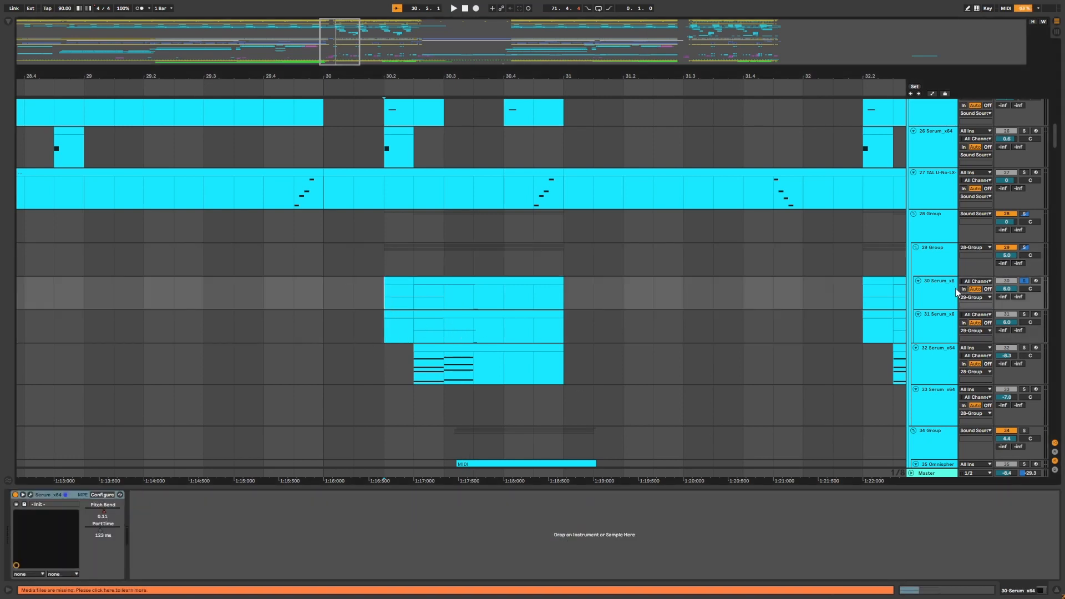
click(938, 251)
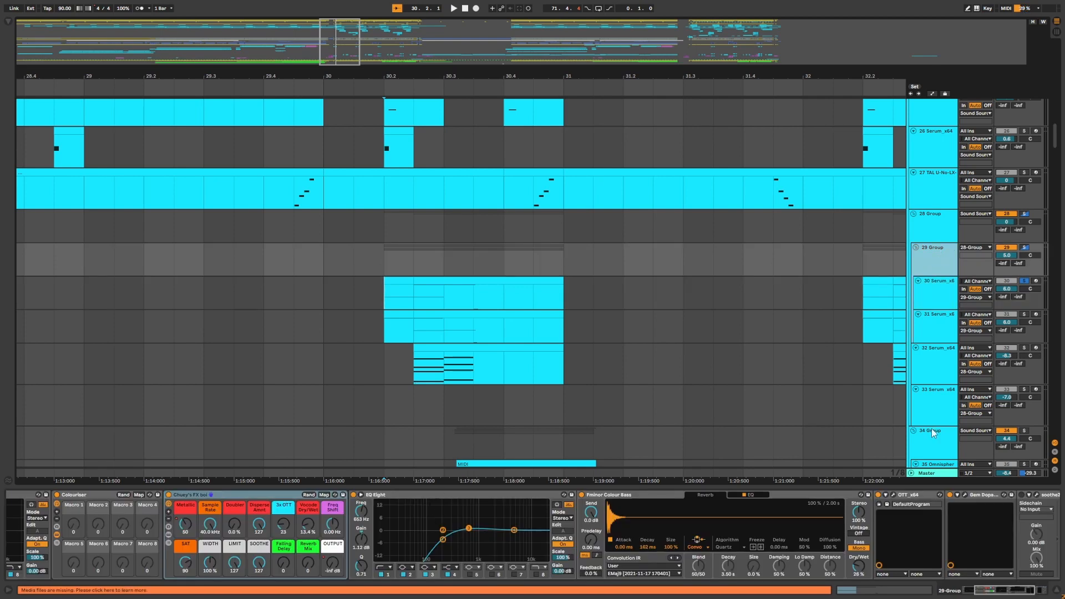
Open the browser and search for EMAJ9 to locate the EMaj9 impulse response file.
key(ctrl+alt+b)
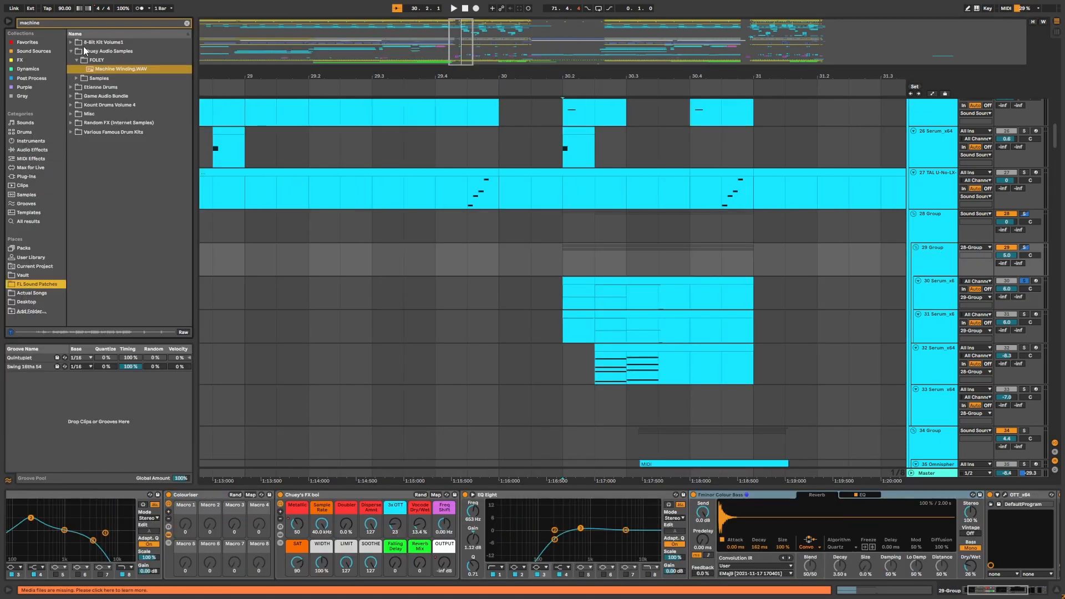
click(94, 23)
key(BackSpace)
key(BackSpace)
key(BackSpace)
key(BackSpace)
key(BackSpace)
key(BackSpace)
key(BackSpace)
text(EMAJ)
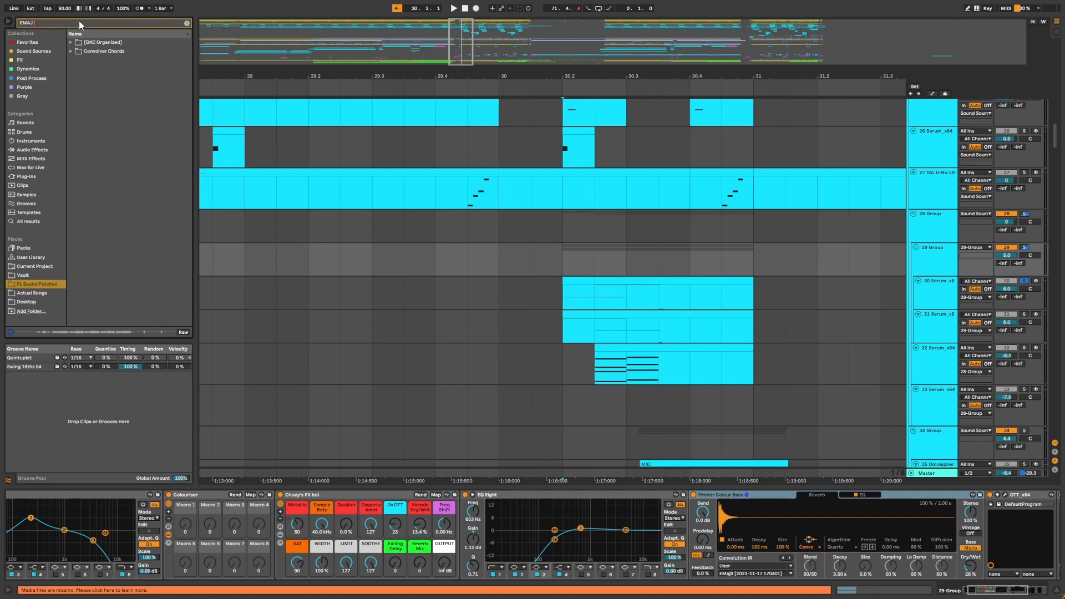
text(9)
click(72, 42)
click(86, 61)
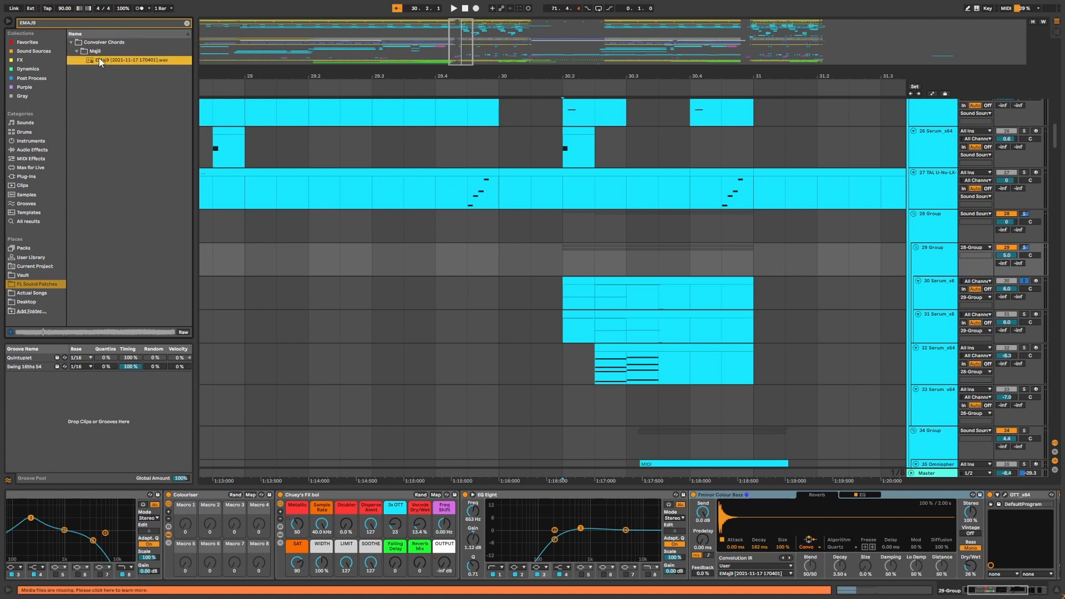
drag(99, 59, 99, 96)
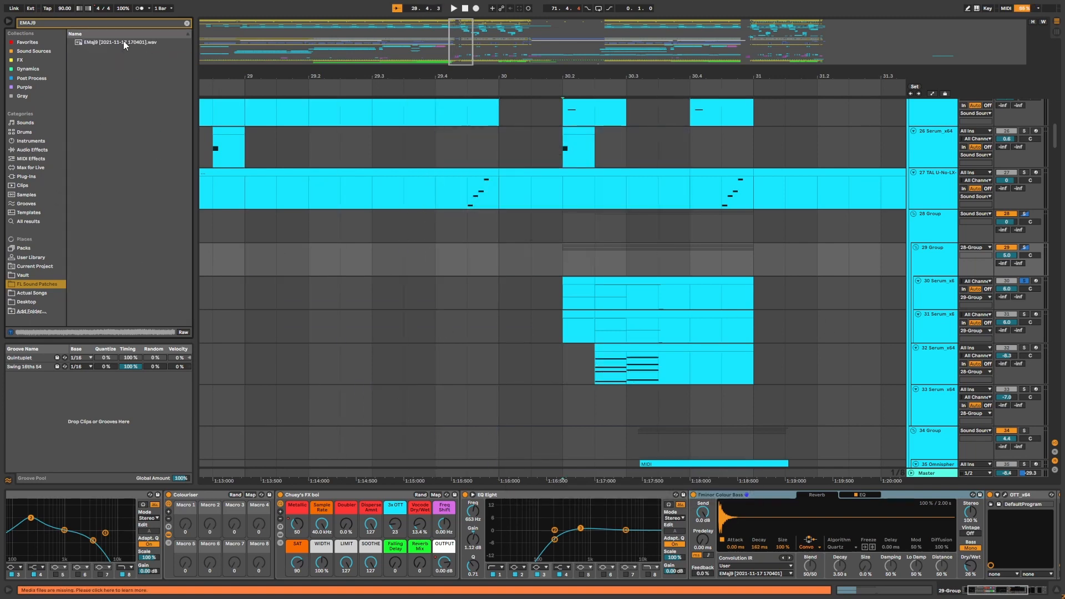
click(122, 42)
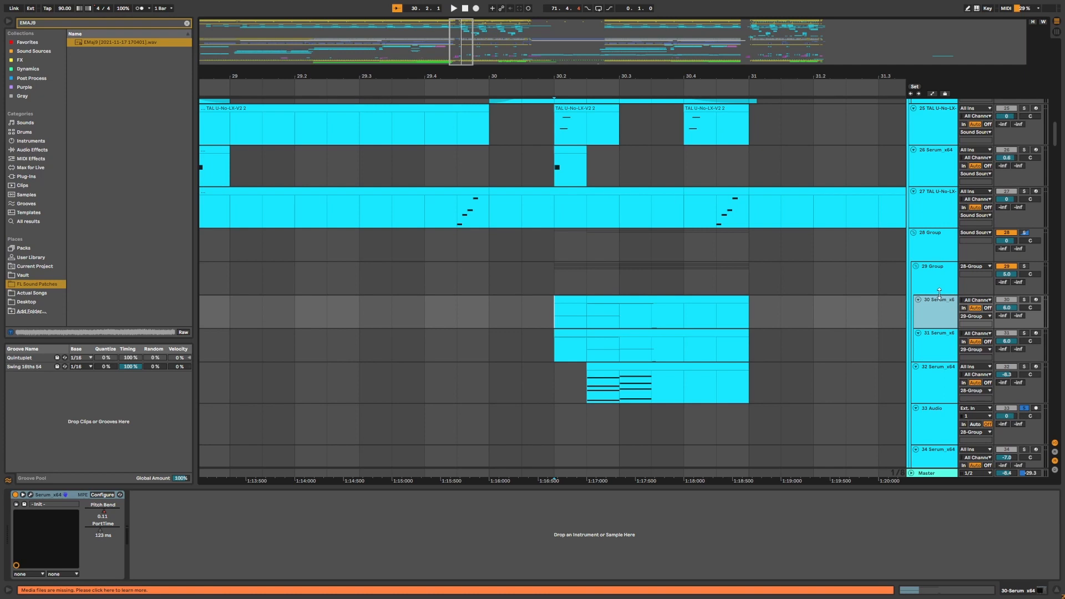
Select the 30 and 32 Serum_x64 tracks, zoom in around bar 30 and play the section.
click(934, 279)
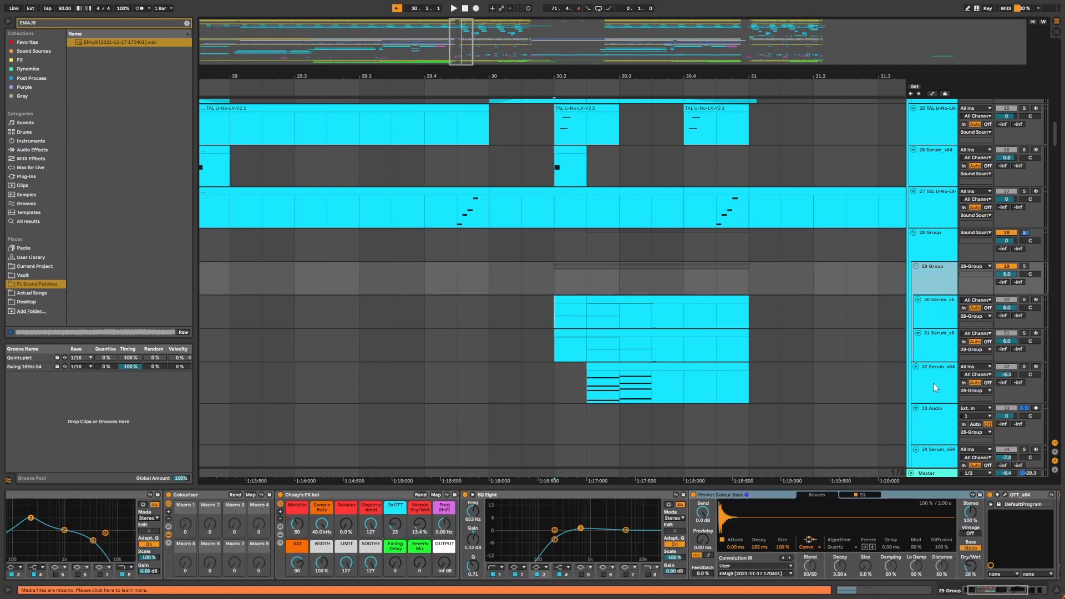
click(934, 383)
key(plus)
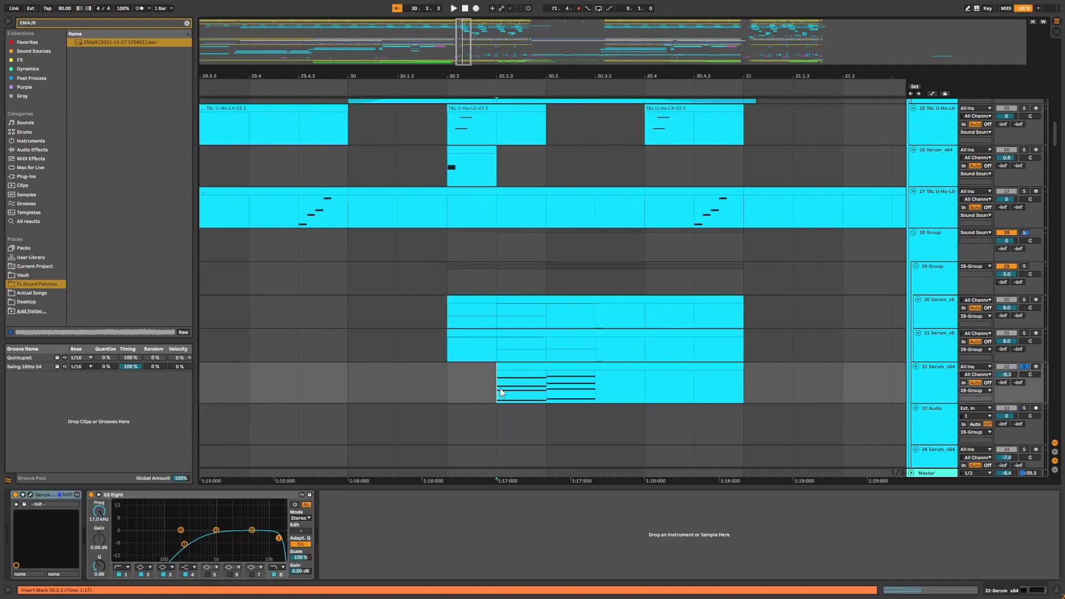
key(space)
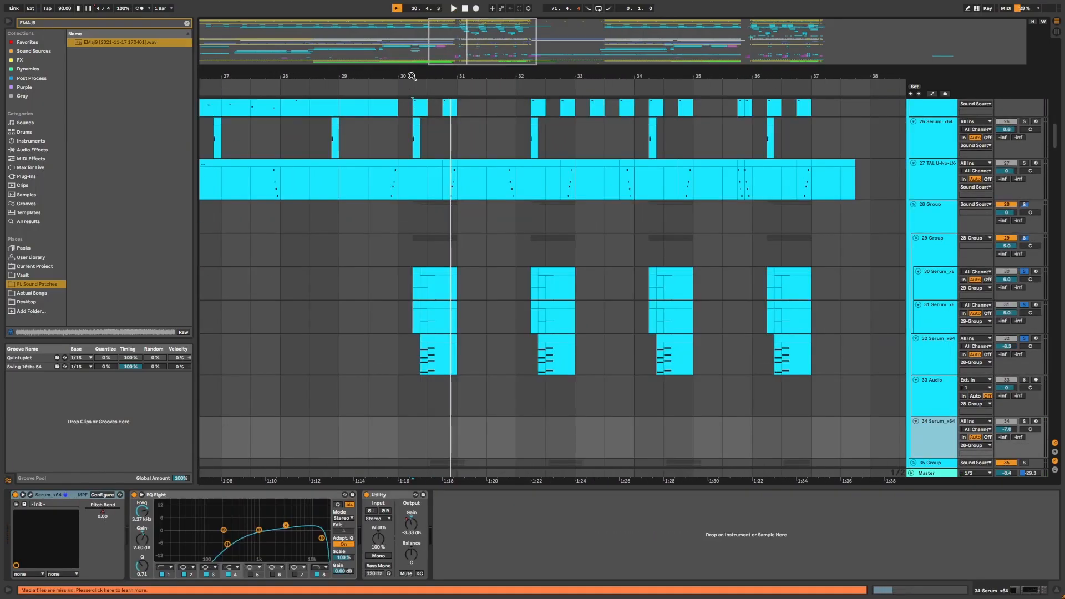
drag(413, 76, 414, 111)
Select the 28 Group track, open its RC-20 Retro Color plugin window with automation shown, then close it.
click(930, 219)
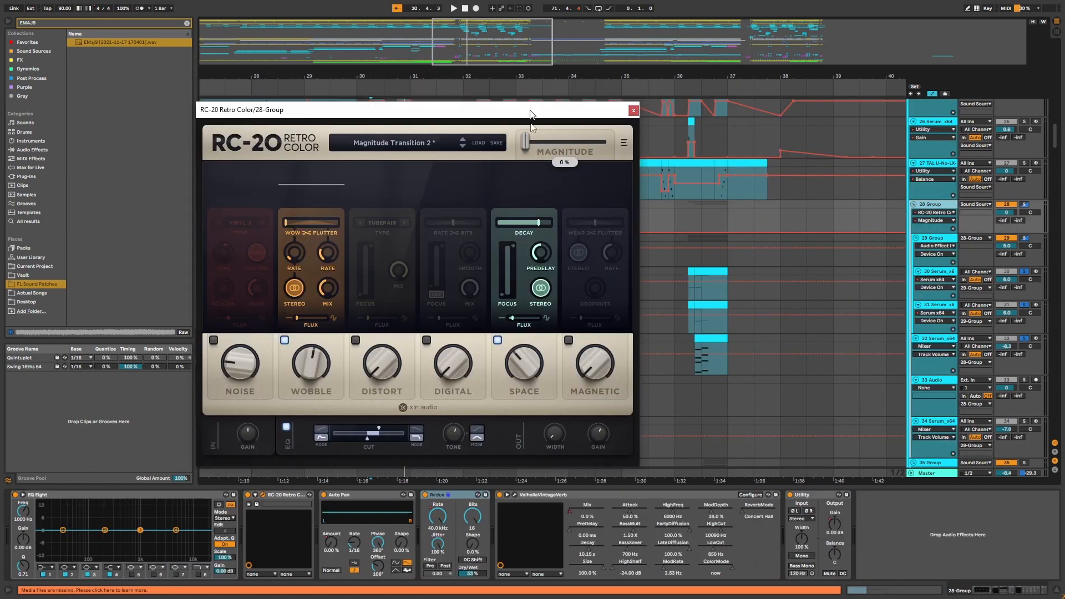
drag(533, 109, 658, 457)
drag(531, 68, 633, 233)
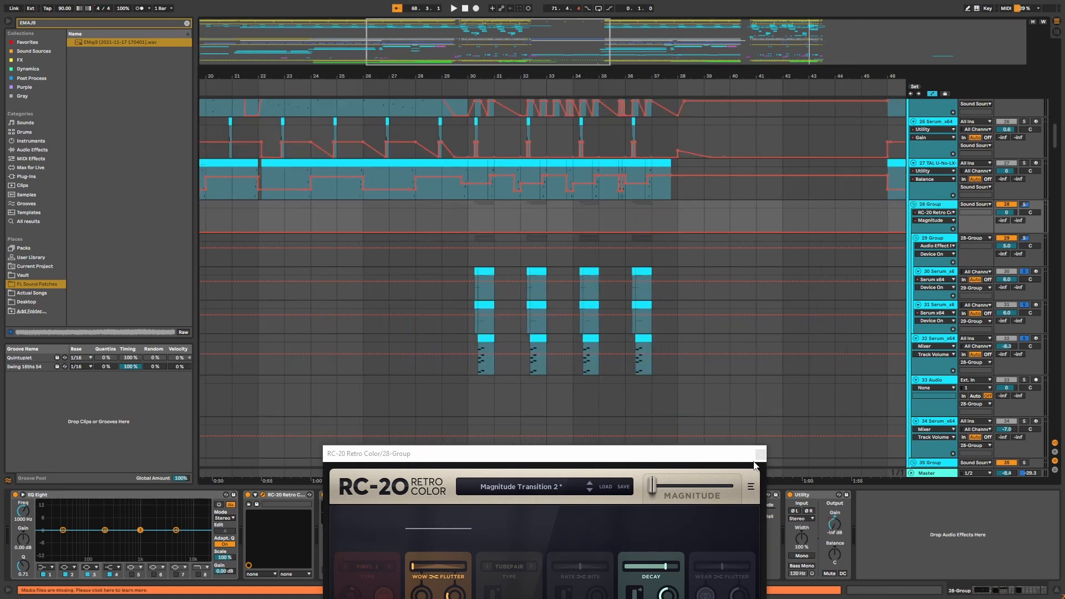
click(761, 455)
scroll(470, 250, up, 5)
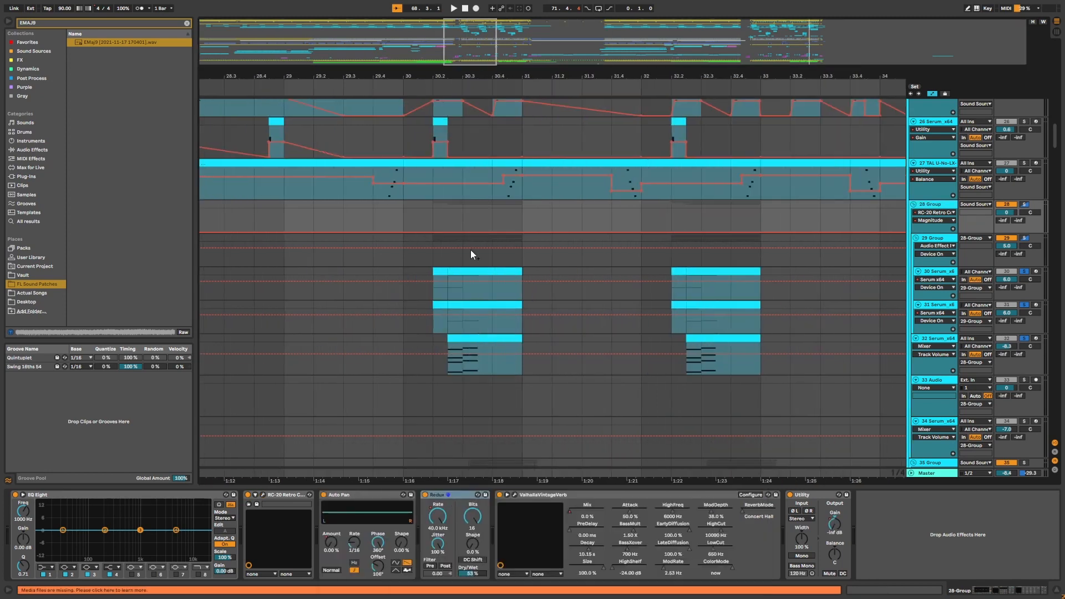
Toggle the automation view off and move the track selection down to the 32 Serum_x64 track.
click(423, 294)
key(a)
key(a)
key(a)
key(Down)
key(Down)
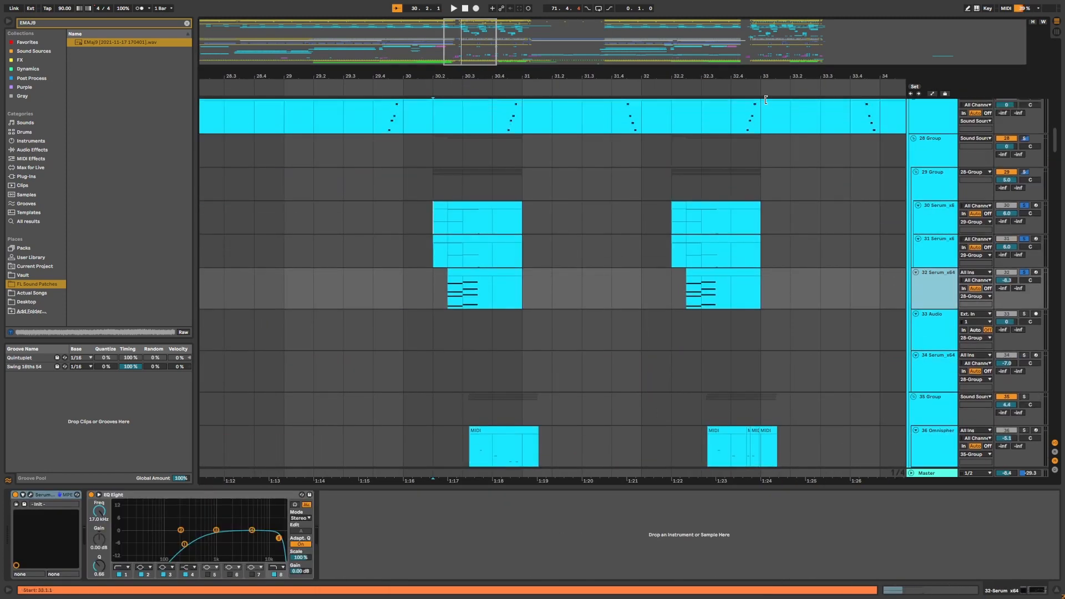
Adjust the zoom around bar 30 and scroll down to the 35 Group tracks.
mouse_move(756, 74)
mouse_down()
mouse_move(700, 50)
mouse_move(683, 55)
mouse_up()
scroll(691, 77, down, 5)
drag(555, 76, 535, 106)
click(438, 287)
scroll(438, 339, down, 2)
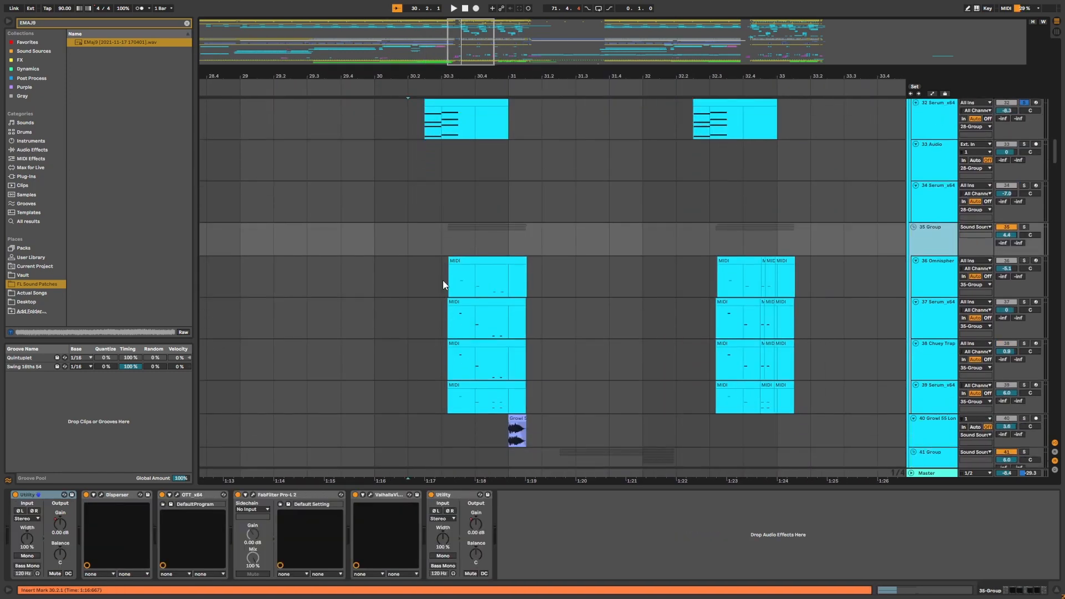
Select the 36 Omnisphere track, view its Omnisphere device and play from bar 30.
click(443, 281)
drag(499, 73, 519, 72)
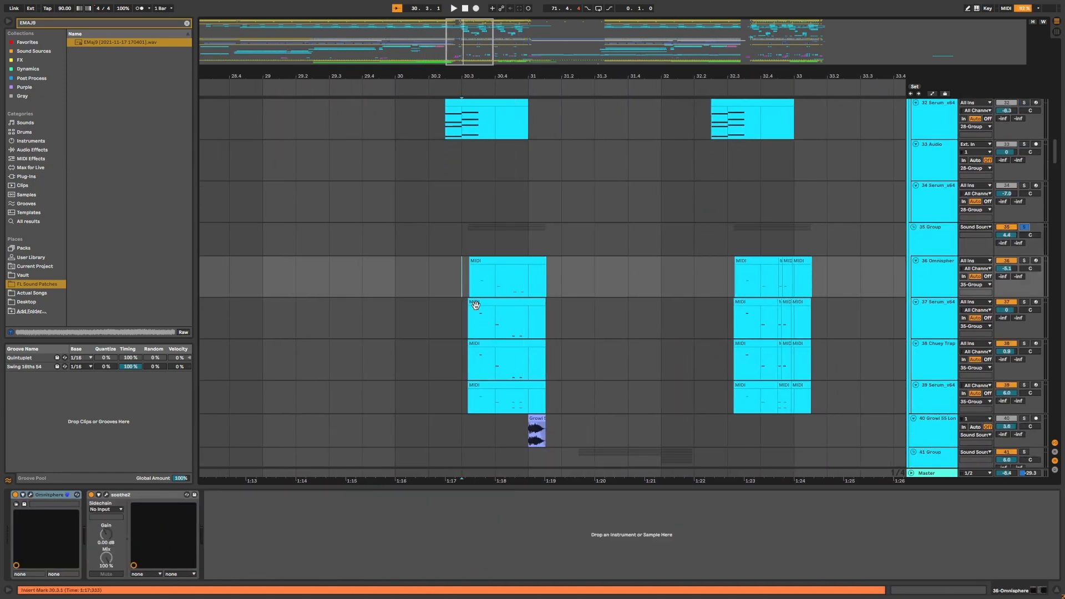
scroll(474, 300, down, 3)
scroll(474, 301, up, 3)
click(30, 495)
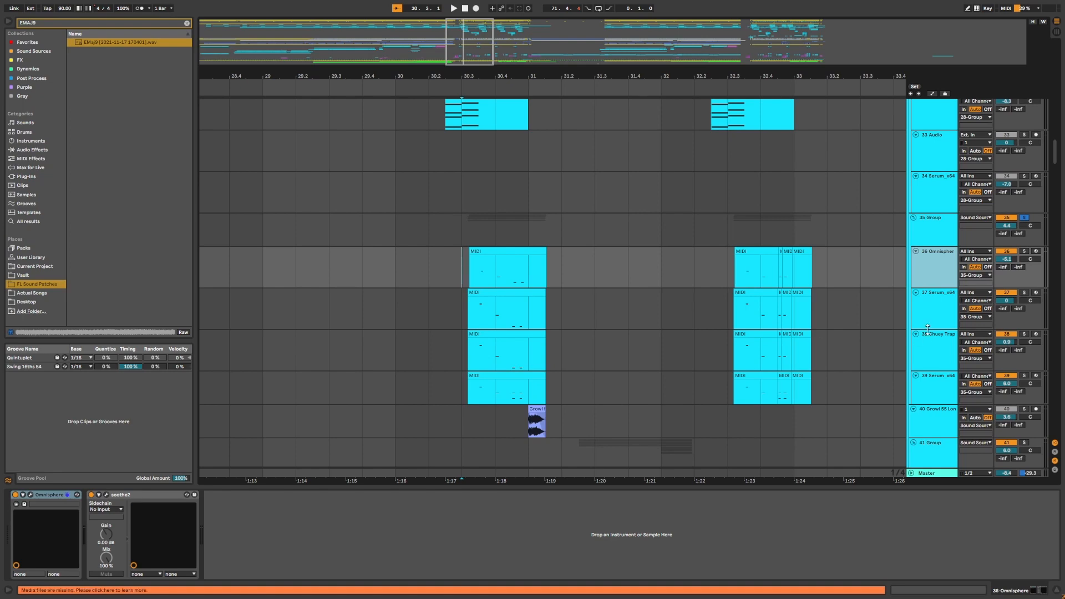
click(450, 350)
click(462, 308)
key(space)
click(526, 272)
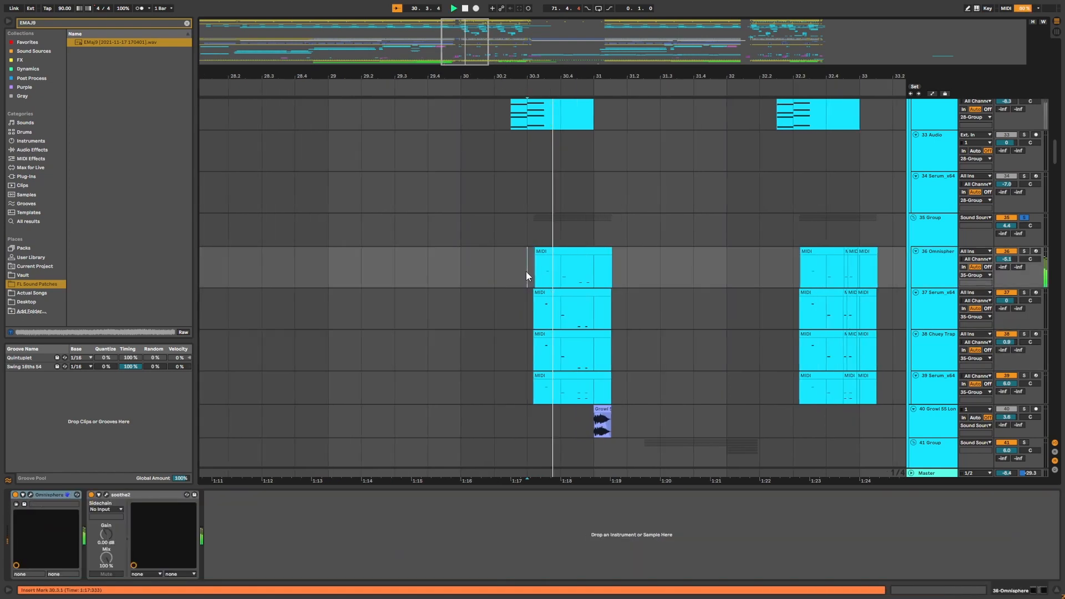
Select the 35 Group track and play its section around bar 30.
click(933, 232)
key(space)
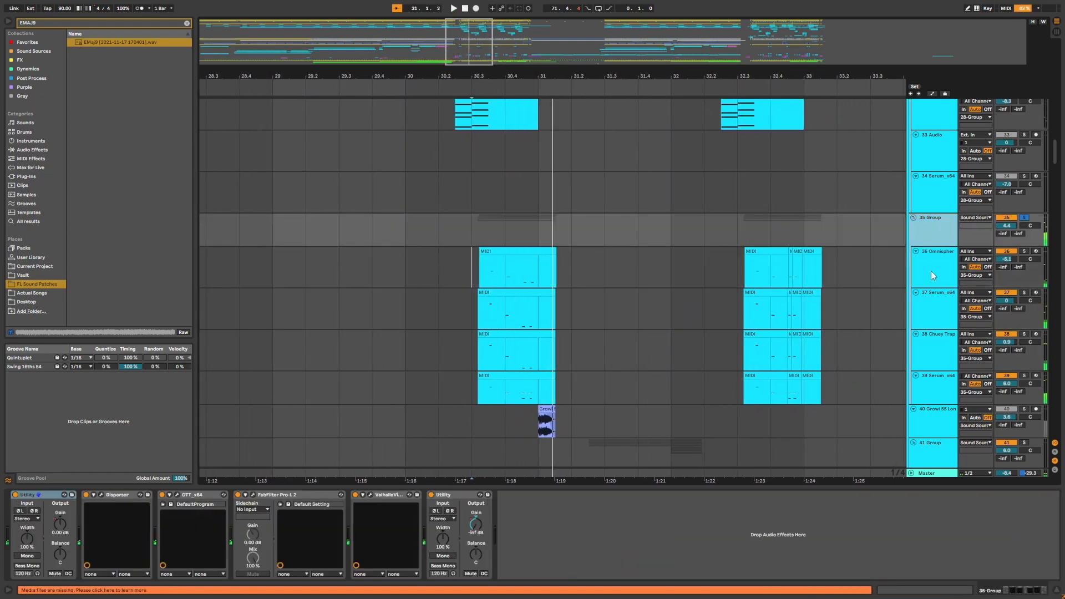
click(480, 284)
key(space)
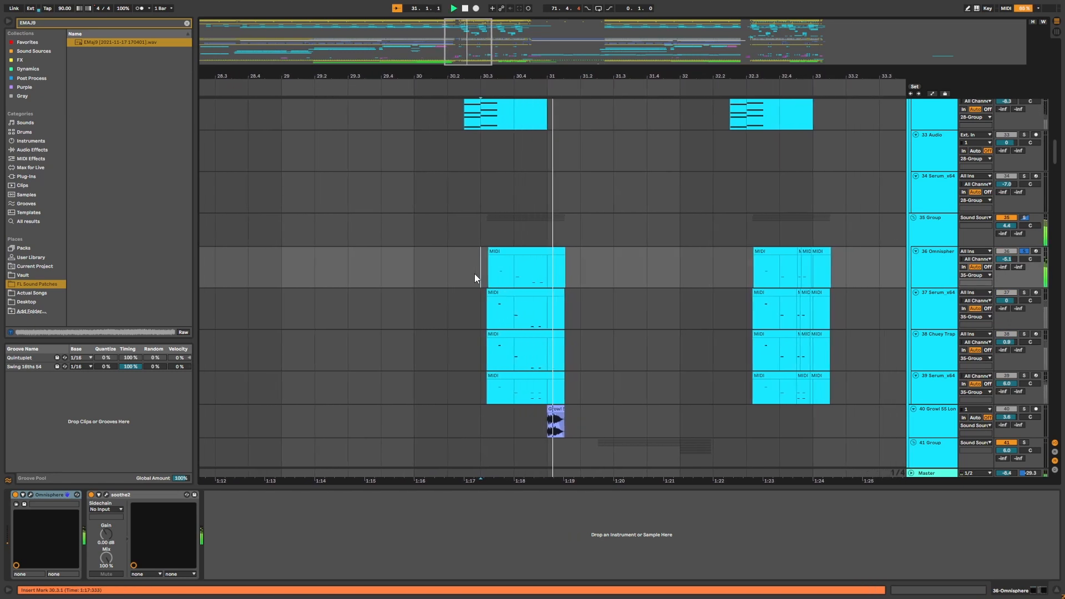
key(space)
scroll(471, 266, up, 1)
scroll(468, 280, down, 2)
Solo the 37 Serum_x64 track and play from bar 30.
click(1023, 284)
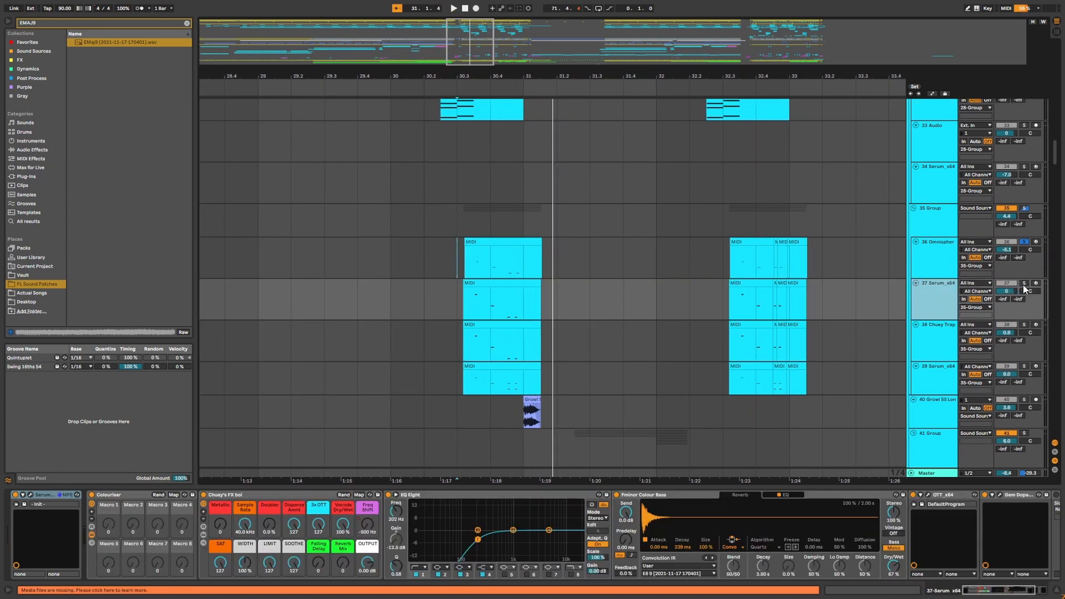
click(462, 312)
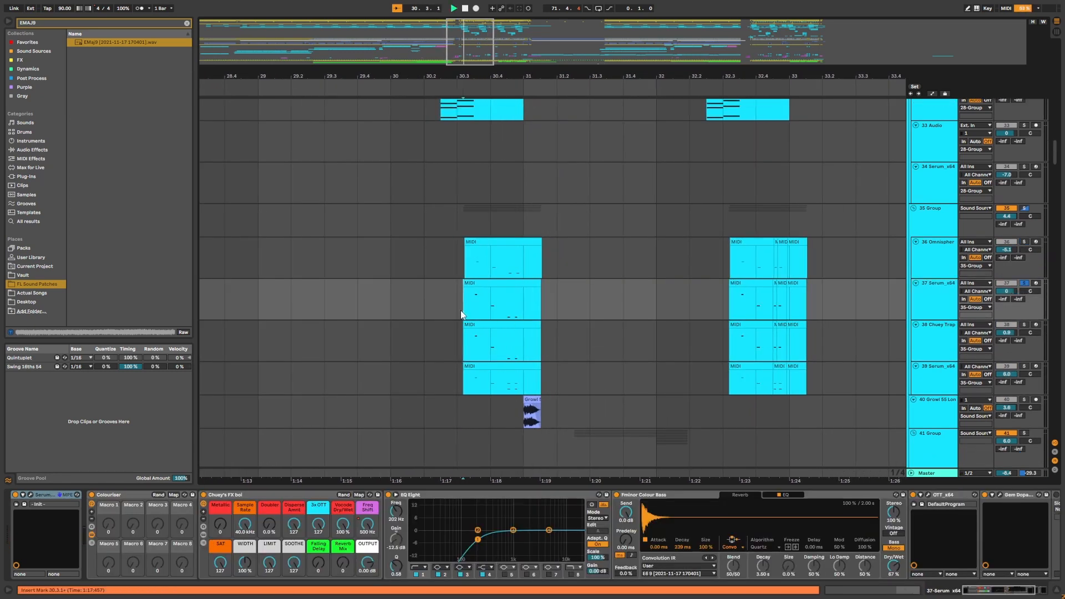
key(space)
Open the 37-Serum_x64 Serum window, close it, and play from bar 30 again.
click(31, 495)
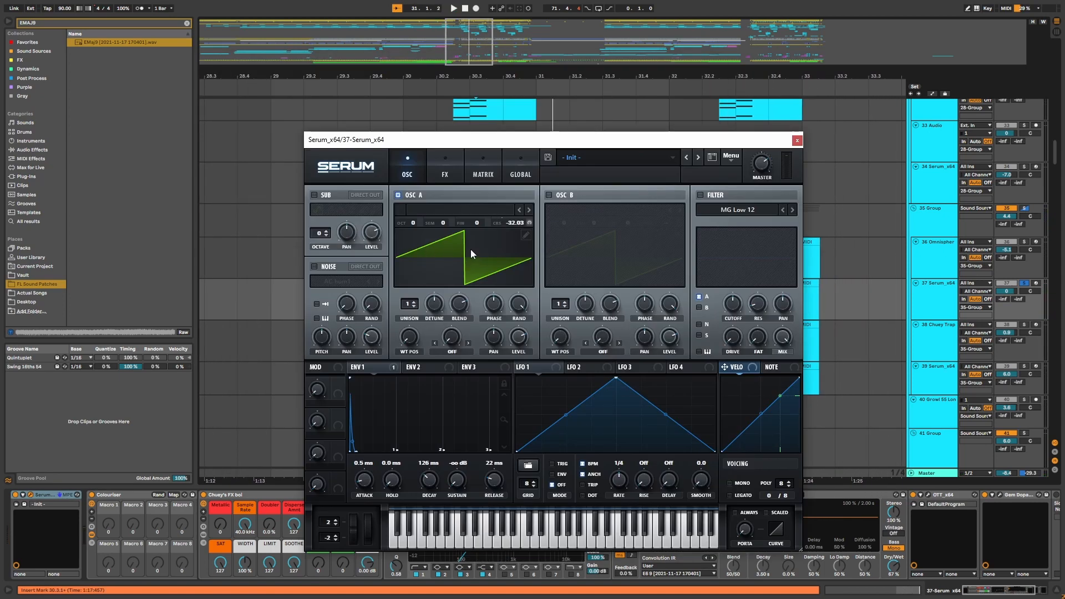
drag(536, 142, 545, 124)
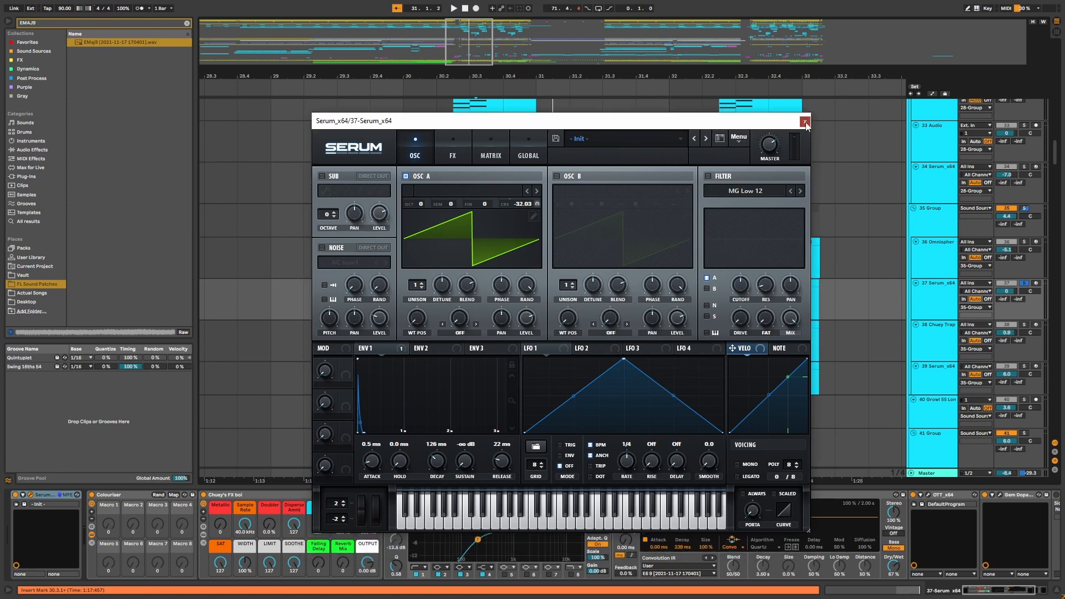
click(805, 122)
click(465, 313)
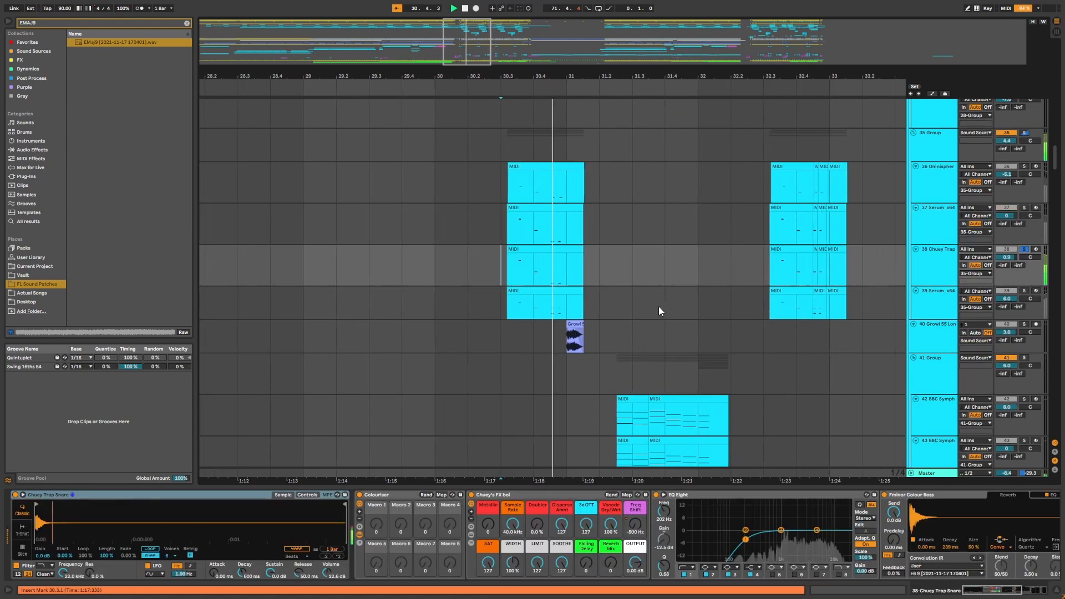
key(space)
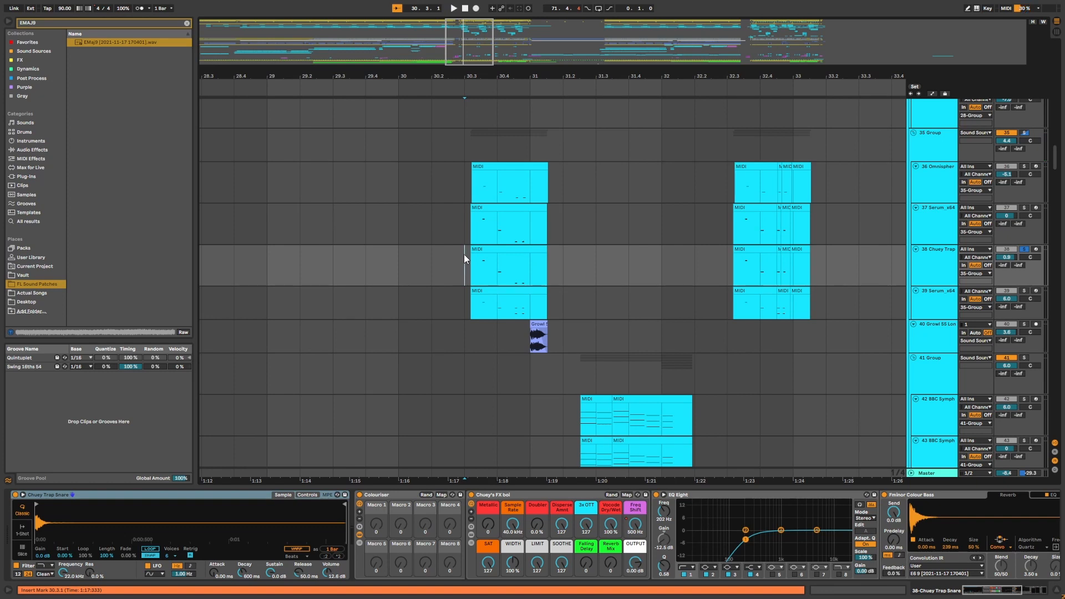
Select the 39 Serum_x64 track, solo it and play the section.
click(464, 305)
key(s)
key(space)
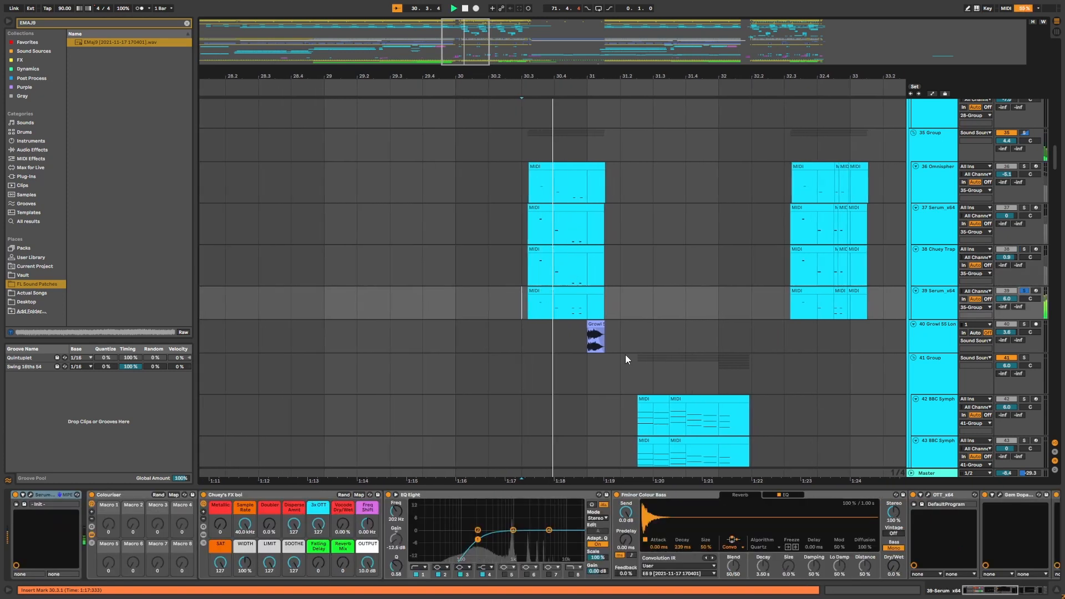
scroll(614, 355, up, 1)
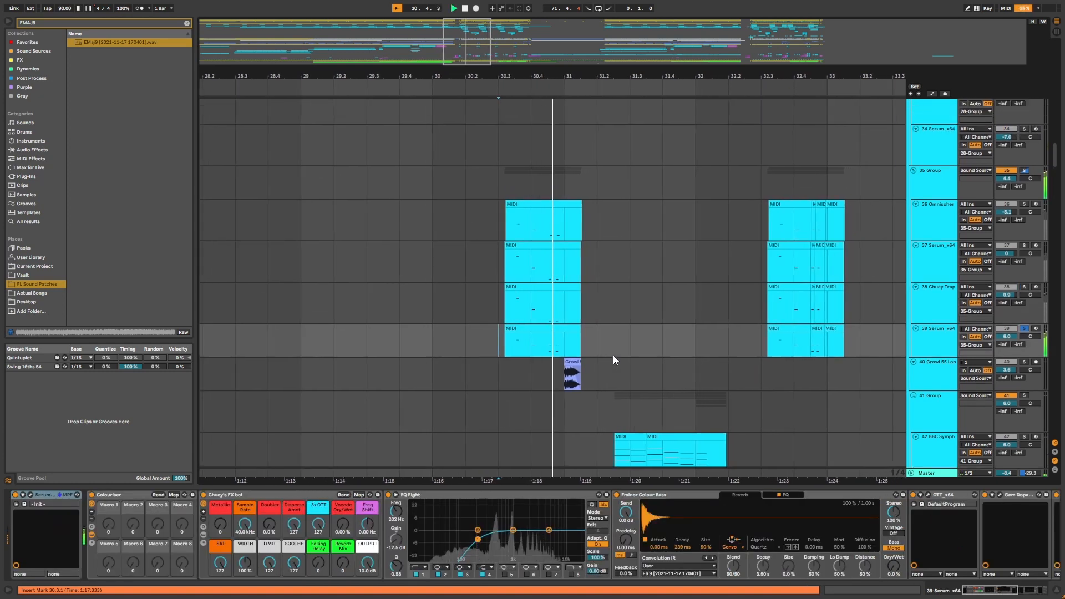
Select a time range on the 39 Serum_x64 track around bar 30, then open and close its Serum window.
key(space)
drag(463, 344, 560, 344)
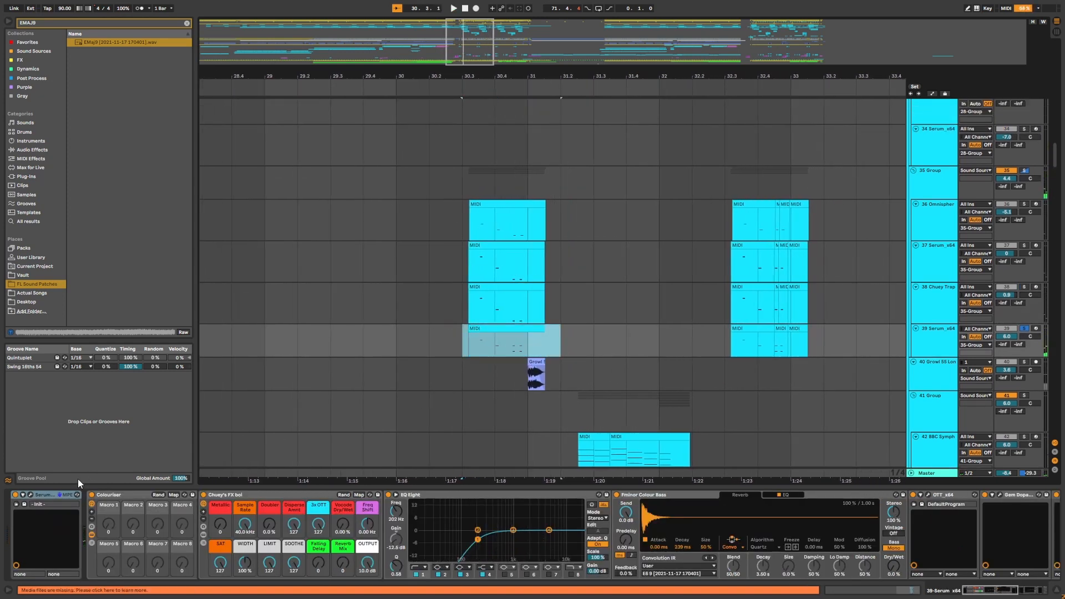
click(31, 496)
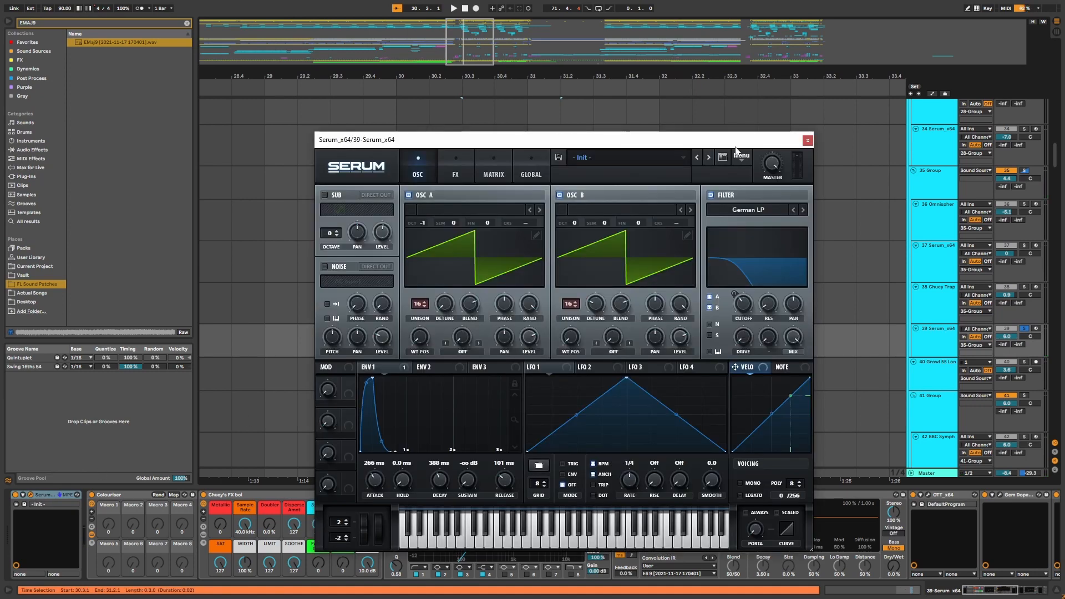
click(829, 135)
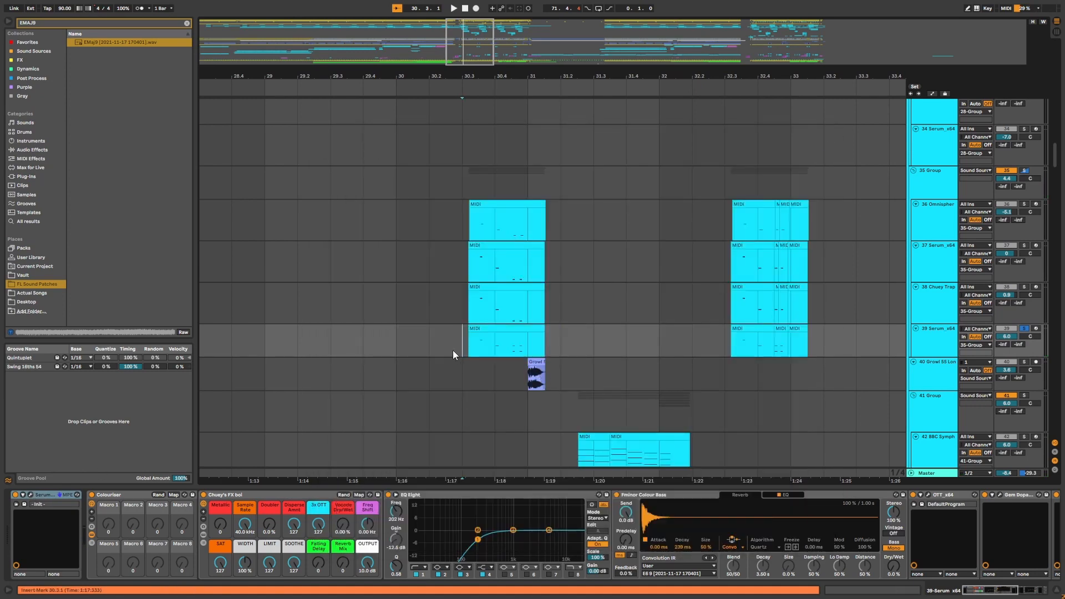
Select the 40 Growl 55 Longer track and play its section around bar 31.
scroll(453, 351, up, 1)
drag(532, 76, 541, 72)
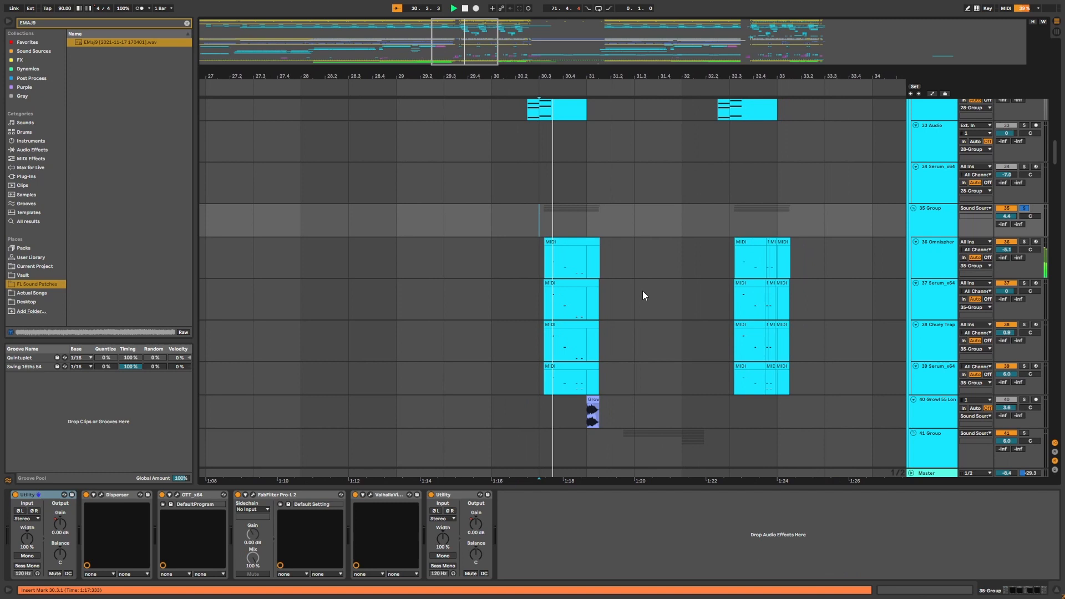
drag(594, 77, 574, 84)
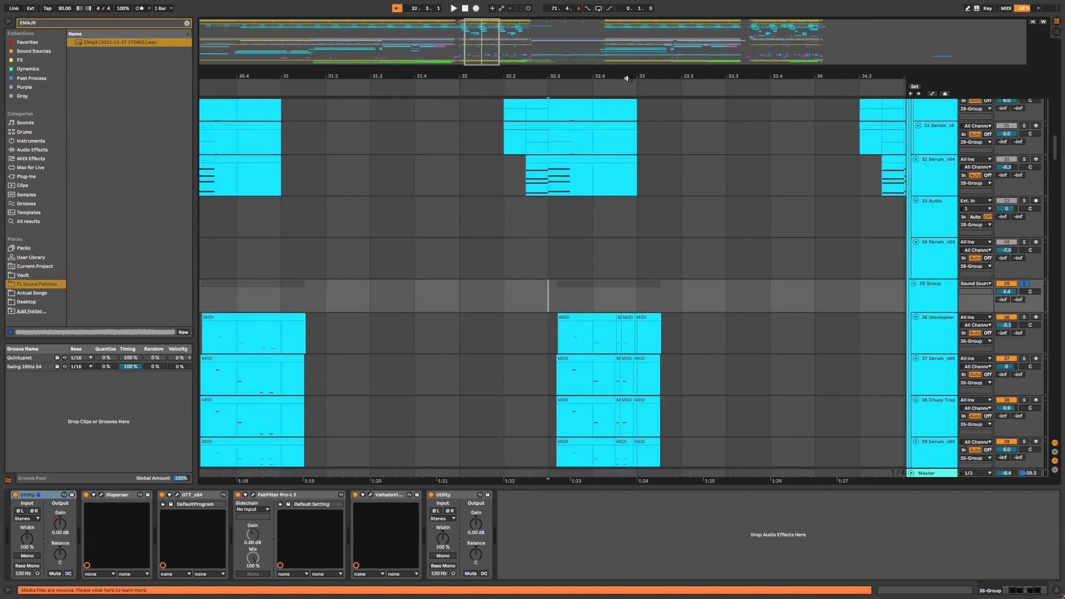
mouse_move(628, 78)
mouse_down()
mouse_move(637, 75)
mouse_move(636, 93)
mouse_move(641, 76)
mouse_move(624, 95)
mouse_move(616, 79)
mouse_up()
scroll(620, 247, down, 2)
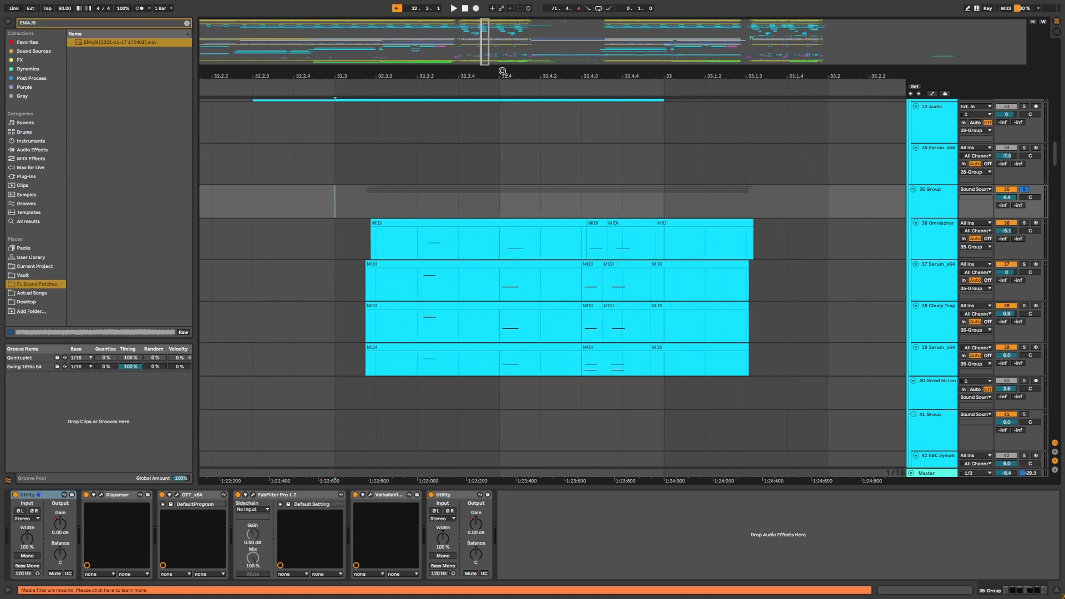
drag(502, 74, 476, 103)
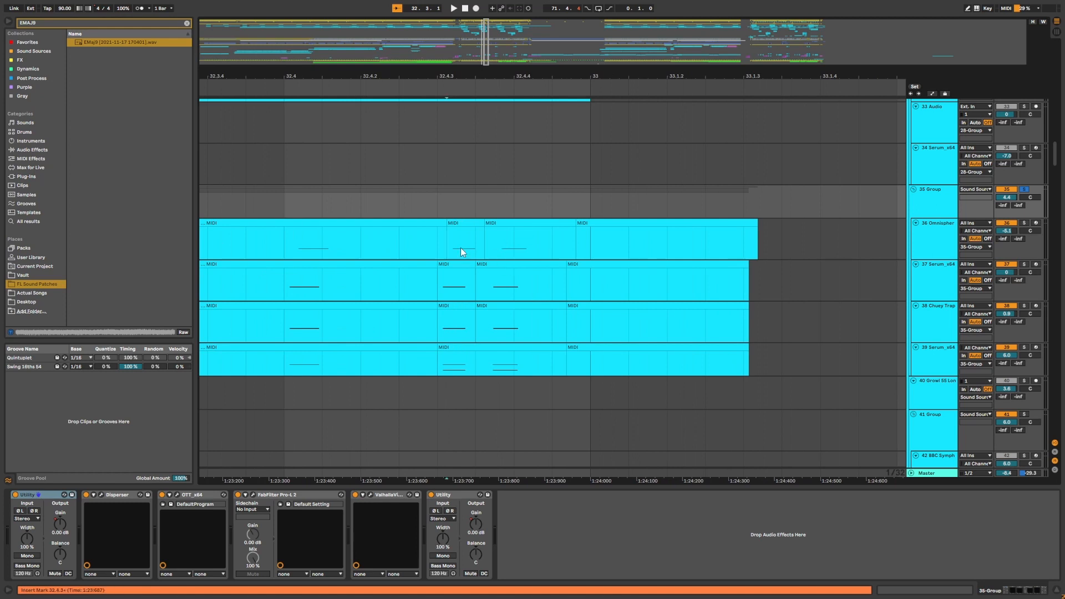
drag(443, 245, 587, 355)
drag(504, 91, 527, 92)
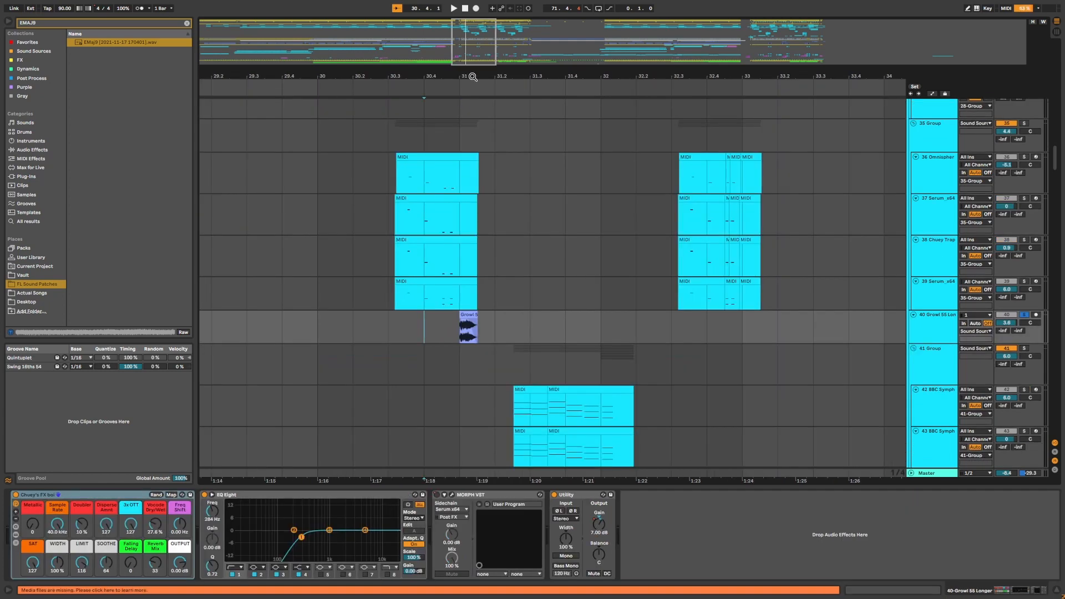
drag(473, 77, 473, 94)
click(452, 336)
key(space)
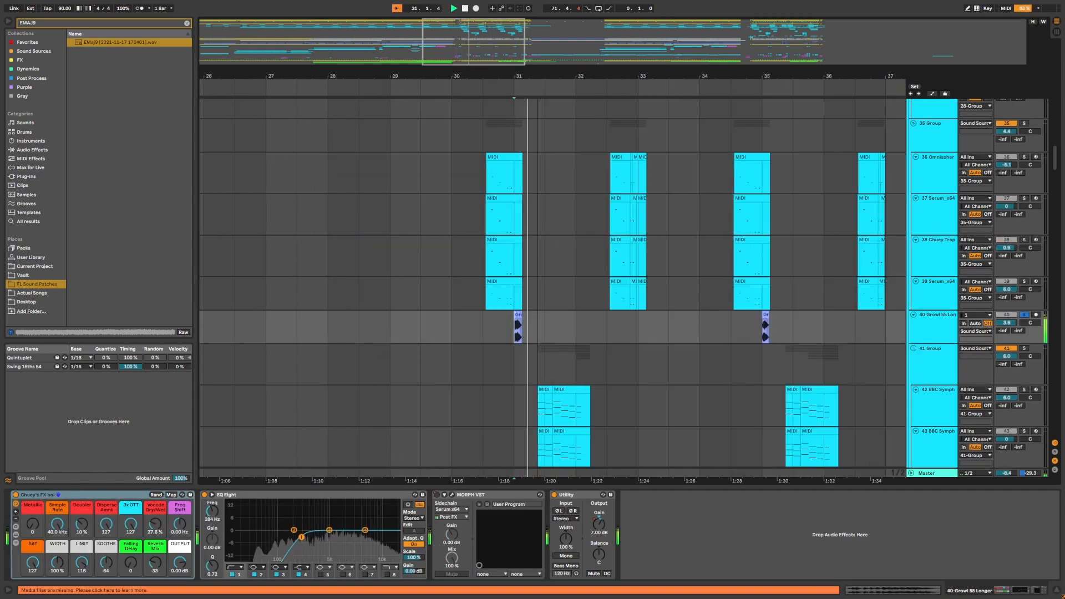
key(space)
Examine the Growl 55 Longer sample clips on track 40 around bars 31 and 35.
drag(538, 77, 207, 478)
click(446, 315)
scroll(446, 315, up, 5)
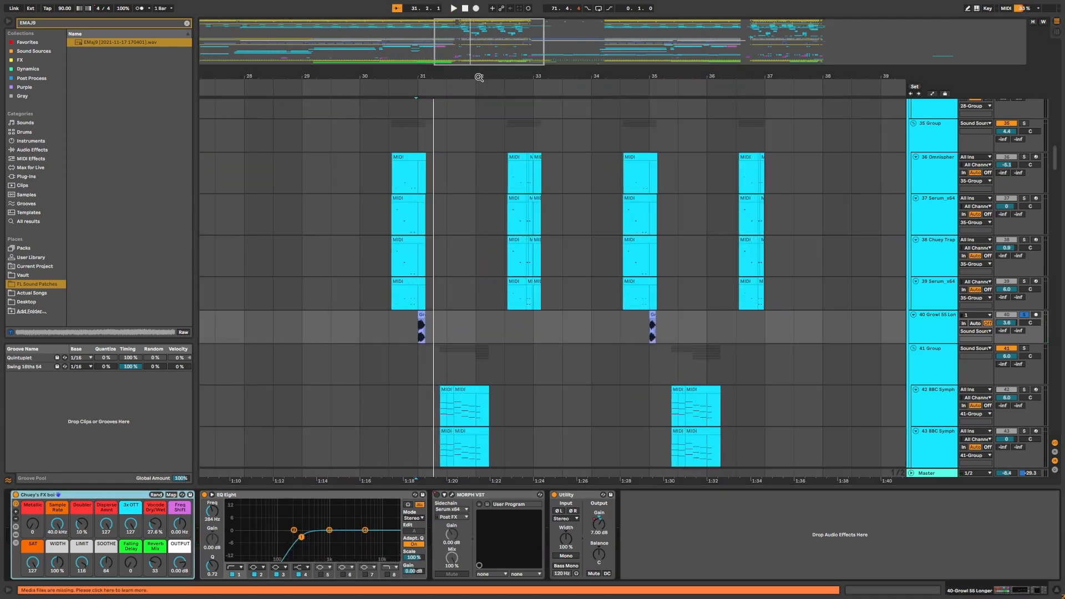
drag(479, 77, 467, 74)
scroll(272, 344, down, 1)
scroll(671, 311, right, 3)
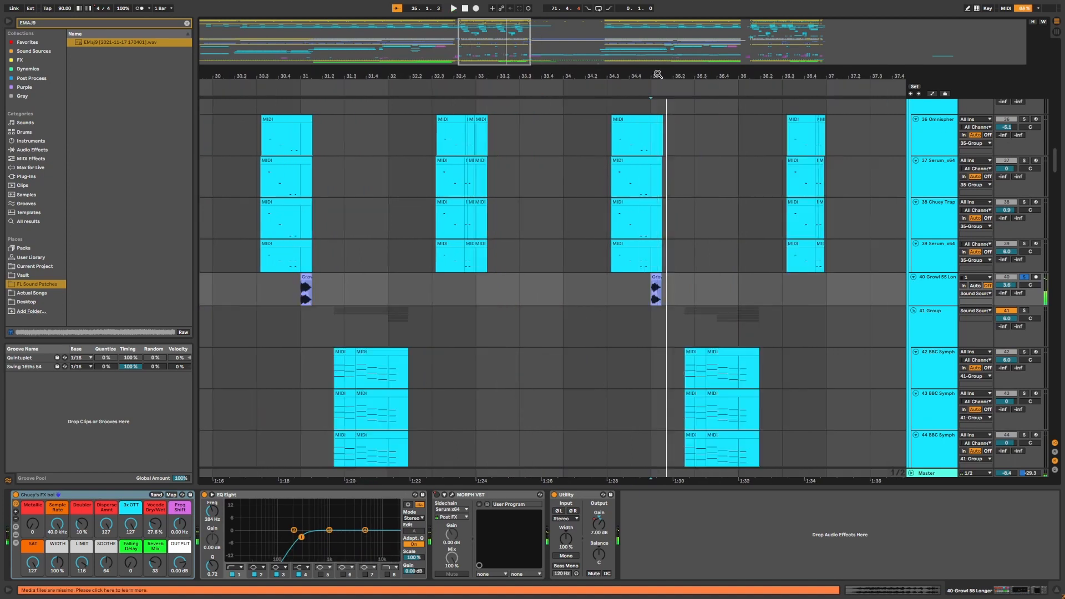
drag(663, 79, 636, 245)
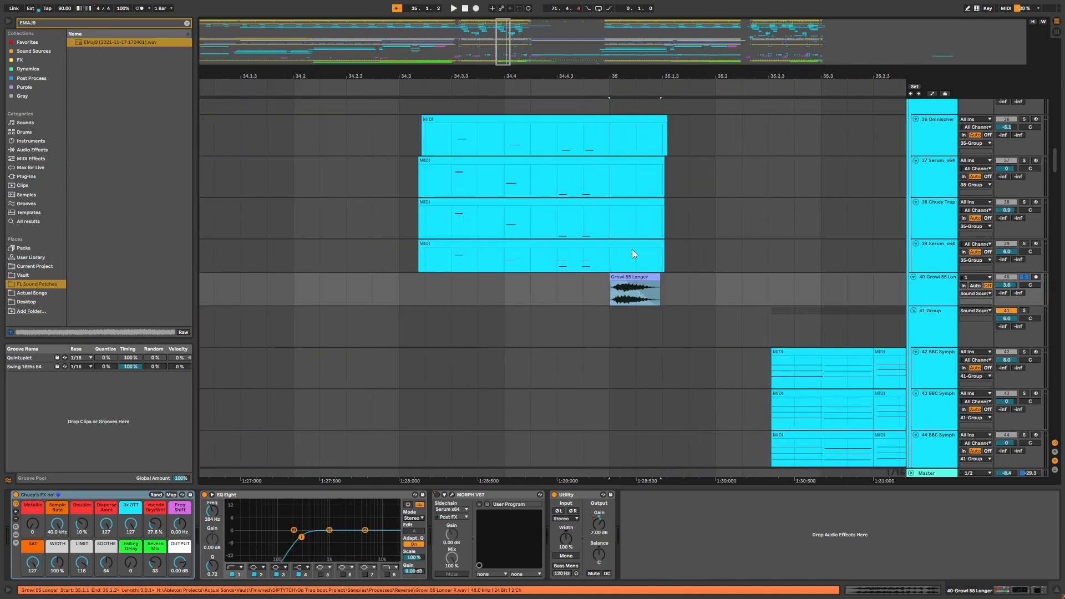
mouse_move(637, 75)
mouse_down()
mouse_move(639, 22)
mouse_move(664, 74)
mouse_up()
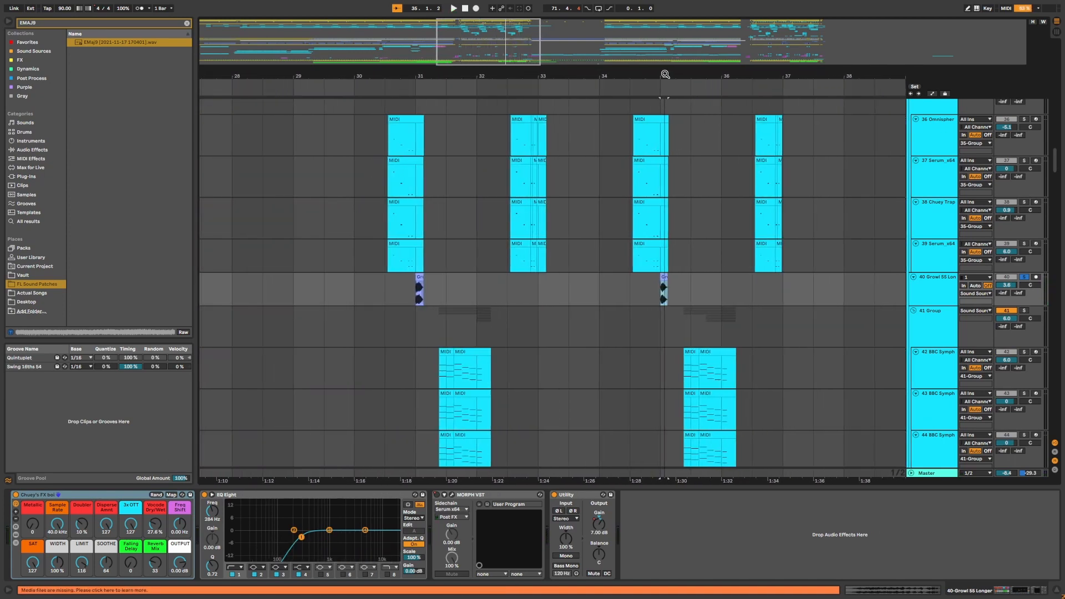
Solo the 42 BBC Symph track and play from bar 31.
scroll(433, 300, down, 2)
click(425, 303)
click(1024, 235)
key(space)
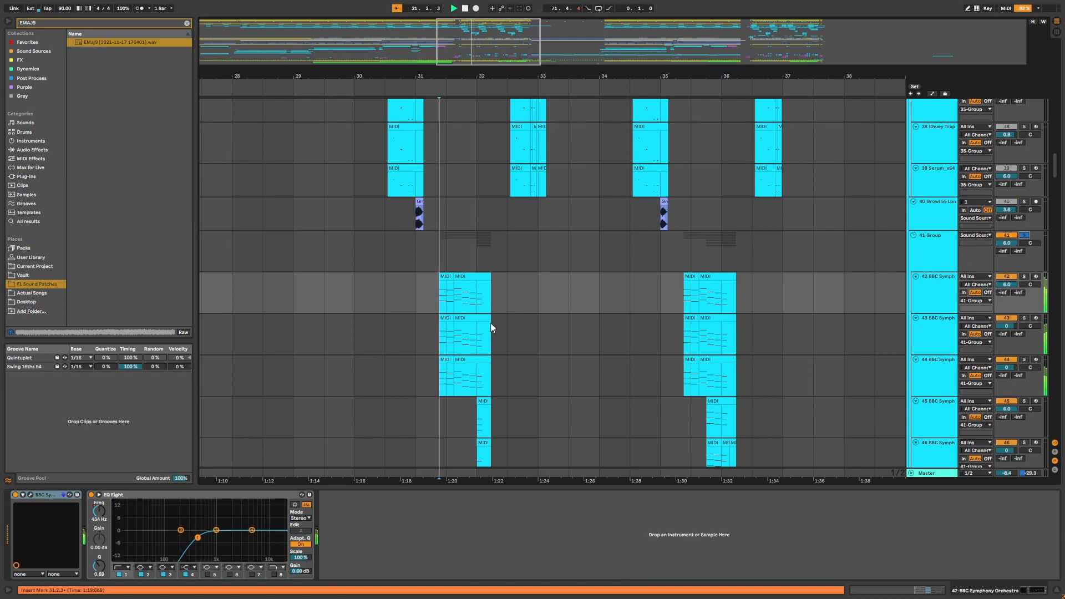
key(space)
Play the 42 BBC Symph clips, then open and close its BBC Symphony Orchestra window.
drag(587, 77, 589, 140)
scroll(592, 245, down, 2)
scroll(591, 248, down, 2)
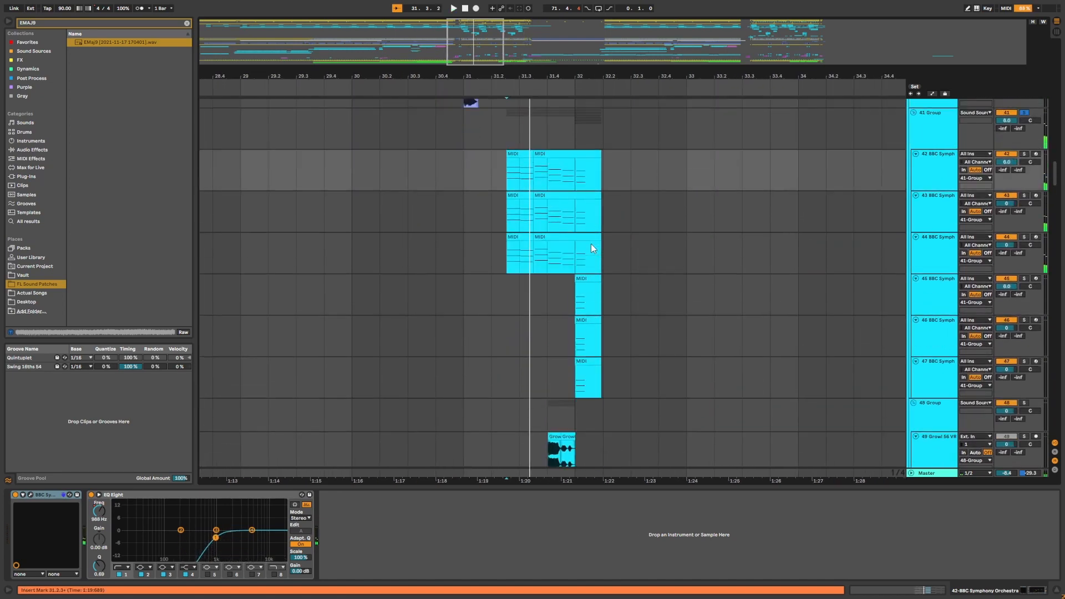
click(506, 204)
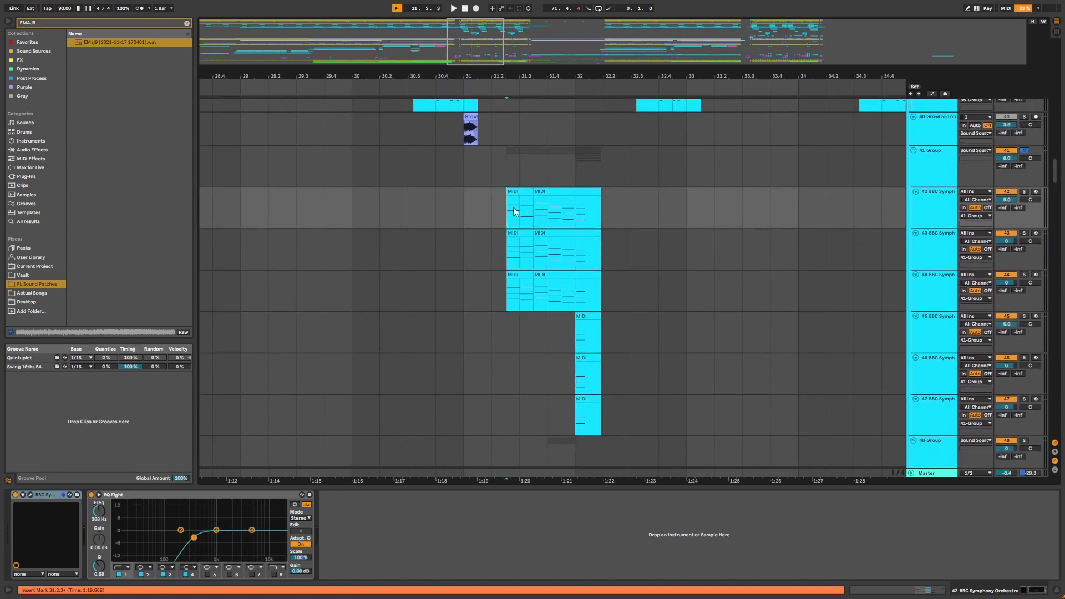
key(space)
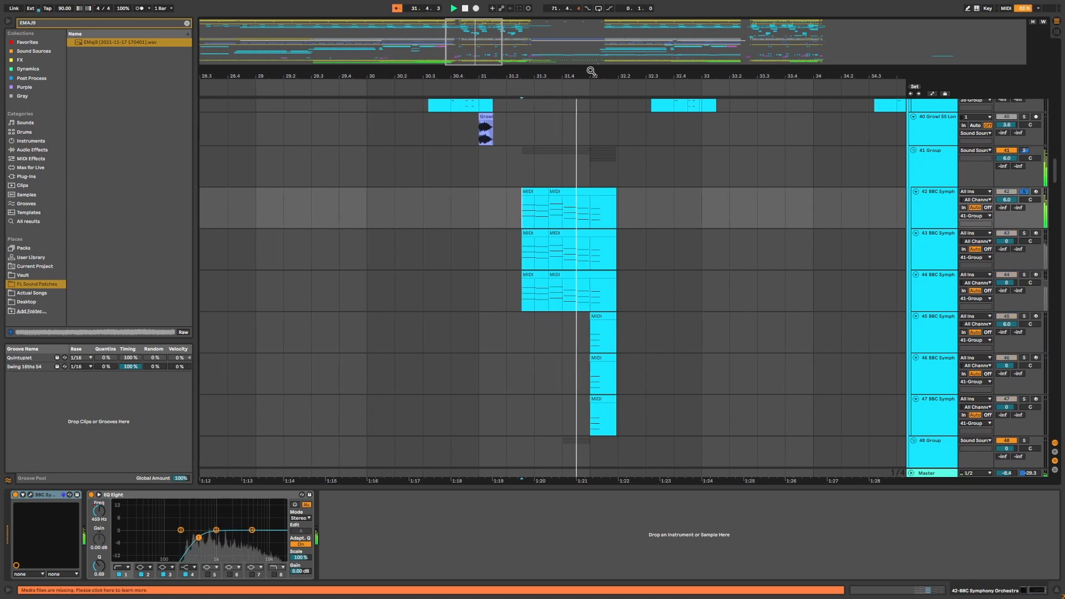
click(32, 495)
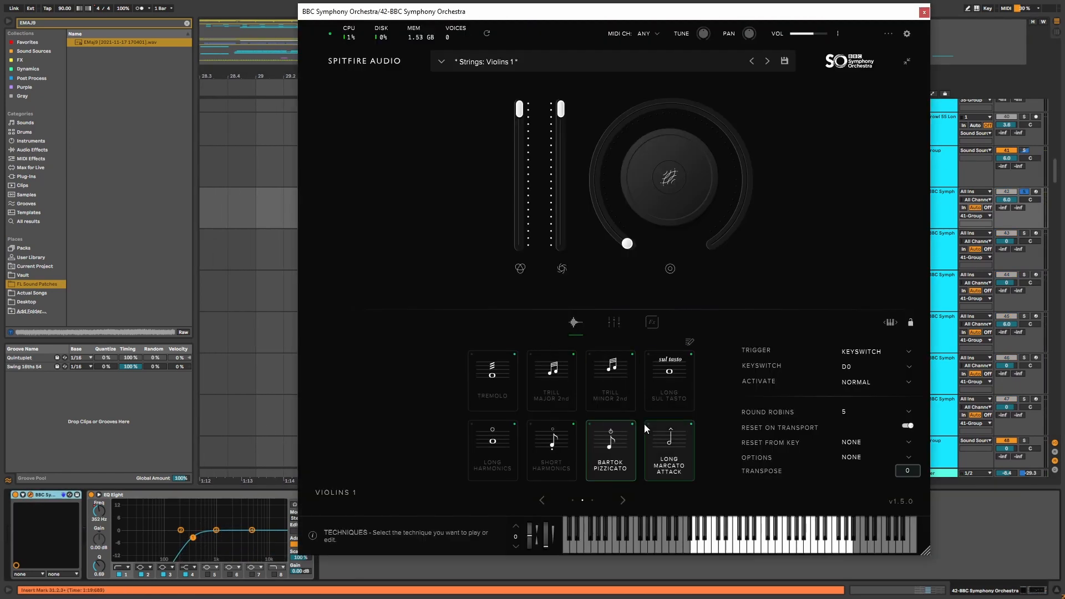
click(925, 13)
Solo the 44 BBC Symph track and play its section from bar 31.
click(579, 258)
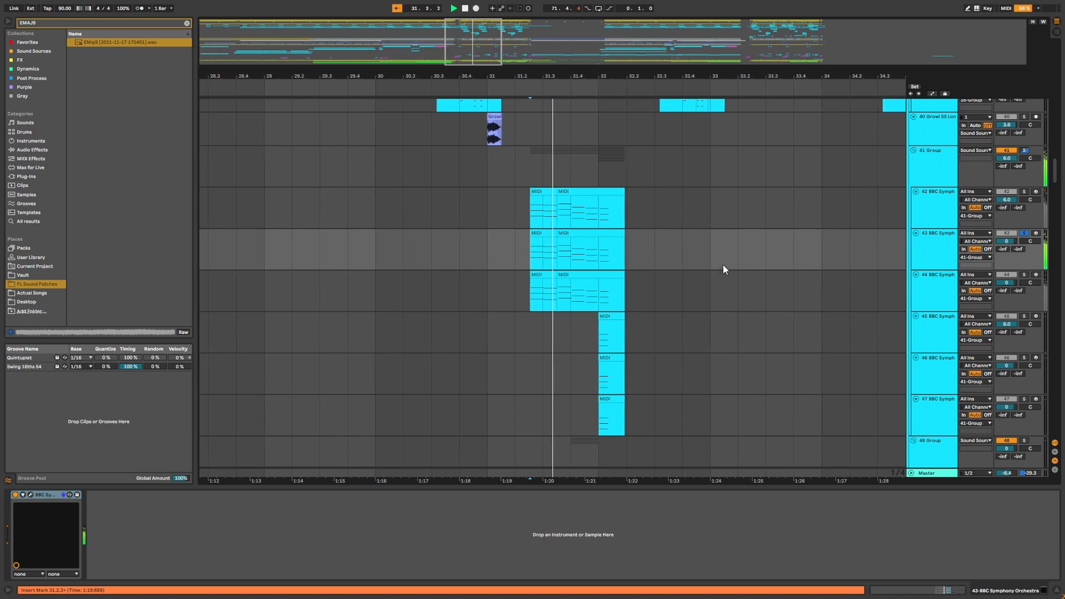
click(1025, 276)
key(space)
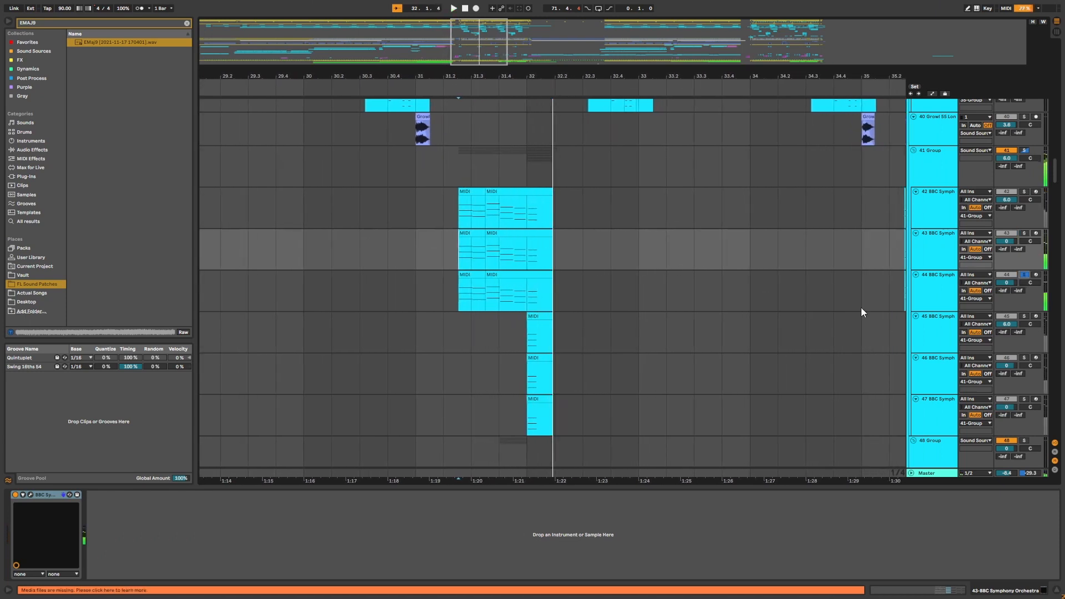
click(454, 293)
key(space)
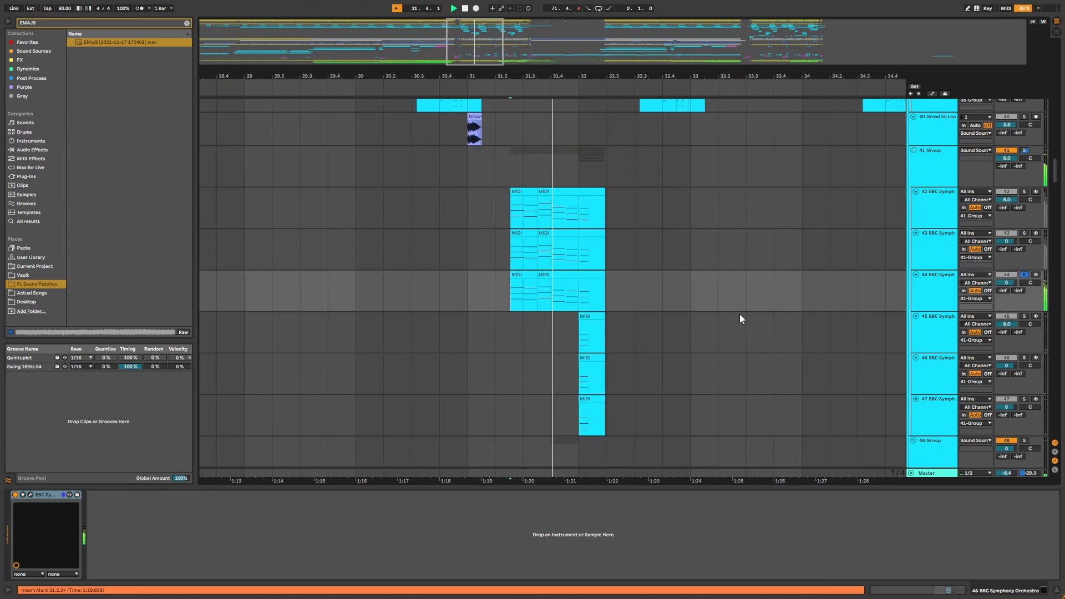
click(30, 495)
key(space)
click(914, 49)
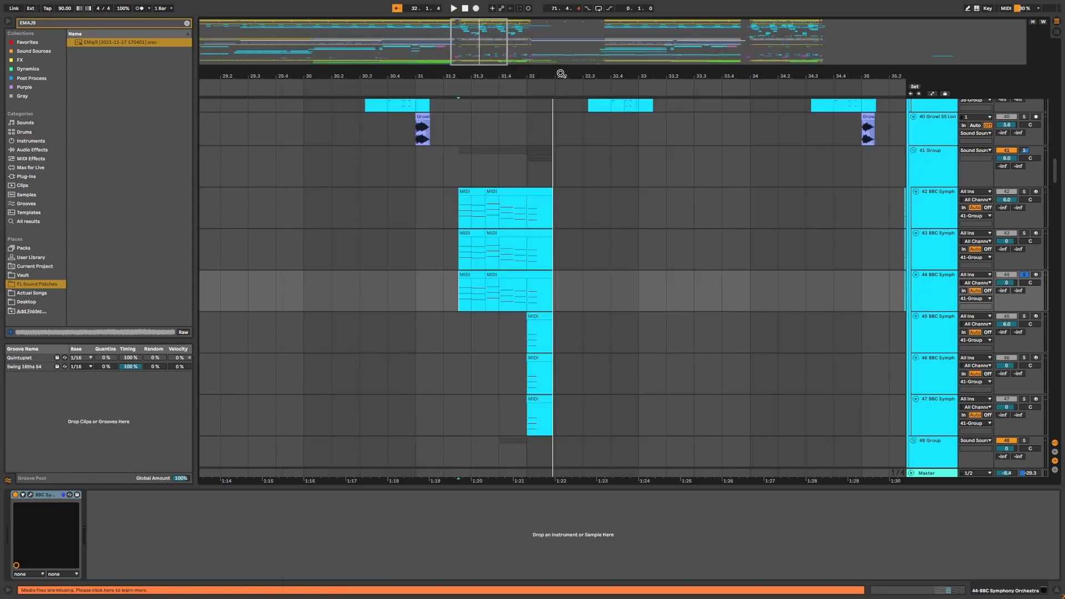
Select the 45 to 47 BBC Symph tracks, solo them together and play from bar 32.
drag(561, 73, 593, 71)
scroll(551, 332, down, 1)
click(932, 309)
shift+click(936, 385)
key(s)
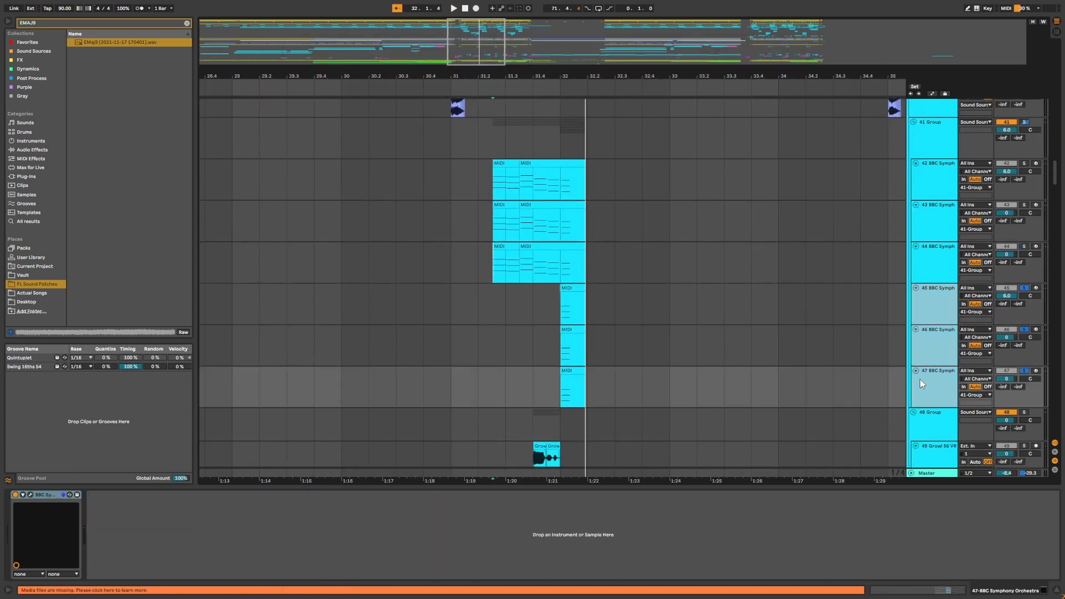
click(558, 306)
key(space)
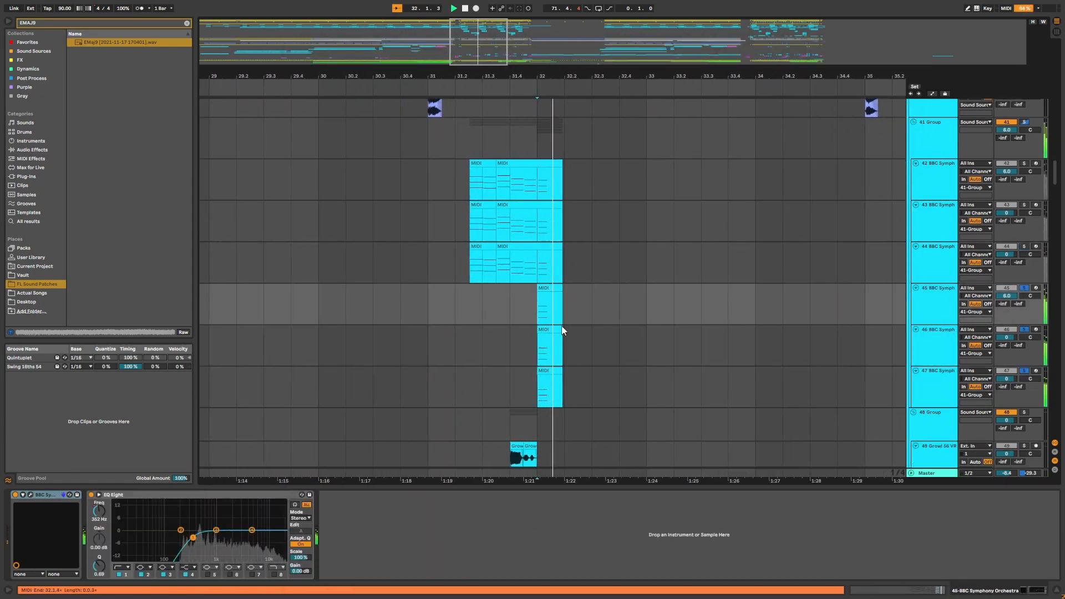
Select all BBC Symph tracks from 42 to 47 and solo them together.
click(930, 181)
click(930, 402)
click(937, 316)
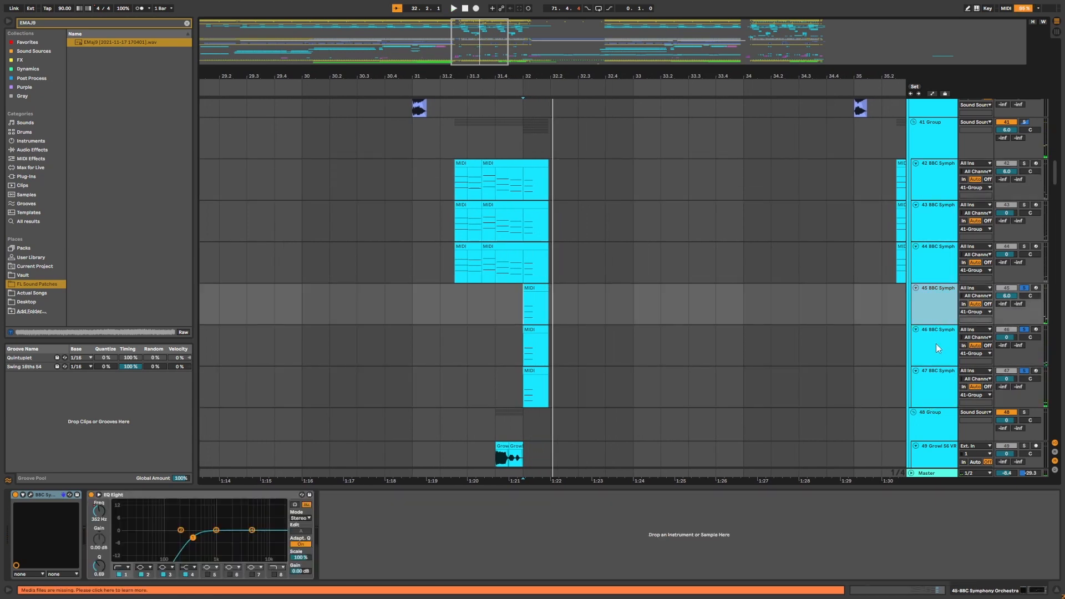
click(937, 344)
click(936, 378)
click(932, 170)
click(932, 219)
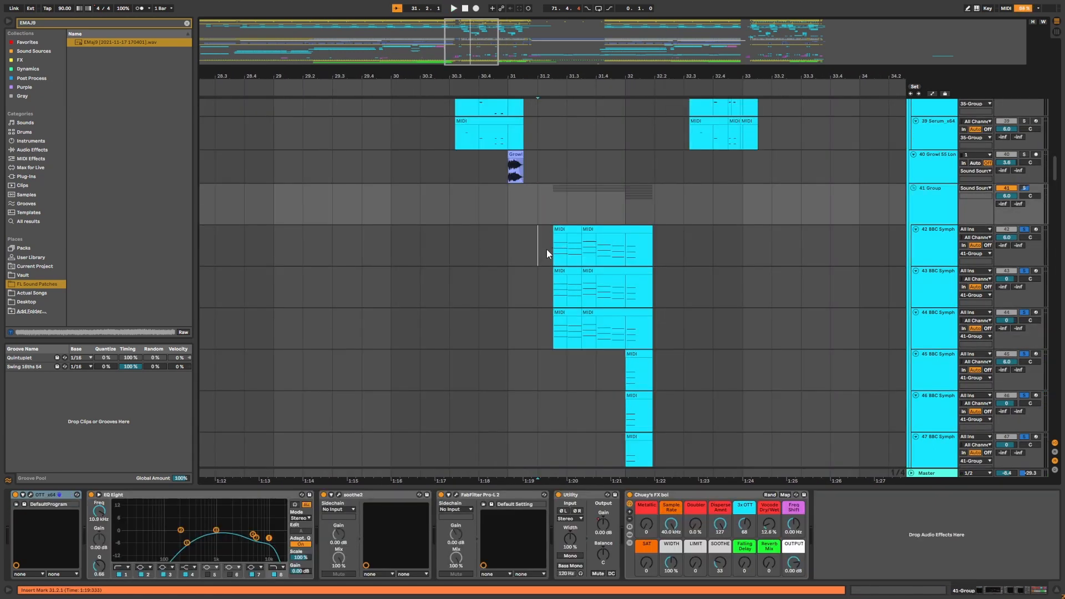
Select the 41 Group track to view its effect chain.
click(547, 249)
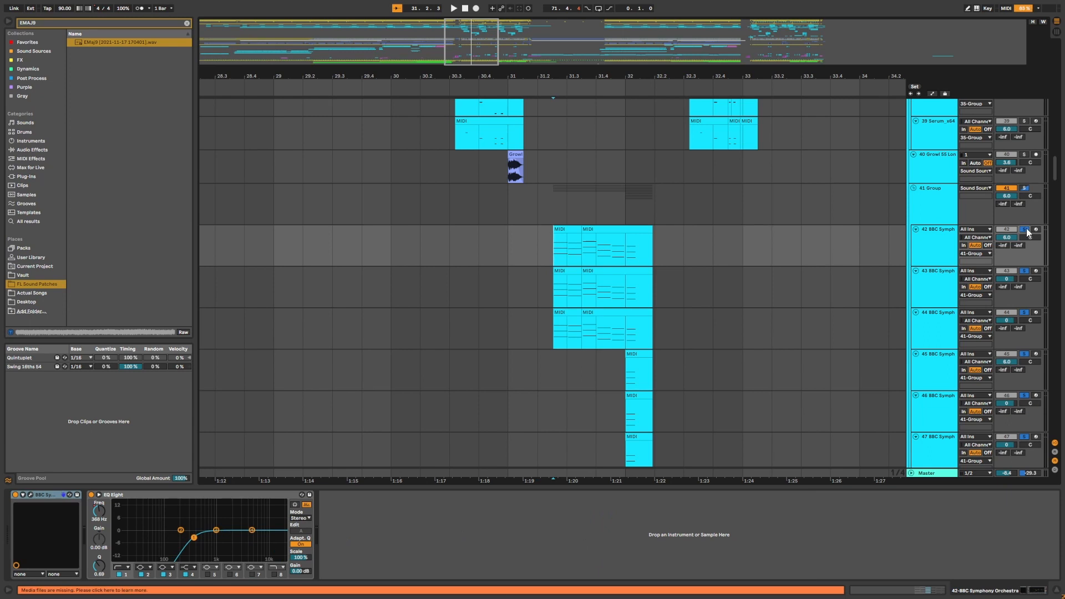
mouse_move(596, 78)
mouse_down()
mouse_move(555, 103)
mouse_move(586, 94)
mouse_up()
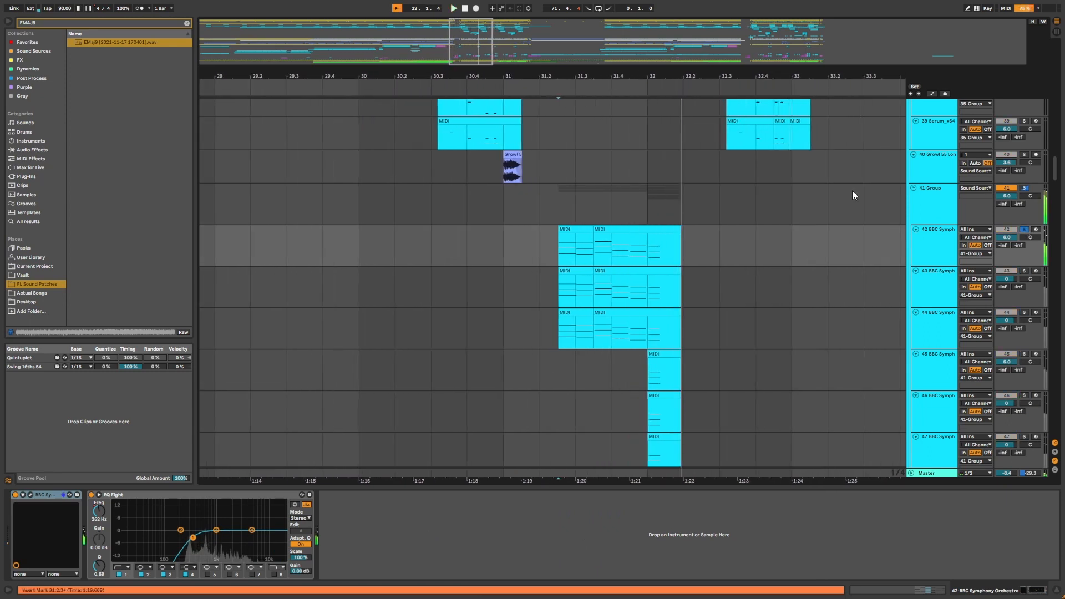
click(923, 211)
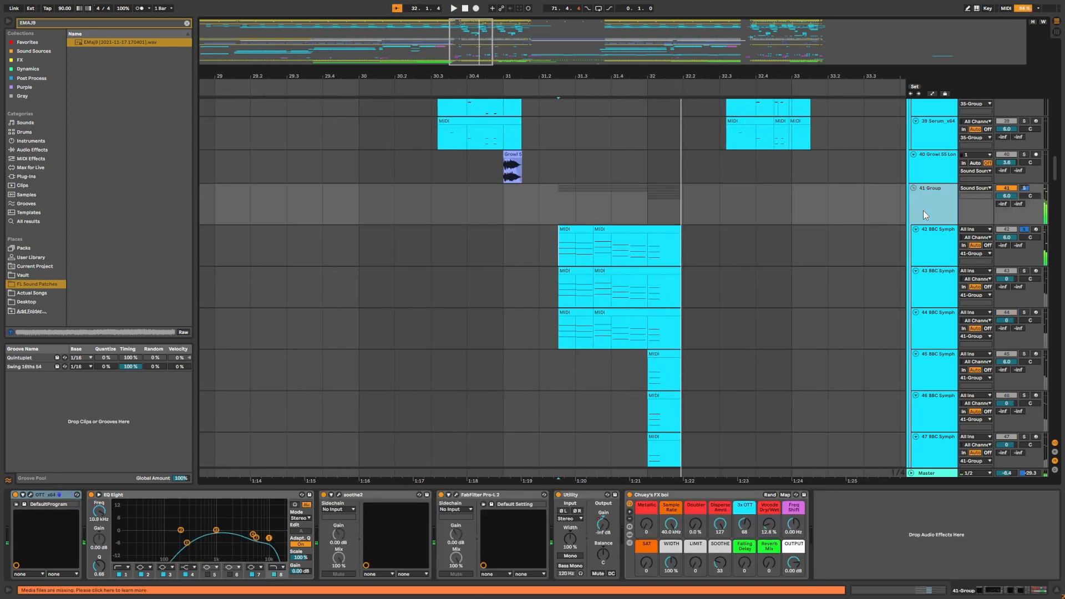
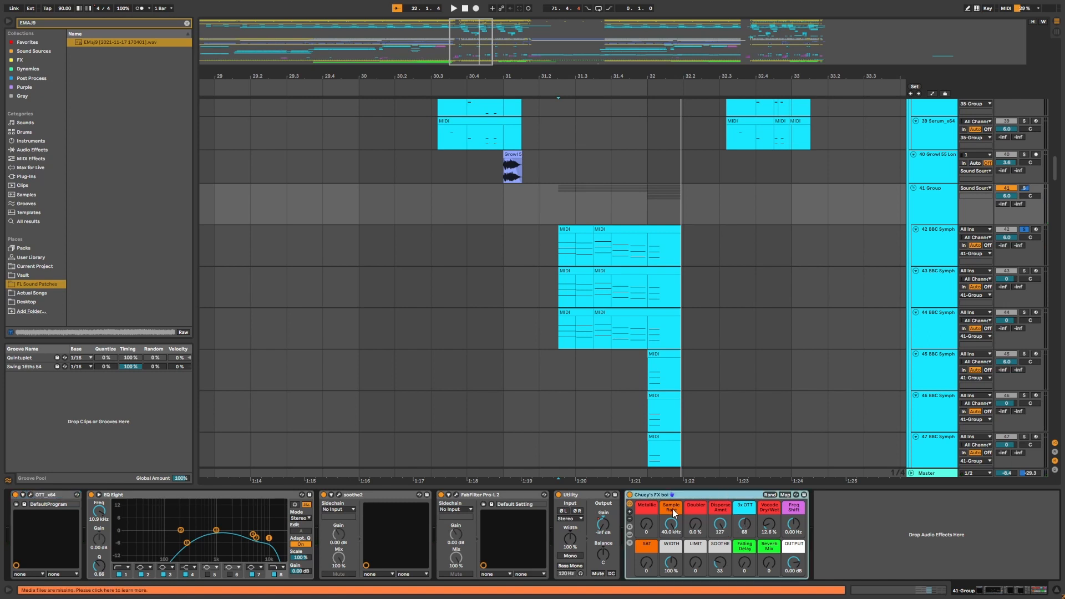
Select the 48 Group track and play its Growl clips from around bar 31.4.
click(519, 294)
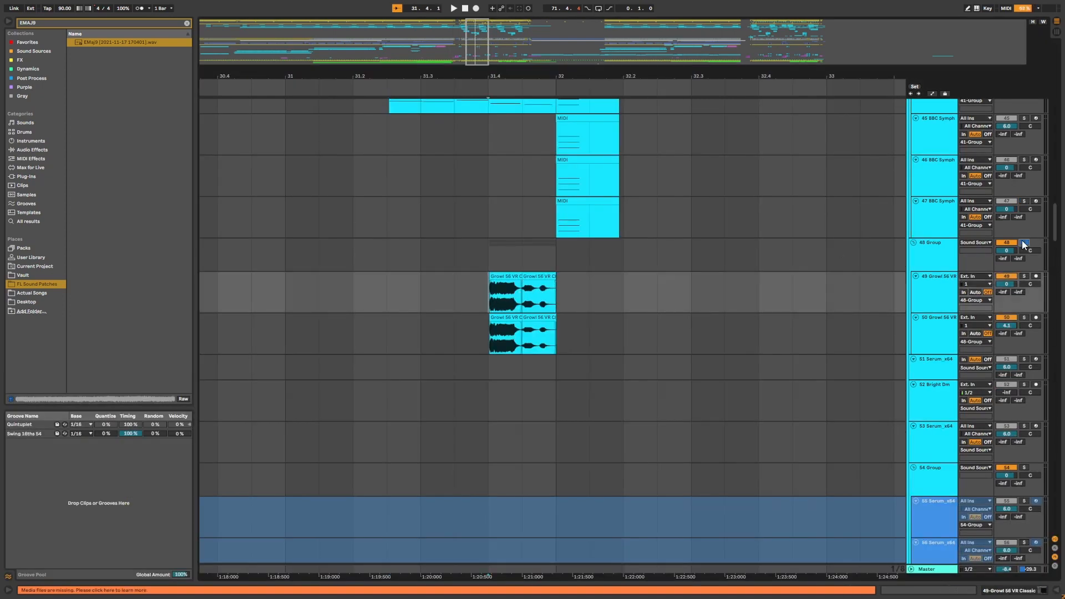
click(479, 253)
key(space)
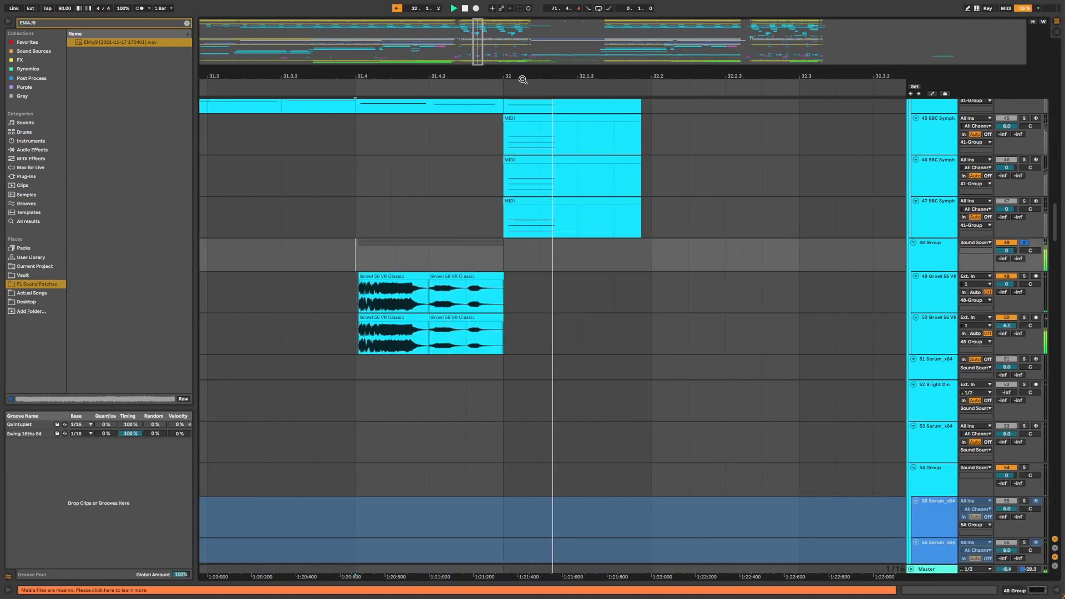
drag(524, 78, 622, 74)
key(space)
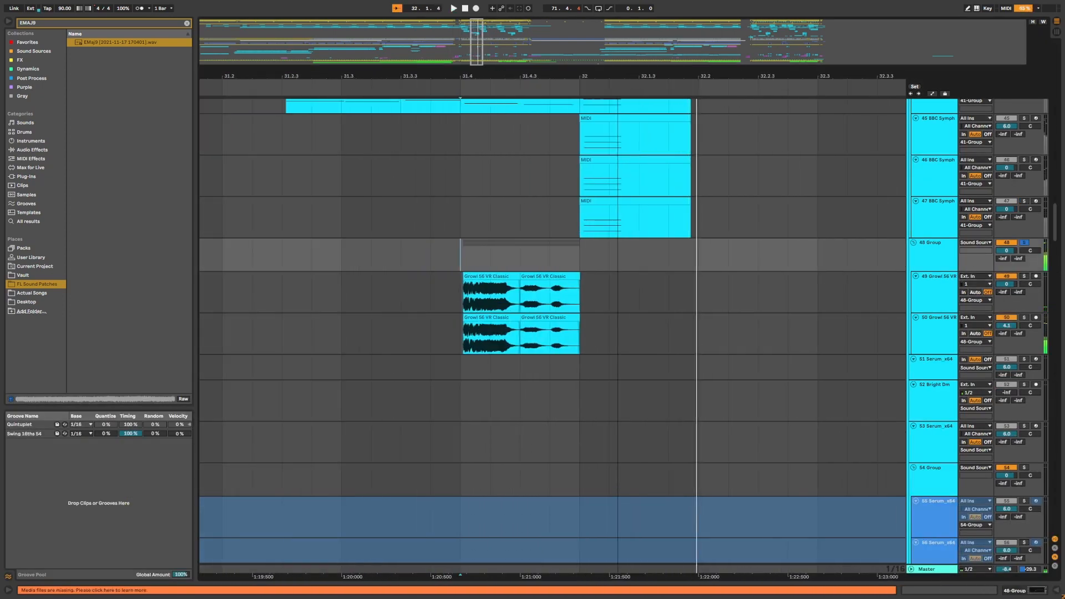
Select the 50 Growl 56 VR track and play from the start of the Growl clips at bar 31.4.
click(756, 331)
scroll(545, 129, up, 3)
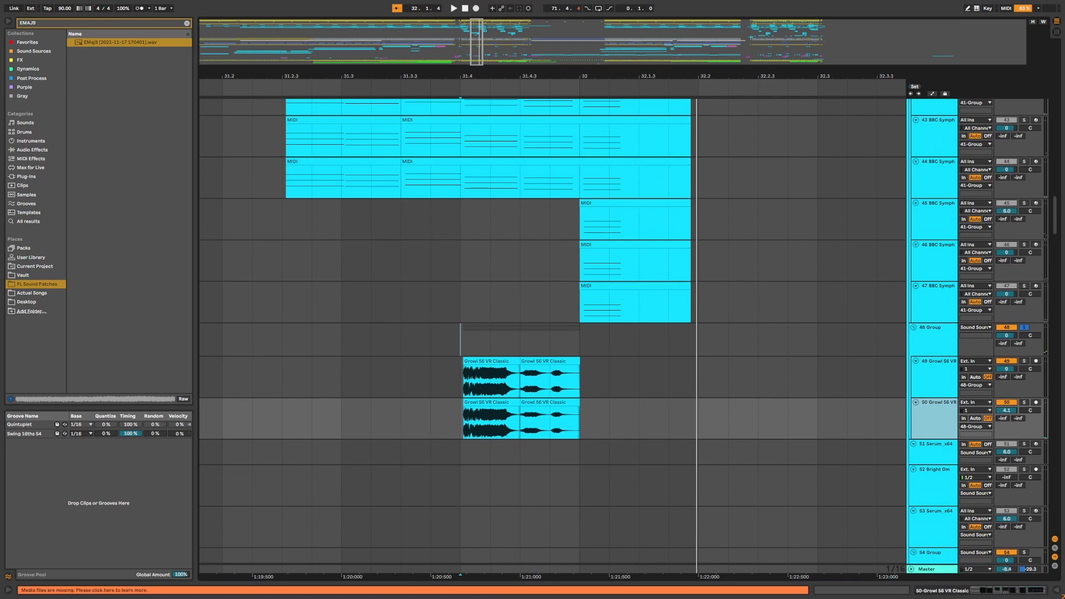
drag(540, 77, 585, 81)
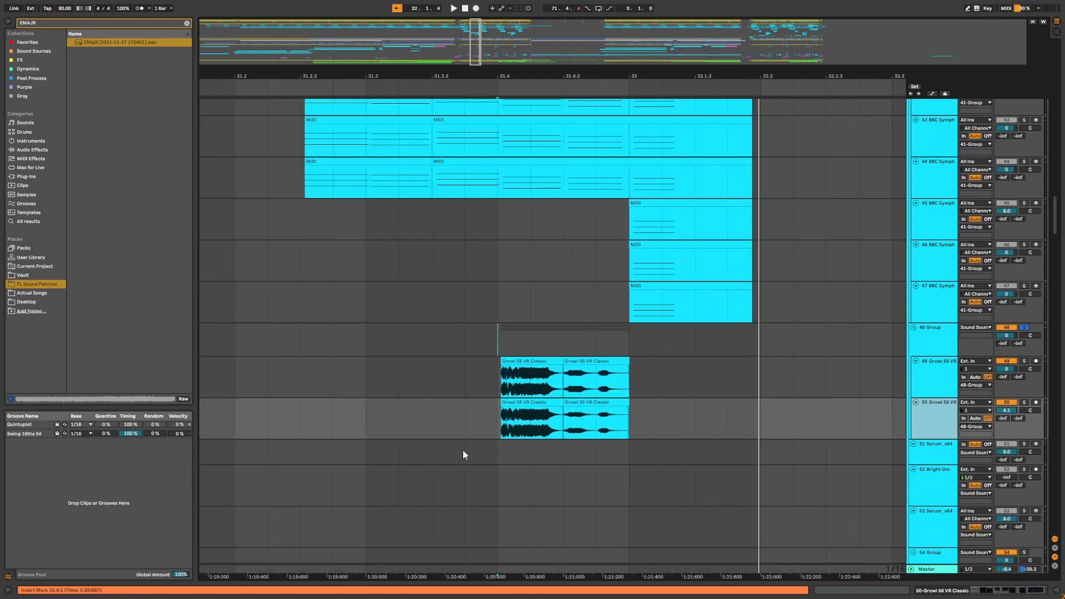
click(510, 389)
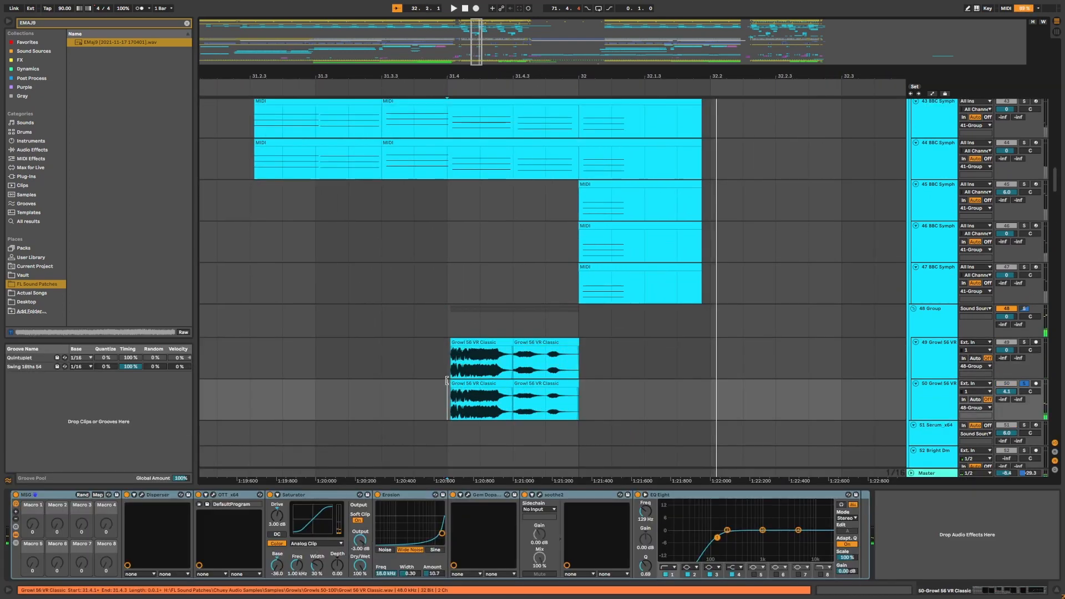
key(space)
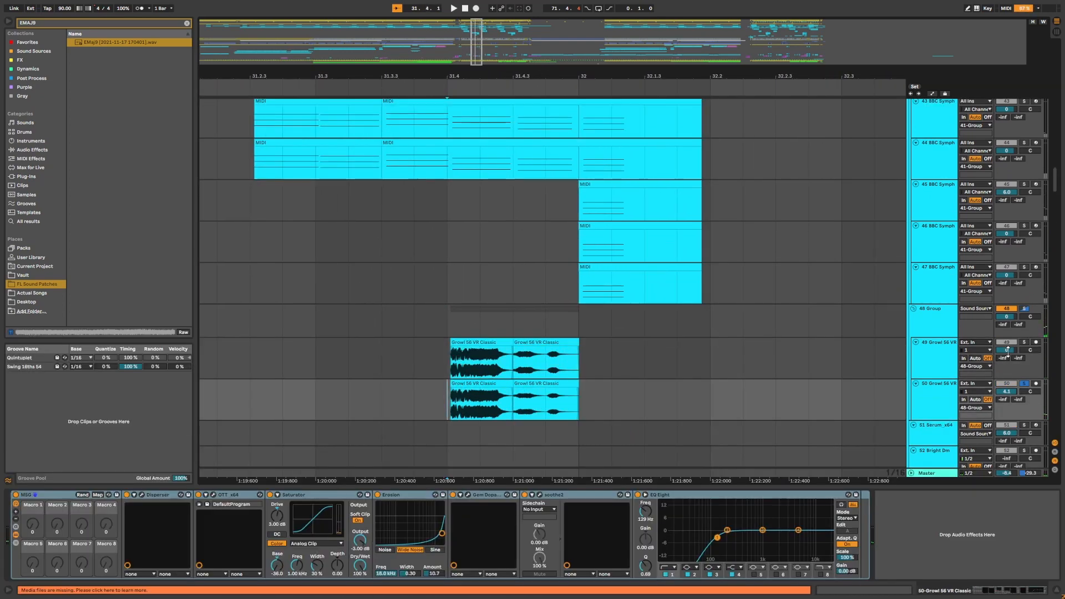
Open the 49 Growl 56 VR track's MORPH VST plugin window, inspect it and close it.
click(437, 374)
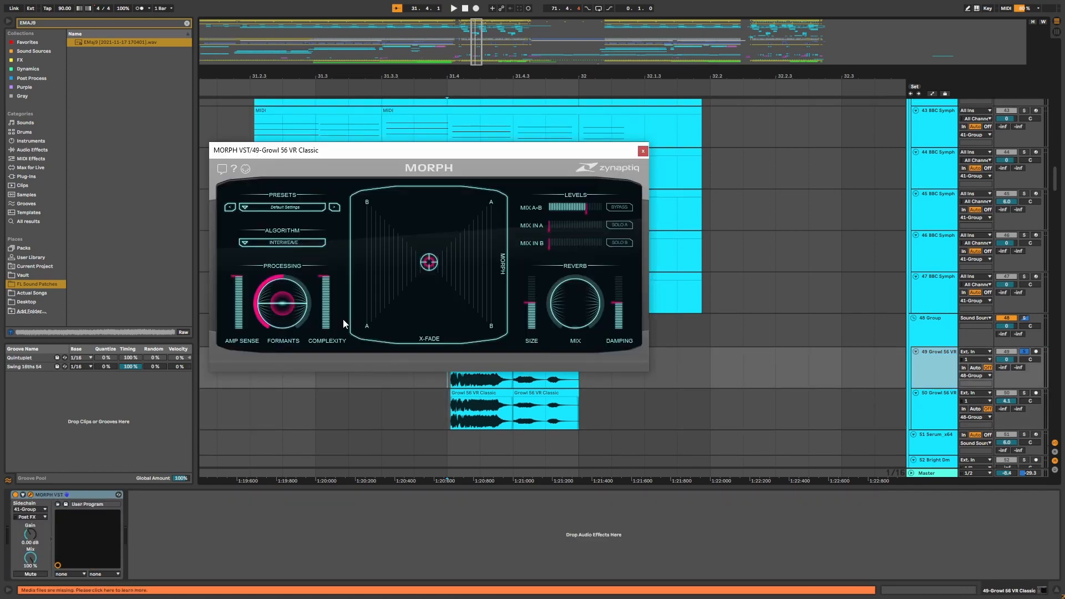
drag(526, 154, 747, 198)
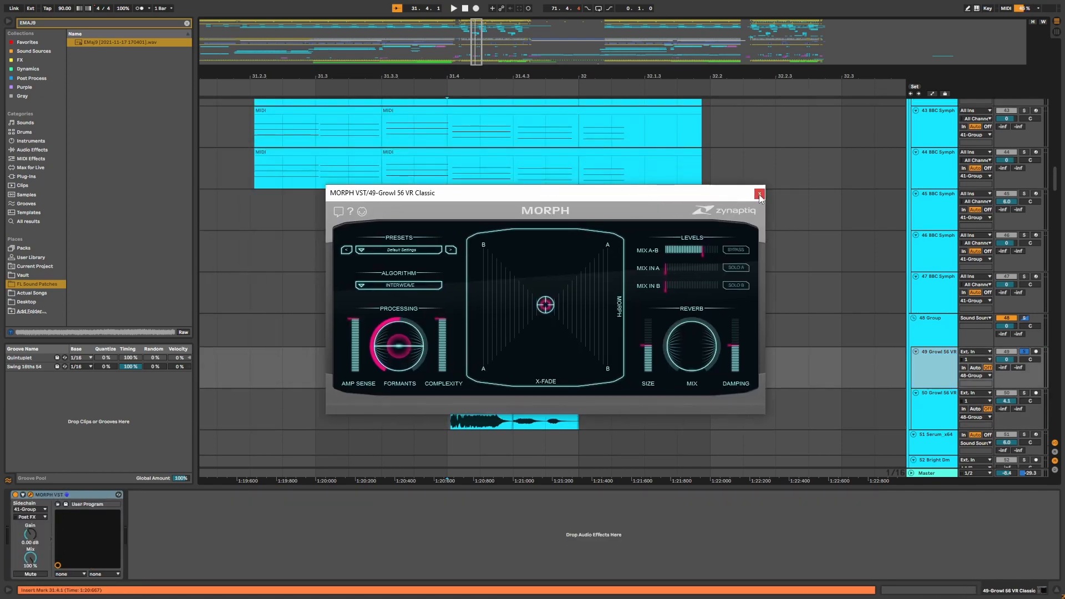
click(760, 195)
Reselect the 41 Group track to view its effect chain.
scroll(581, 377, up, 4)
click(935, 181)
click(924, 169)
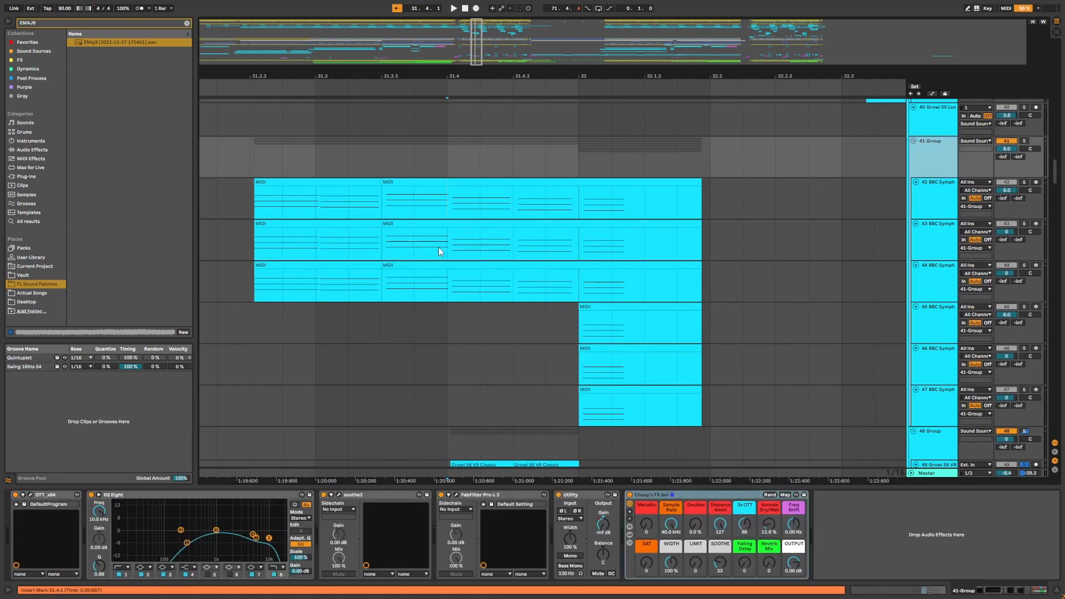
Select the 51 Serum_x64 track and play its section from around bar 62.
scroll(447, 244, down, 3)
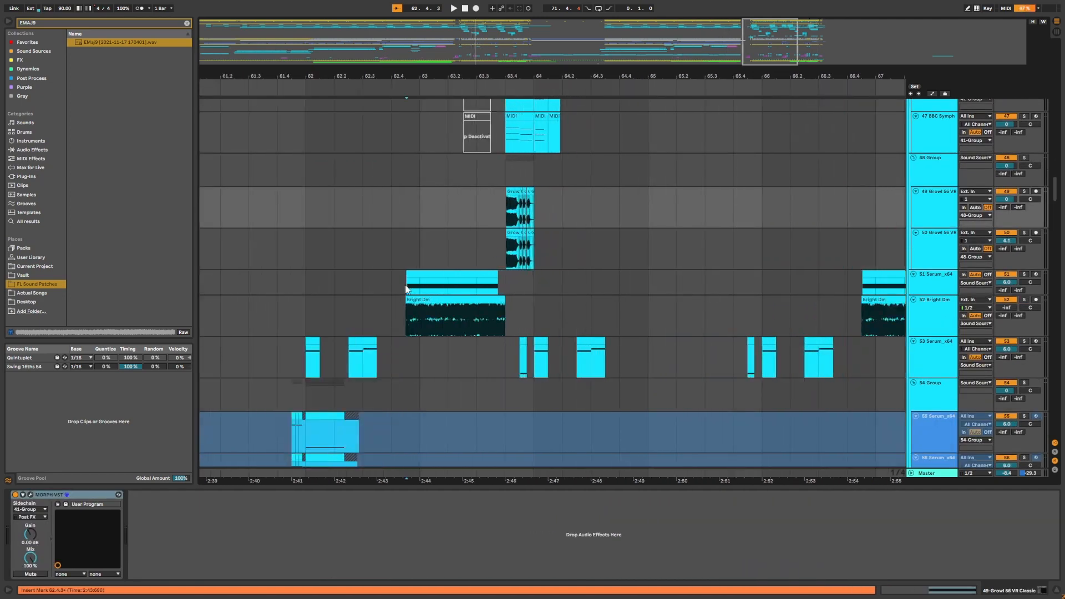
click(405, 285)
drag(689, 76, 438, 72)
key(space)
Solo the 53 Serum_x64 track and play its clips from bar 62.
click(336, 265)
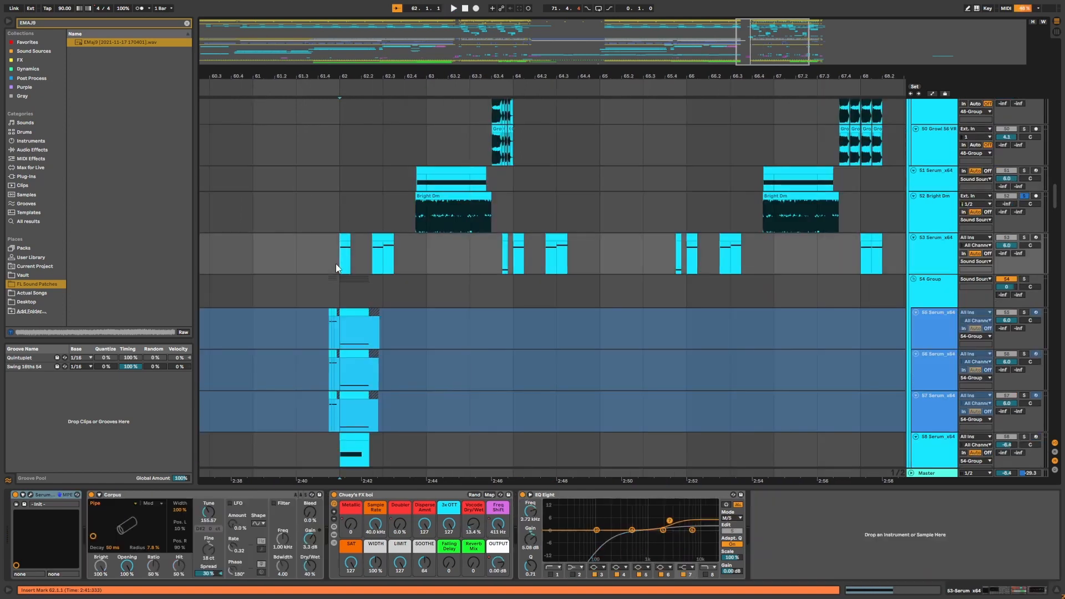
drag(337, 265, 739, 261)
click(1025, 238)
click(344, 259)
key(space)
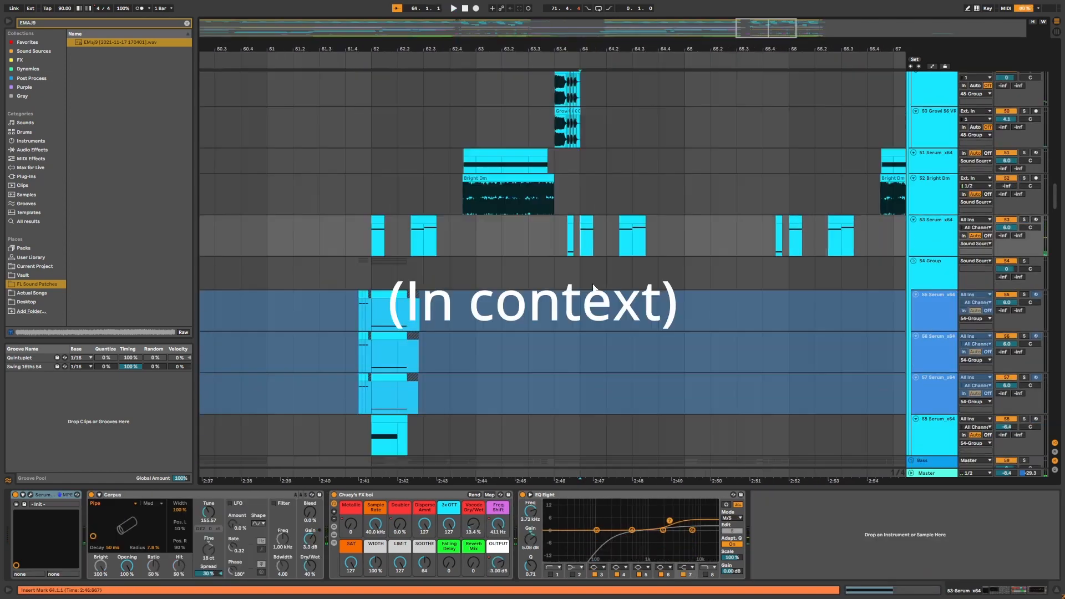
Play the passage again in context, then select the 55 Serum_x64 track.
scroll(553, 266, up, 1)
key(space)
key(space)
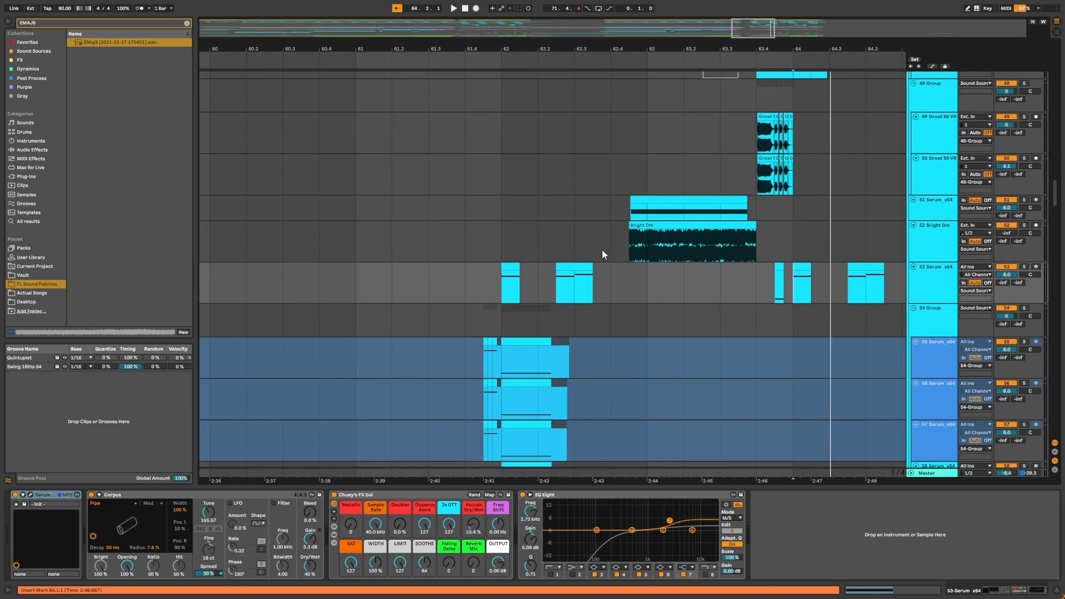
scroll(602, 253, down, 4)
click(919, 217)
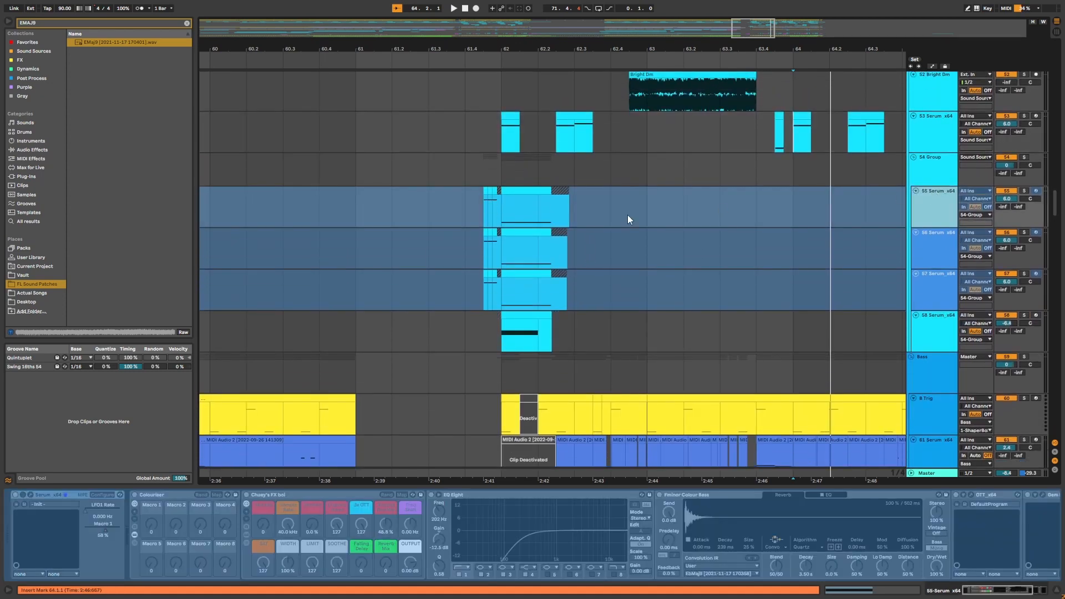
Select the 54 Group track and play its Serum section from bar 61.4.
click(481, 207)
drag(485, 51, 487, 138)
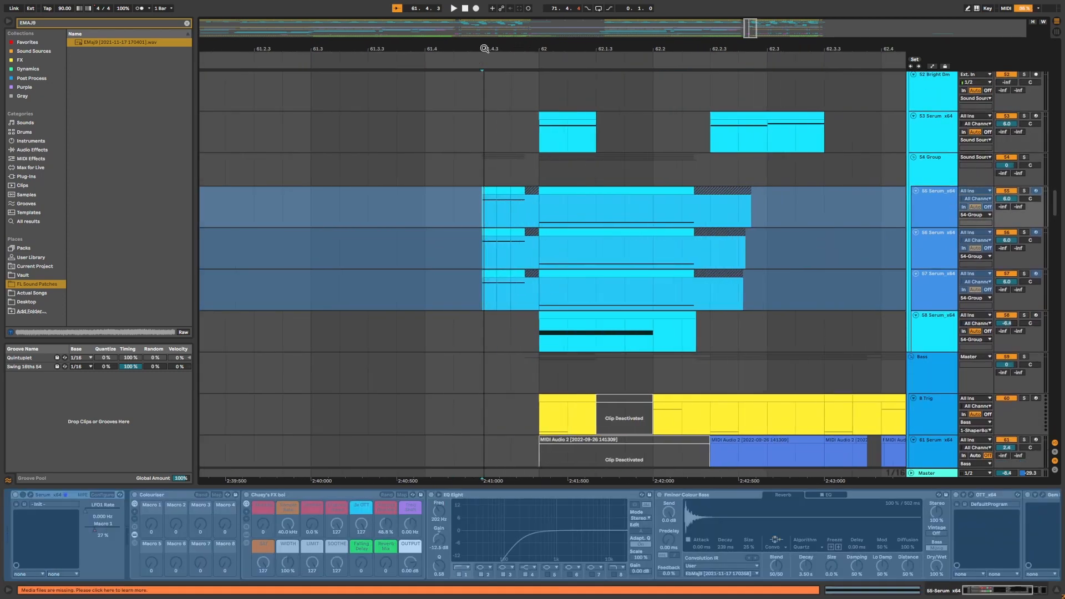
click(483, 175)
scroll(501, 172, down, 2)
key(space)
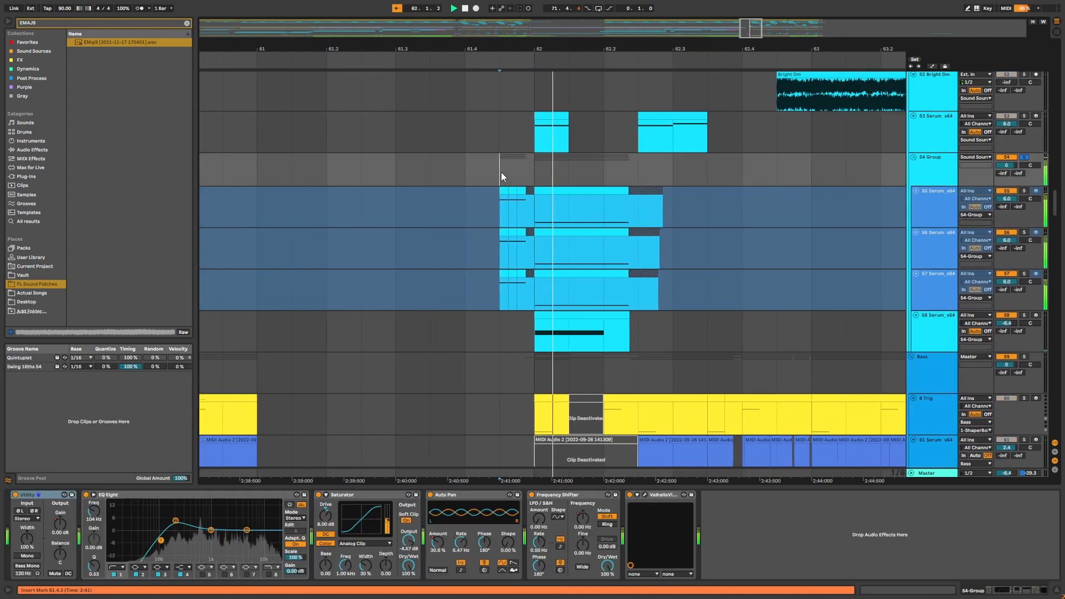
key(space)
drag(528, 47, 688, 44)
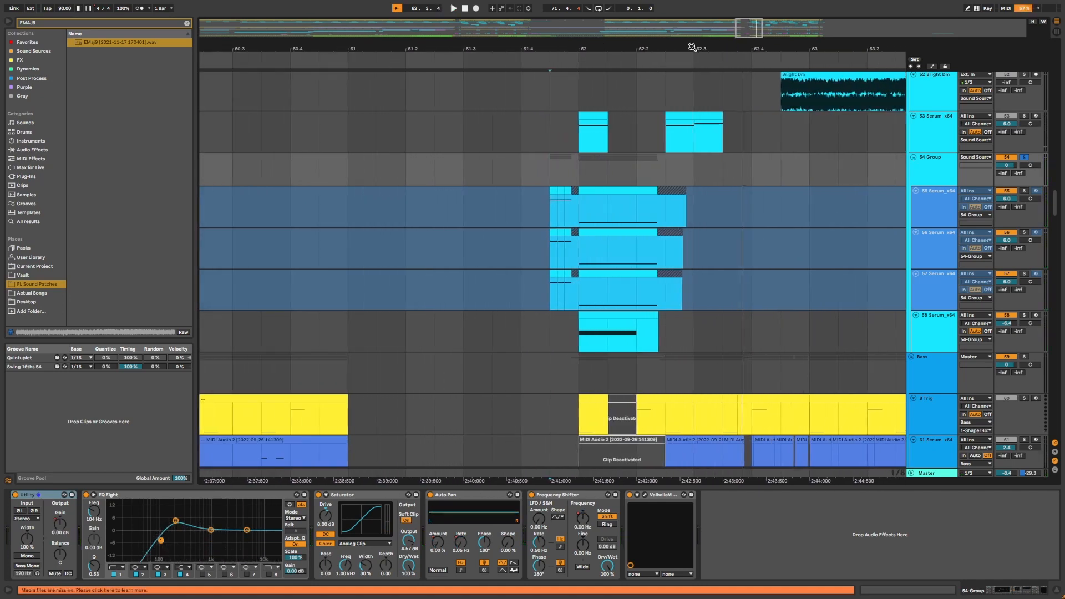
Select the 55 Serum_x64 track, open its Serum plugin window and play from bar 61.4.
scroll(642, 198, up, 3)
click(931, 295)
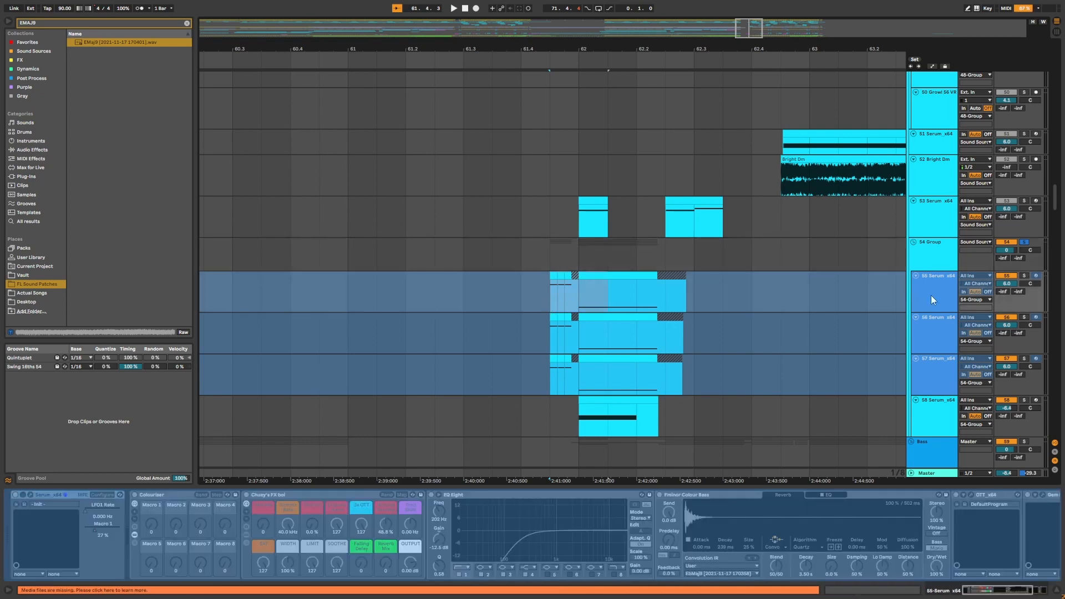
click(937, 266)
click(944, 303)
drag(936, 336, 937, 298)
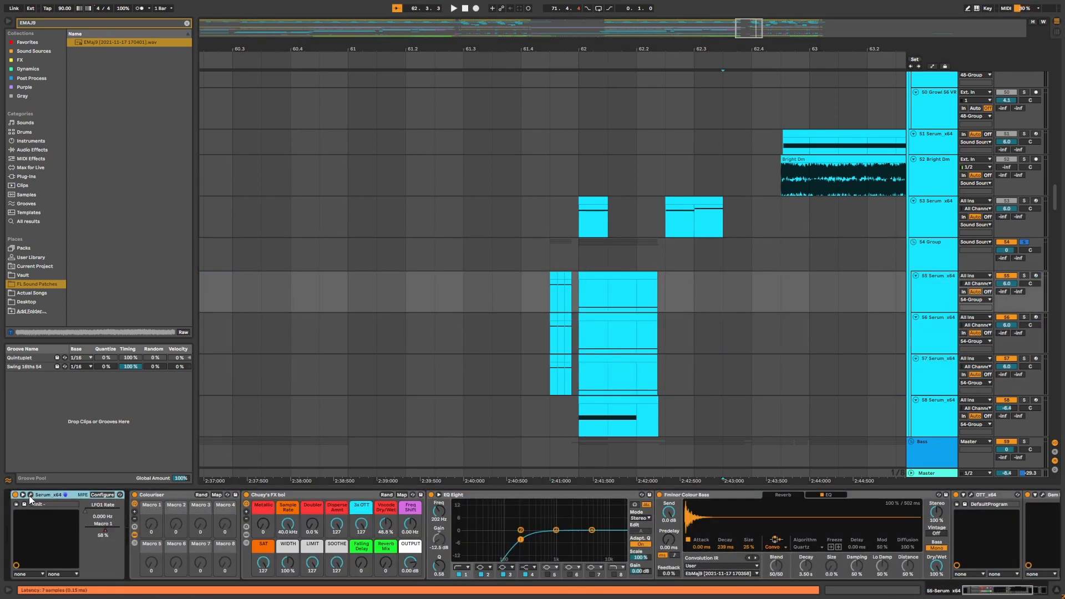
key(space)
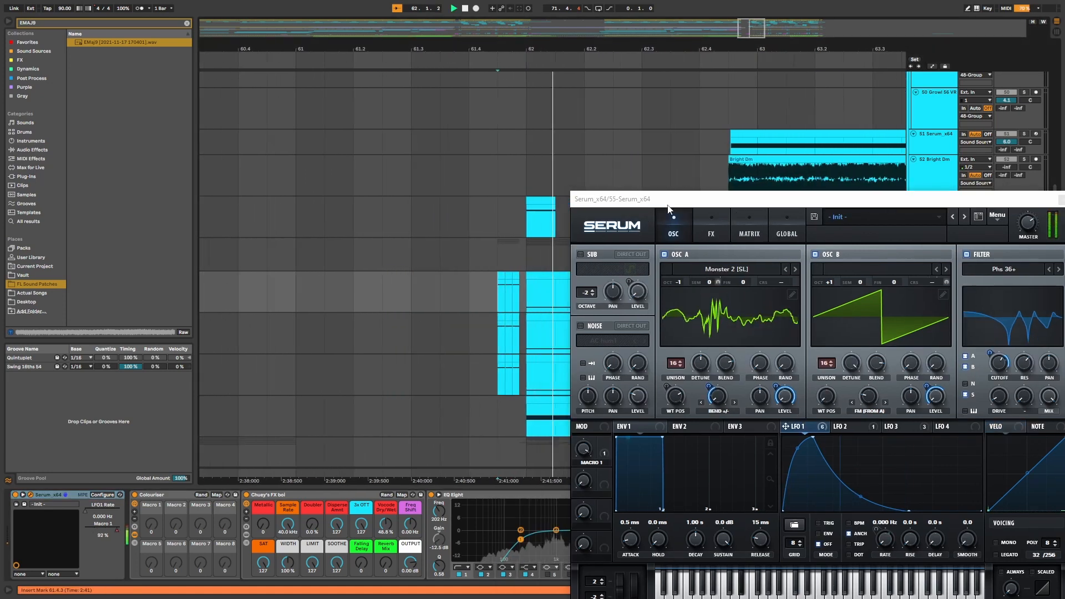
key(space)
Move the Serum window aside and select the 51 Serum_x64 track.
drag(668, 201, 269, 281)
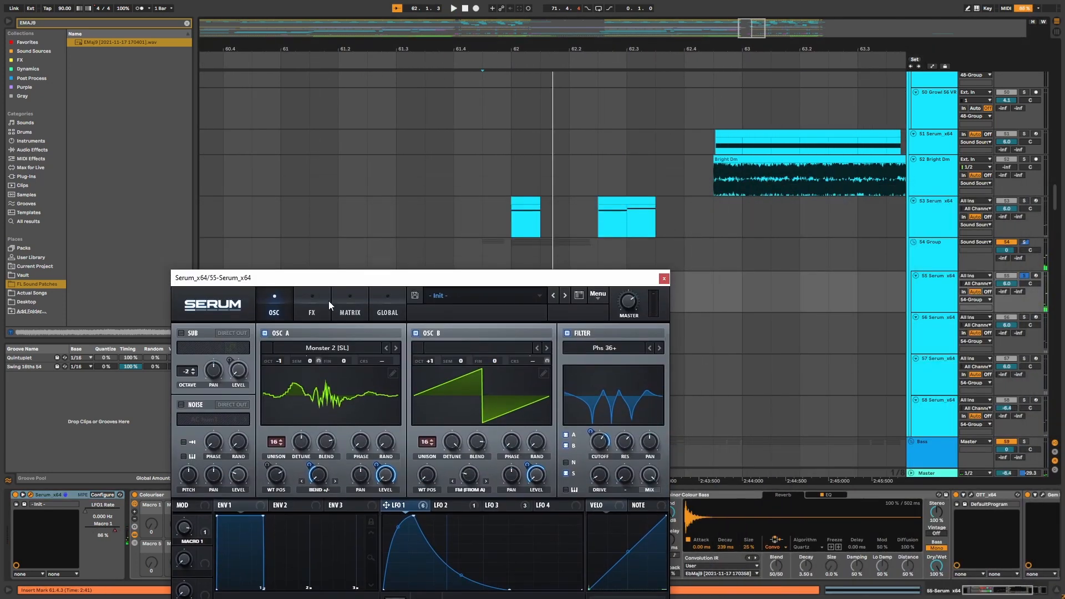
click(789, 153)
scroll(765, 169, up, 5)
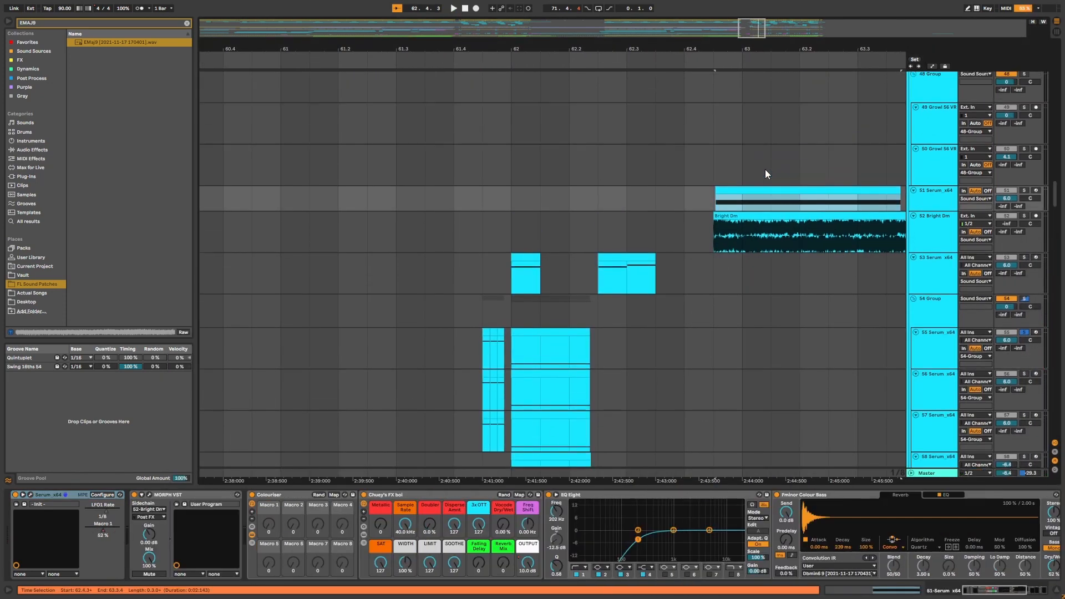
drag(775, 47, 851, 49)
scroll(832, 205, down, 5)
Reselect the 55 Serum_x64 track and move its Serum window lower on the screen.
click(555, 240)
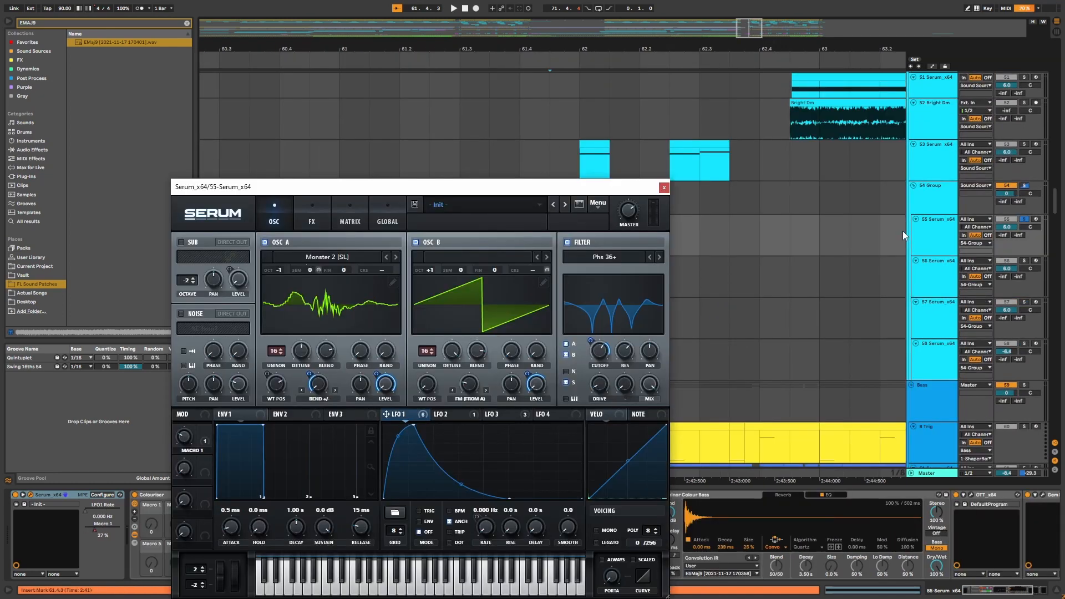
click(932, 198)
click(944, 234)
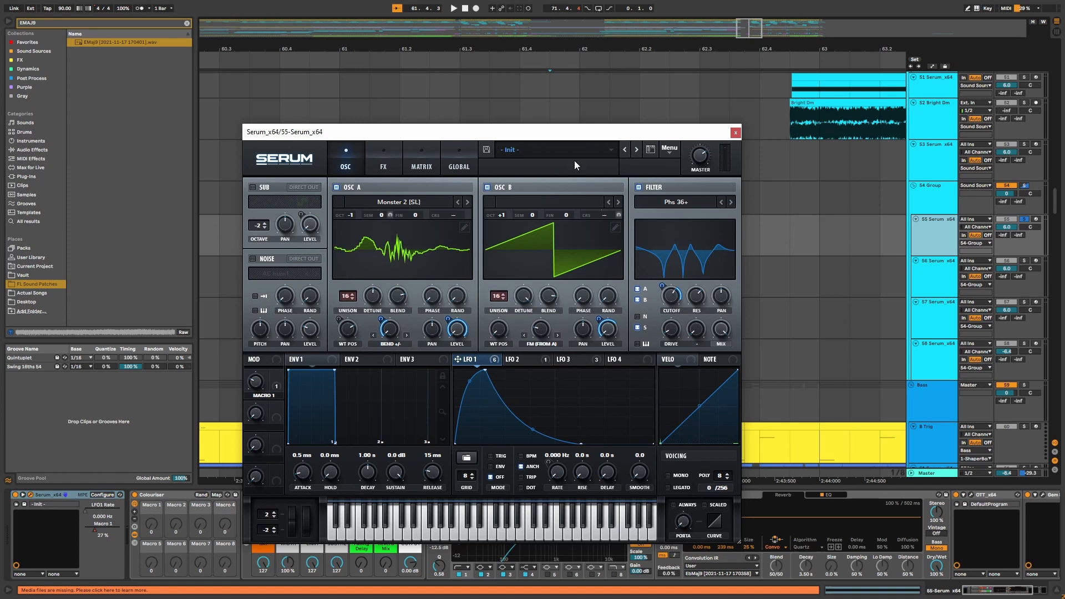
drag(576, 136, 683, 420)
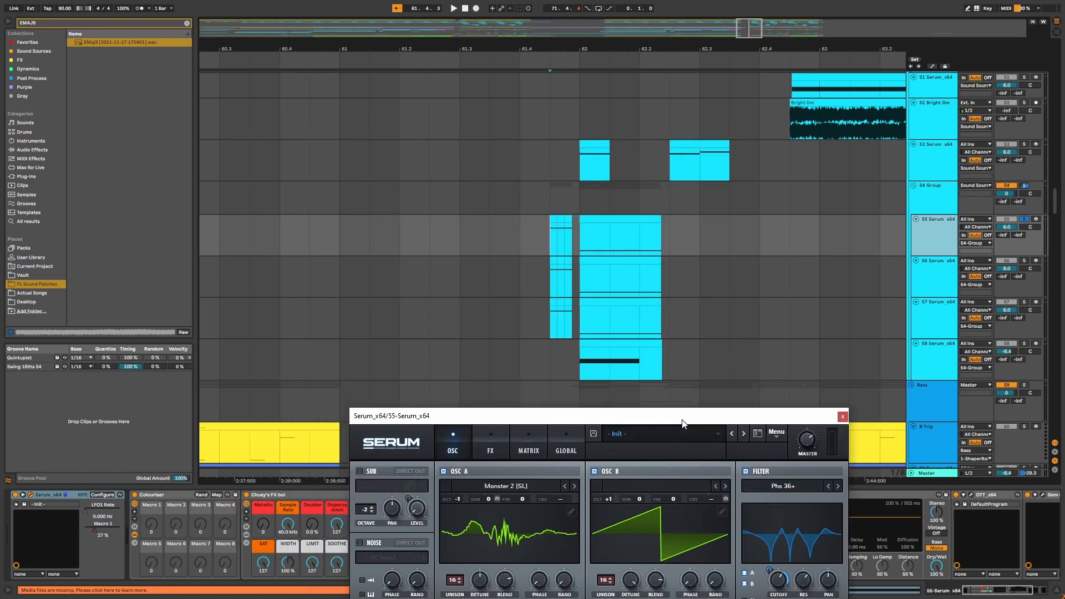
Show the automation lanes and play the 55 to 58 Serum section from bar 62.
key(a)
click(578, 259)
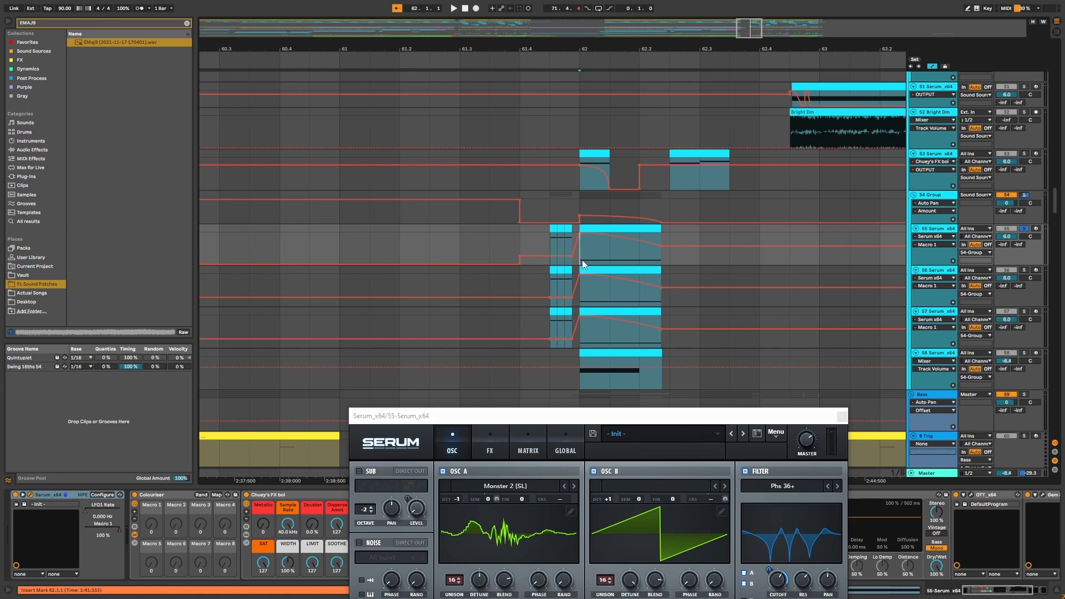
key(space)
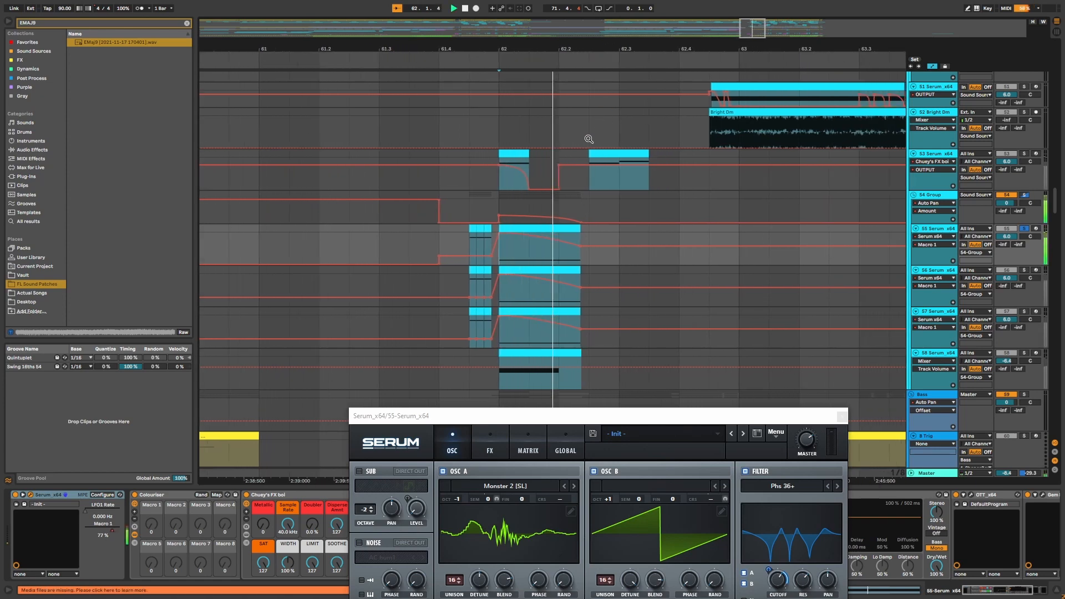
key(space)
Solo the 56 Serum_x64 track and play its section from bar 62.
drag(484, 46, 758, 47)
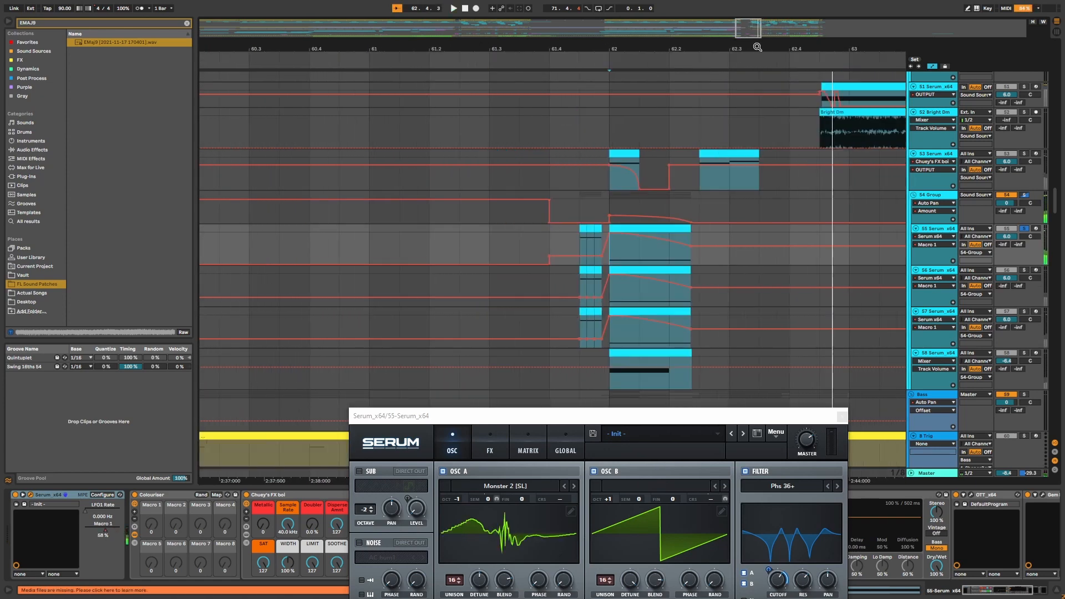
drag(684, 47, 624, 47)
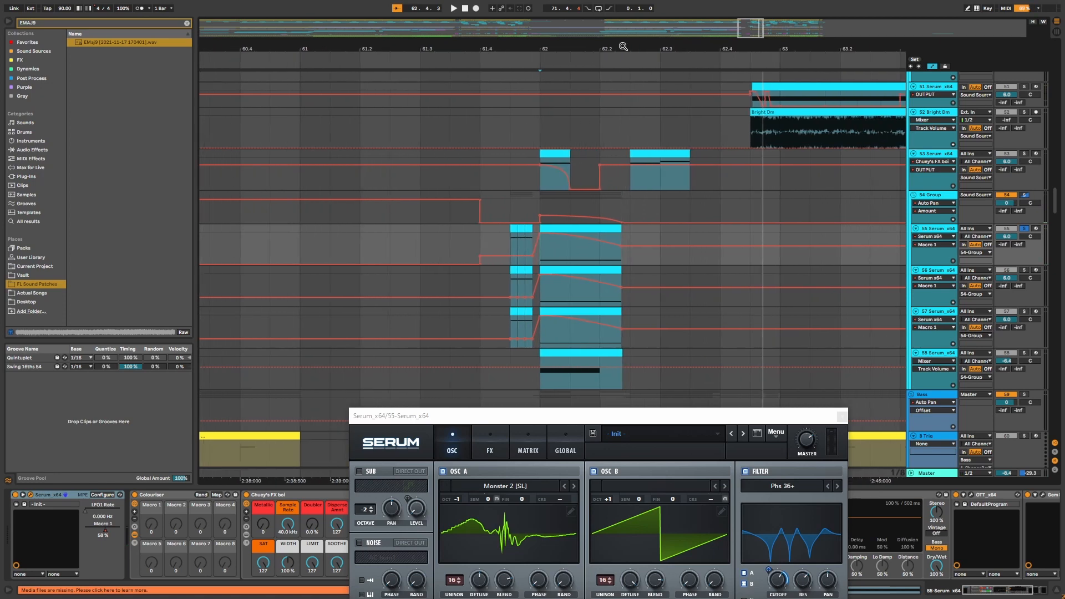
scroll(630, 258, up, 6)
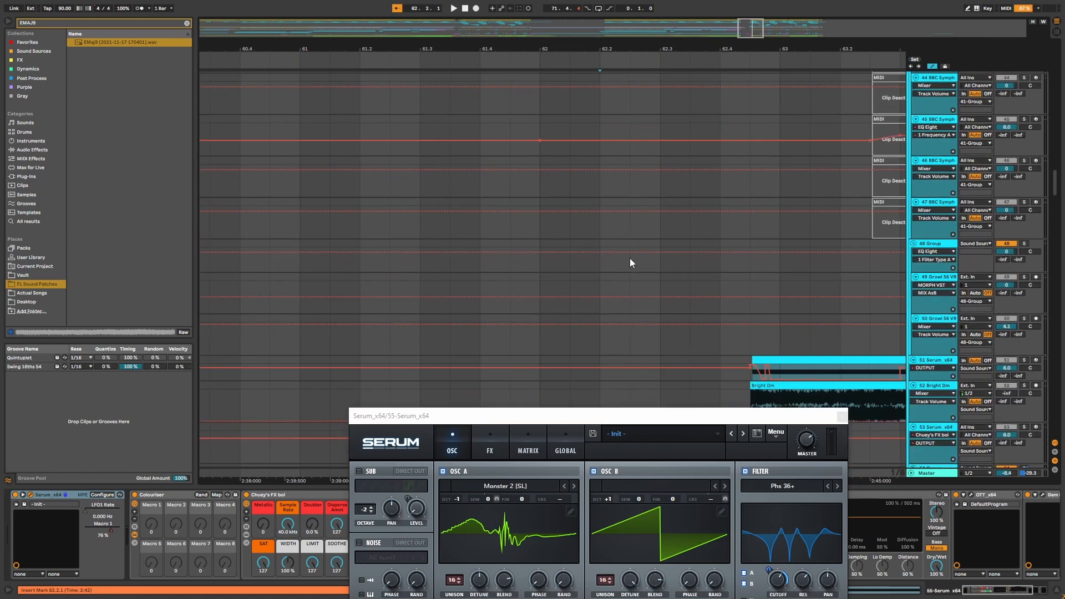
scroll(630, 258, down, 10)
scroll(631, 258, up, 3)
scroll(506, 248, up, 1)
click(506, 247)
key(s)
key(space)
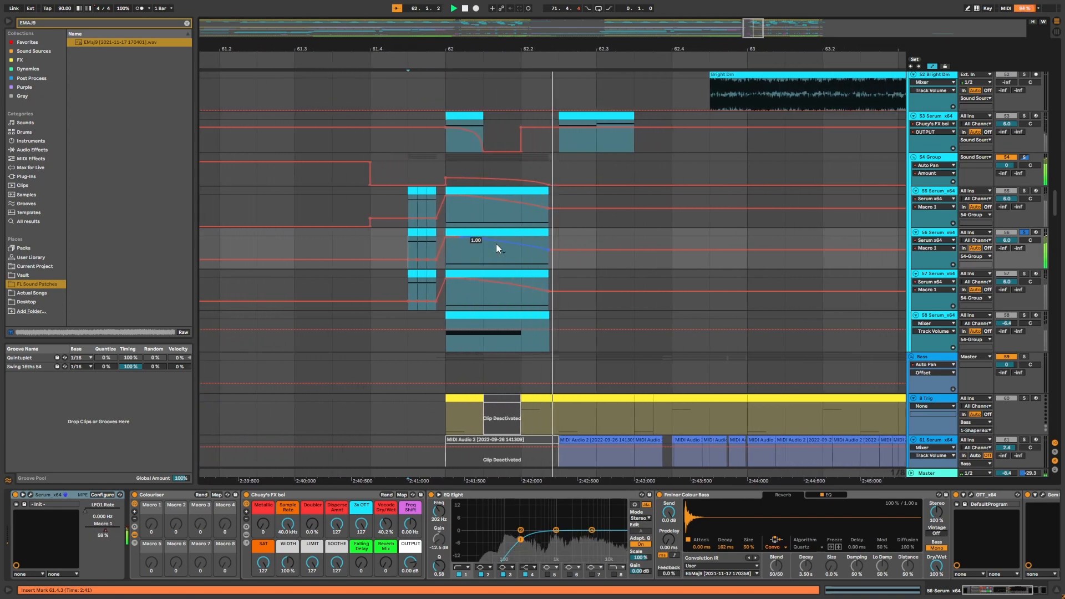
key(space)
Select the 57 Serum_x64 track and play its section from bar 61.4.
drag(422, 49, 601, 49)
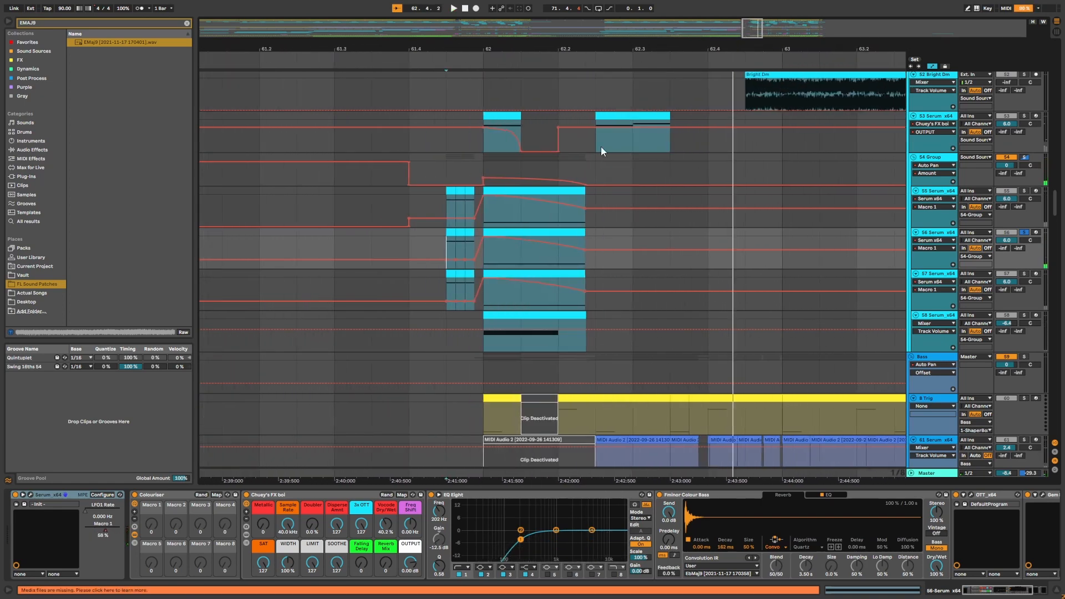
click(445, 280)
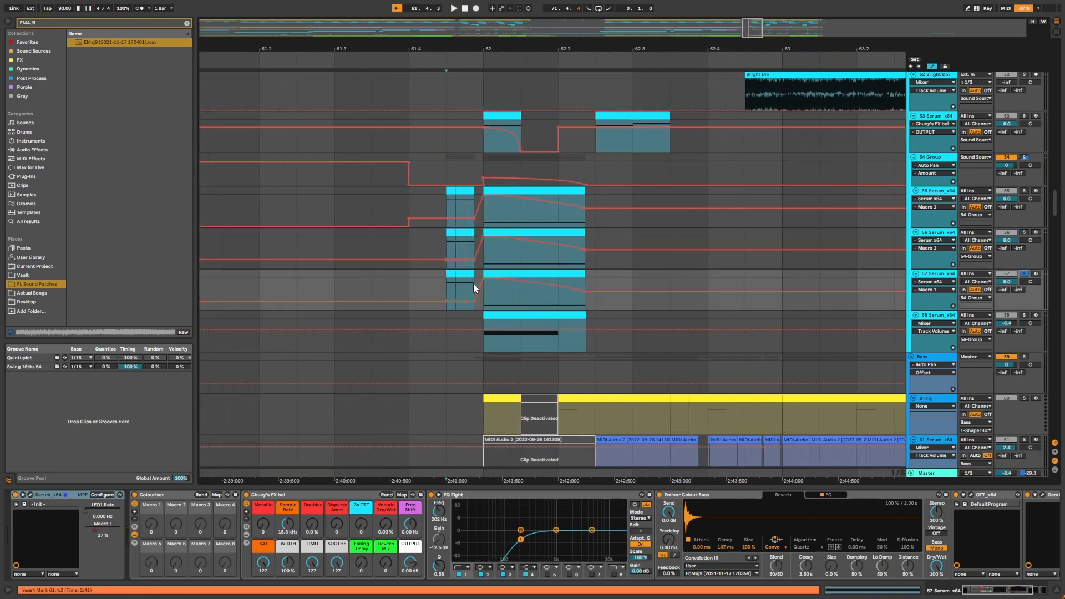
key(space)
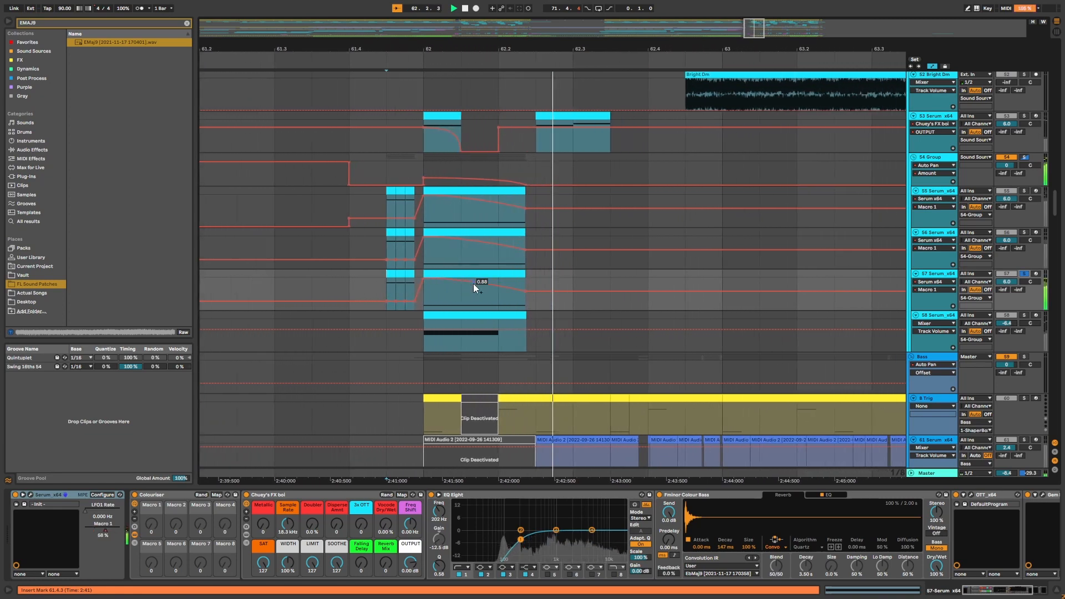
key(space)
drag(522, 54, 707, 54)
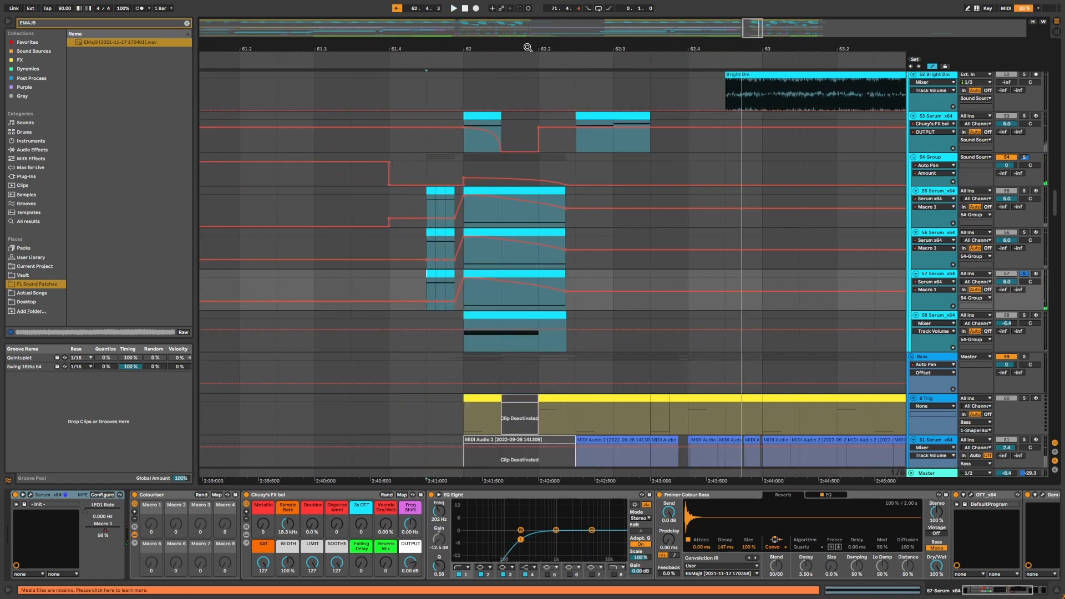
drag(528, 47, 561, 44)
scroll(536, 201, up, 1)
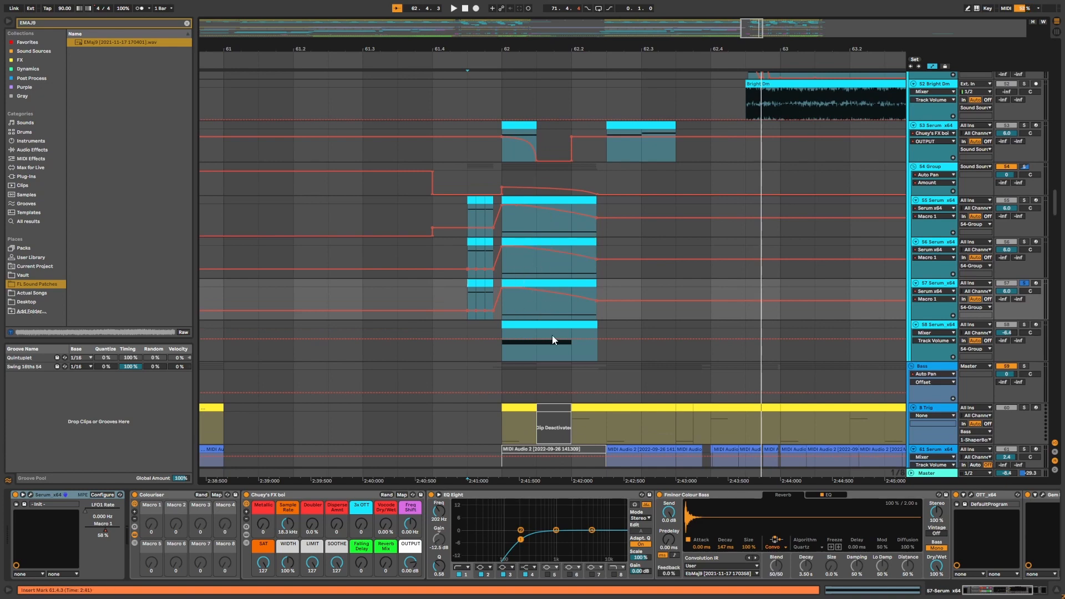
Play the 58 Serum_x64 section from bar 62 and stop playback.
click(496, 351)
key(space)
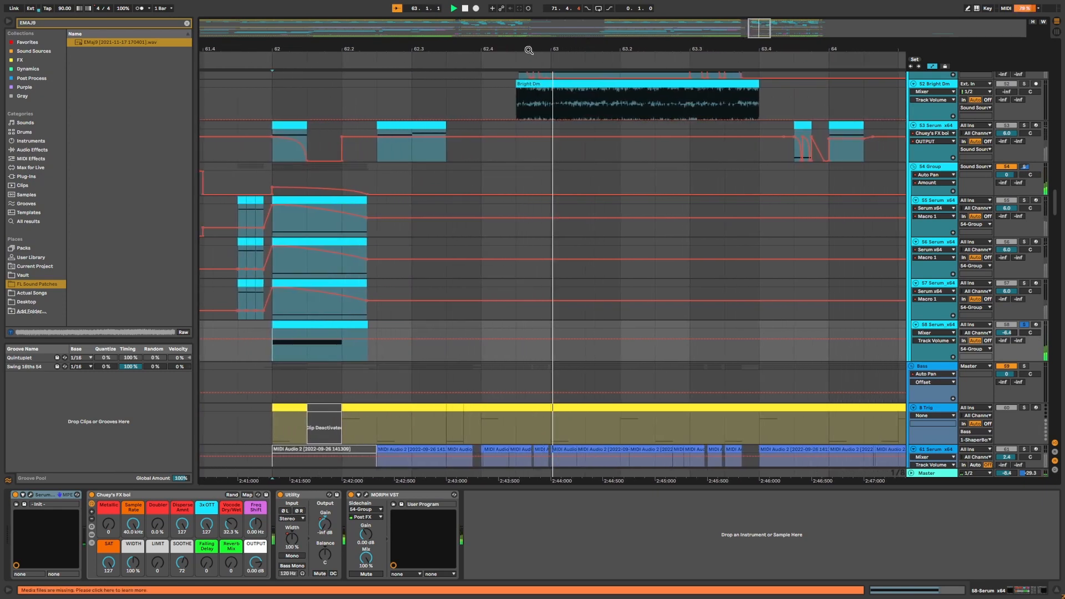
key(space)
Select the 54 Group, 55 Serum_x64 and 57 Serum_x64 tracks in turn to view their device chains.
drag(528, 48, 758, 44)
scroll(905, 194, up, 1)
click(929, 179)
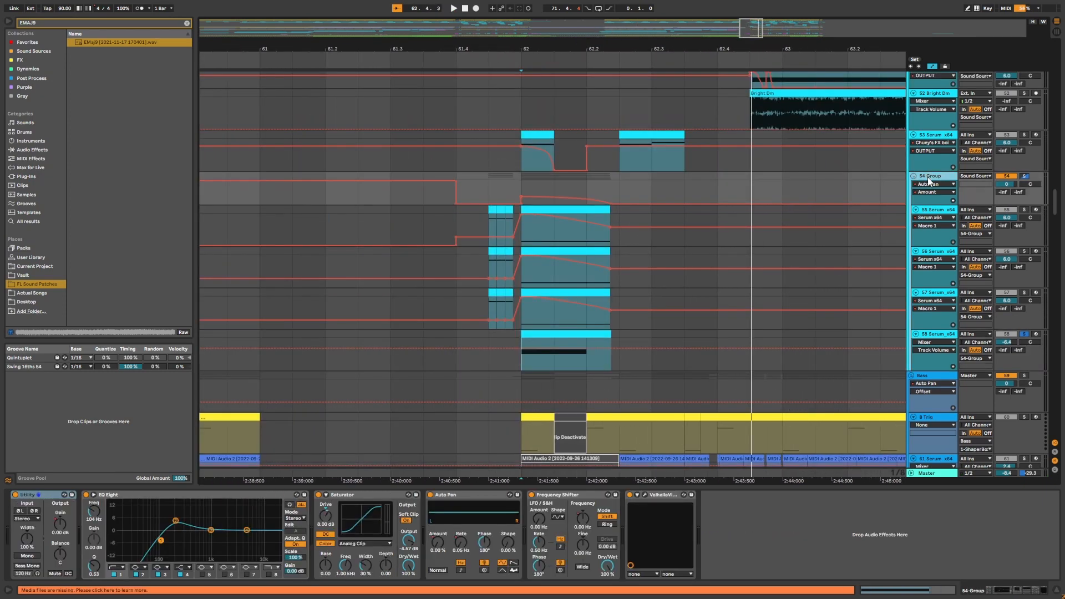
click(925, 217)
click(932, 291)
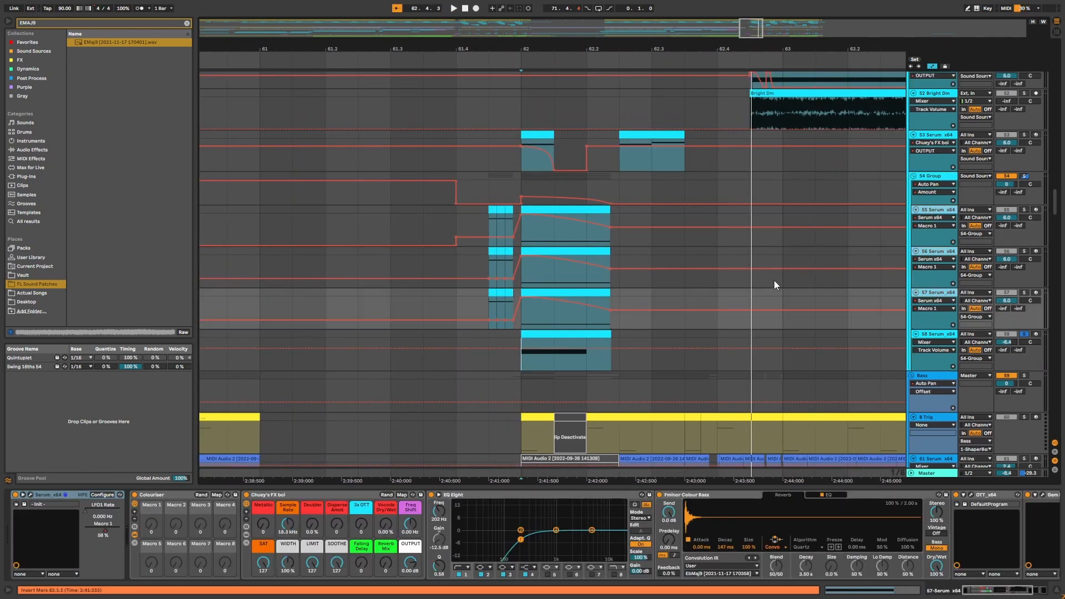
Scroll through the tracks around the 54 Group and zoom out to the whole arrangement.
scroll(816, 114, up, 5)
scroll(805, 176, down, 6)
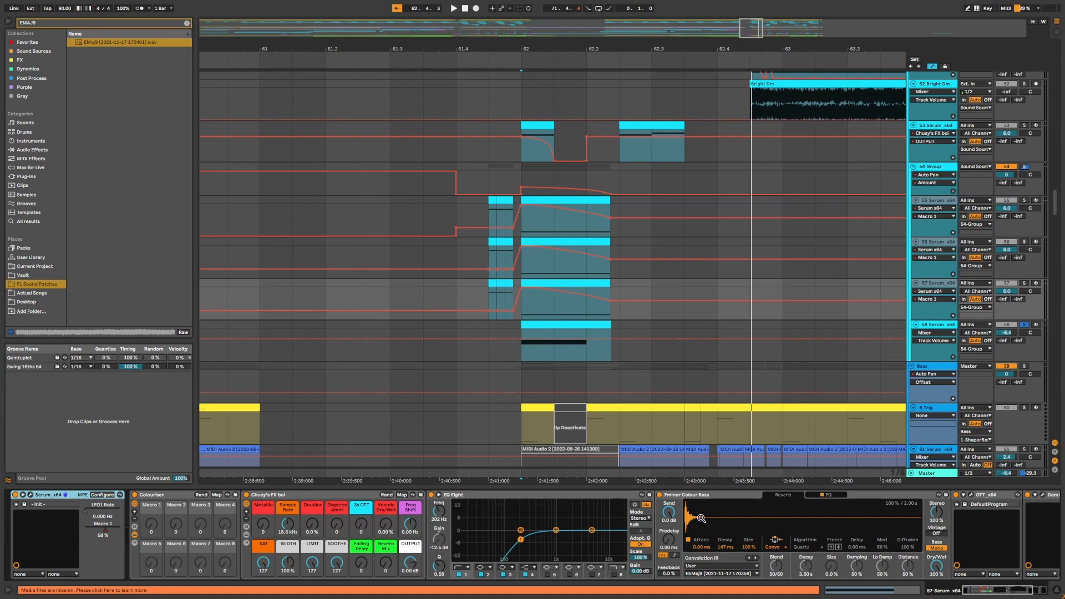
scroll(465, 292, up, 5)
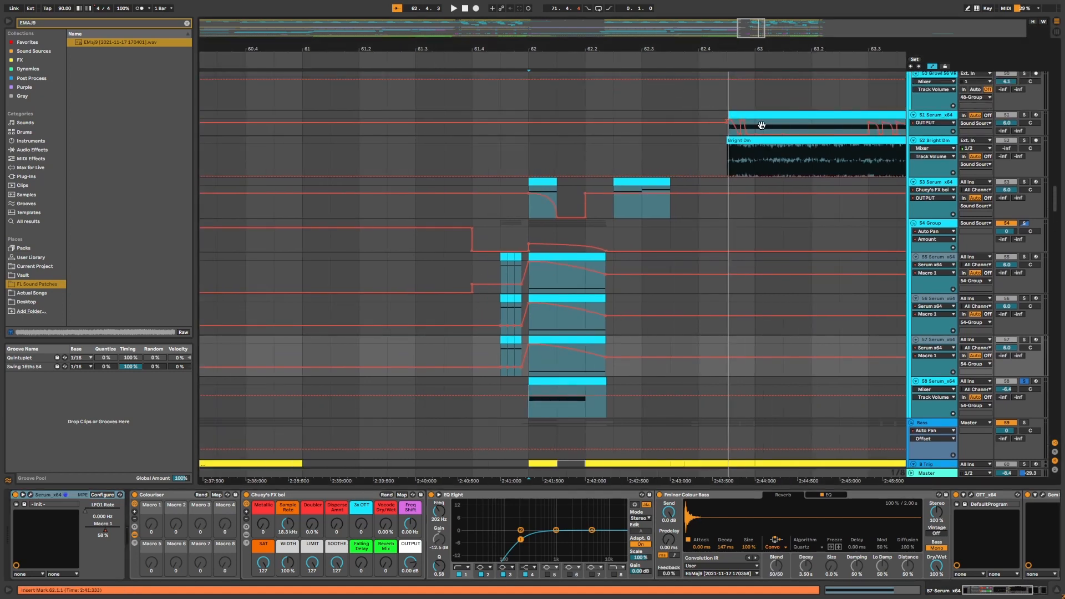
scroll(815, 162, up, 4)
scroll(706, 146, down, 2)
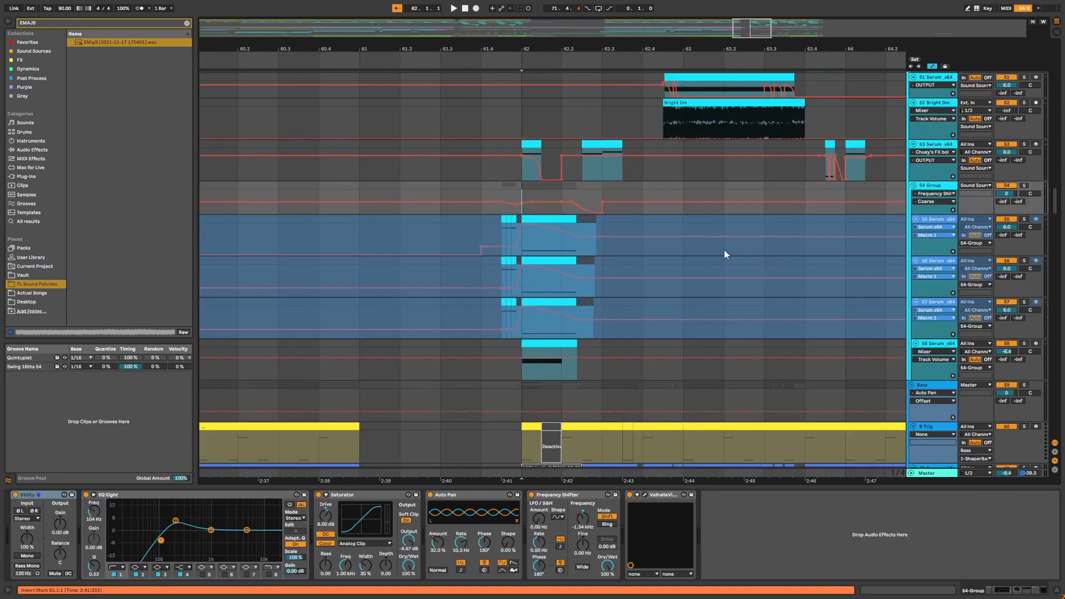
scroll(724, 250, down, 5)
scroll(723, 248, up, 6)
drag(671, 50, 671, 11)
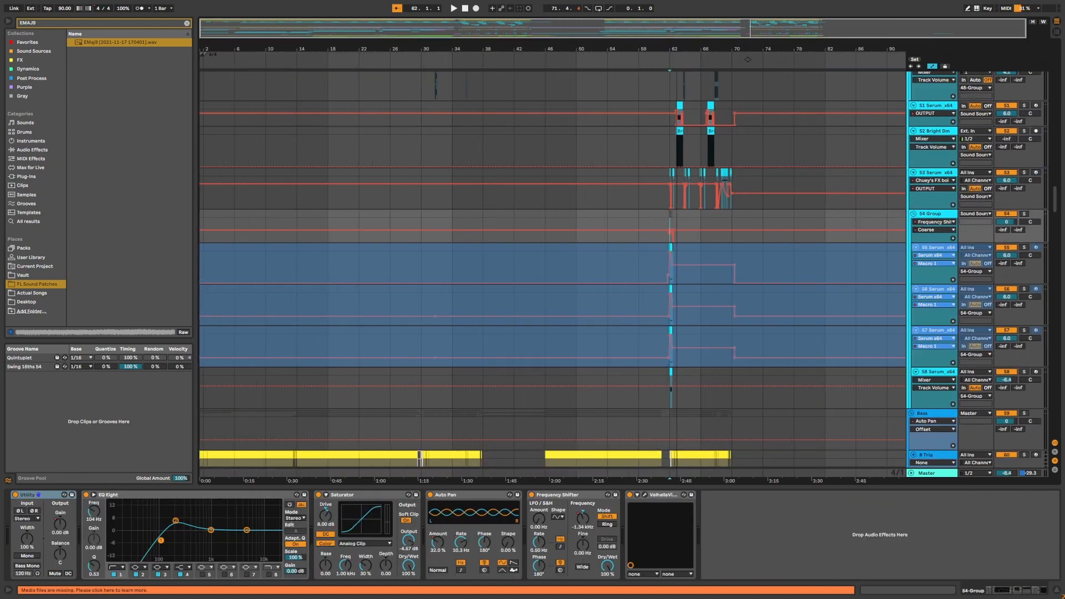
Hide the automation lanes and scroll through the upper synth tracks of the arrangement.
key(a)
key(ctrl+alt+l)
scroll(680, 433, up, 5)
scroll(680, 424, up, 3)
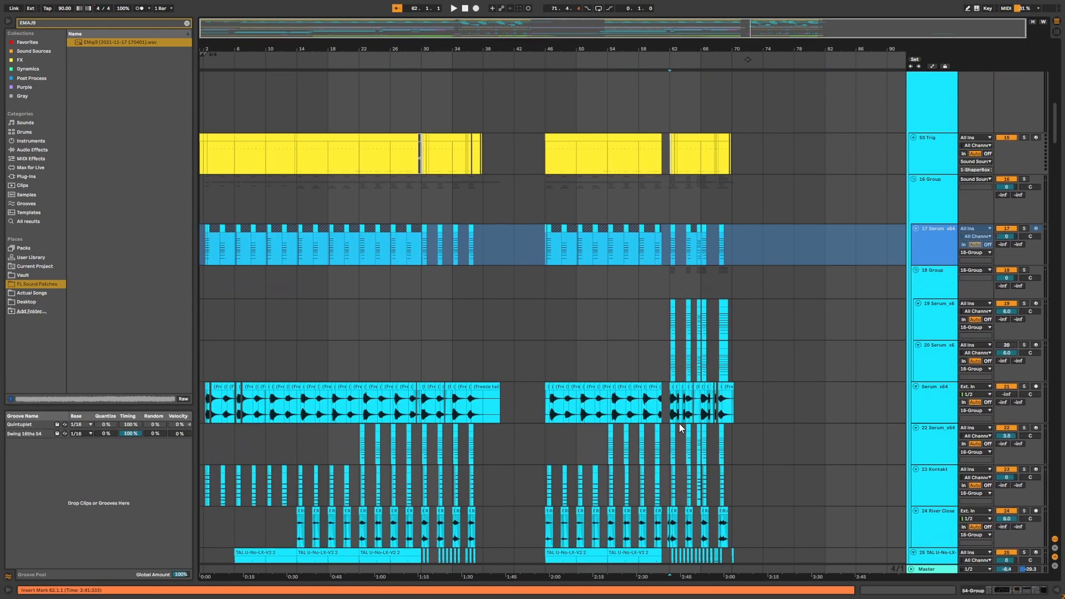
scroll(680, 424, down, 12)
scroll(679, 423, up, 15)
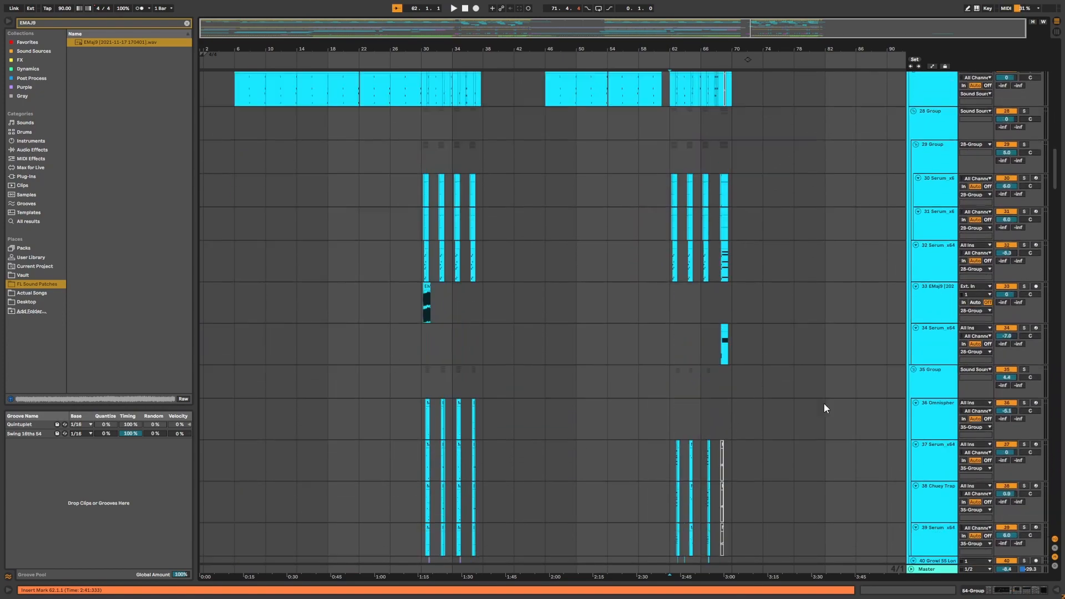
Select the Sound Sources group track and scroll through the tracks inside it.
click(934, 274)
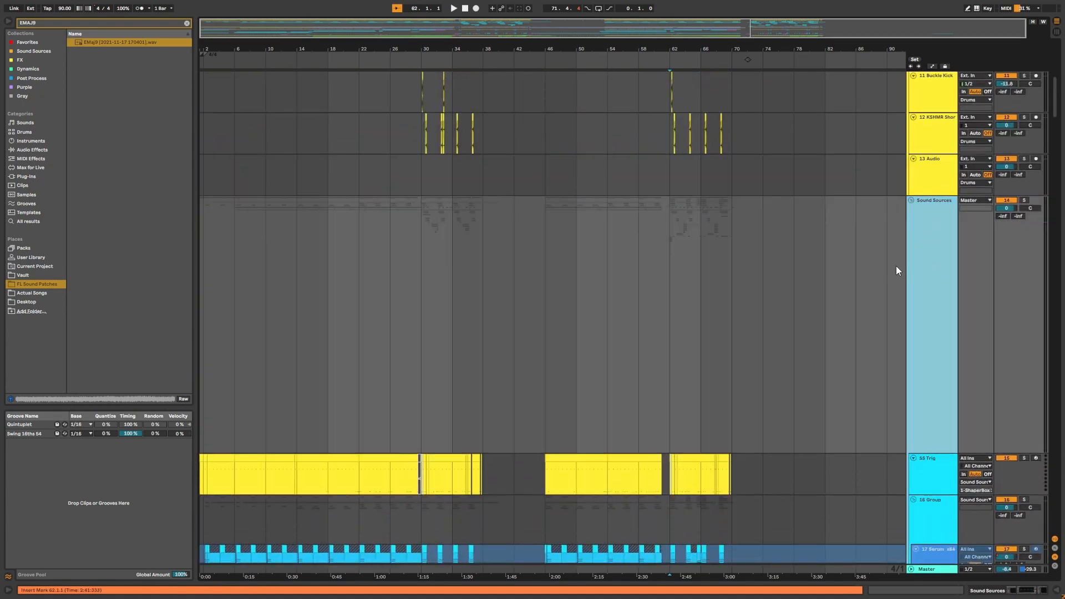
scroll(898, 270, down, 3)
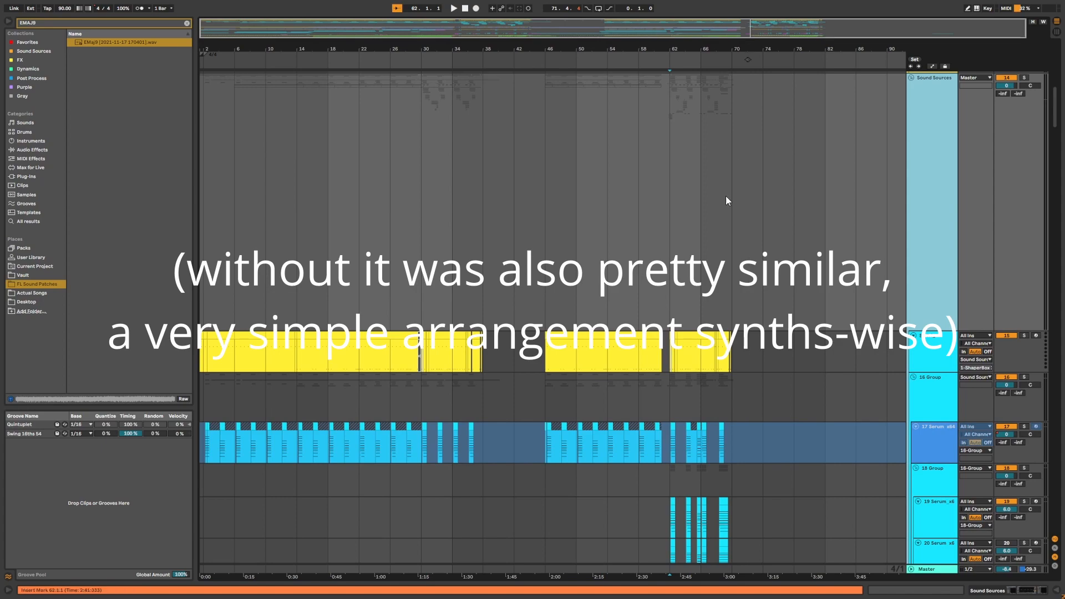
scroll(726, 197, down, 10)
scroll(721, 289, up, 5)
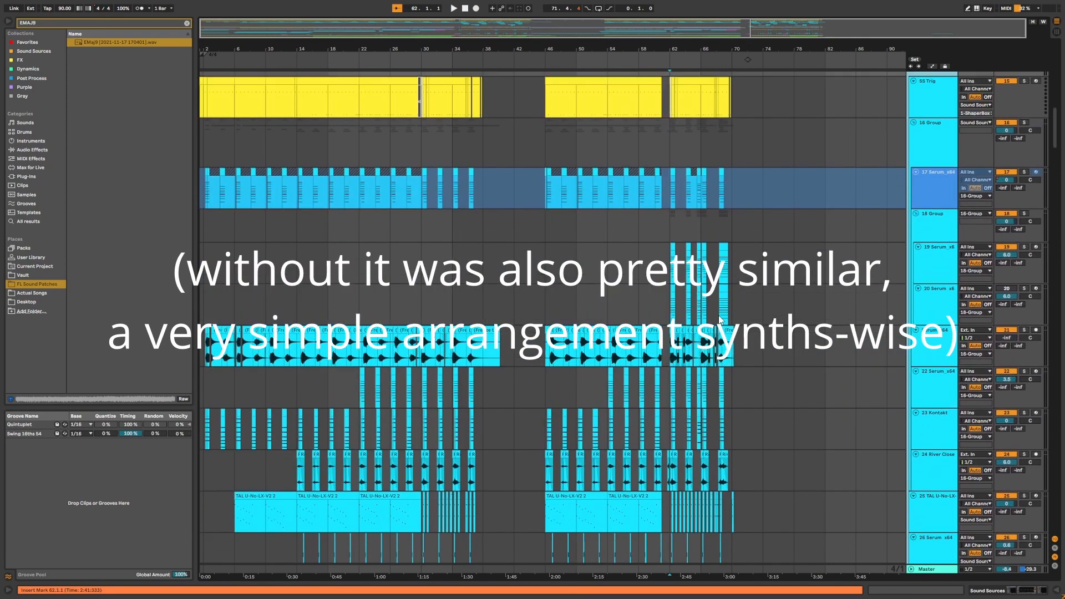
scroll(719, 319, up, 4)
Select the 18 Group and 20 Serum_x64 tracks while scrolling through the synth and bass tracks.
click(917, 348)
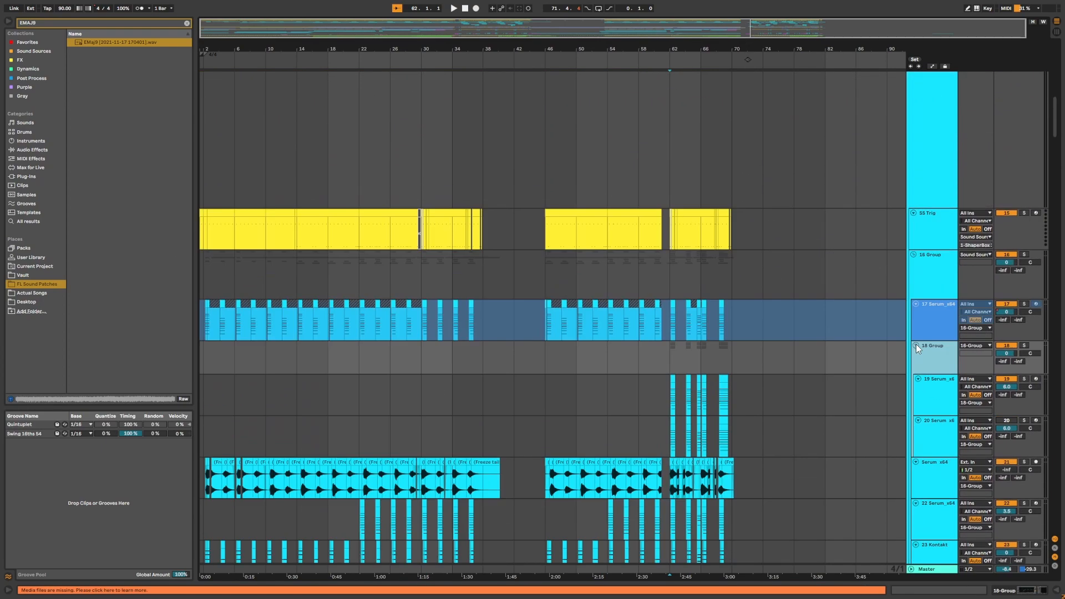
scroll(917, 351, down, 3)
click(918, 351)
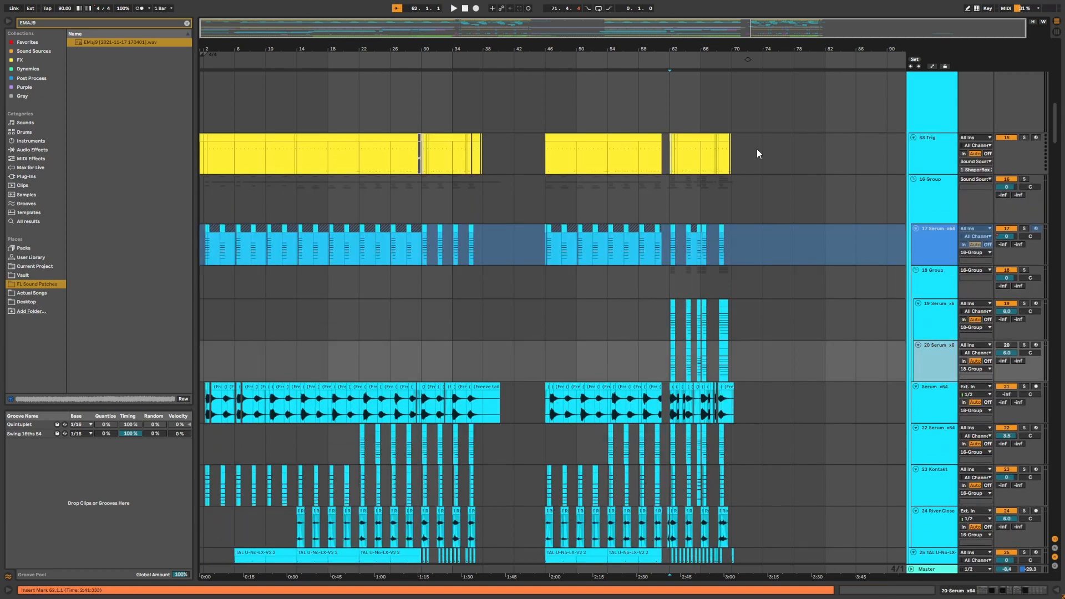
scroll(752, 339, down, 10)
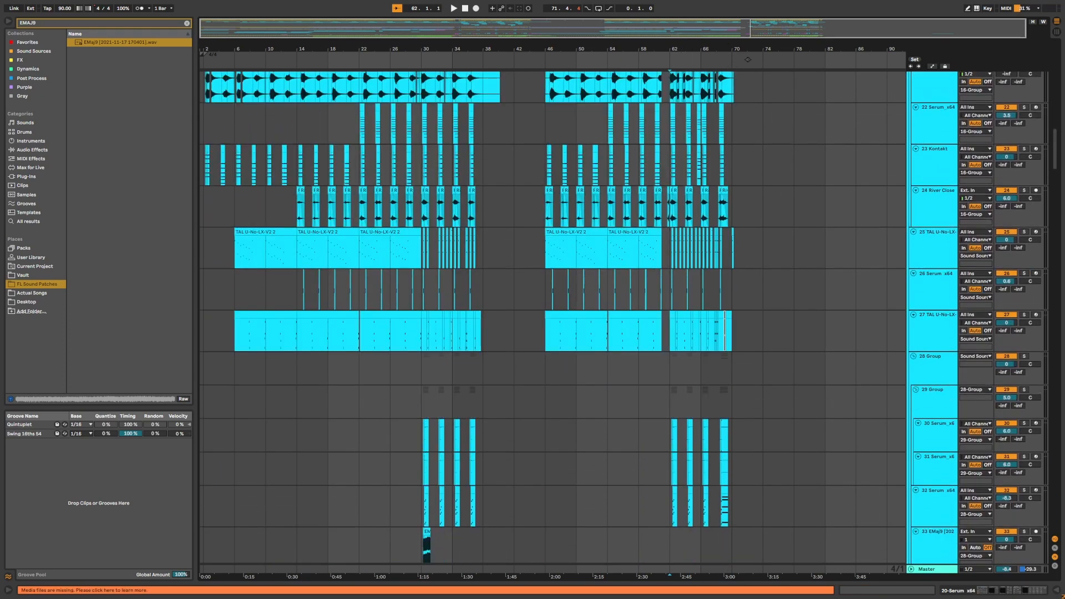
scroll(684, 327, up, 4)
scroll(635, 321, down, 4)
scroll(635, 321, up, 10)
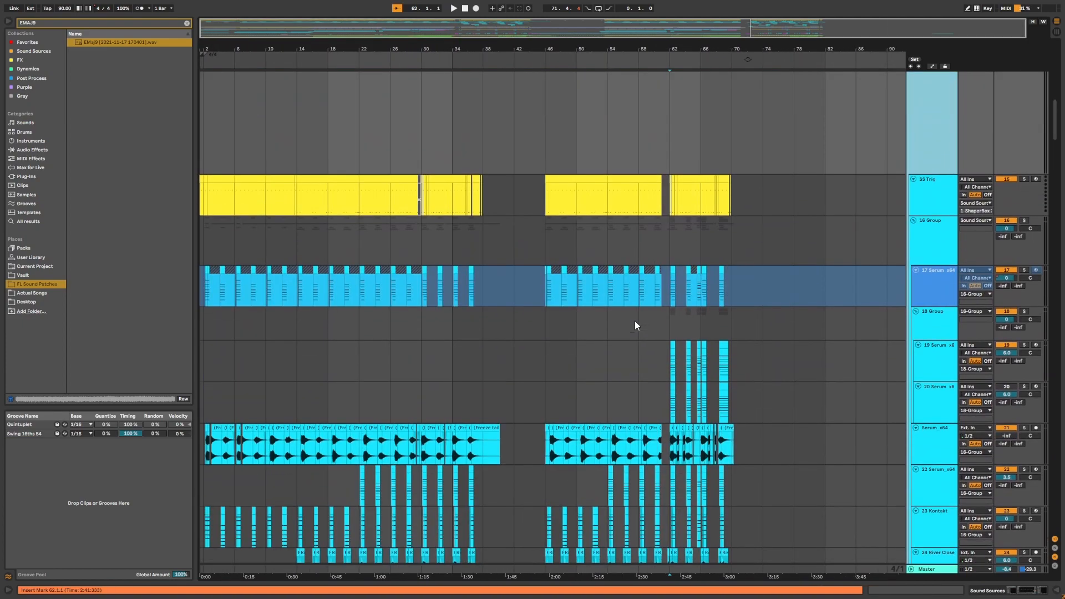
scroll(635, 325, down, 20)
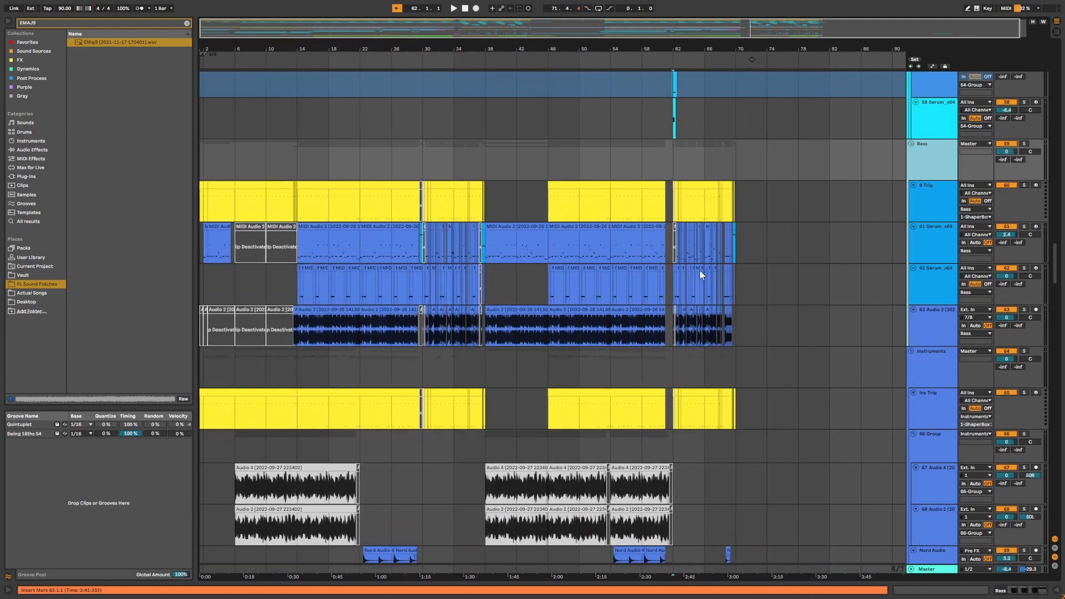
scroll(708, 294, up, 5)
scroll(708, 294, down, 4)
scroll(708, 294, up, 2)
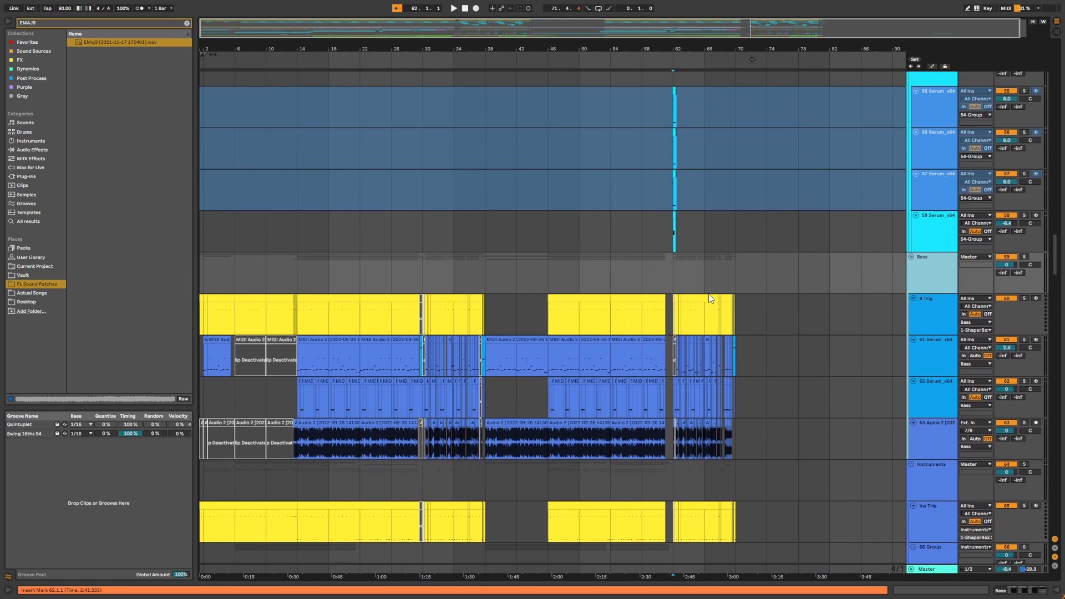
Zoom into the song's start and solo the 63 Audio 2 track.
drag(649, 49, 825, 76)
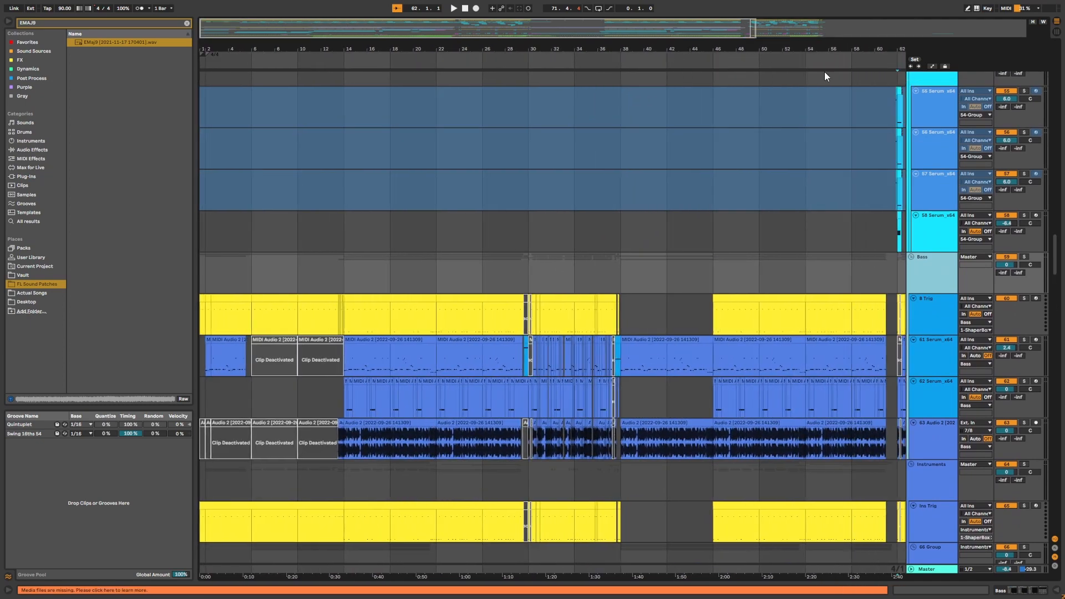
click(207, 367)
drag(283, 51, 309, 66)
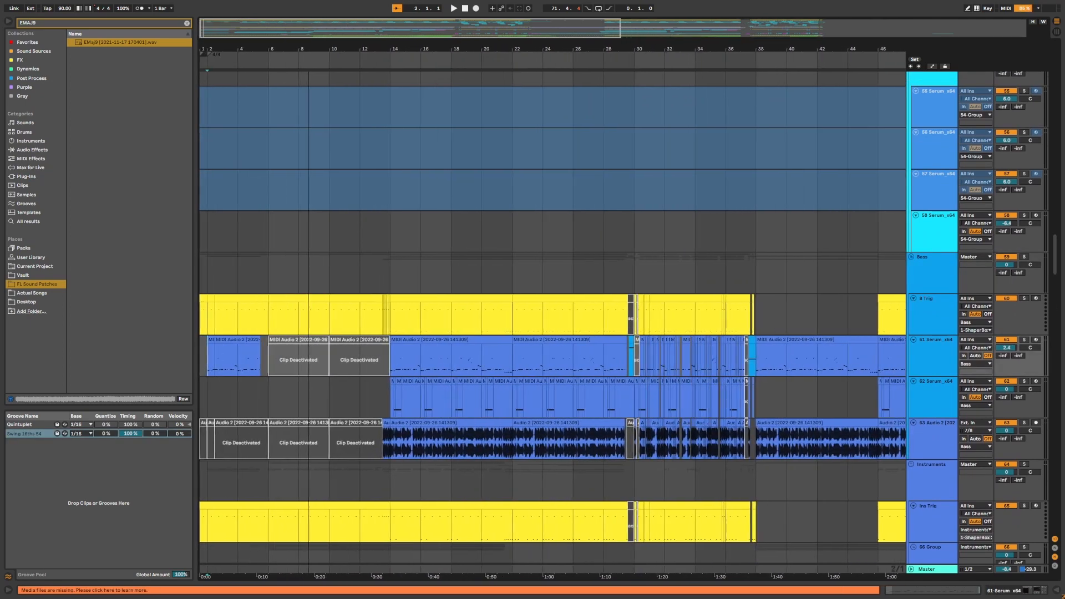
click(410, 431)
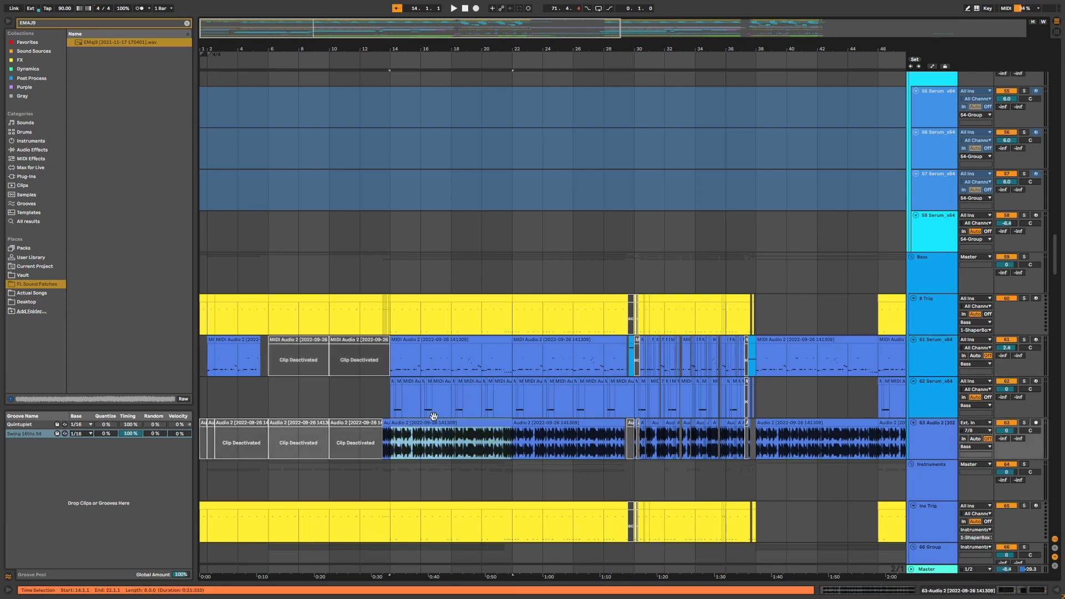
click(1024, 423)
Play the soloed 63 Audio 2 track from bar 14, adjusting the zoom around it.
drag(395, 56, 371, 63)
click(343, 438)
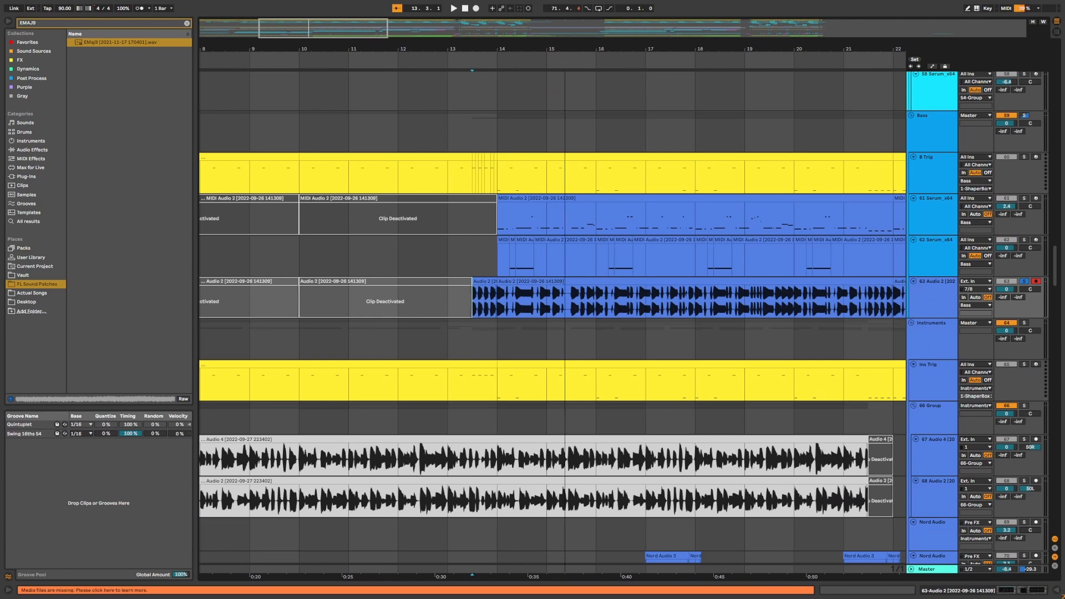
drag(565, 56, 560, 60)
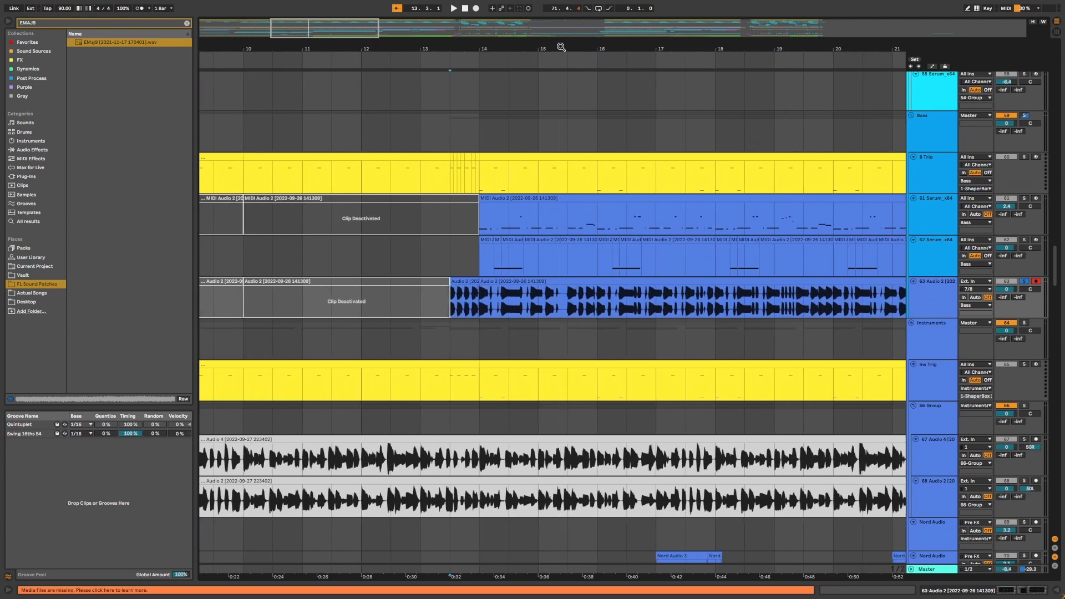
key(space)
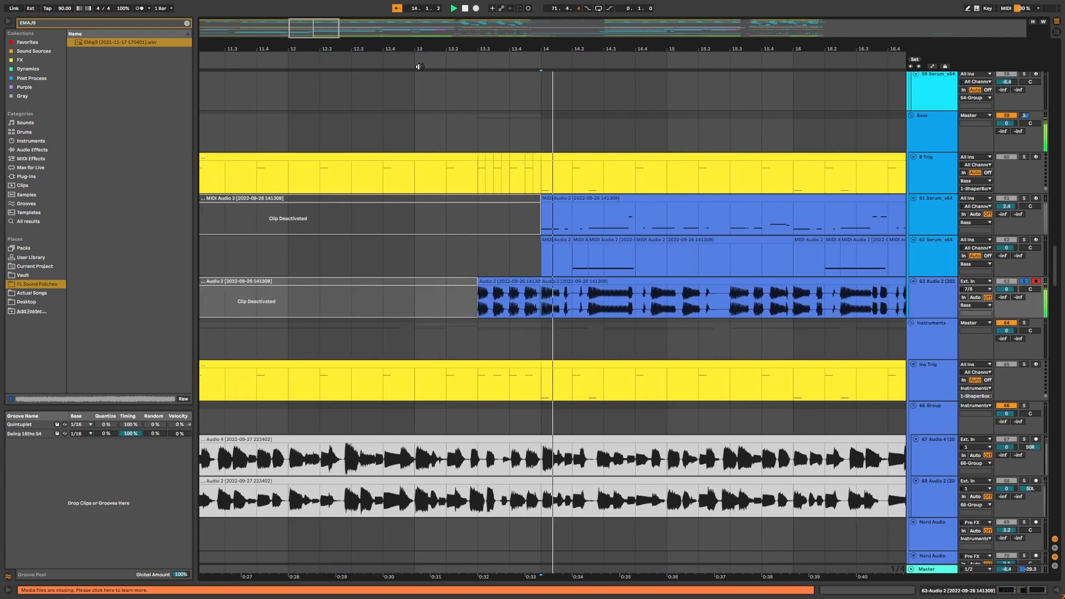
drag(573, 47, 450, 47)
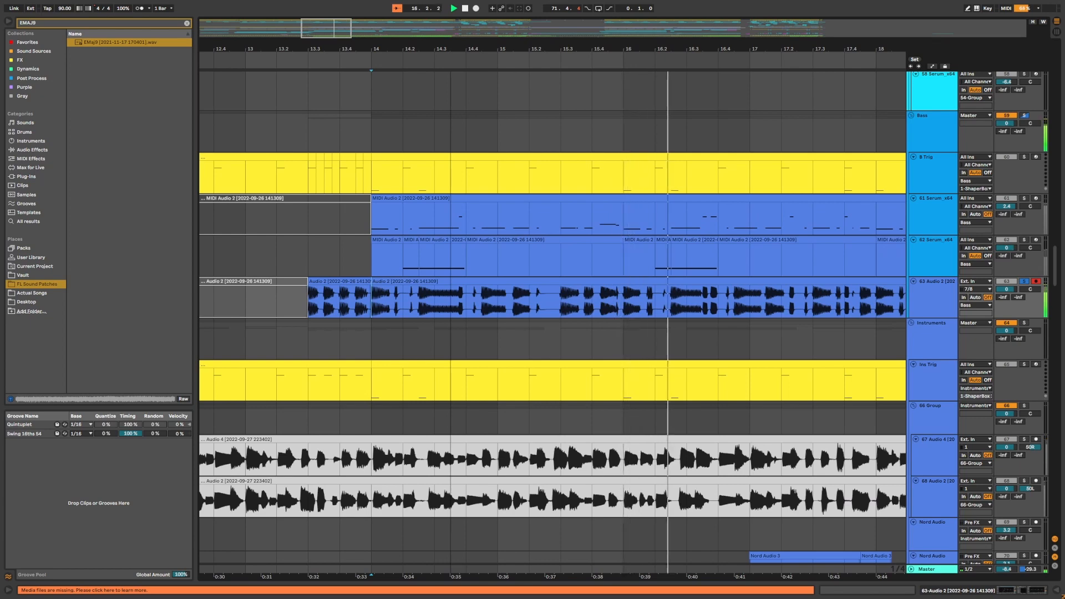
drag(451, 48, 396, 47)
drag(444, 47, 413, 26)
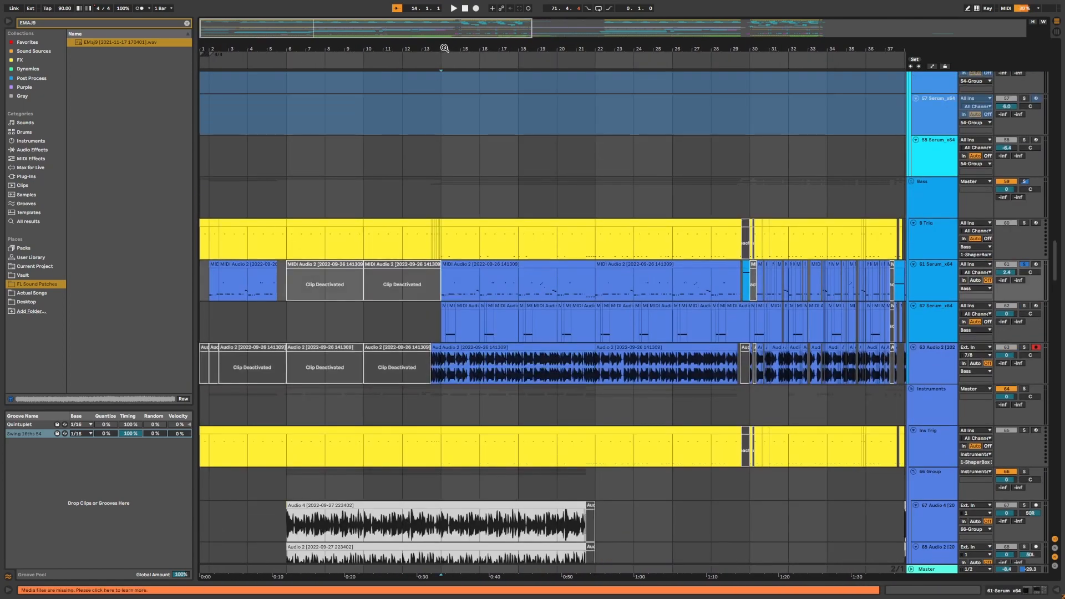
drag(444, 48, 430, 61)
key(space)
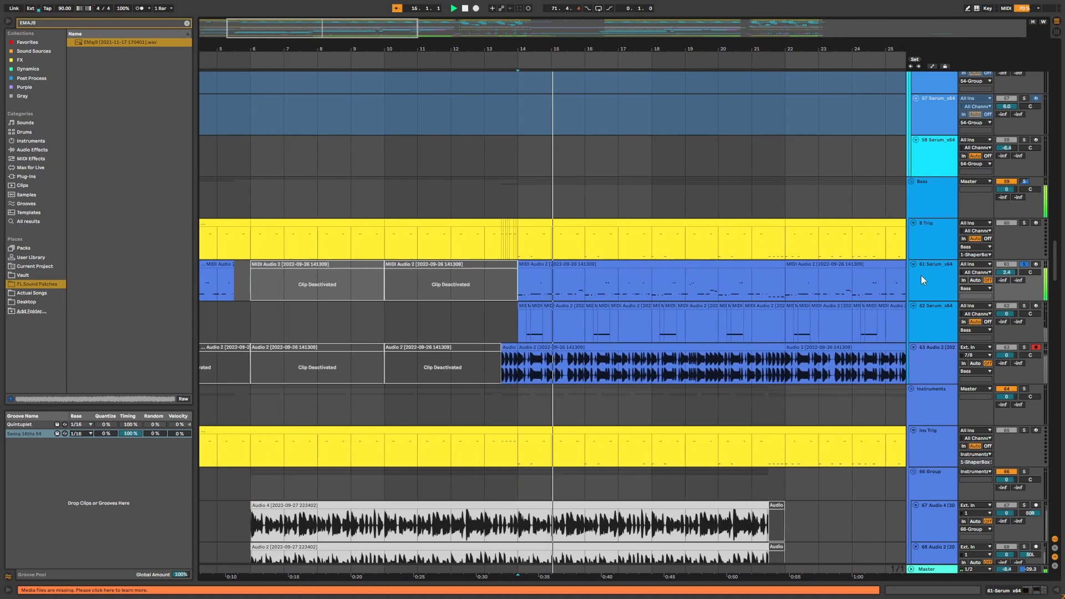
Solo the 62 Serum_x64 track as well and play its section from bar 14.
click(999, 307)
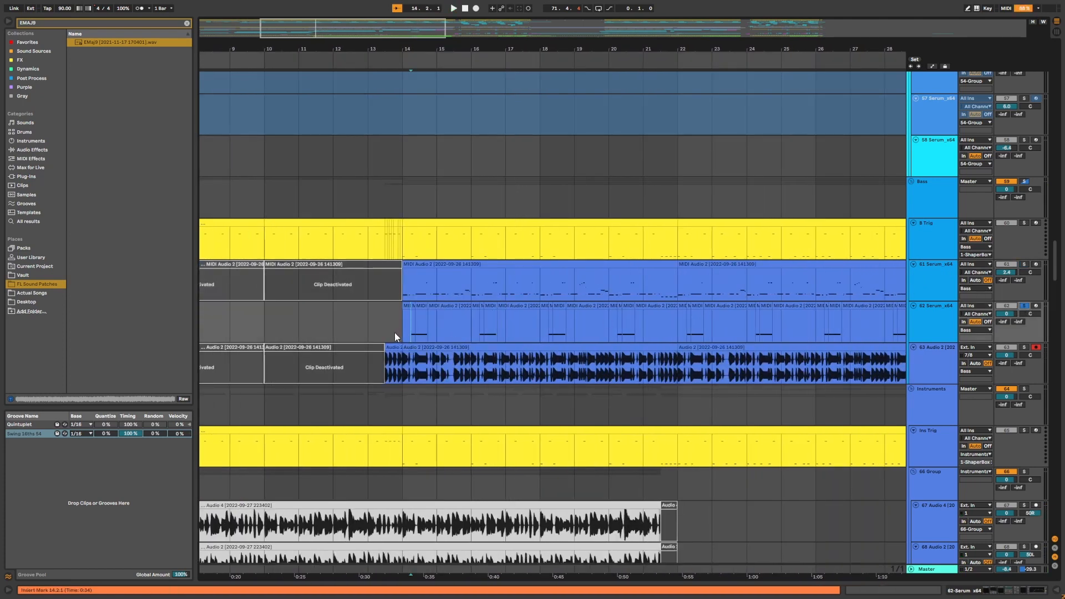
click(395, 332)
key(space)
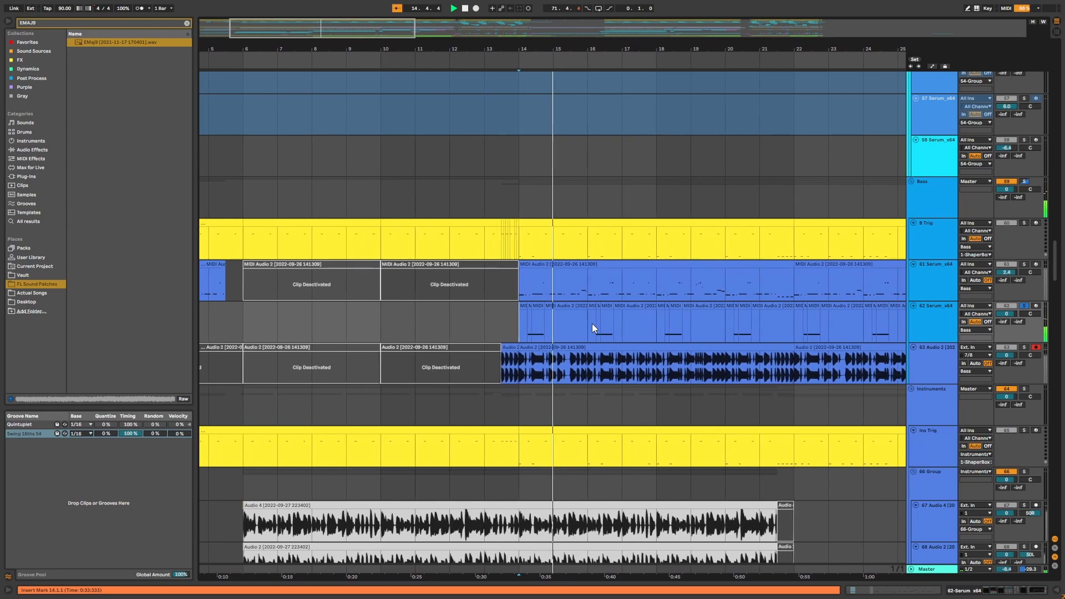
key(space)
Scroll up to the 17 Serum_x64 track and play the arrangement from bar 14.
click(527, 324)
mouse_move(543, 46)
mouse_down()
mouse_move(544, 69)
mouse_move(543, 34)
mouse_up()
scroll(550, 305, up, 2)
scroll(536, 320, up, 20)
key(space)
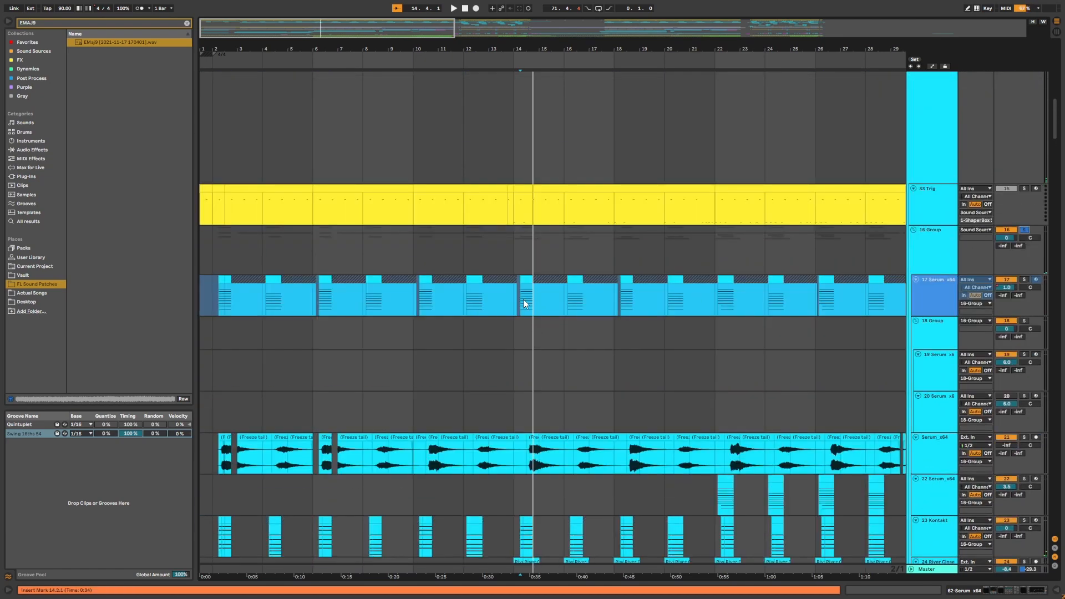
key(space)
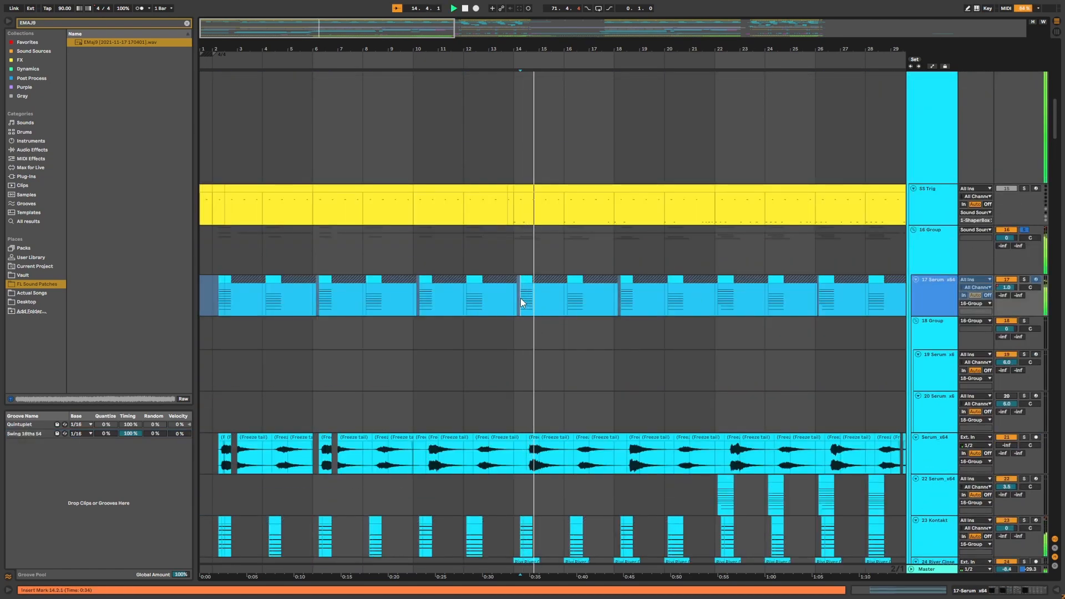
key(space)
Scroll down to the Instruments group tracks and select the Audio 4 clip on the 67 Audio 4 track.
scroll(546, 355, down, 20)
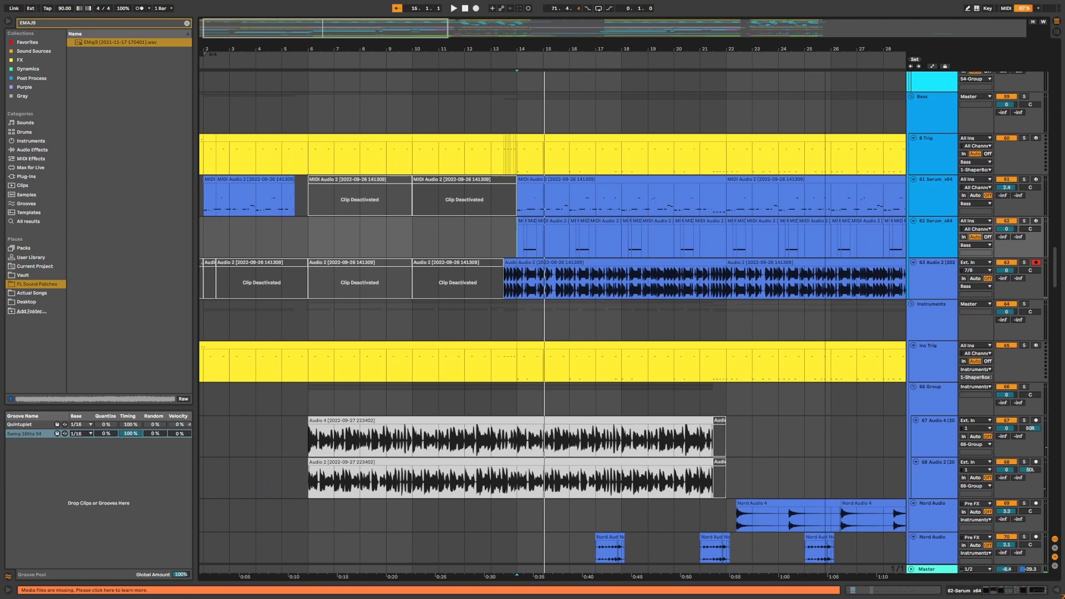
drag(541, 49, 255, 34)
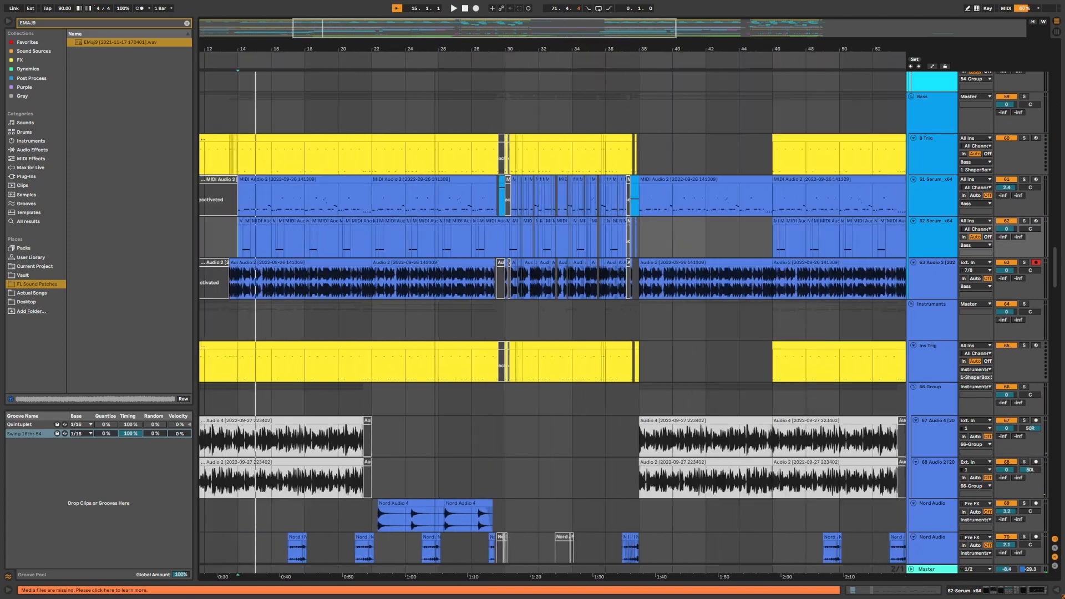
drag(464, 59, 453, 39)
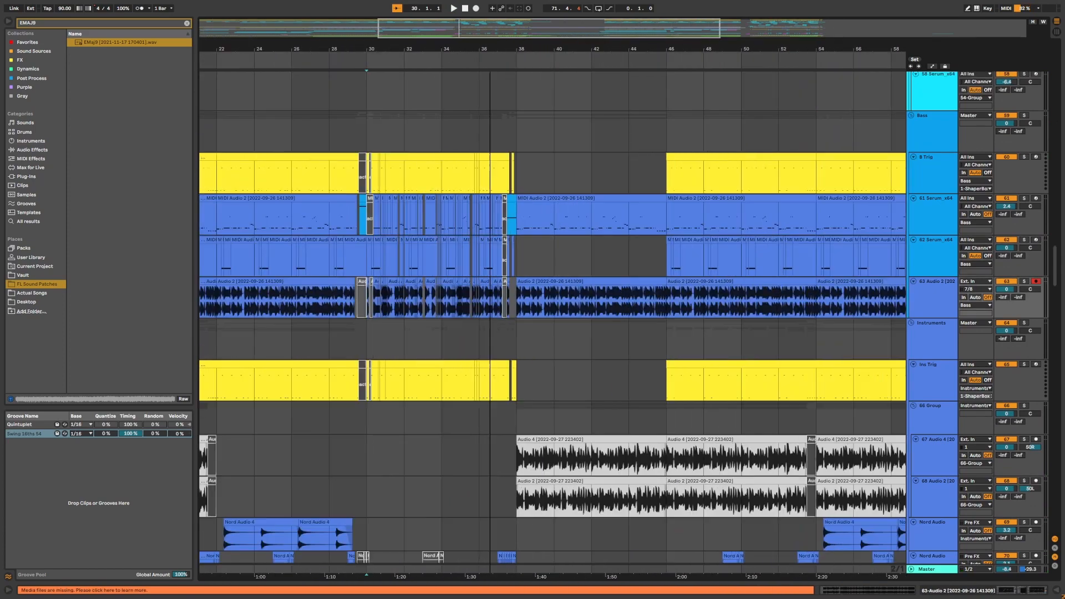
drag(466, 59, 470, 33)
scroll(478, 221, down, 5)
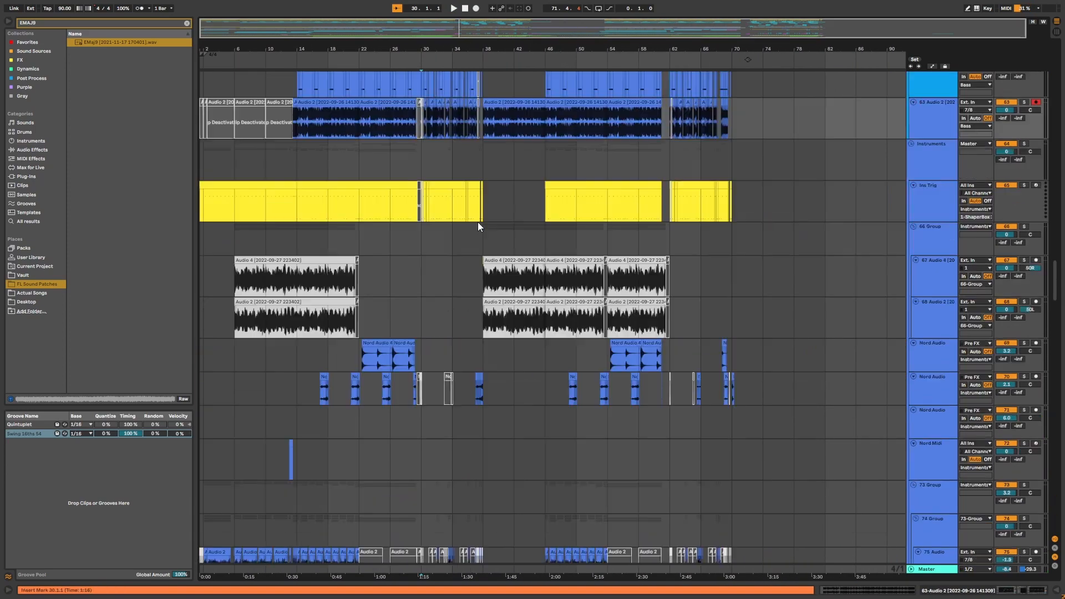
scroll(478, 221, down, 2)
drag(386, 48, 540, 83)
scroll(615, 119, up, 1)
click(615, 120)
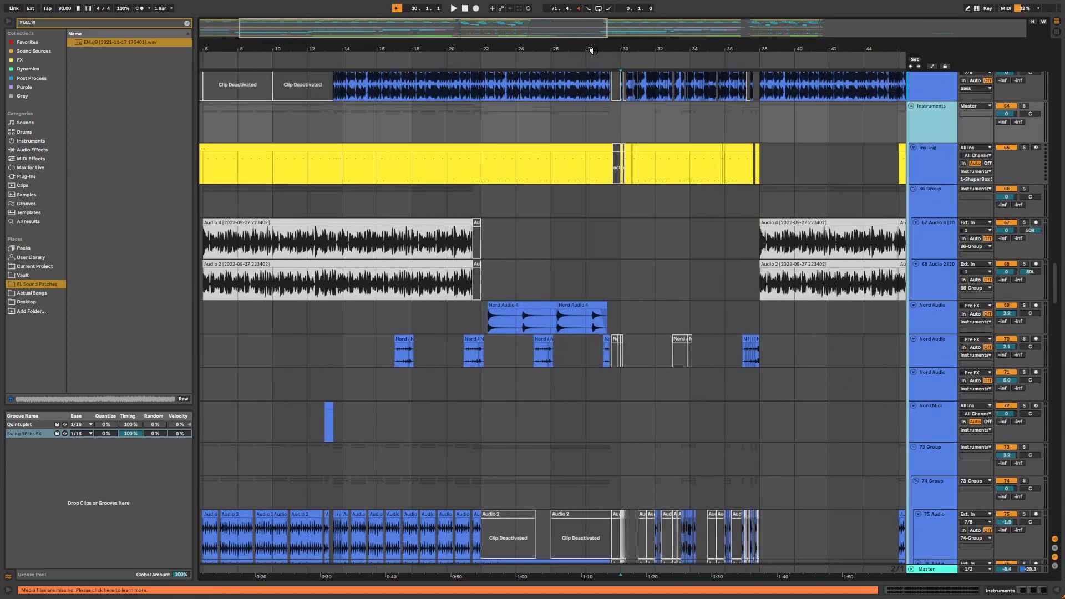
drag(592, 50, 660, 49)
click(276, 244)
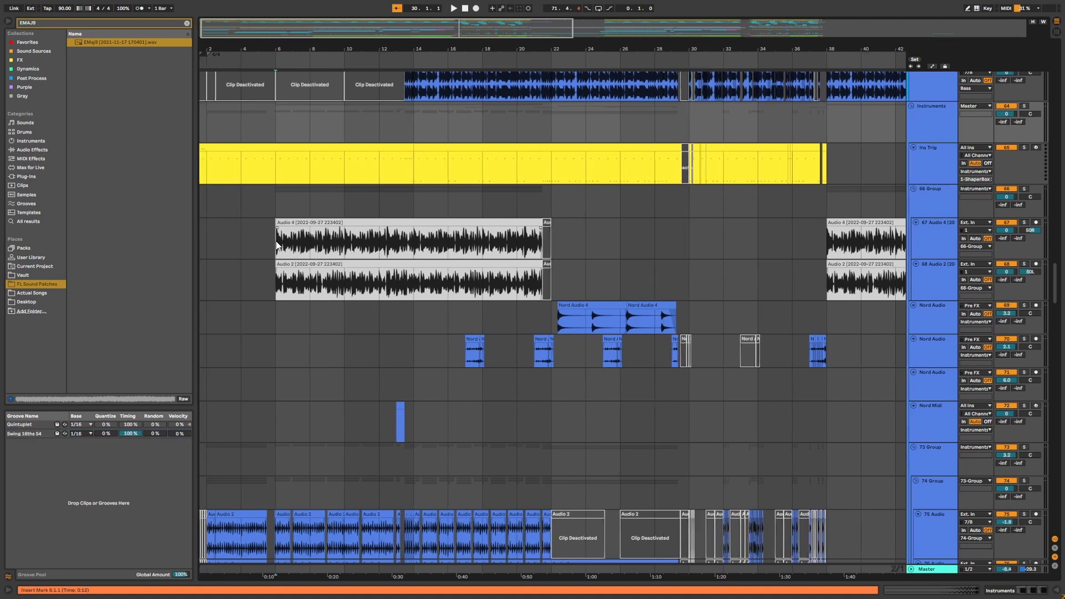
Zoom into the 67 Audio 4 and 68 Audio 2 clips around bars 4 to 18 and listen to them.
click(1008, 212)
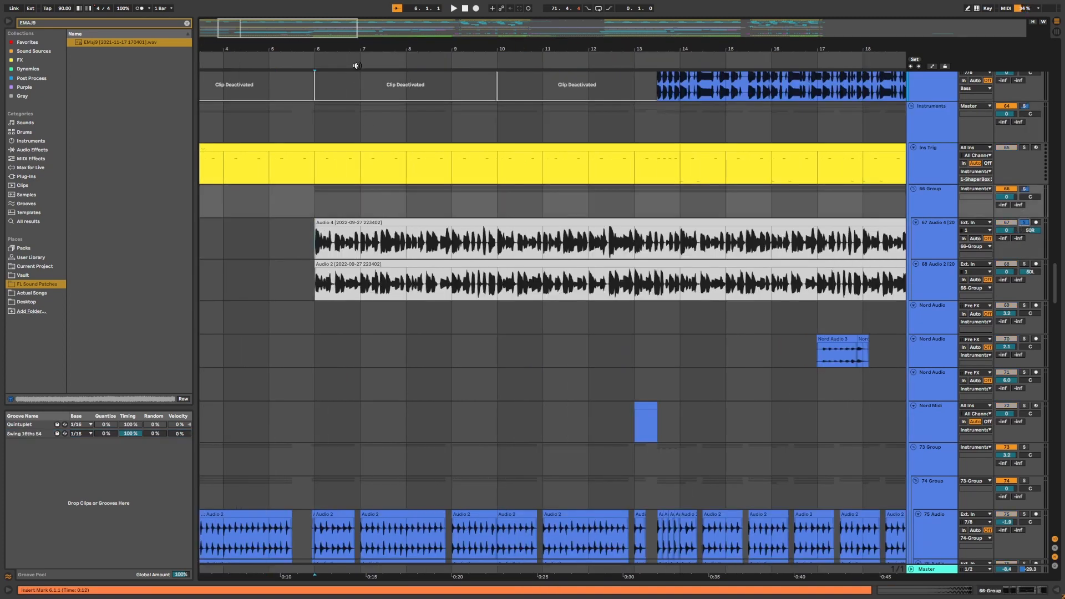
drag(348, 50, 392, 58)
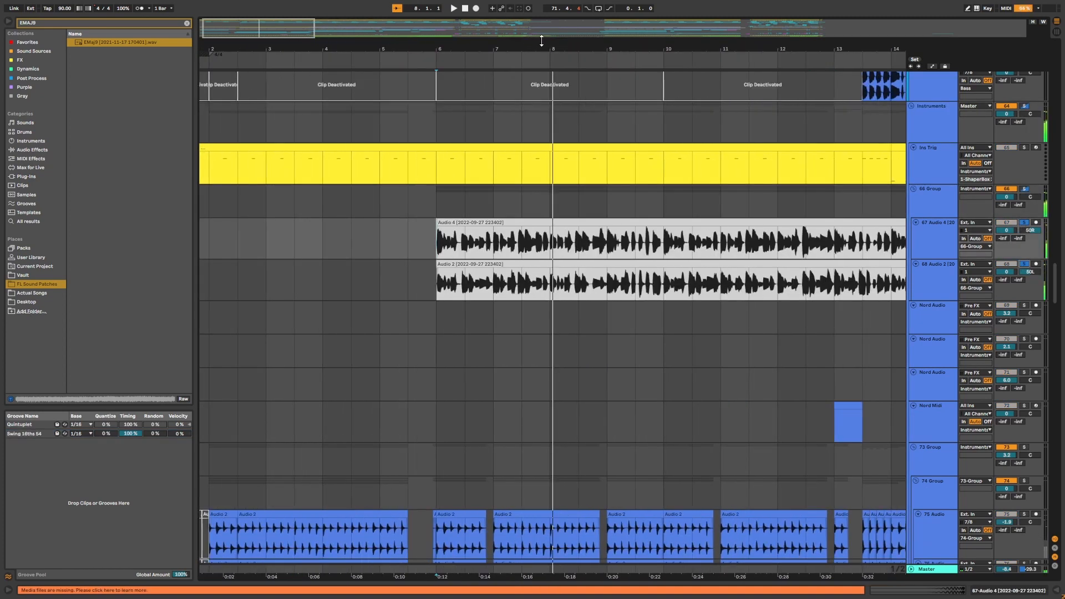
drag(545, 49, 365, 28)
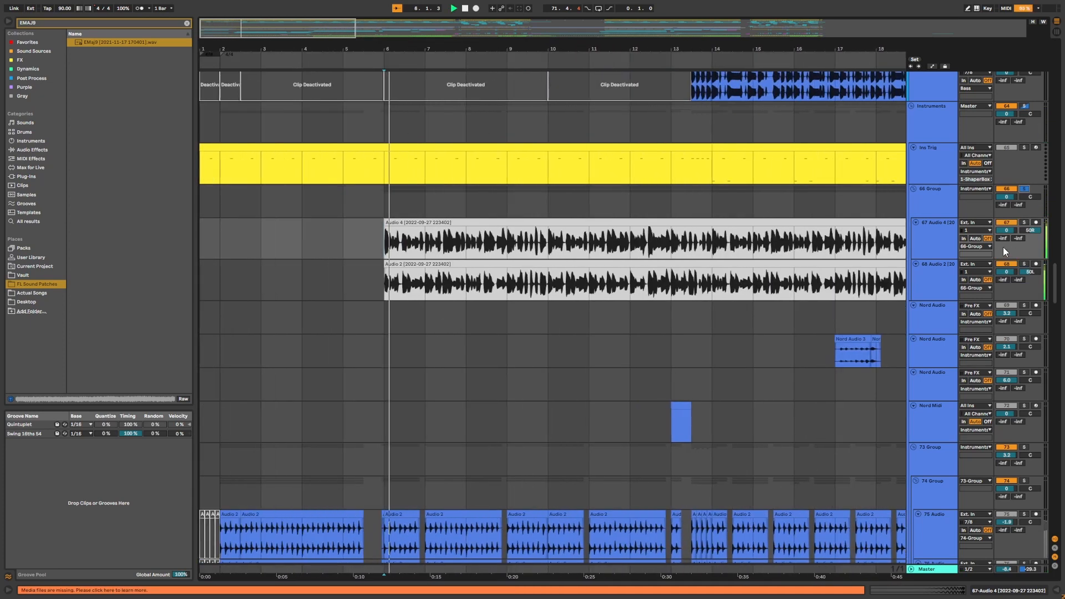
drag(533, 42, 523, 46)
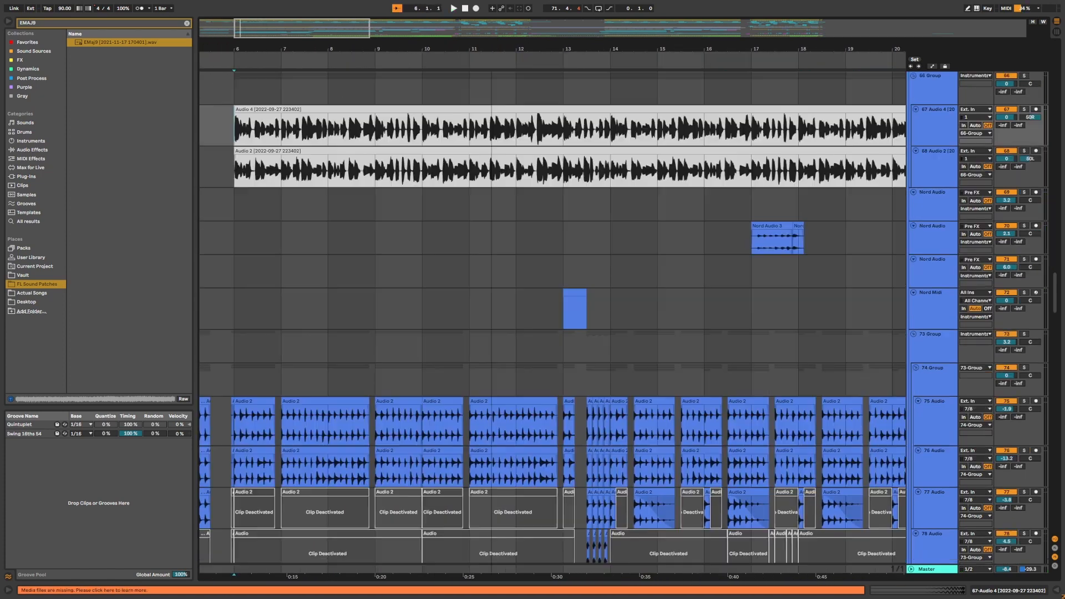
drag(490, 47, 429, 36)
Select the Nord Audio 4 clip, solo its Nord Audio track and play it from bar 22.
click(700, 212)
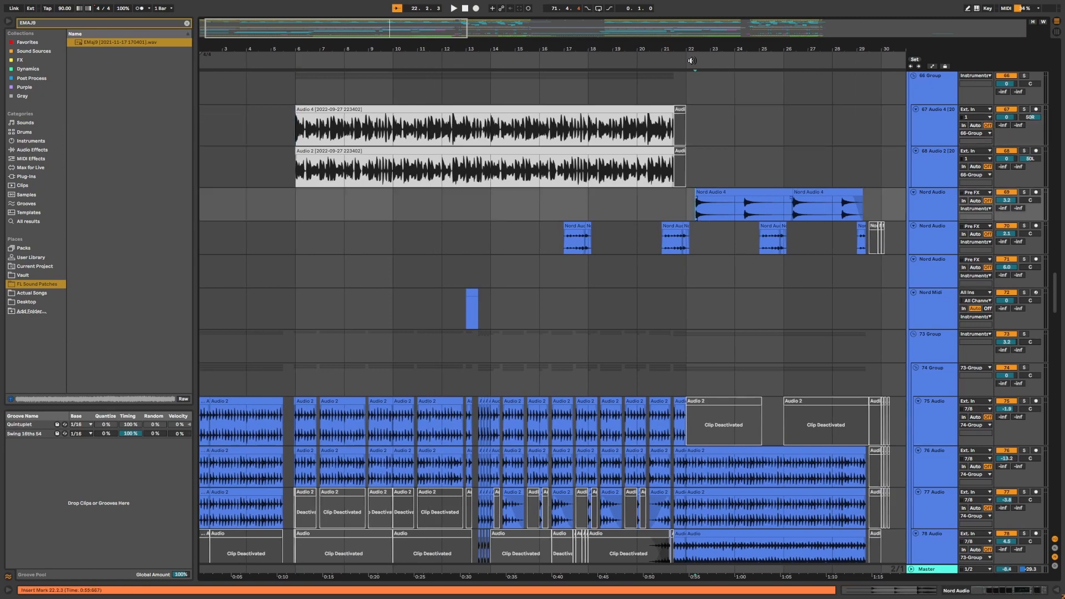
drag(692, 51, 693, 84)
click(1025, 192)
key(space)
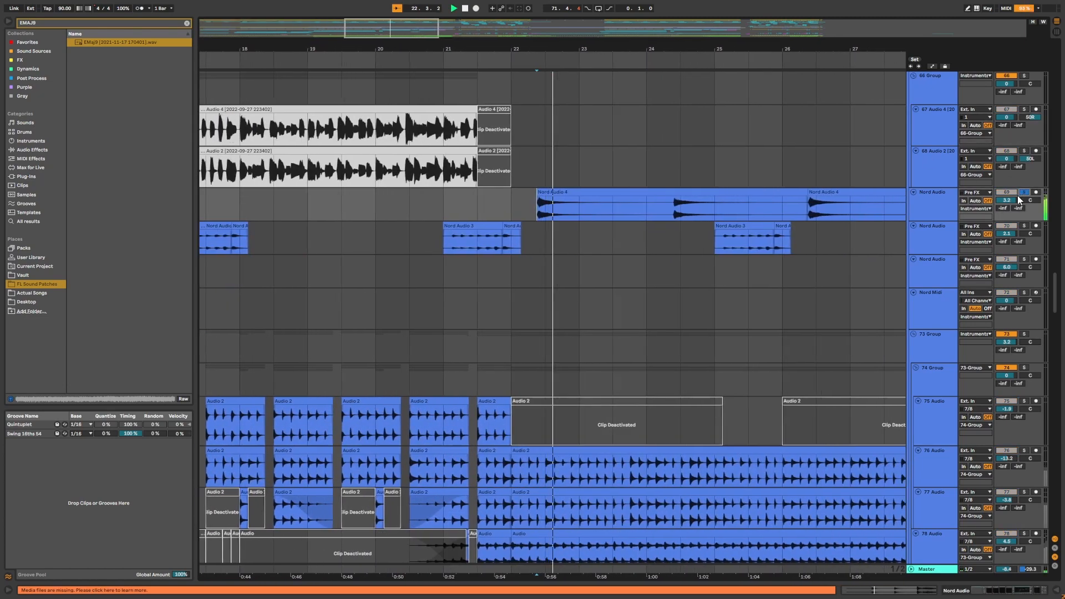
key(space)
Select the Nord Audio 4 clip and examine the devices inside its Pixel Piano rack, then fold the rack.
drag(593, 47, 592, 45)
scroll(562, 263, up, 4)
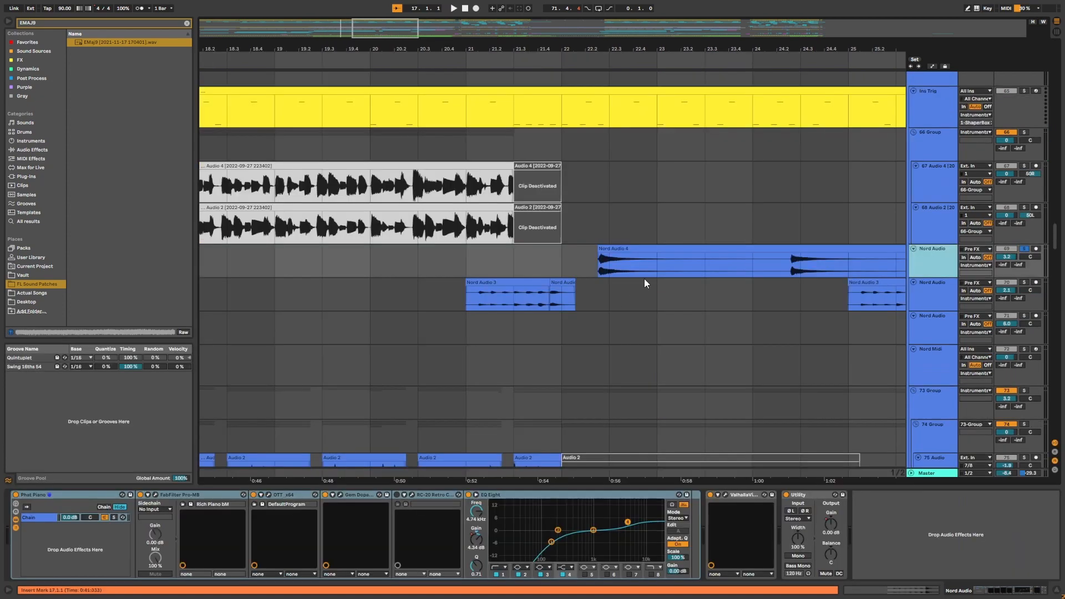
click(597, 267)
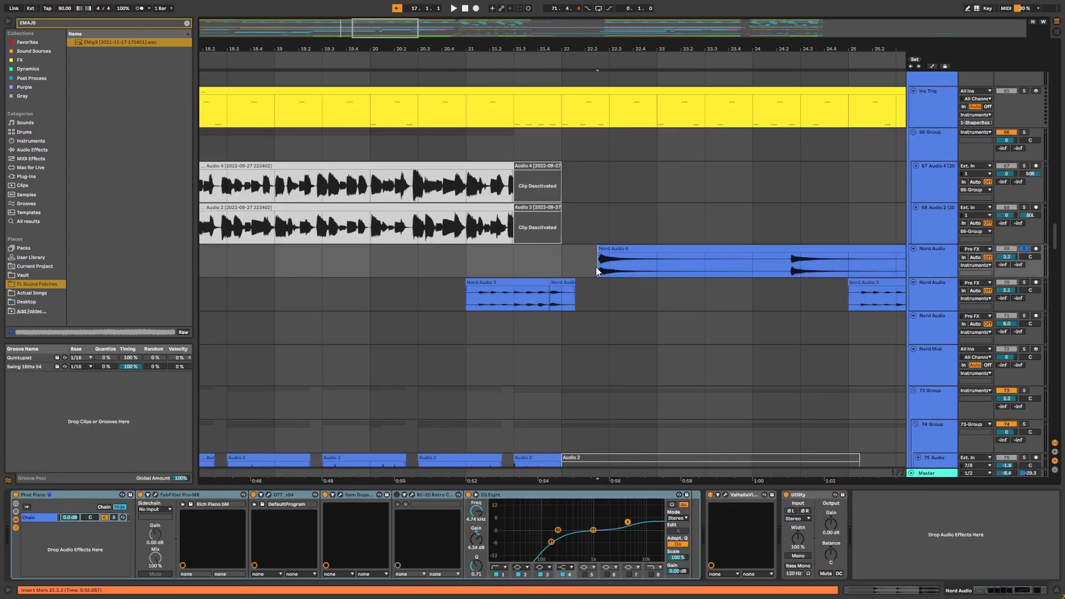
click(65, 495)
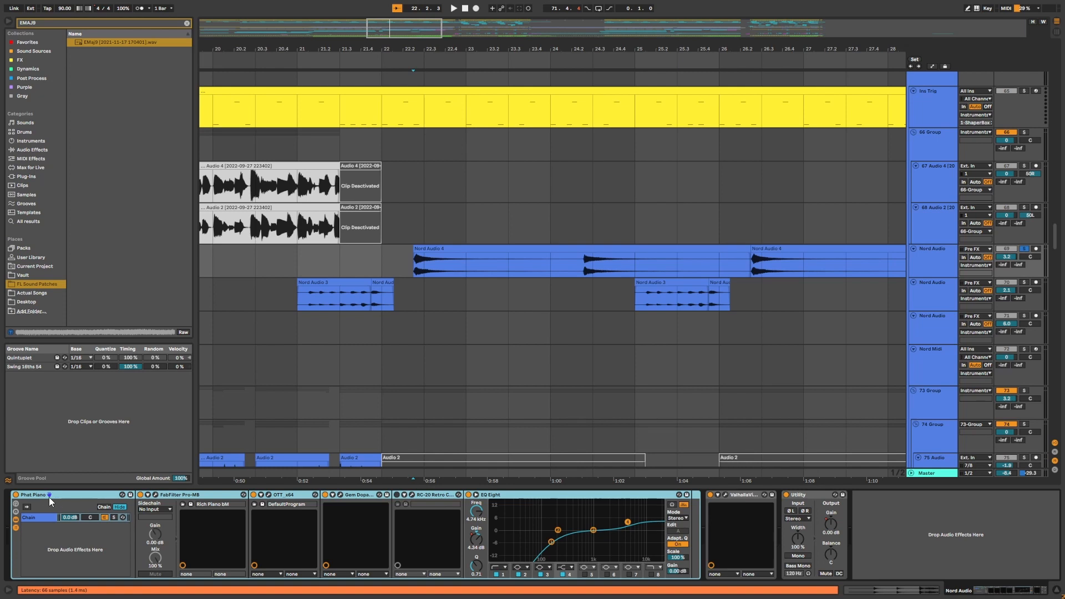
click(160, 503)
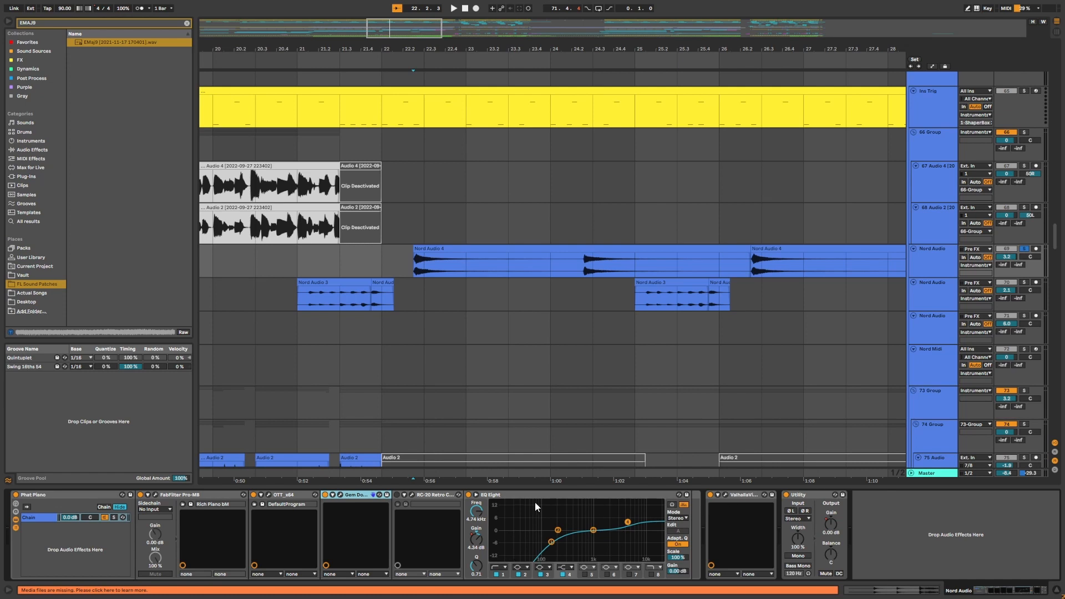
double_click(74, 496)
scroll(485, 224, up, 1)
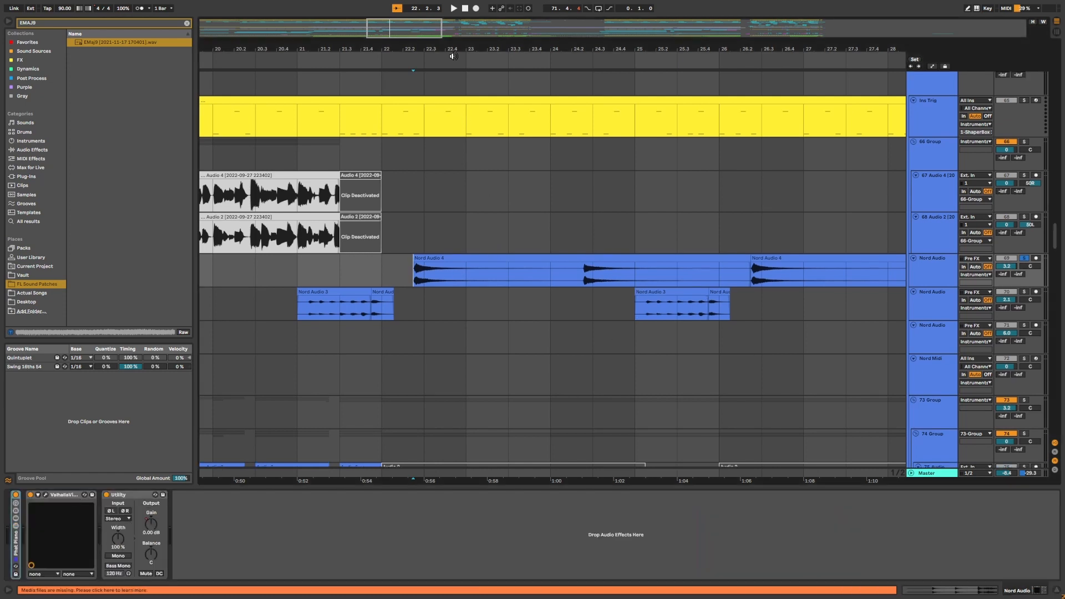
Select the Nord Audio 3 clip, solo the second Nord Audio track and play it around bar 17.
drag(455, 54, 407, 119)
click(422, 305)
key(s)
key(space)
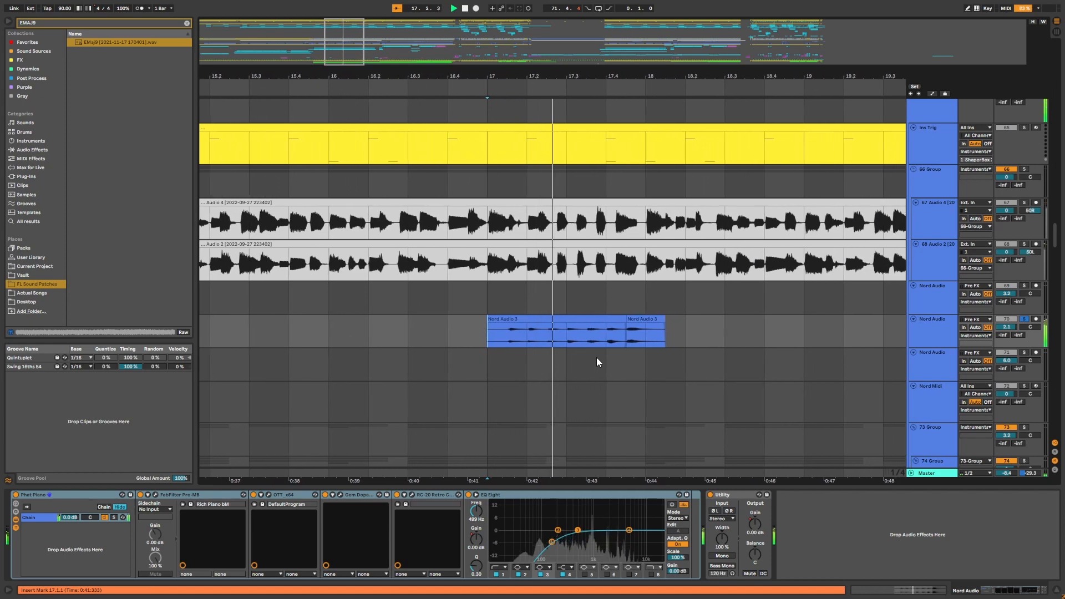
key(space)
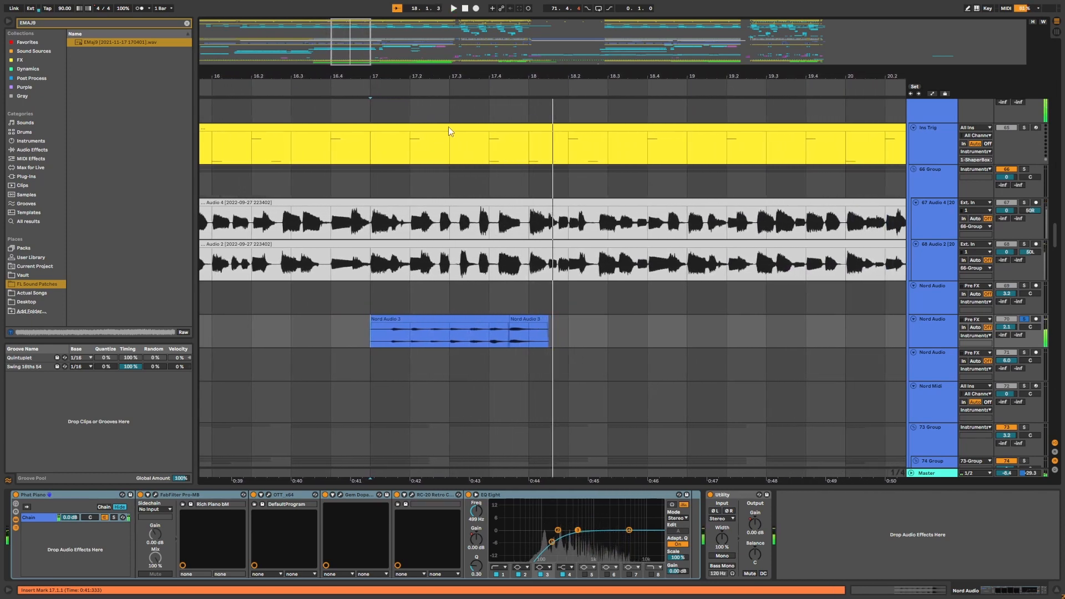
Select the opening of the Nord Audio 3 clip from bar 17 and play that range.
drag(476, 75, 561, 94)
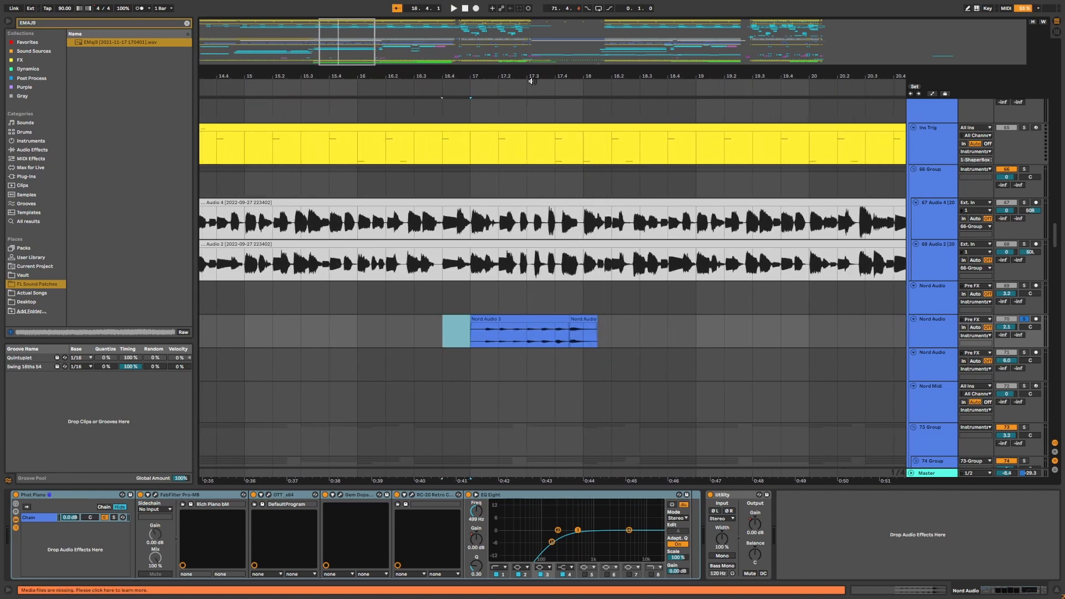
drag(531, 81, 531, 101)
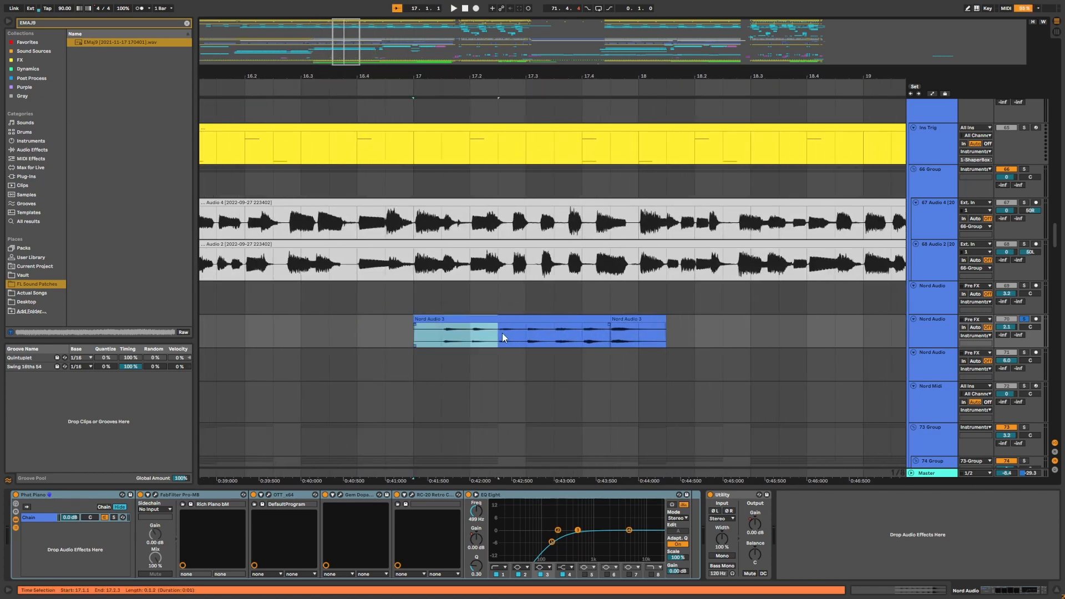
click(415, 337)
drag(451, 337, 464, 332)
drag(501, 72, 502, 80)
key(space)
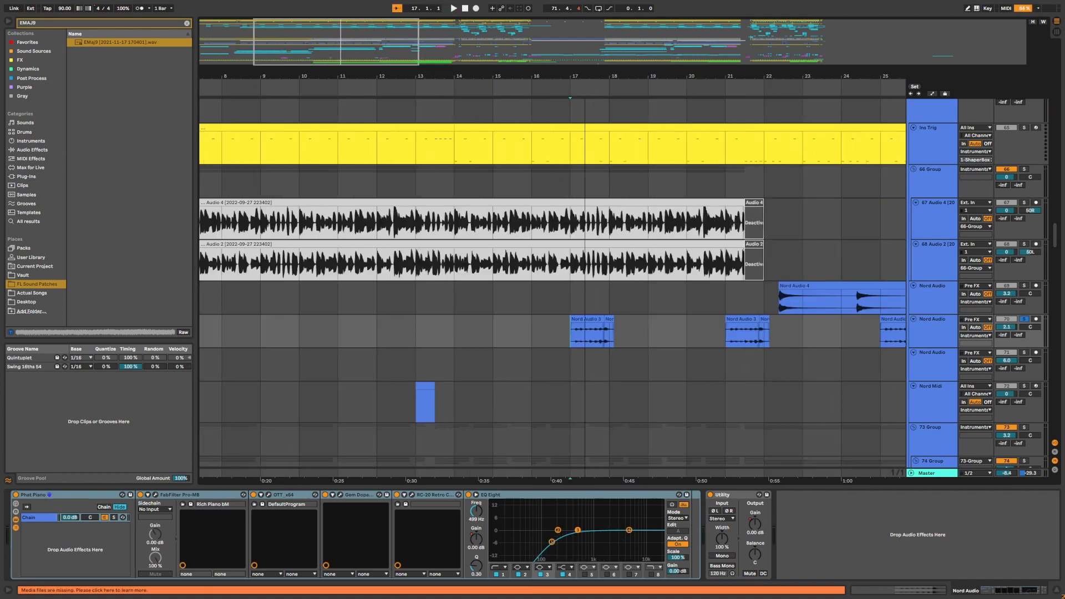
Play the Nord Audio 3 clip again from bar 17.
drag(585, 76, 585, 88)
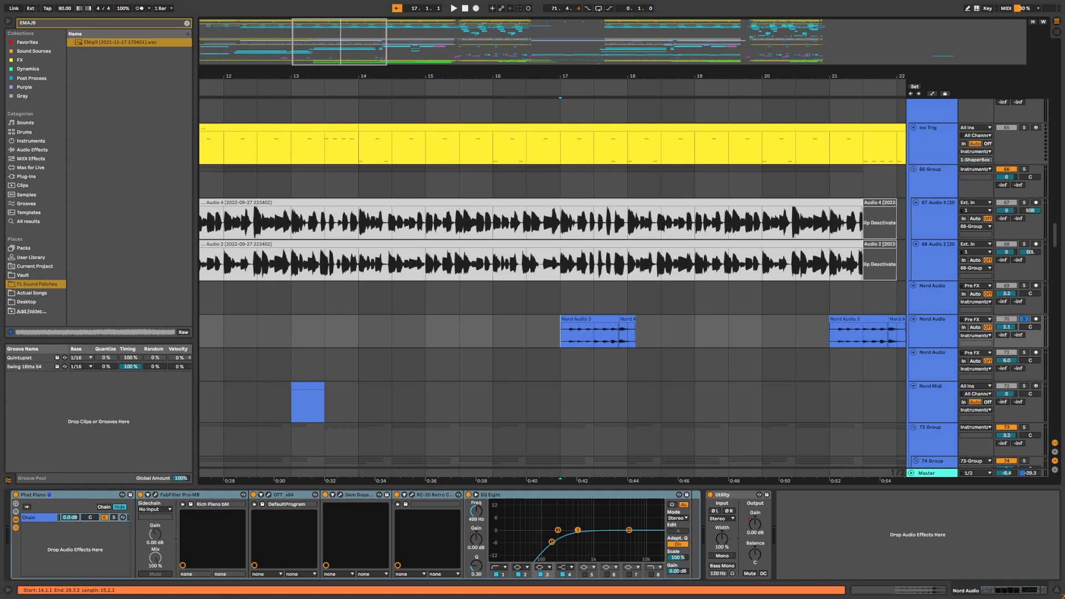
drag(795, 71, 538, 85)
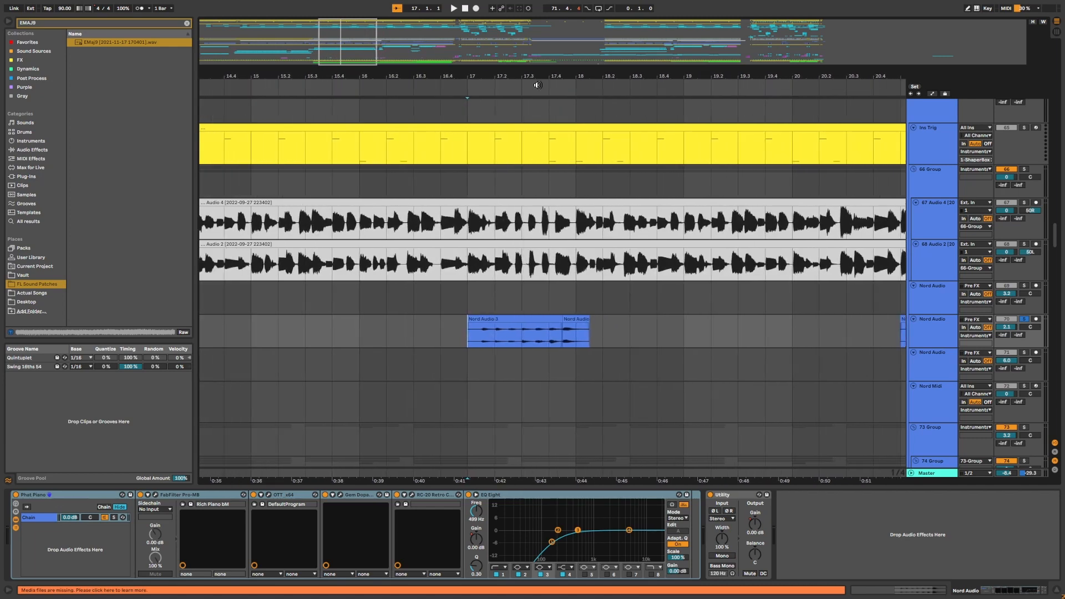
key(space)
key(space)
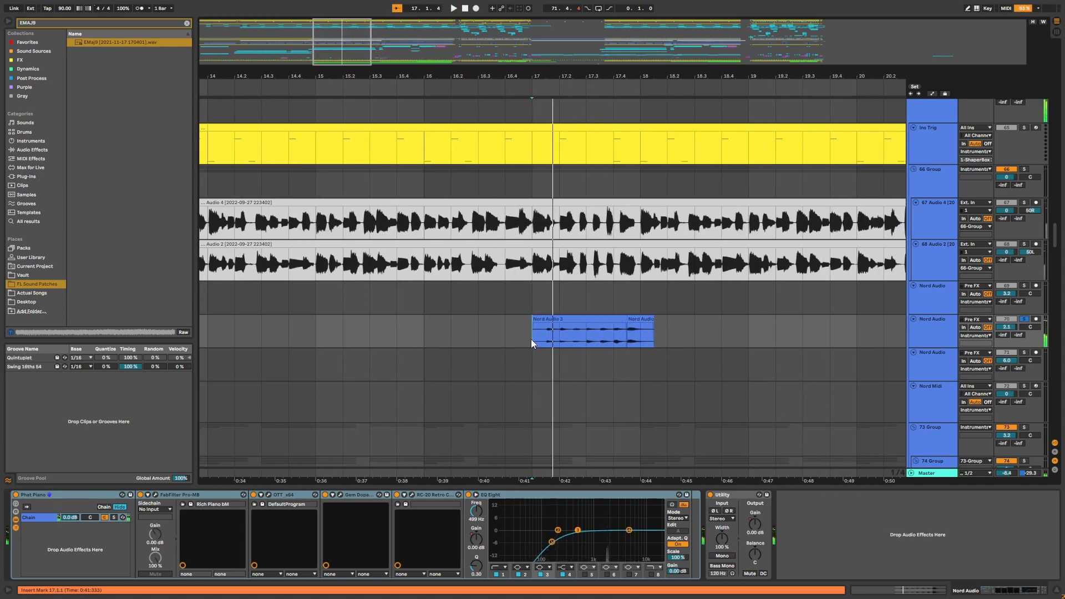
Scroll down to the 74 Group tracks, solo the 75 Audio track and play it from bar 2.
drag(591, 70, 468, 43)
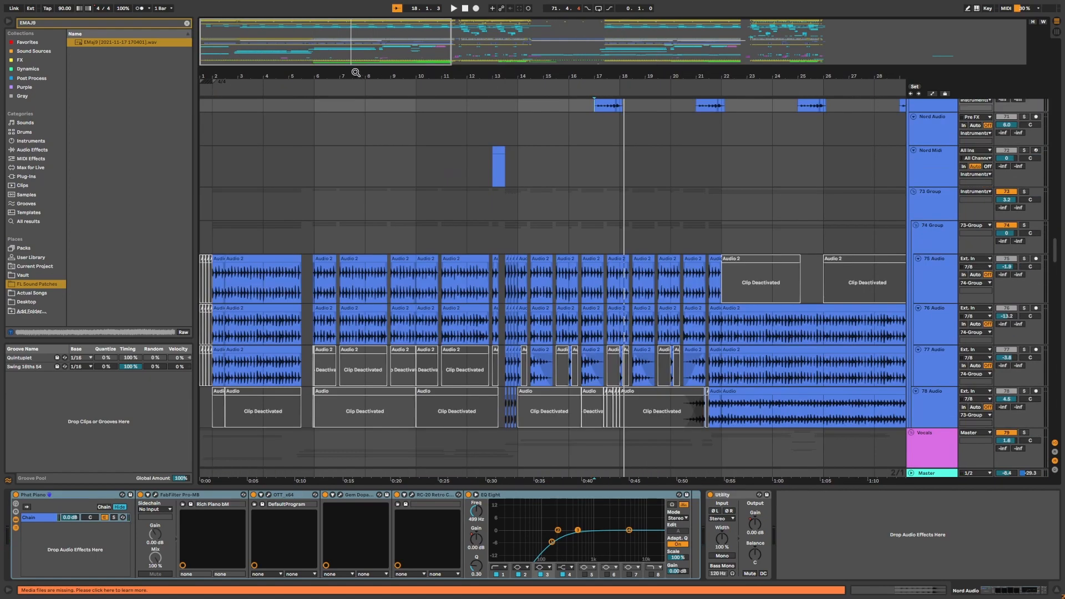
drag(355, 71, 436, 71)
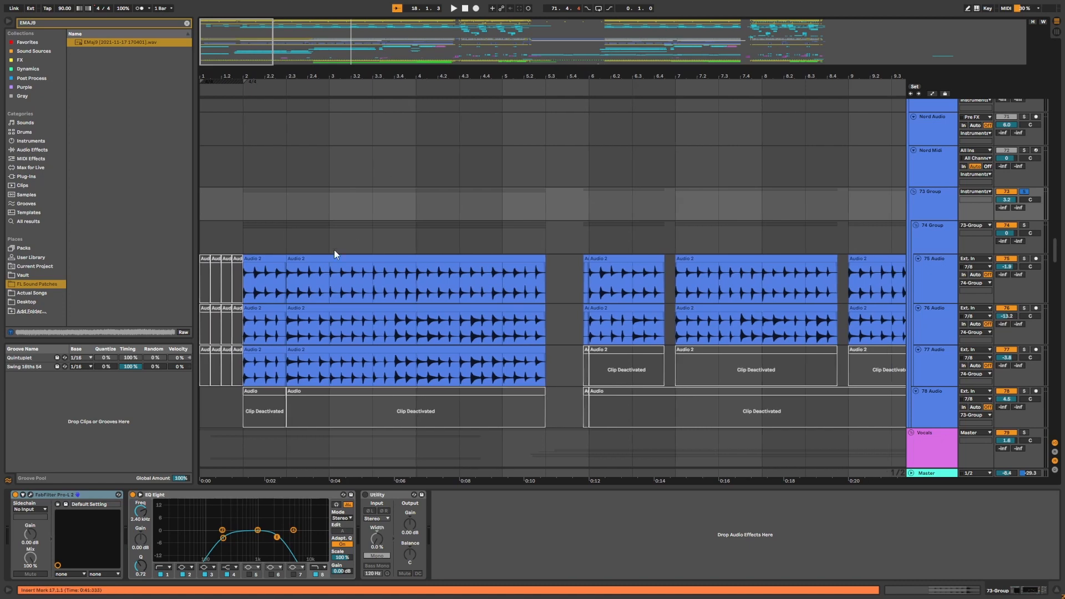
click(251, 234)
key(Down)
mouse_move(257, 78)
mouse_down()
mouse_move(234, 62)
mouse_move(238, 83)
mouse_move(316, 78)
mouse_up()
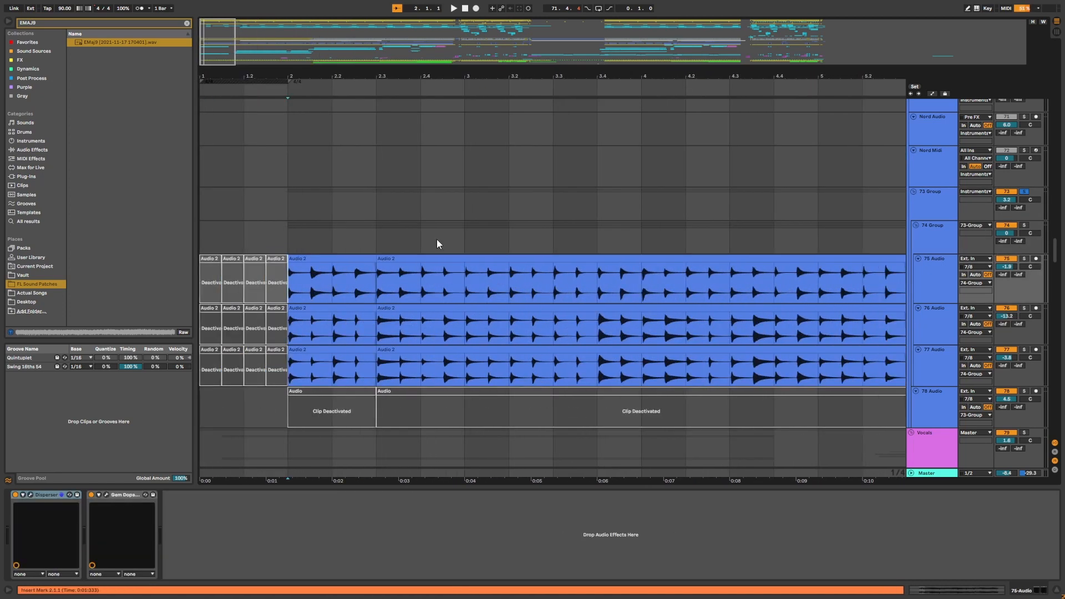
click(1024, 258)
key(space)
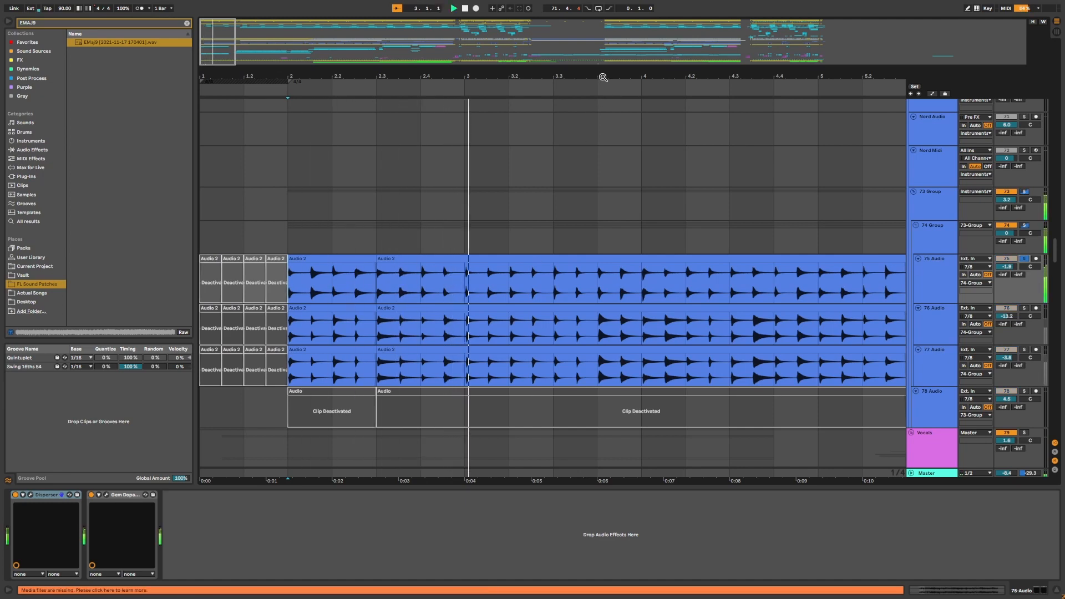
Select an Audio 2 clip on the 76 Audio track and play it from bar 2.
drag(604, 77, 604, 62)
key(space)
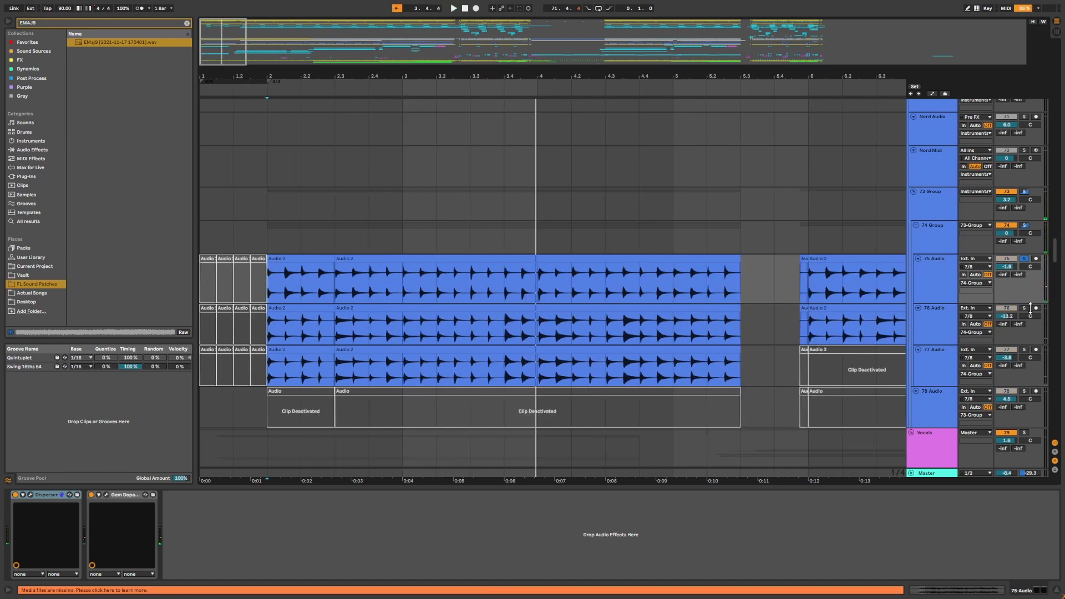
drag(469, 78, 476, 79)
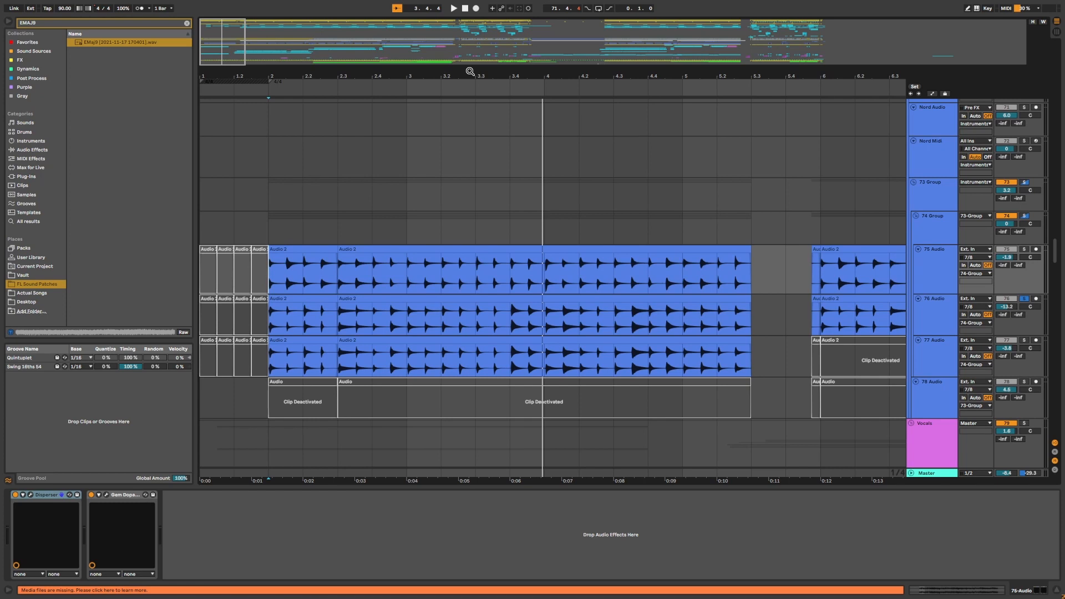
click(272, 322)
key(space)
Select a clip on the 77 Audio track, solo that track and play it from bar 2.
mouse_move(288, 74)
mouse_down()
mouse_move(306, 83)
mouse_move(303, 74)
mouse_up()
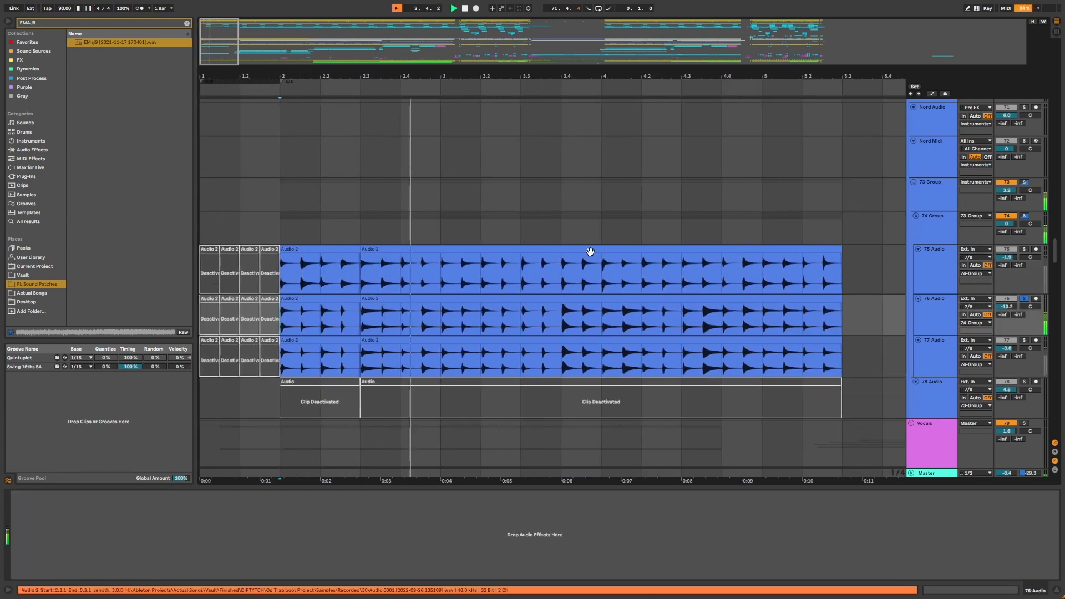
click(571, 312)
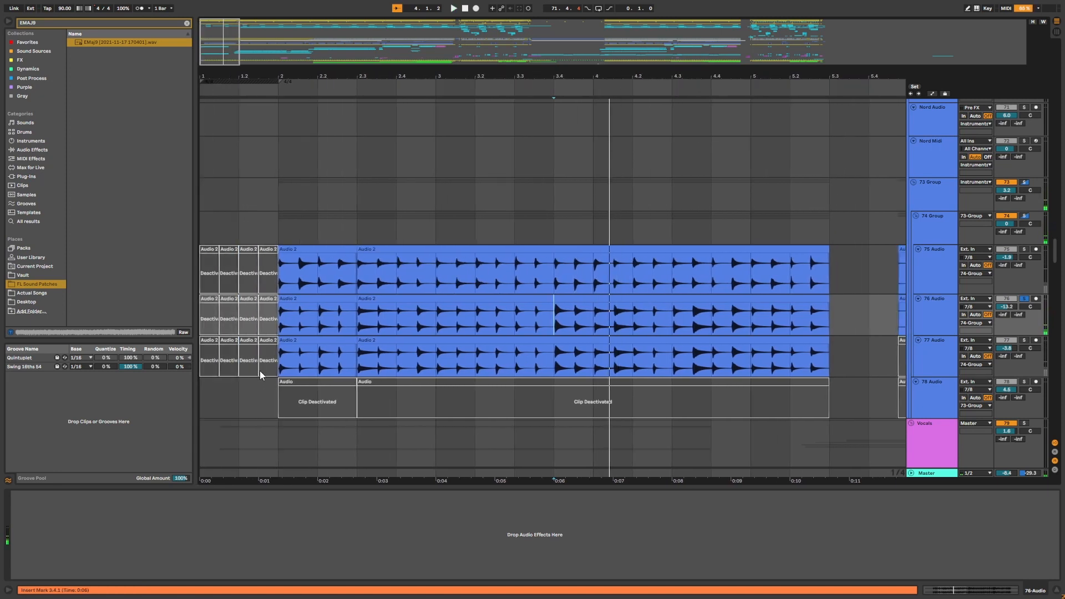
click(269, 364)
click(1025, 341)
key(space)
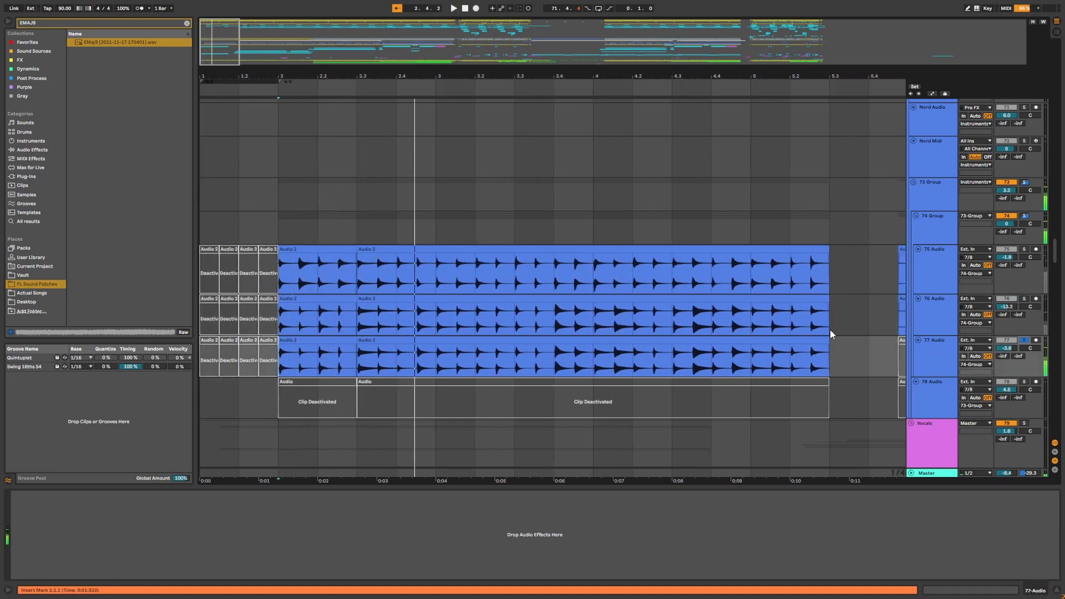
Solo the whole 74 Group track and play it from bar 2.
scroll(830, 334, right, 5)
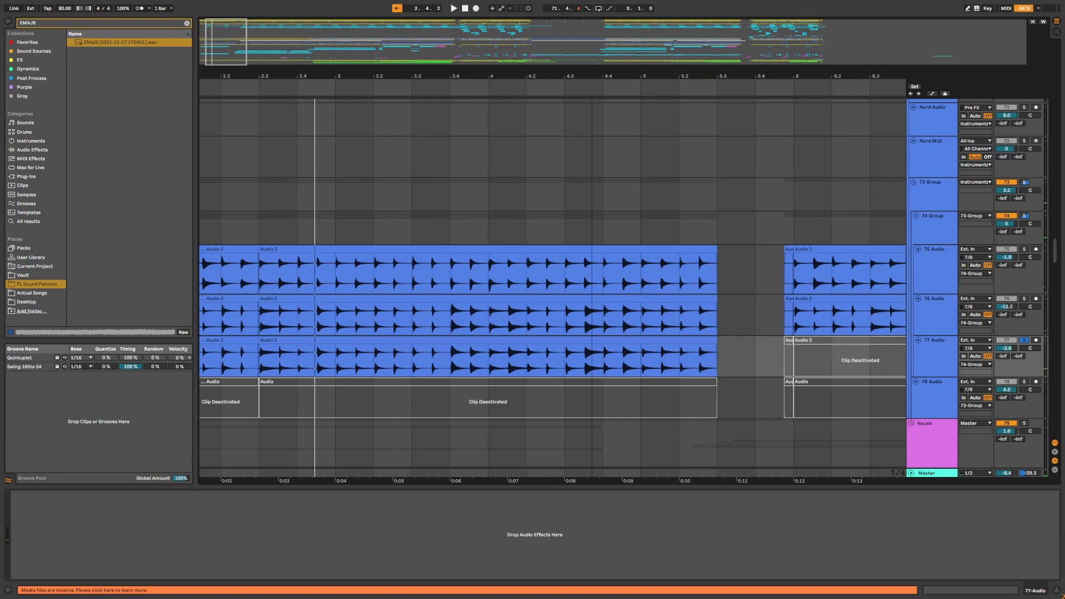
click(1026, 217)
key(space)
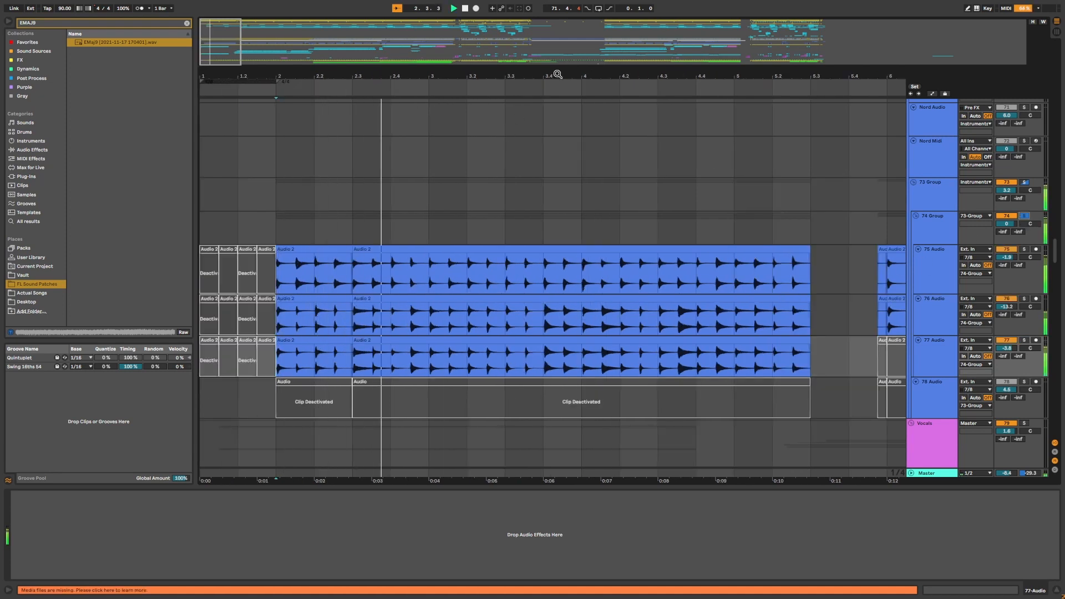
key(space)
Play the soloed 78 Audio track from around bar 21 and select its long Audio clip.
drag(578, 77, 240, 78)
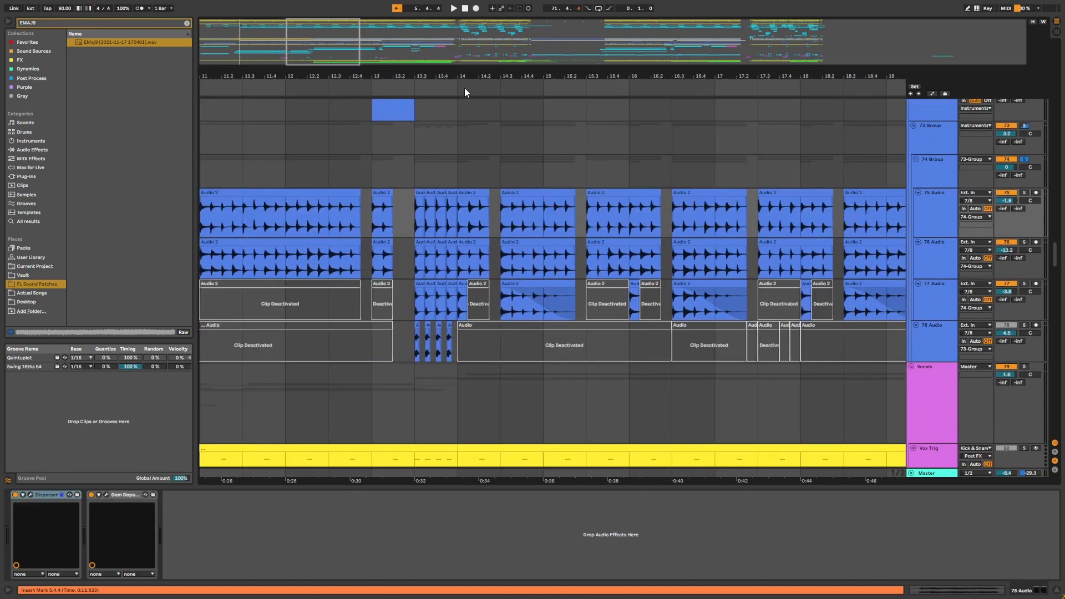
drag(465, 87, 223, 72)
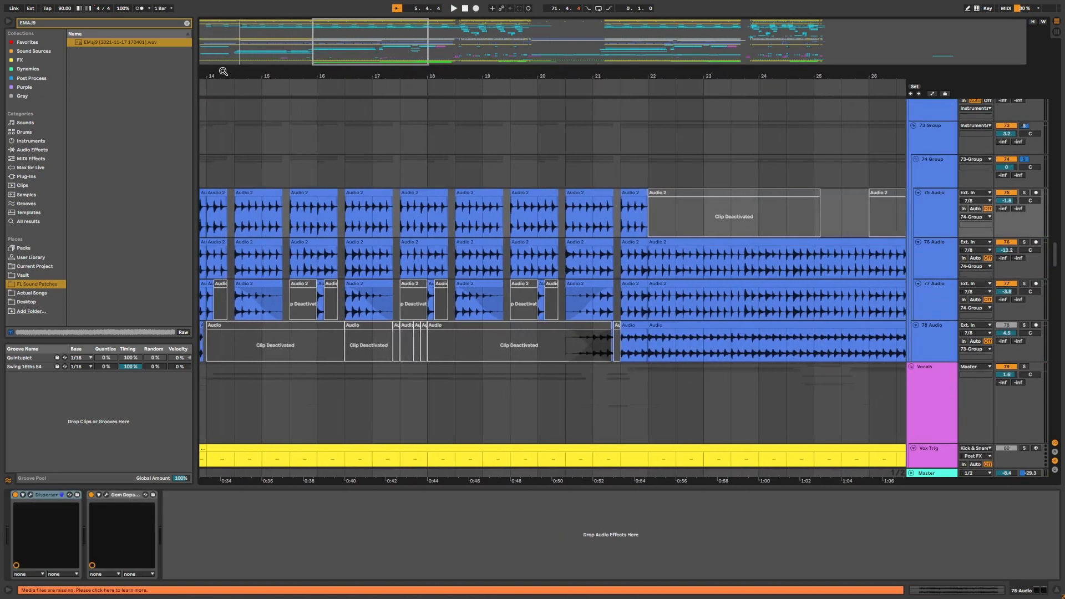
drag(697, 76, 577, 76)
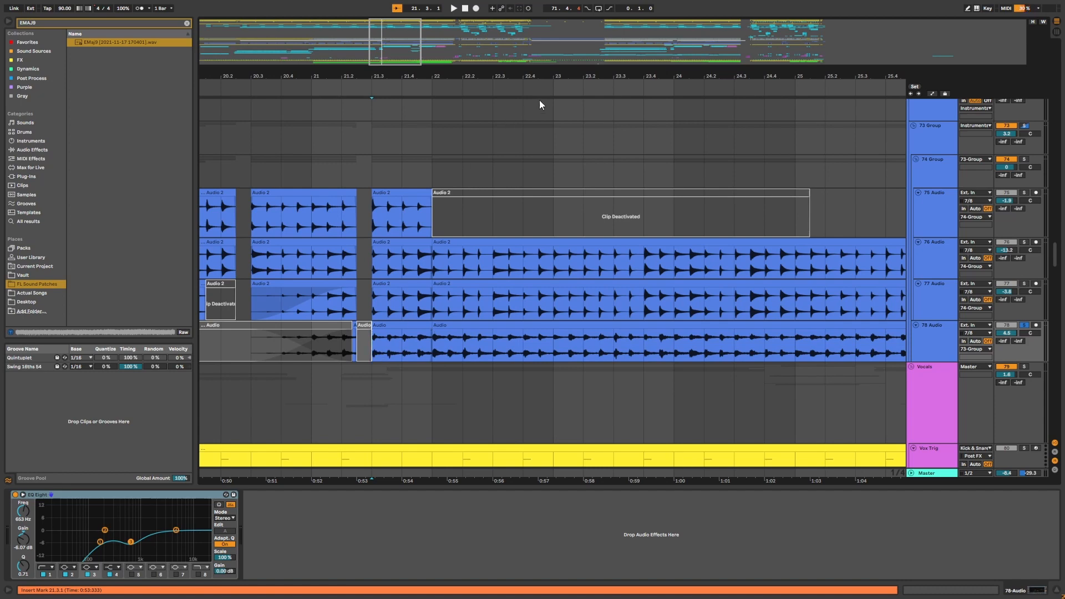
key(space)
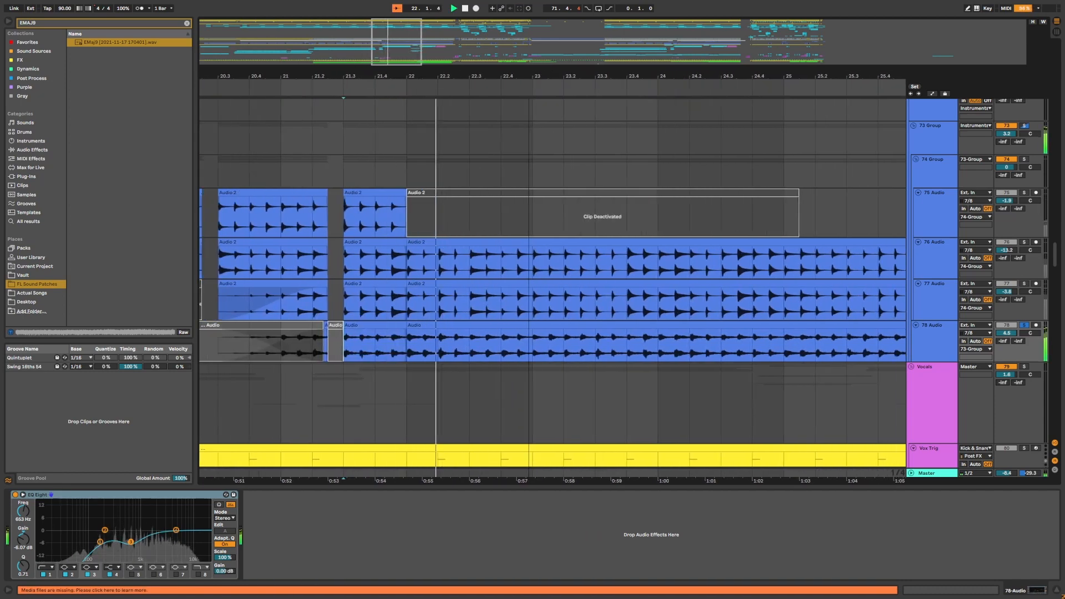
drag(528, 76, 446, 72)
key(space)
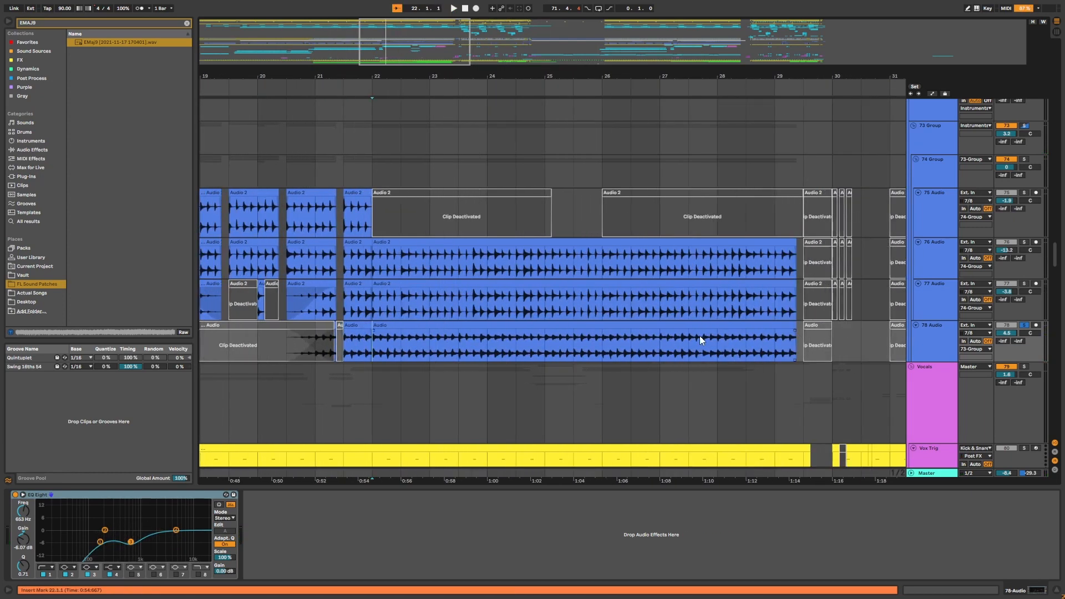
click(694, 325)
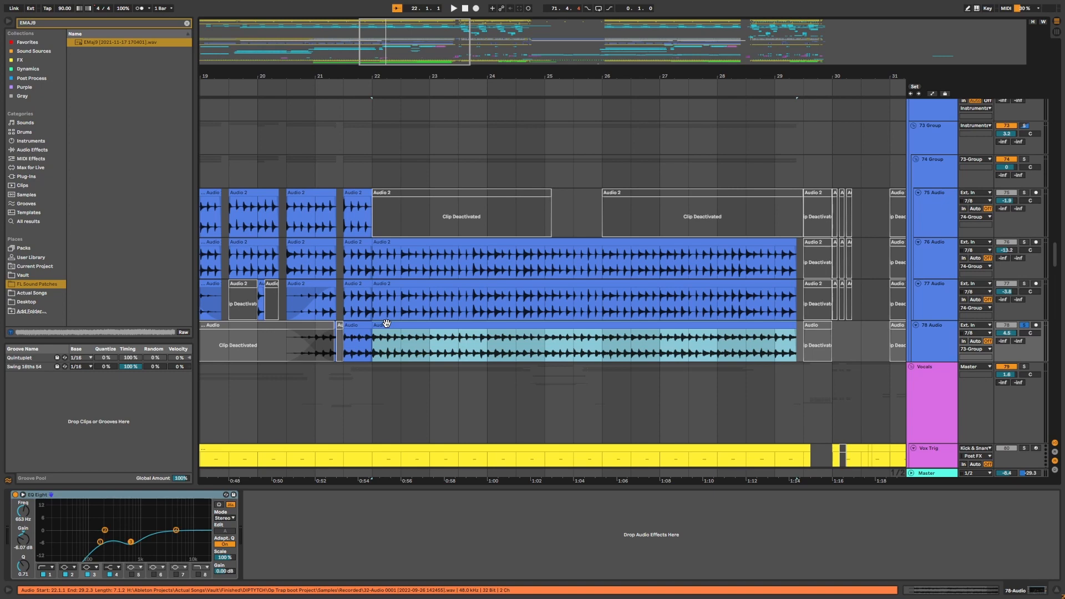
Play the soloed 78 Audio track's long clip from bar 22.
click(373, 349)
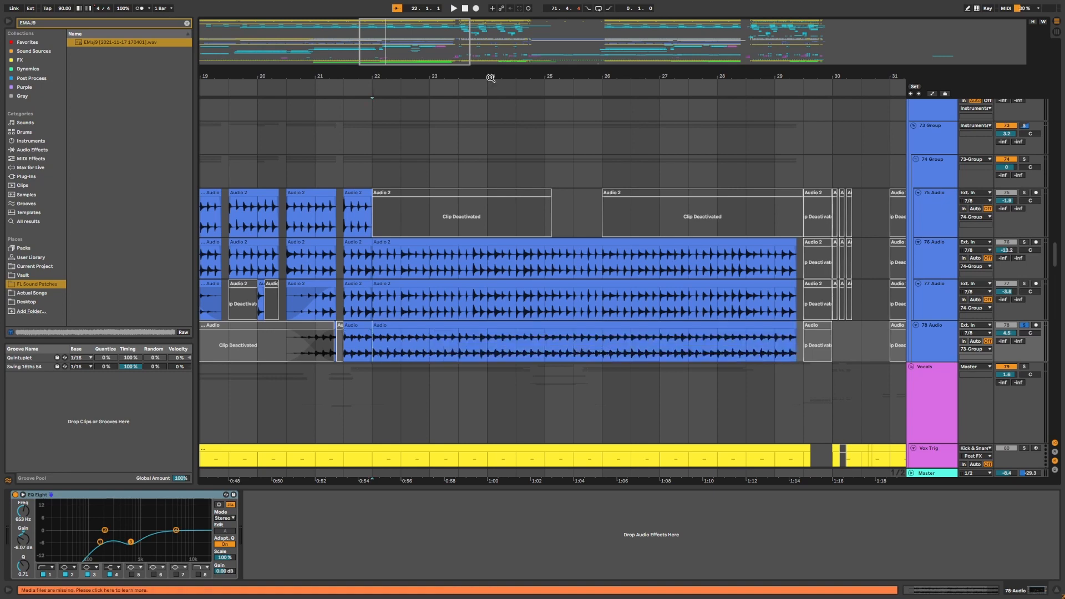
drag(490, 78, 477, 108)
click(604, 346)
drag(635, 76, 556, 83)
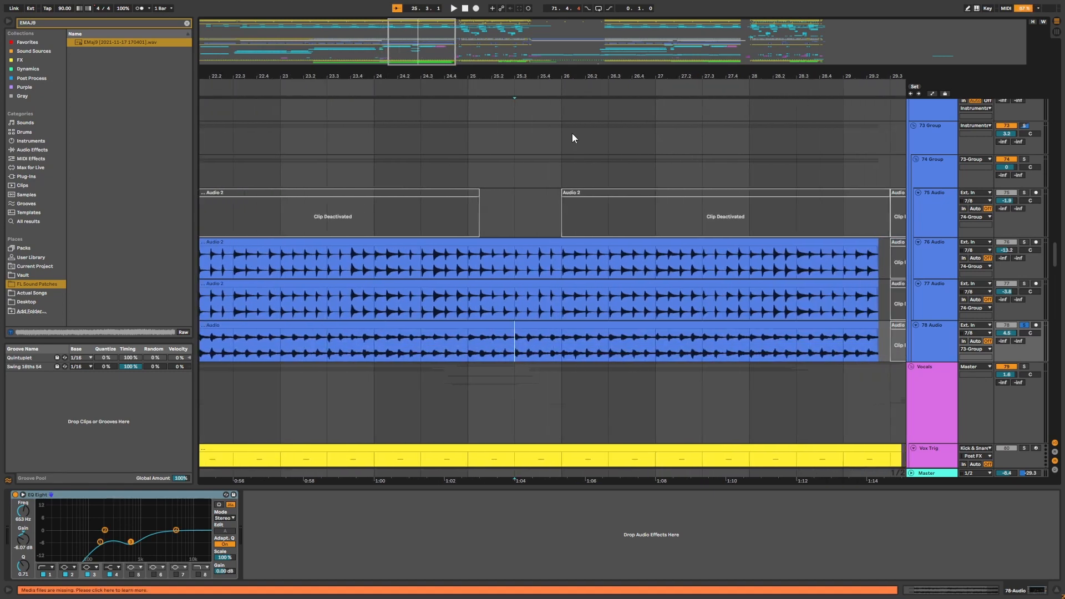
click(333, 351)
key(space)
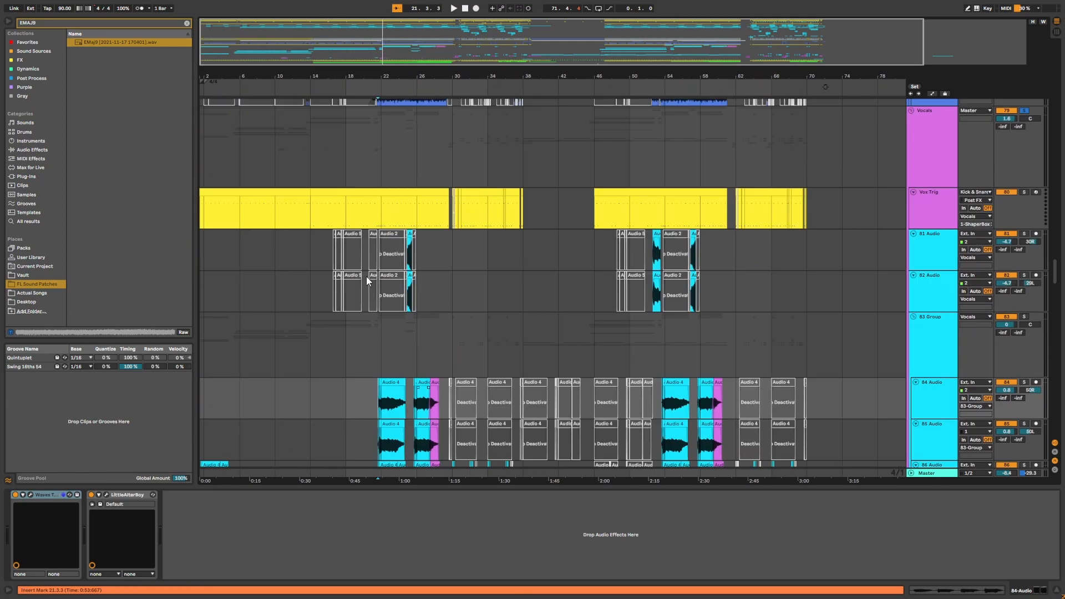
Select the vocal 82 Audio and 83 Group tracks to view their device chains.
scroll(356, 205, down, 1)
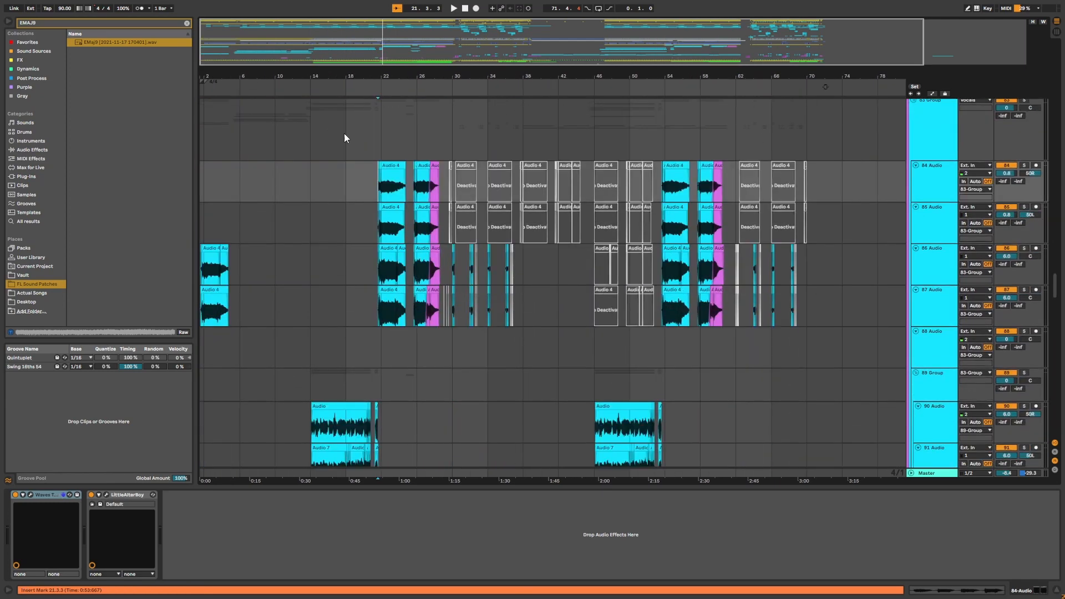
click(339, 239)
scroll(266, 272, up, 1)
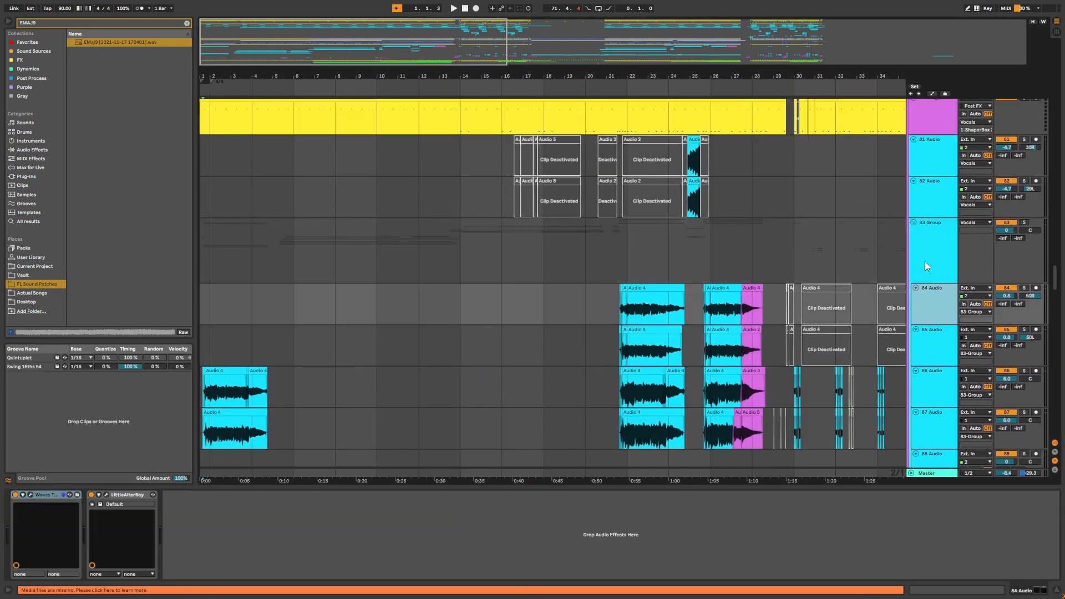
click(930, 168)
scroll(925, 248, up, 3)
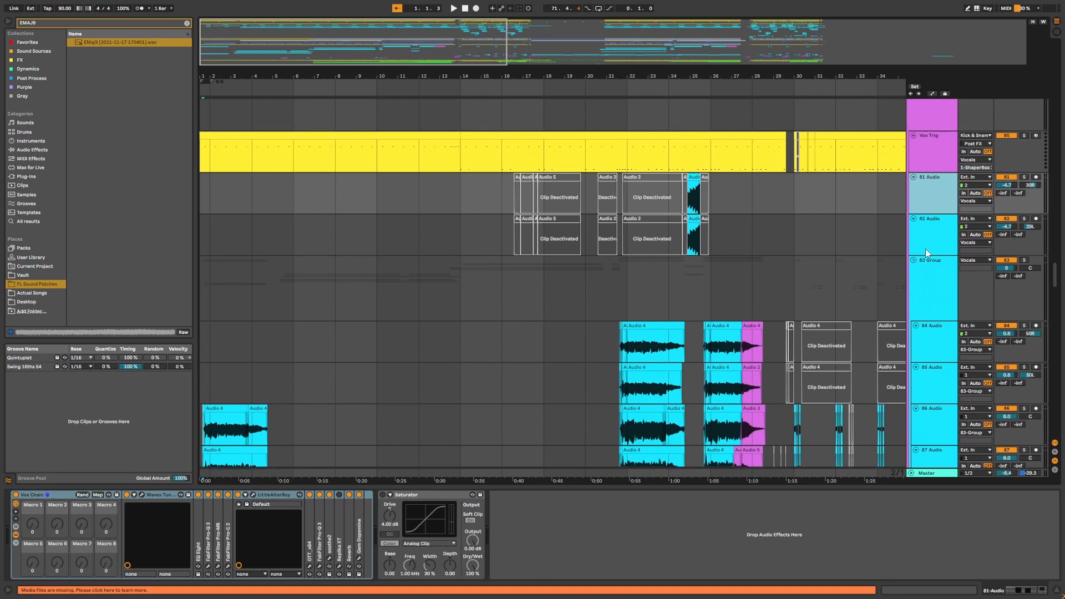
click(937, 294)
scroll(938, 312, down, 3)
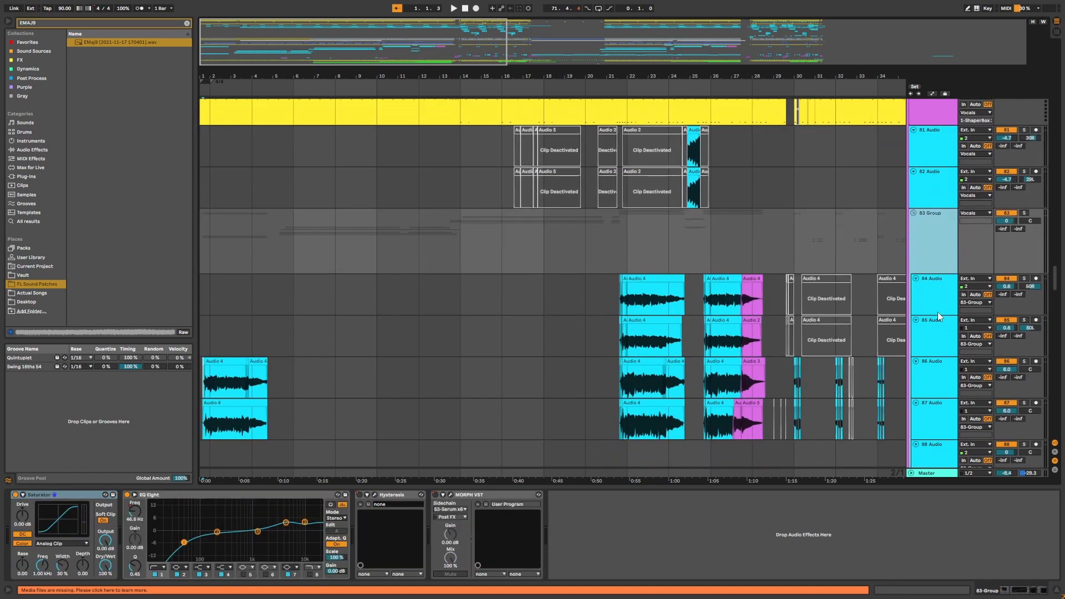
click(939, 311)
click(962, 262)
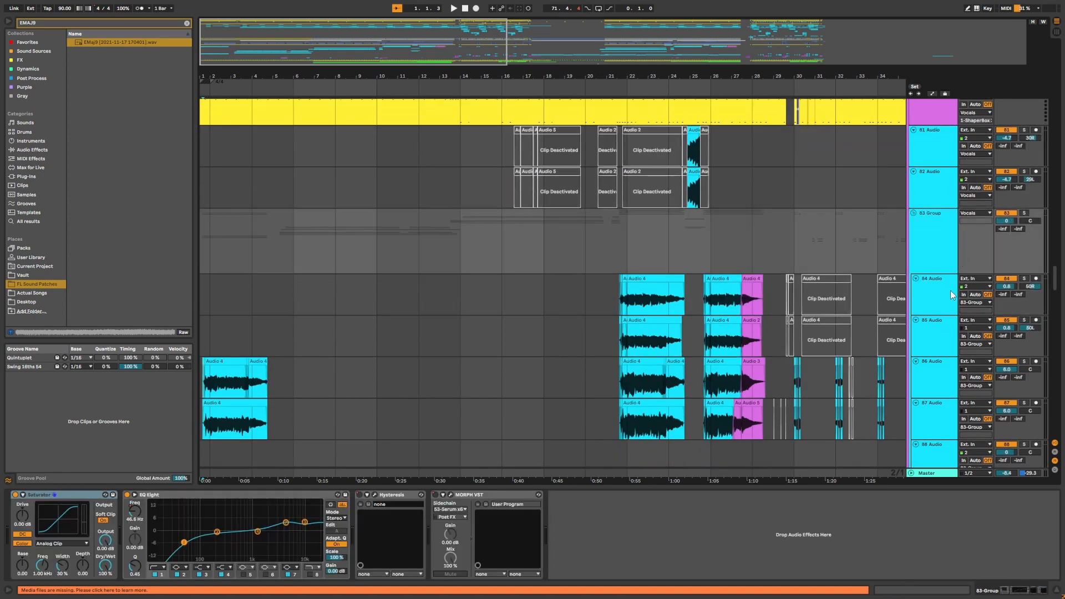
Reselect the 83 Group track to review its Saturator, EQ Eight, Hysteresis and MORPH effects.
scroll(935, 341, down, 2)
click(620, 265)
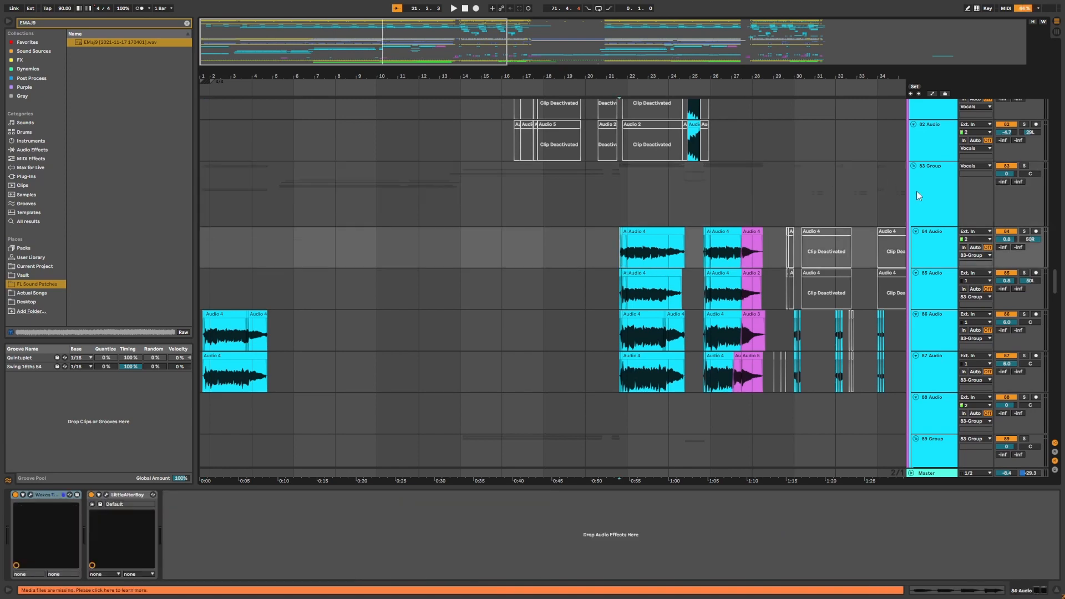
click(916, 192)
scroll(916, 200, up, 5)
scroll(901, 244, up, 1)
click(928, 165)
click(930, 296)
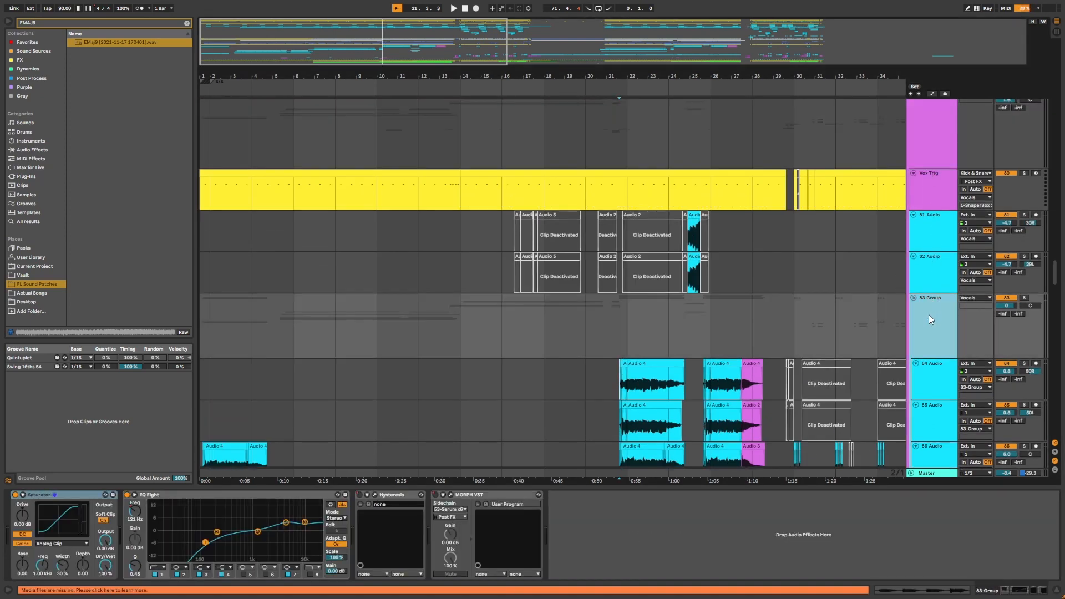
scroll(929, 314, down, 4)
click(618, 290)
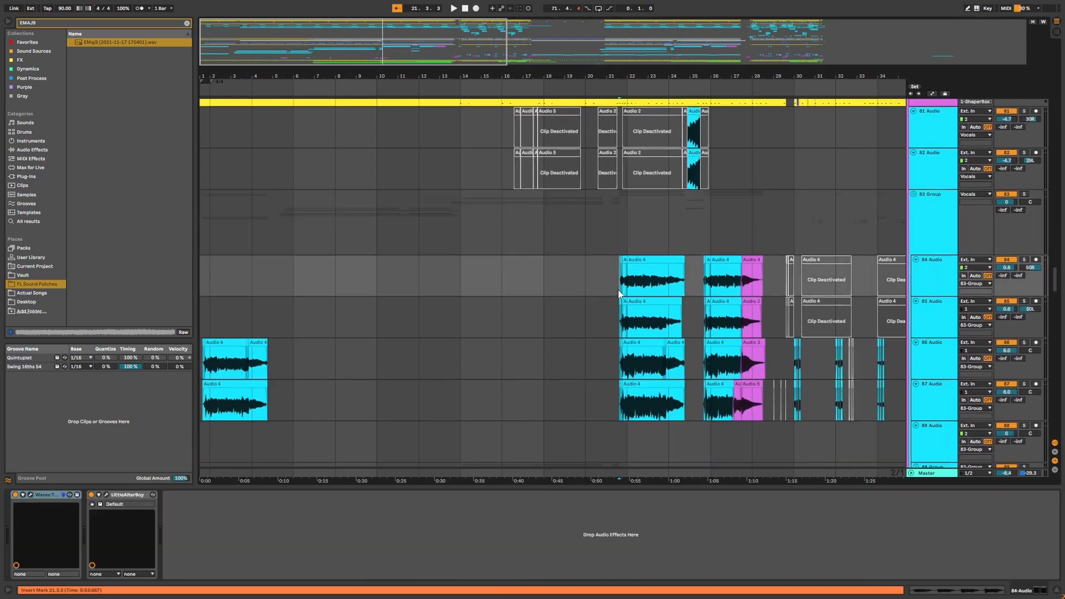
key(Up)
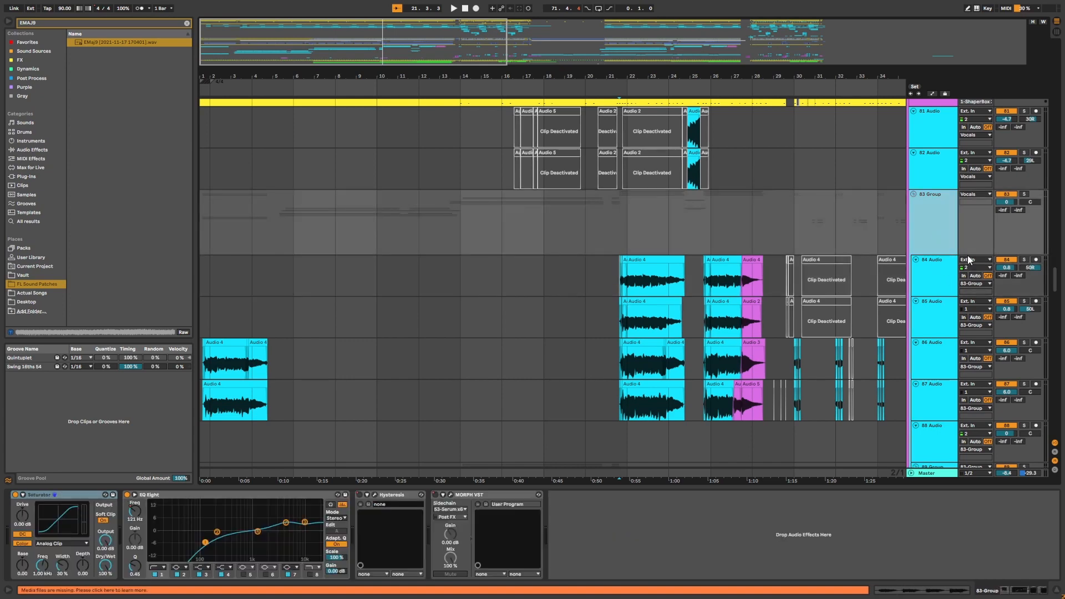
Select the 84, 85, 86 and 87 Audio vocal tracks in turn to view their device chains.
click(938, 281)
click(928, 327)
click(931, 362)
click(933, 386)
click(934, 364)
scroll(933, 364, down, 3)
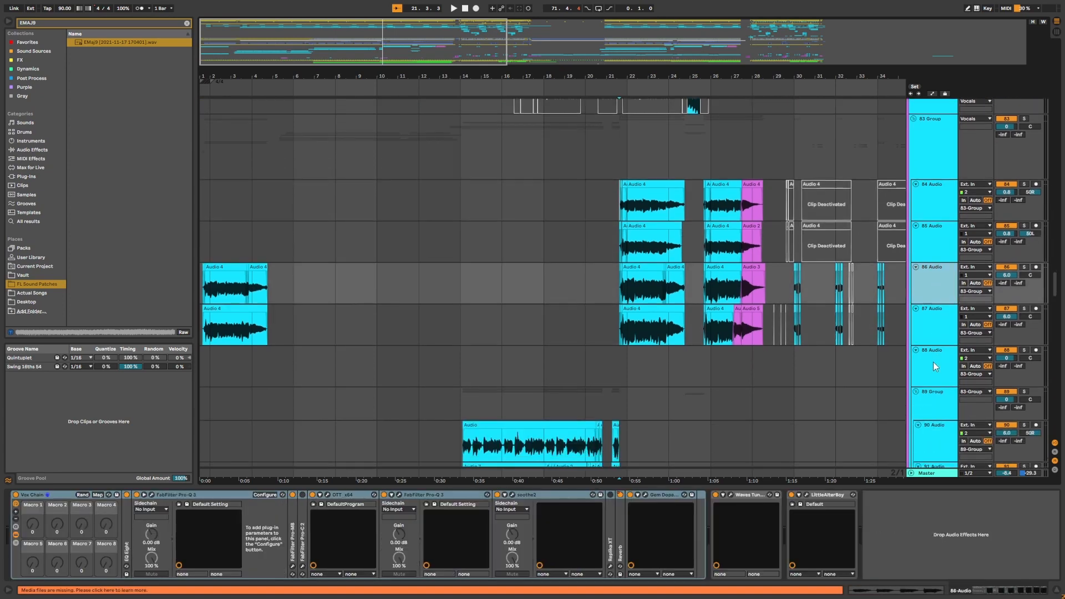
scroll(934, 362, down, 1)
scroll(936, 344, up, 3)
click(940, 286)
click(936, 261)
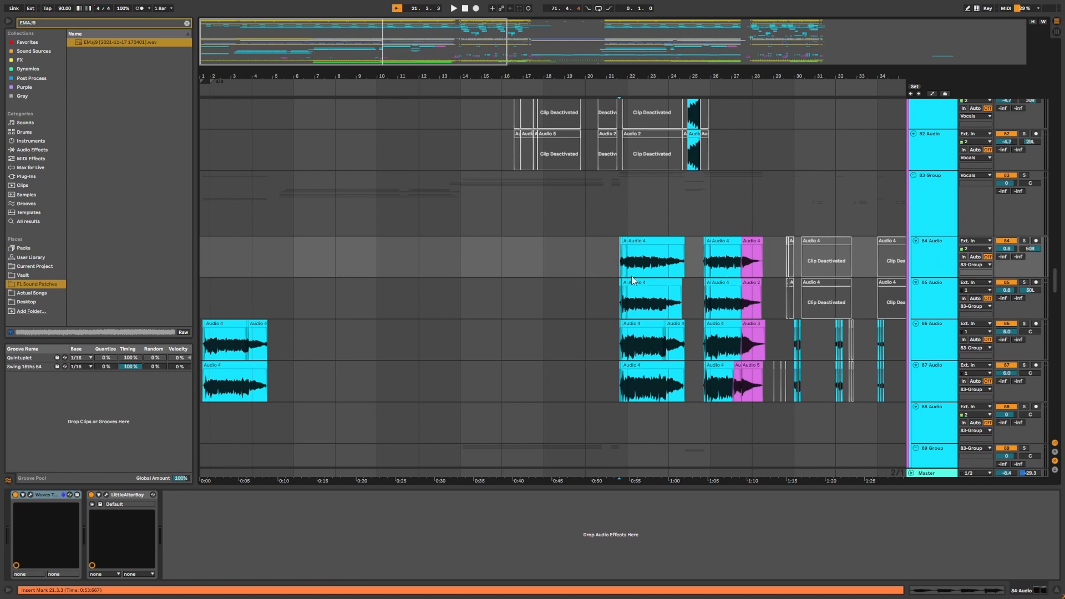
click(926, 290)
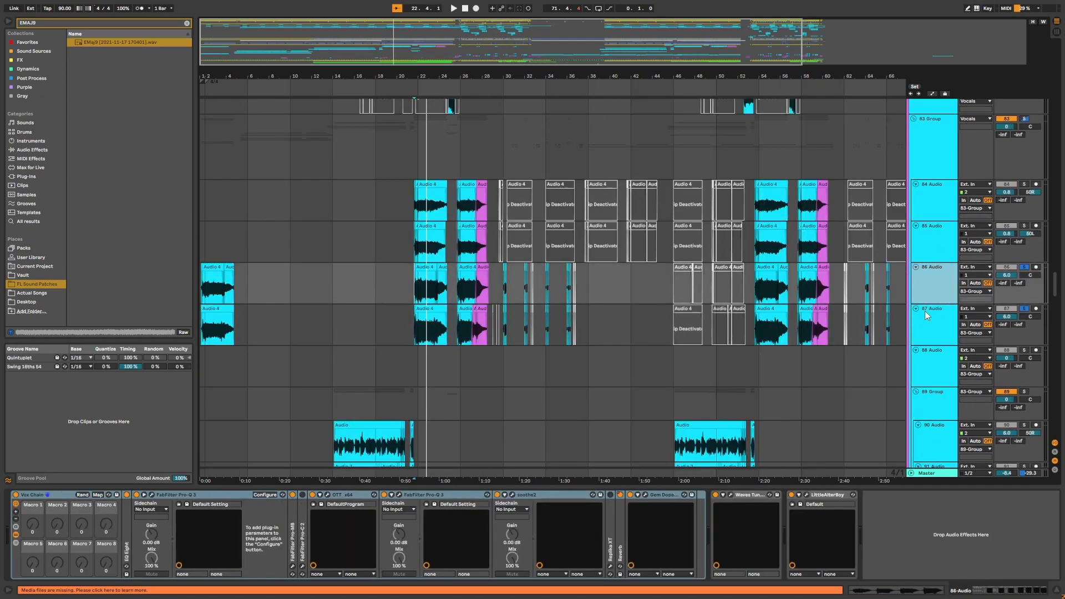
shift+click(925, 314)
Expand the Vox Chain on 87 Audio and open the FabFilter Pro-MB plugin window to inspect it.
drag(450, 75, 567, 134)
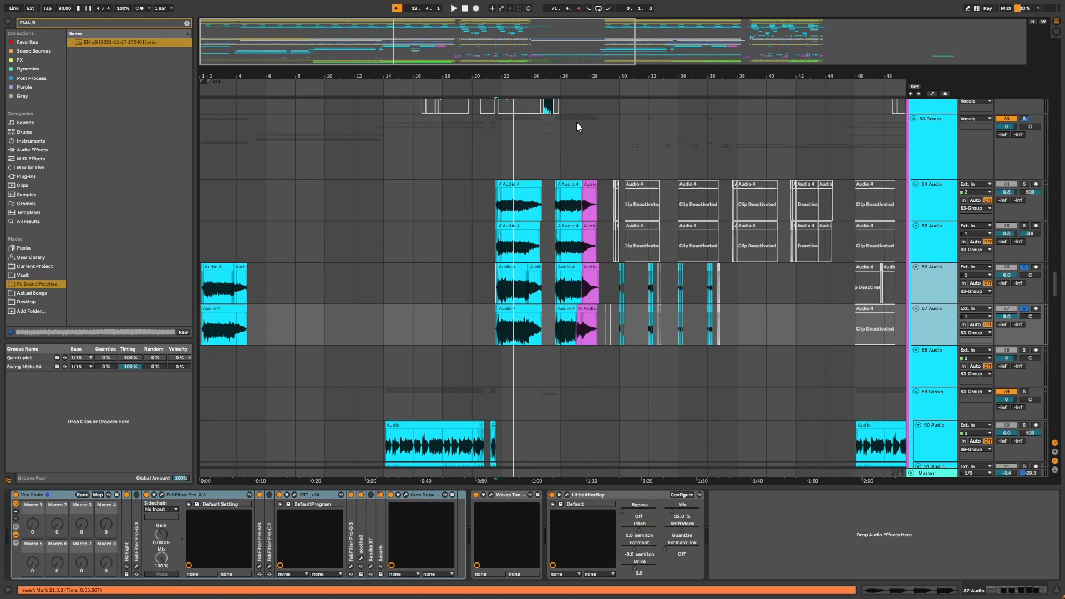
drag(570, 80, 707, 77)
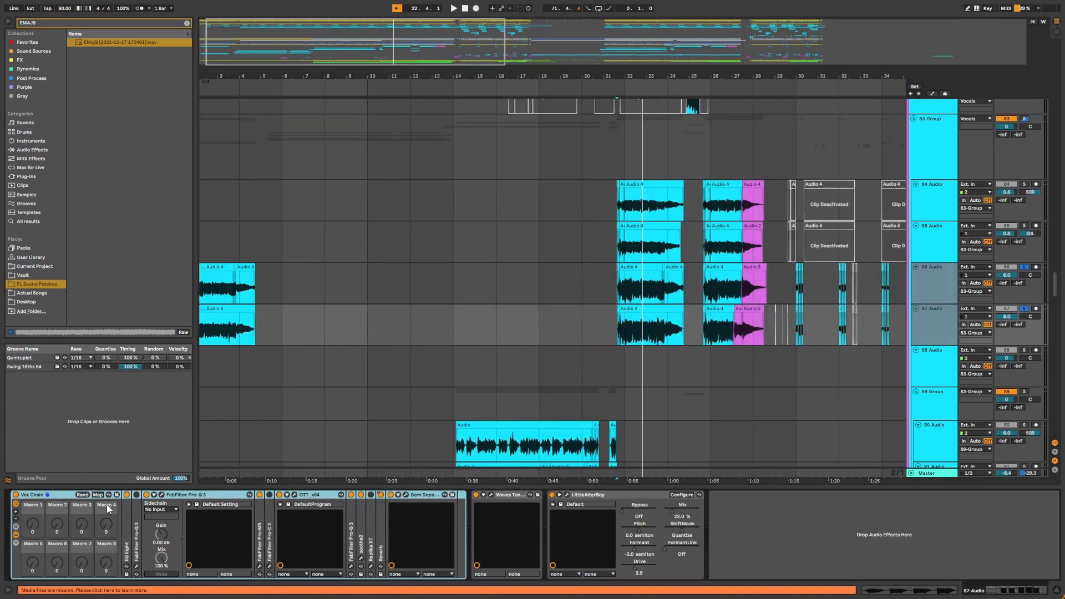
double_click(128, 538)
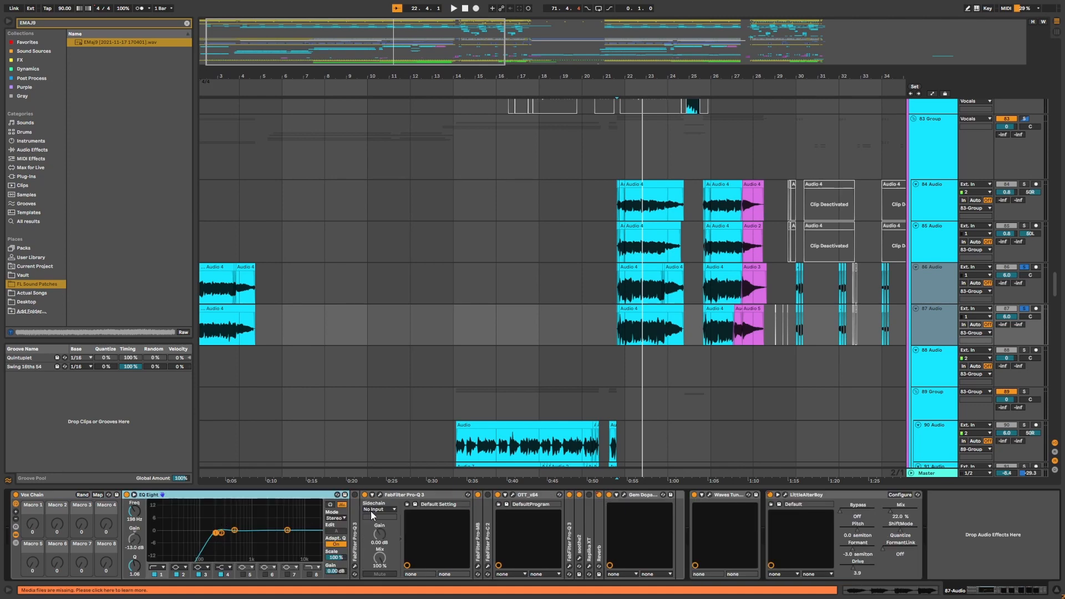
double_click(479, 523)
click(493, 495)
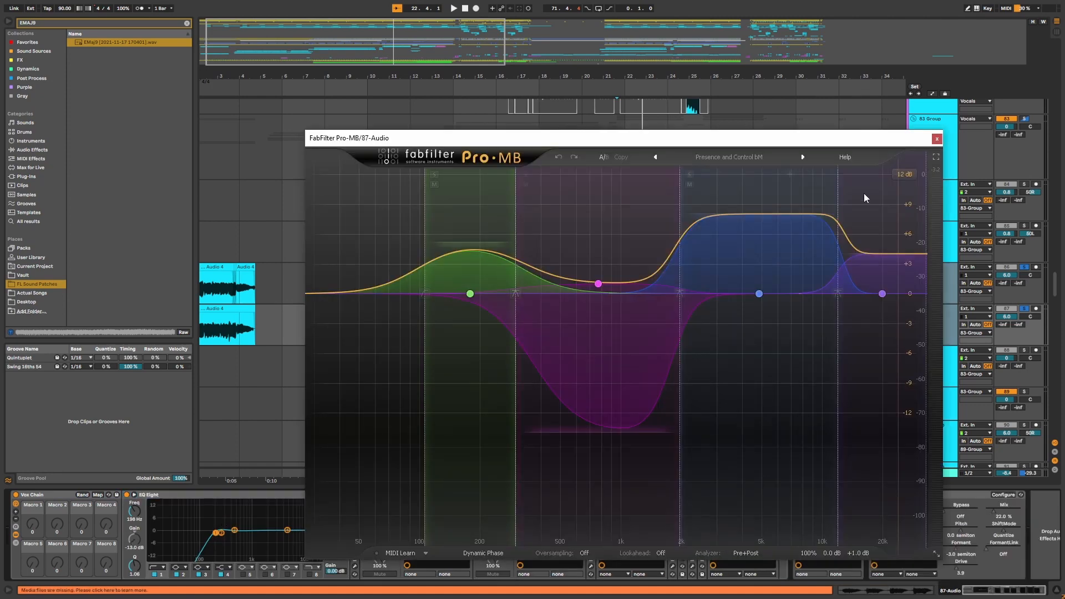
click(938, 139)
Open the OTT plugin window in the Vox Chain to view its settings, then close it.
double_click(552, 497)
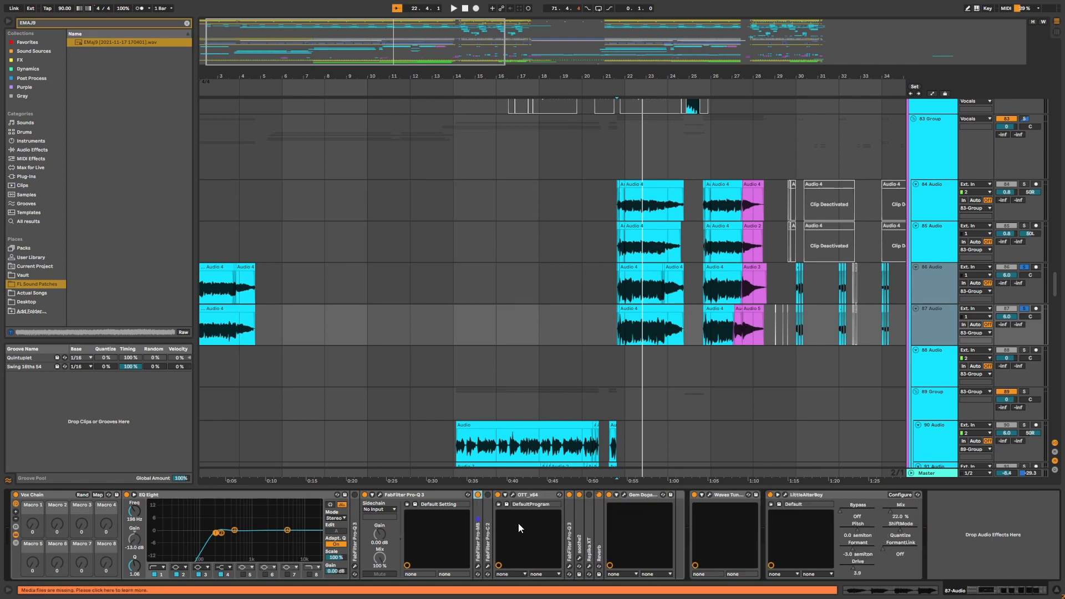
click(512, 495)
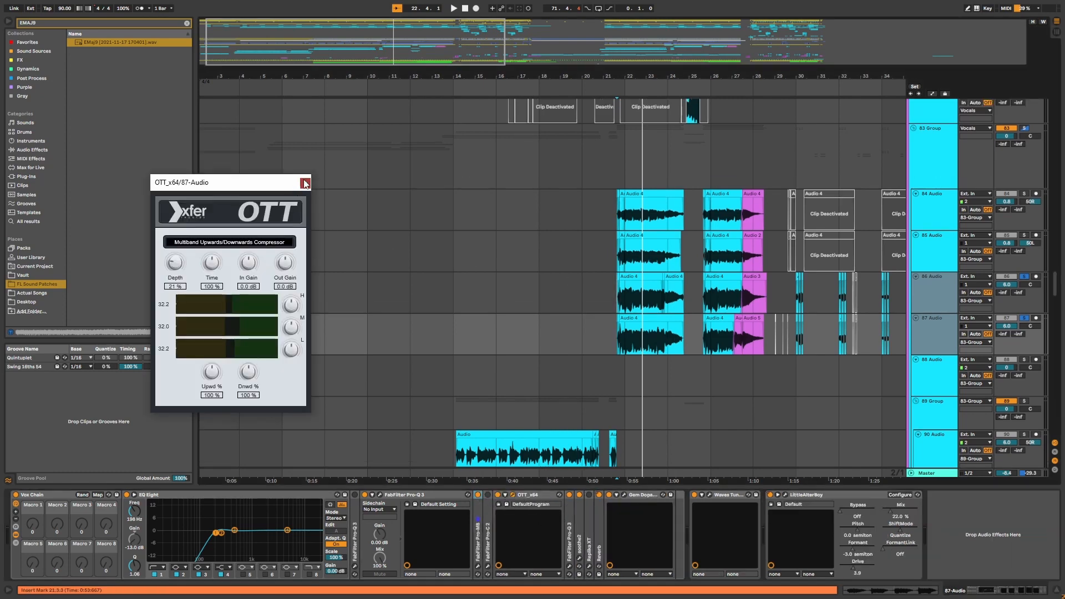
click(304, 184)
Unfold the soothe2 device inside the 87 Audio Vox Chain.
double_click(569, 541)
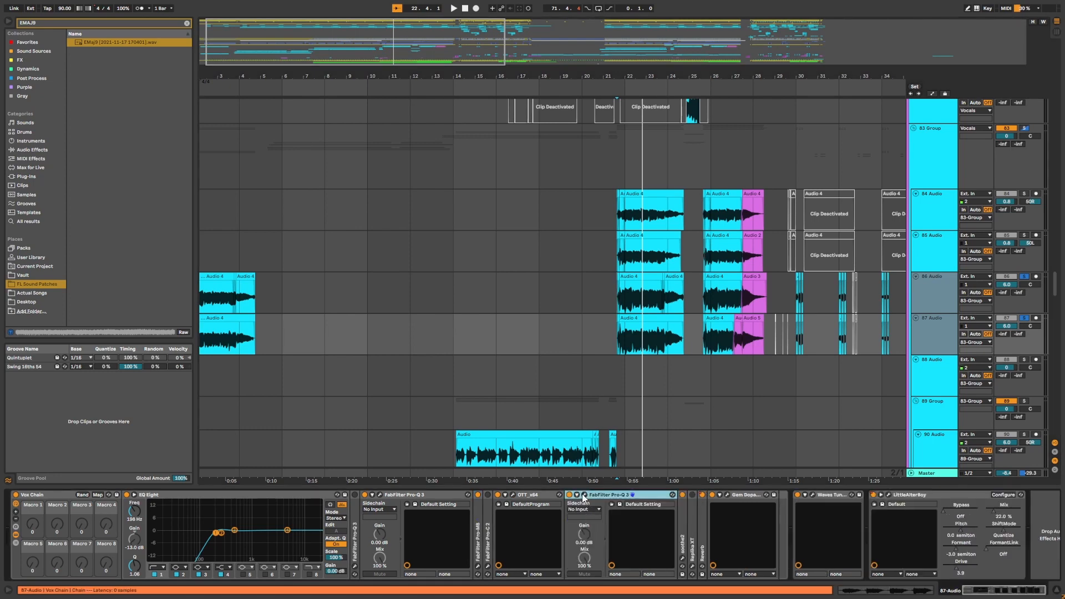
double_click(602, 495)
double_click(581, 523)
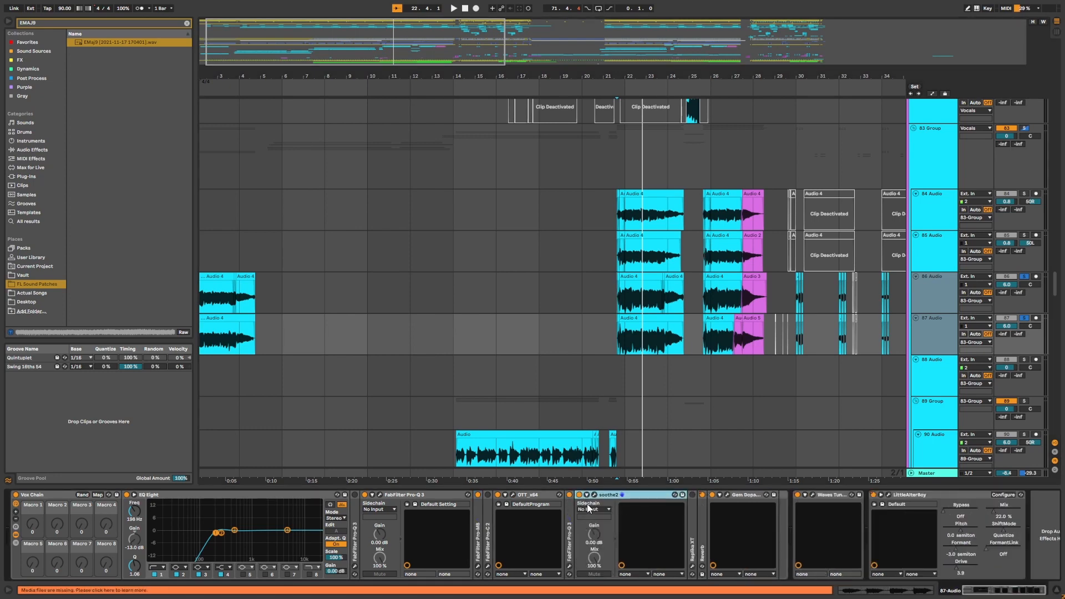
click(595, 495)
click(995, 141)
Open the Gem Dopamine plugin window to view its 05. Acoustic Air preset, then close it.
click(705, 500)
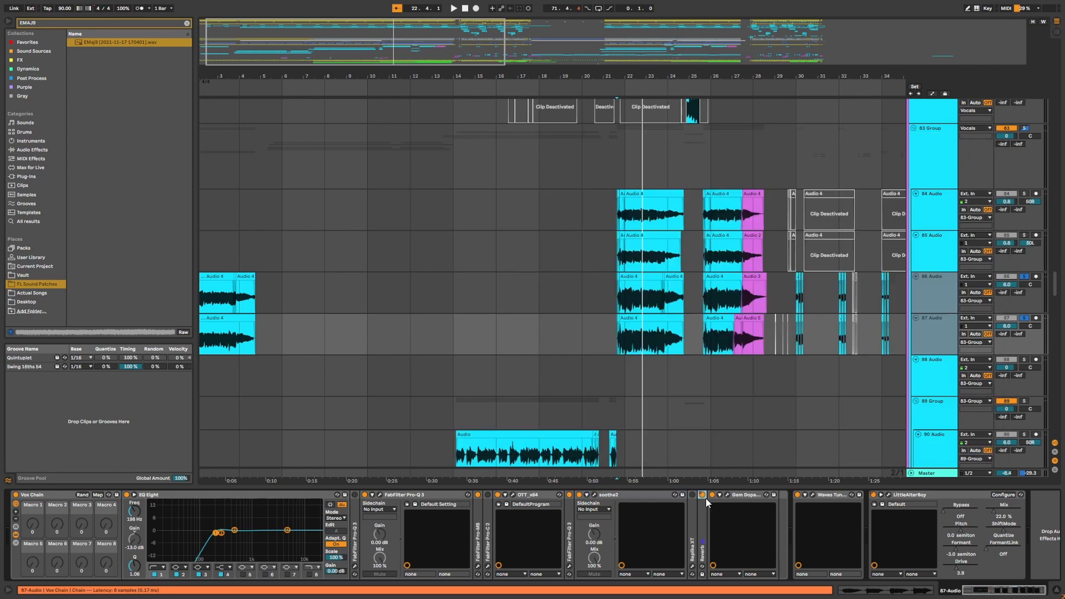
click(730, 496)
click(727, 495)
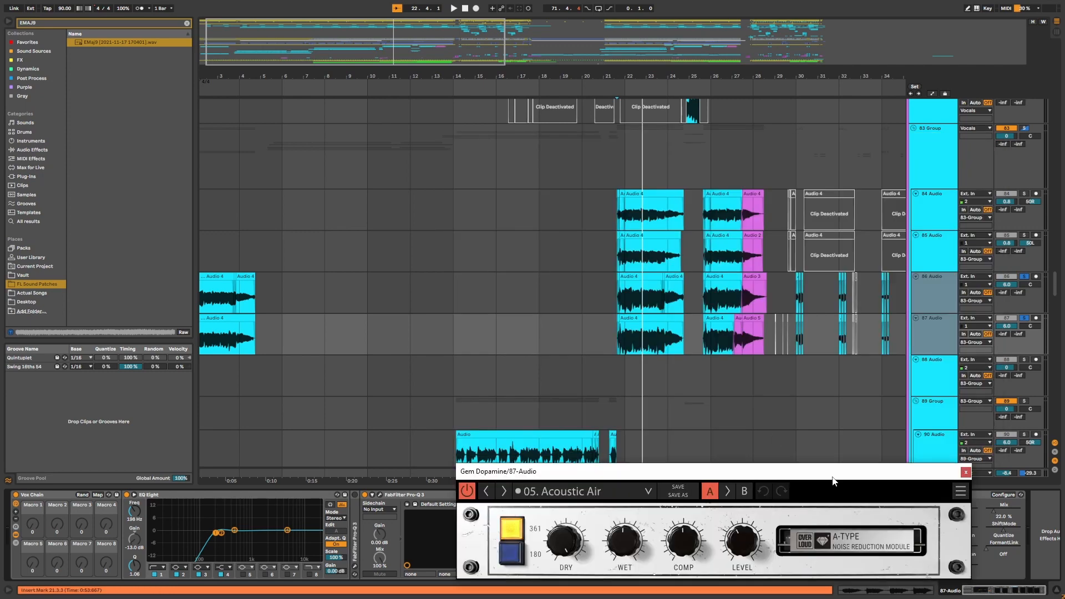
drag(721, 448, 734, 313)
click(981, 319)
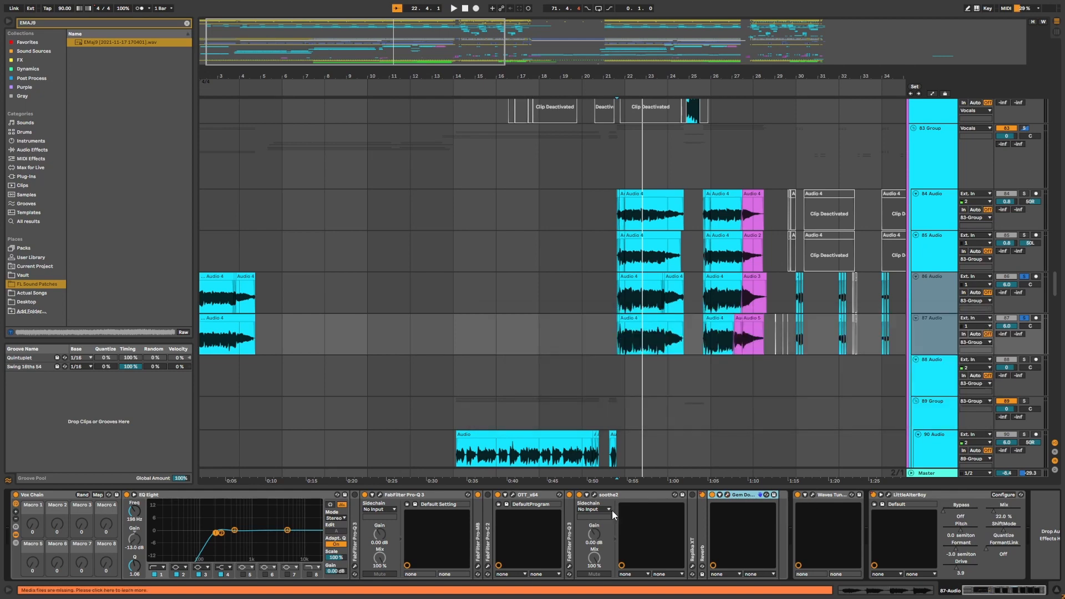
Open the Waves Tune Real-Time plugin window, close it, and locate the plugin in the browser.
click(814, 495)
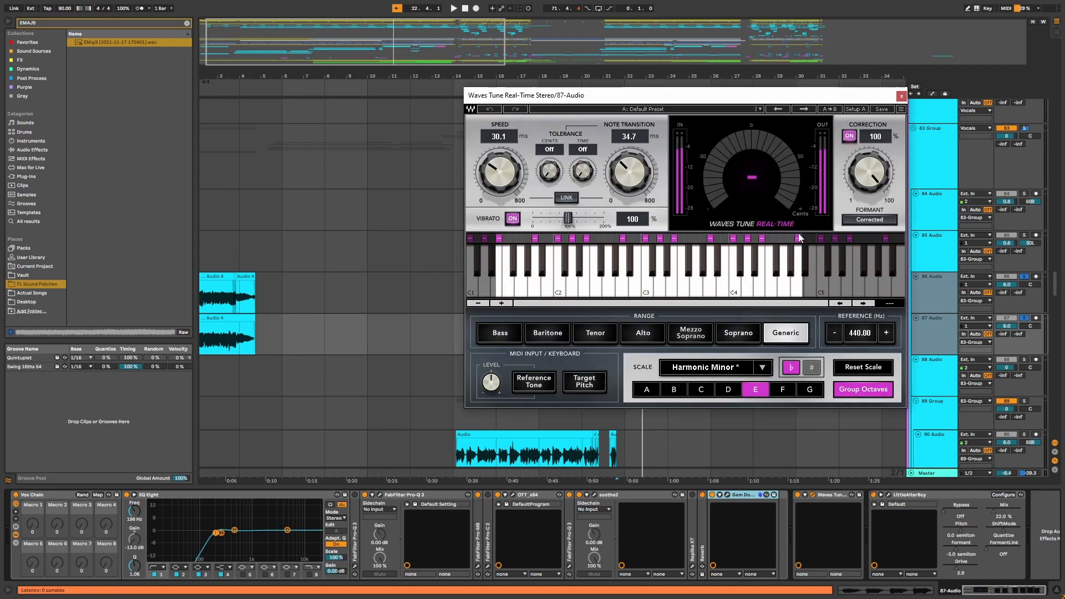
click(900, 95)
click(851, 495)
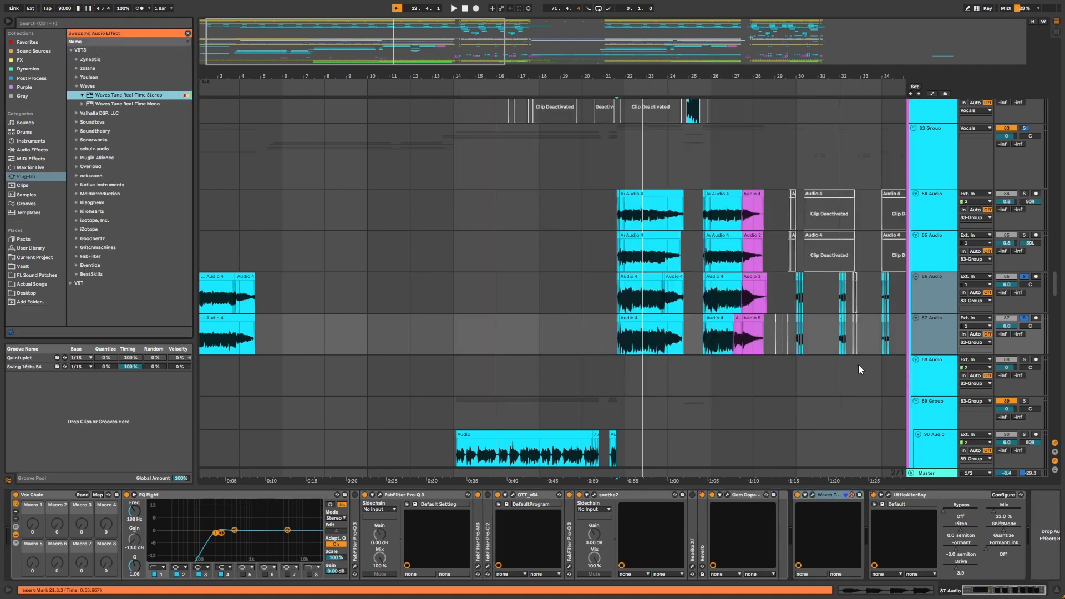
click(853, 495)
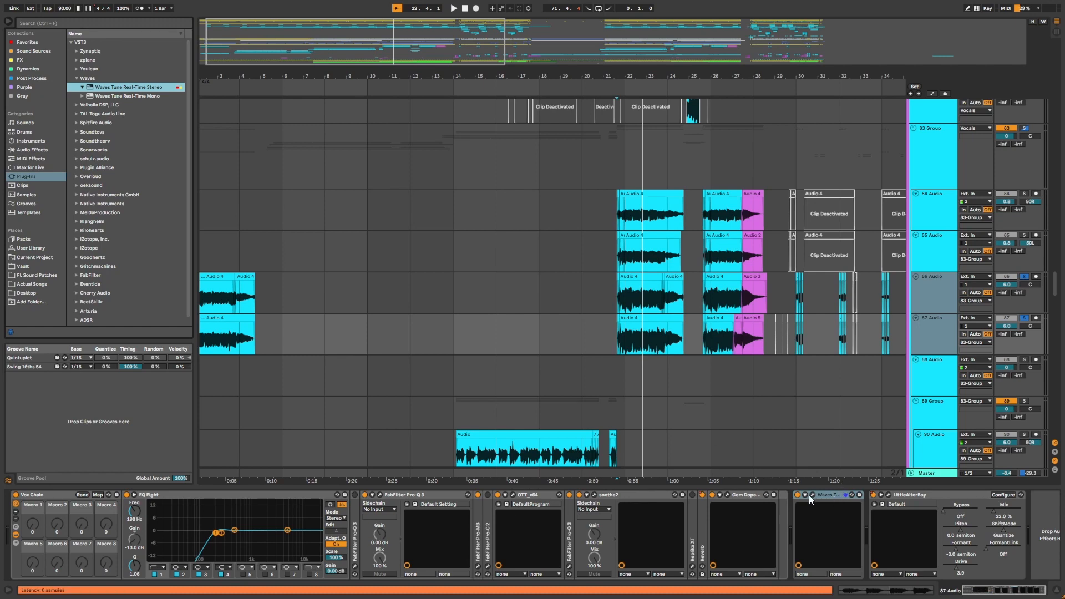
Select the 91 Audio track and place the insert marker near bar 5 on the 99 Audio track.
scroll(883, 273, down, 3)
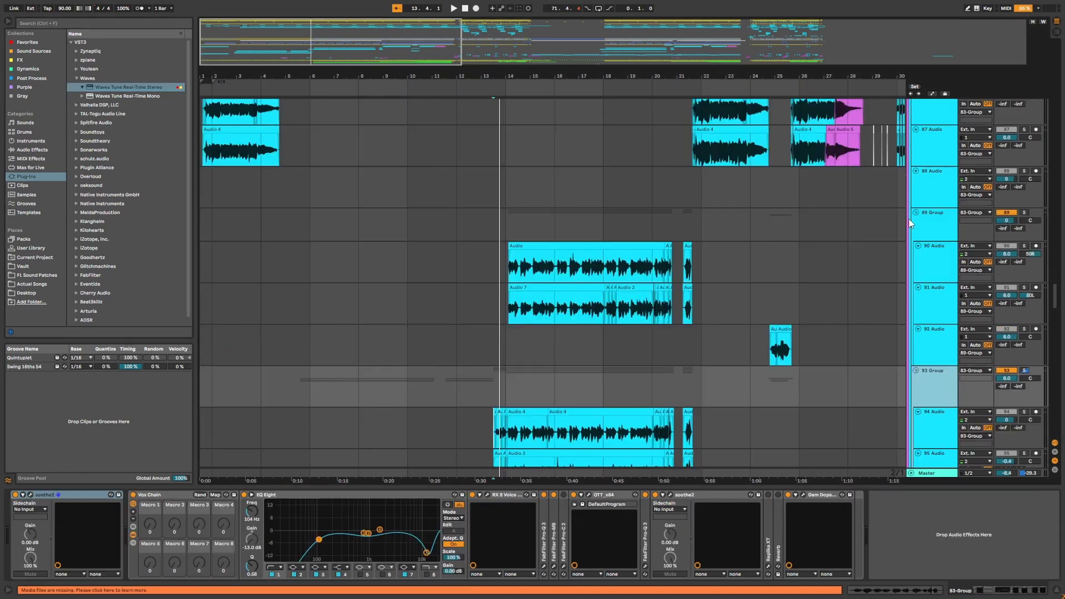
scroll(909, 220, down, 10)
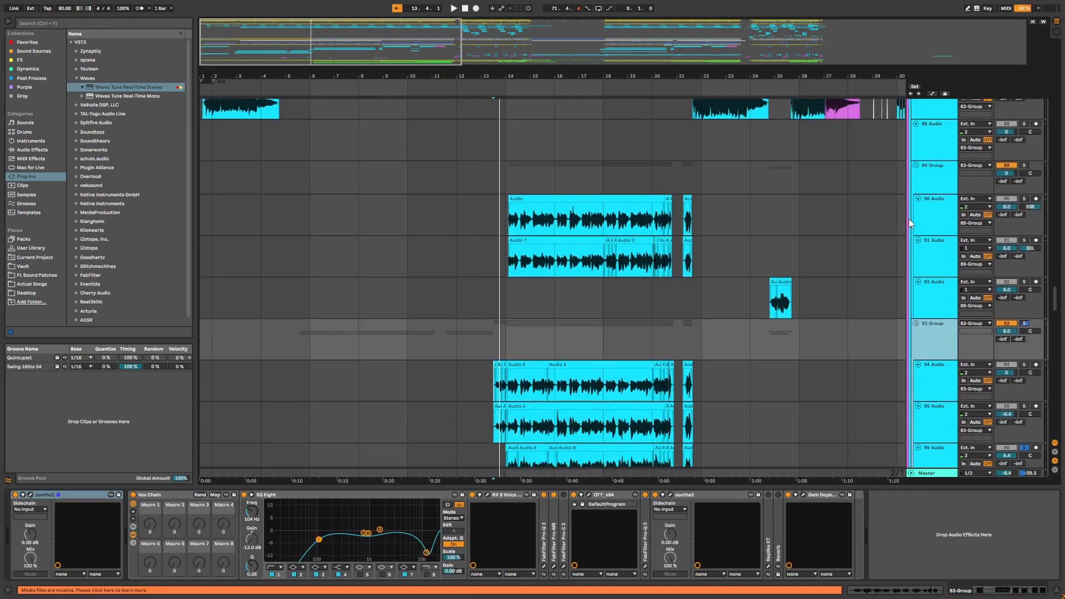
click(927, 253)
scroll(926, 254, up, 1)
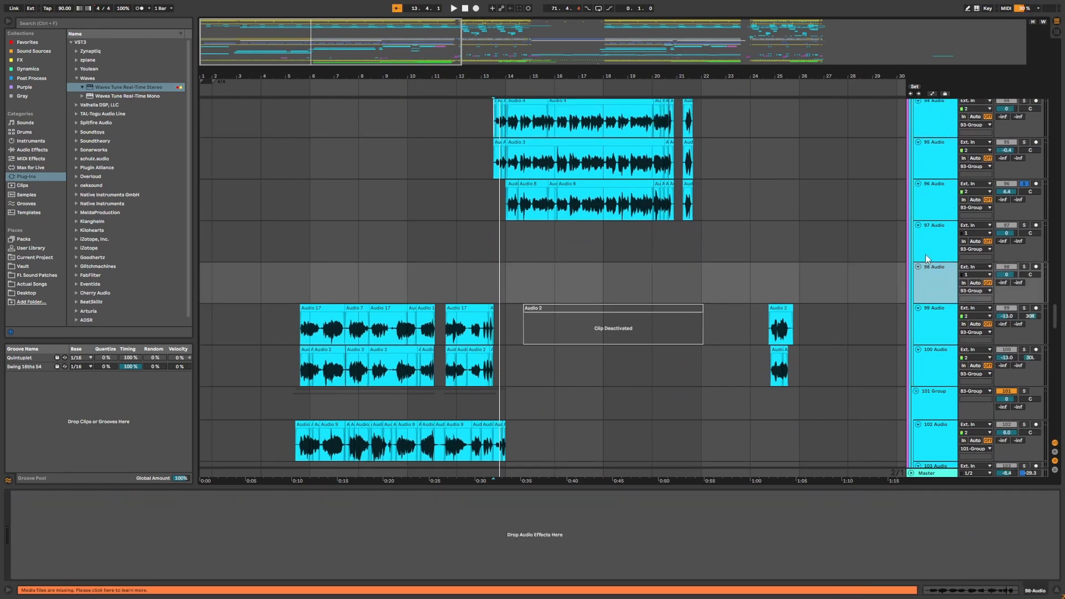
click(295, 335)
Browse tracks 96 to 107 and select the 102 Audio and 101 Group tracks to view their EQ Eight and Waves Tune devices.
scroll(538, 306, up, 8)
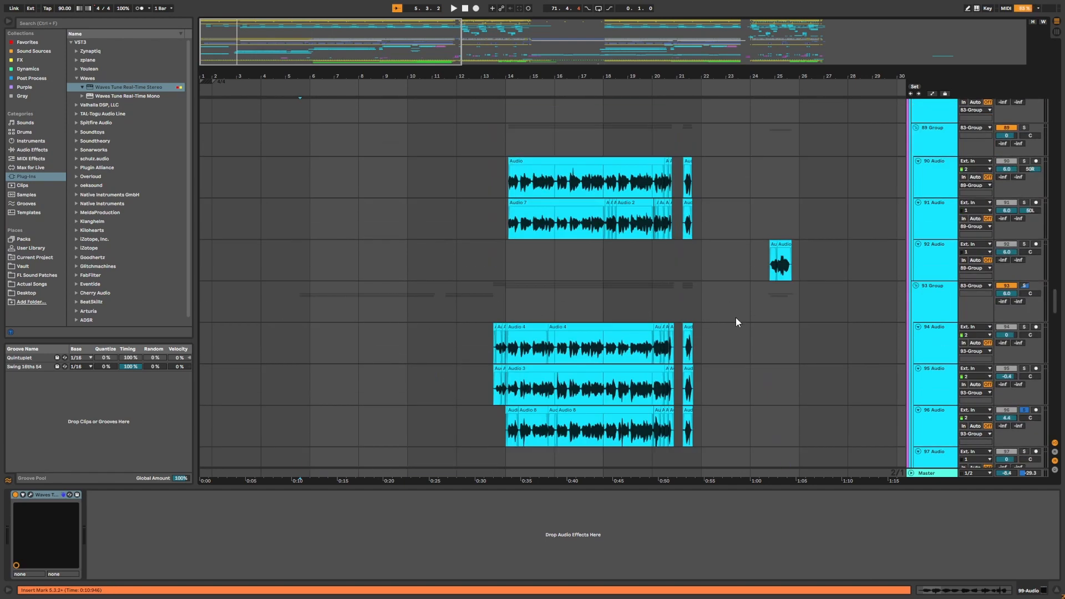
scroll(728, 320, down, 7)
scroll(728, 321, up, 5)
scroll(728, 320, down, 13)
scroll(518, 336, up, 5)
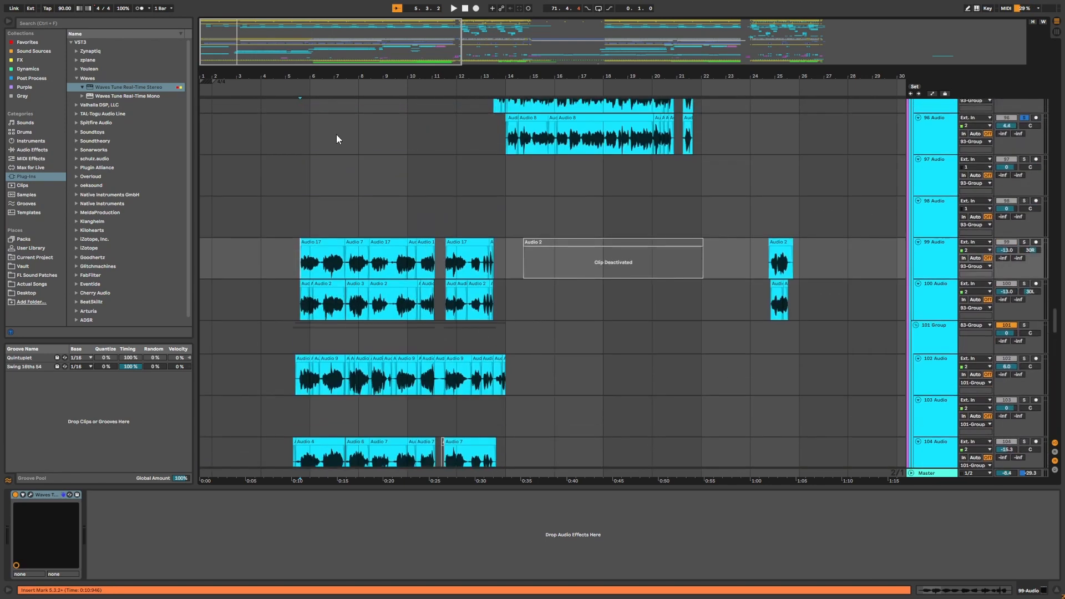
scroll(366, 161, up, 2)
scroll(444, 194, down, 2)
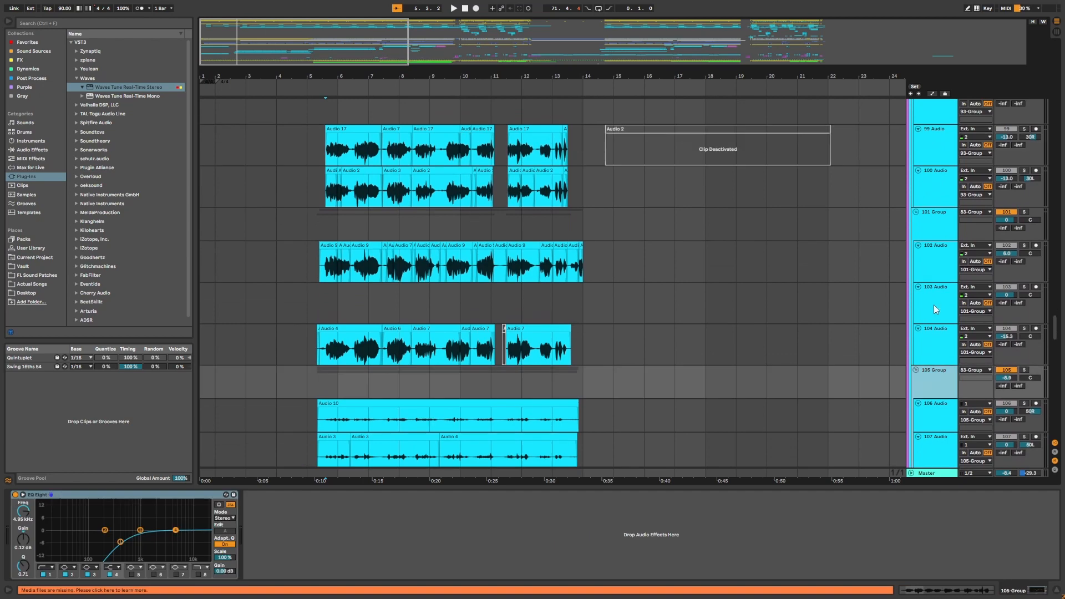
click(938, 309)
click(938, 270)
scroll(947, 222, up, 3)
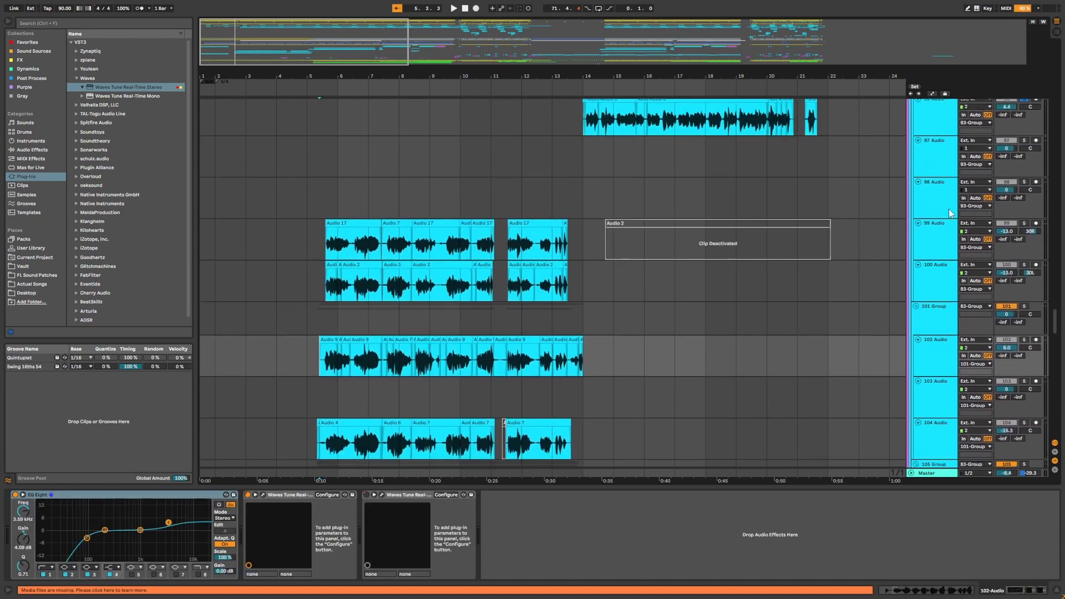
scroll(725, 242, down, 2)
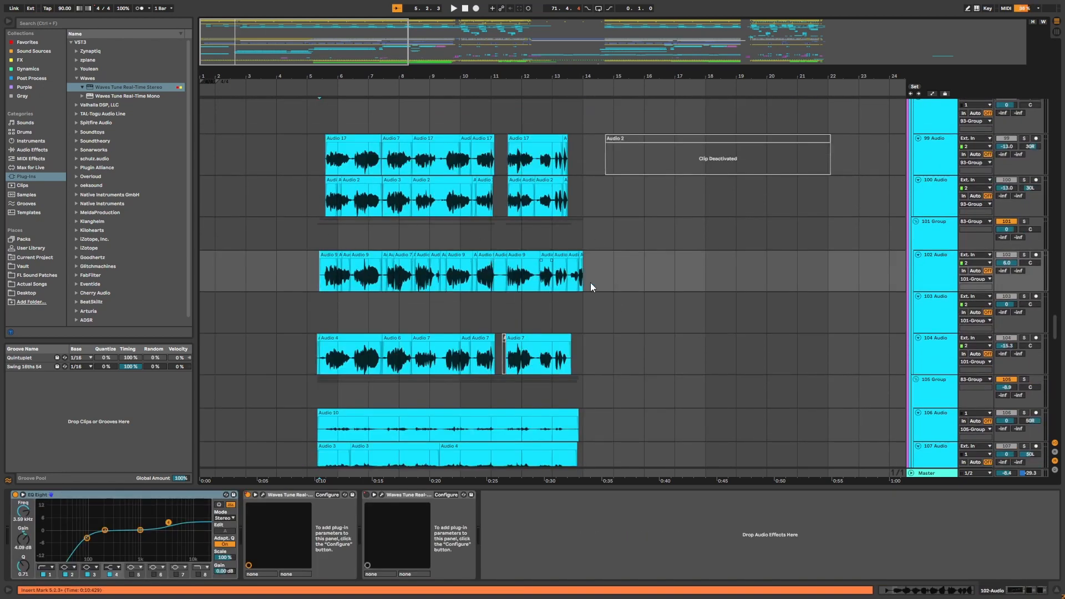
Solo the 105 Group track and play back its audio clips from around bar 5.
scroll(694, 238, down, 2)
scroll(610, 211, up, 2)
scroll(549, 285, down, 1)
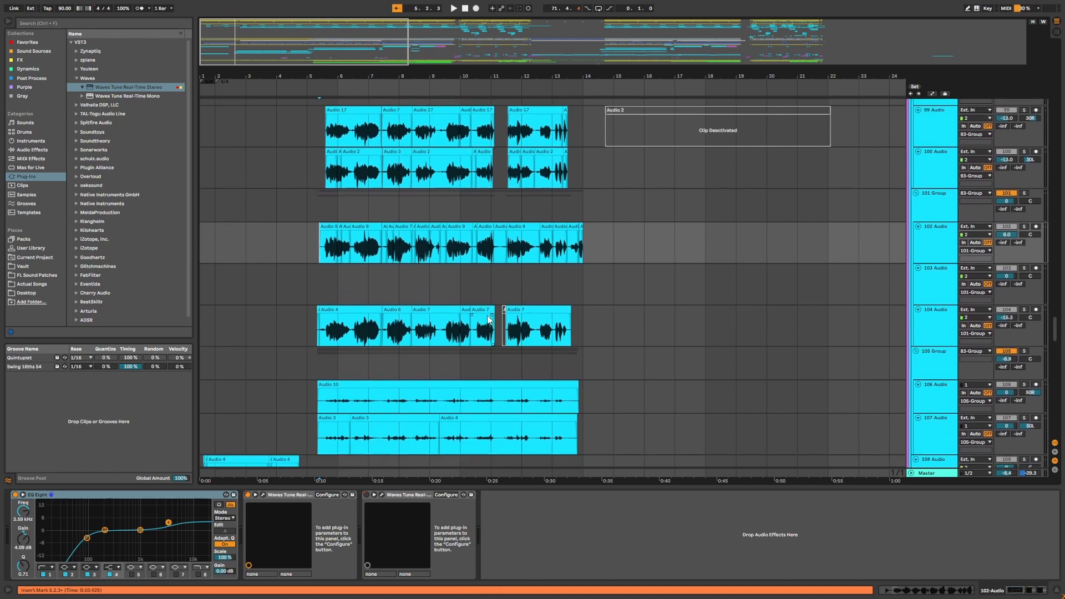
scroll(631, 316, down, 1)
click(327, 337)
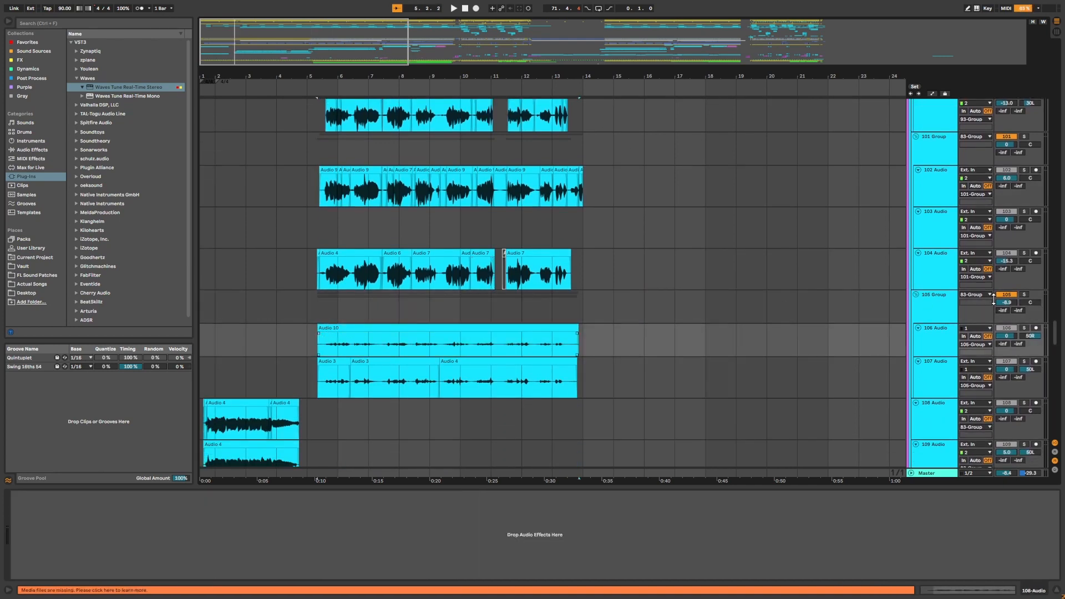
click(1025, 294)
key(space)
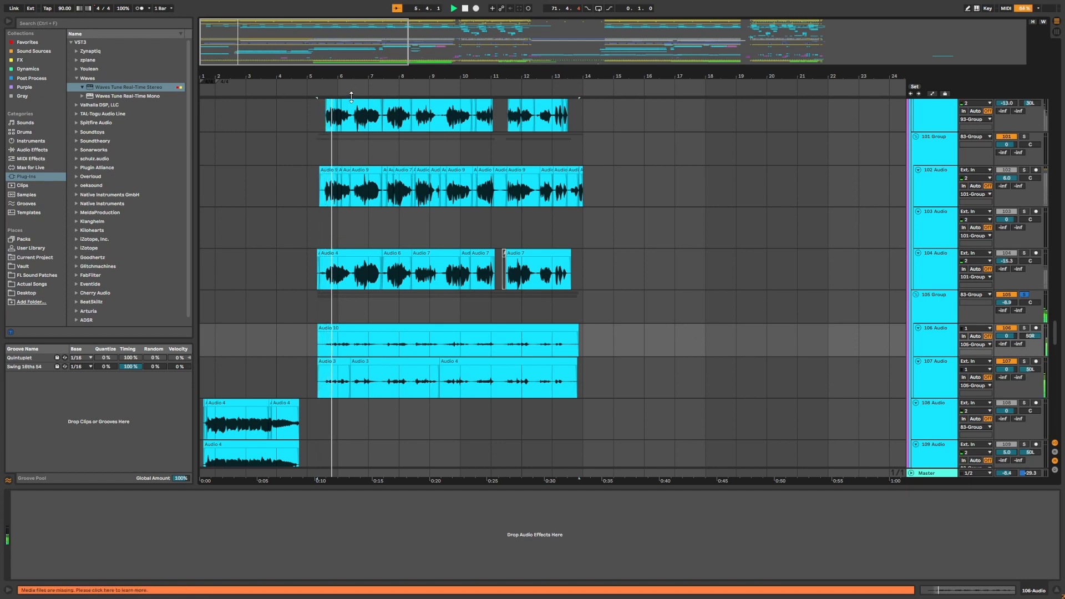
key(space)
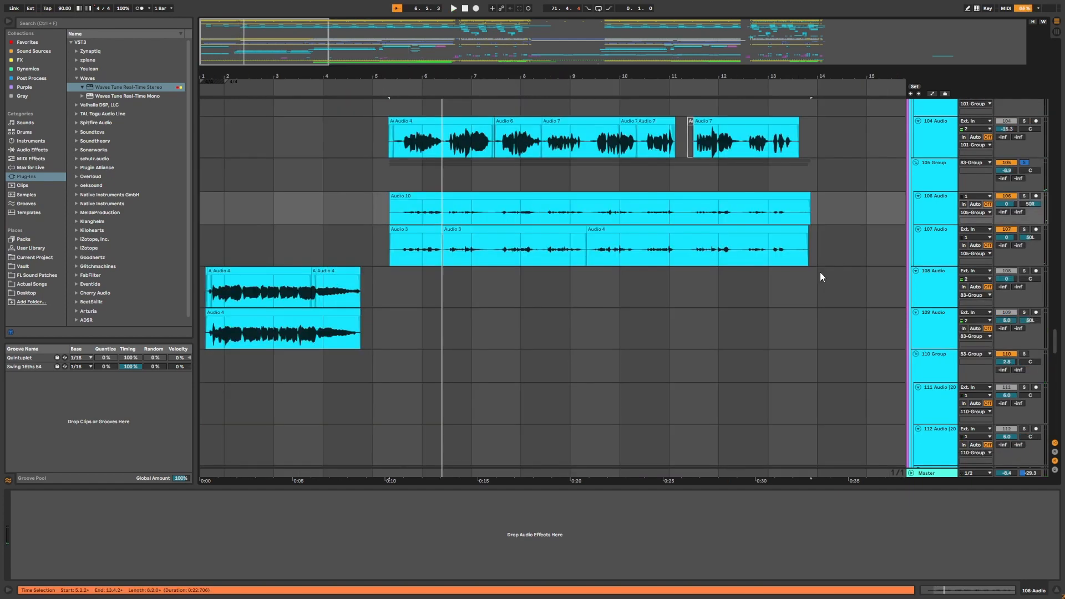
Zoom and scroll the arrangement to examine the vocal clips between bars 26 and 41.
drag(584, 75, 551, 84)
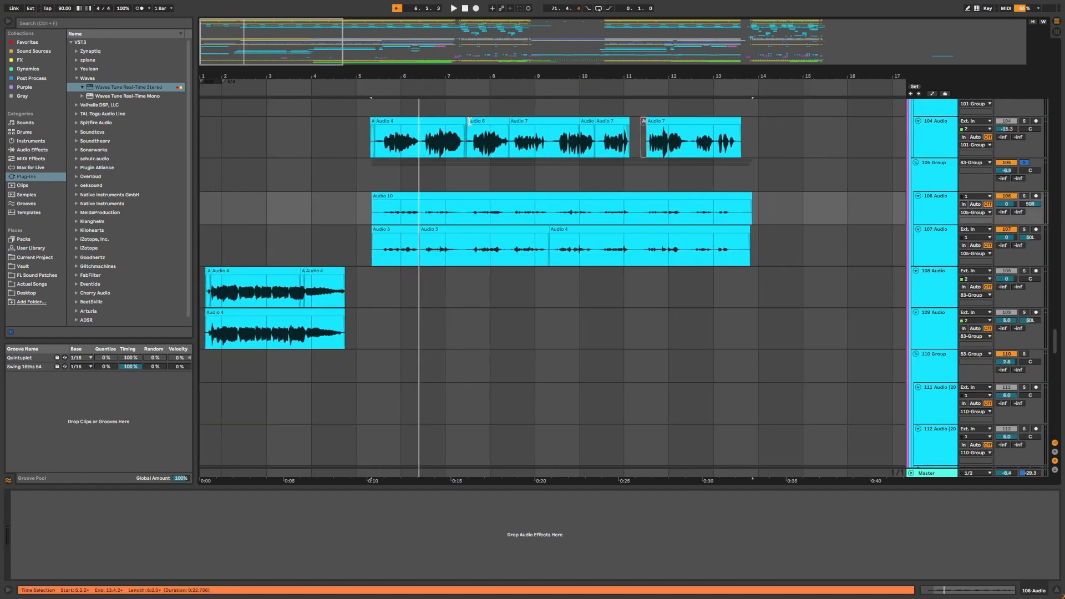
drag(314, 76, 314, 65)
scroll(352, 197, down, 5)
scroll(674, 245, up, 4)
drag(675, 245, 595, 383)
click(429, 165)
scroll(428, 164, down, 3)
scroll(435, 168, up, 5)
scroll(488, 105, up, 1)
scroll(488, 105, up, 1)
drag(481, 76, 483, 105)
scroll(503, 191, down, 6)
click(387, 318)
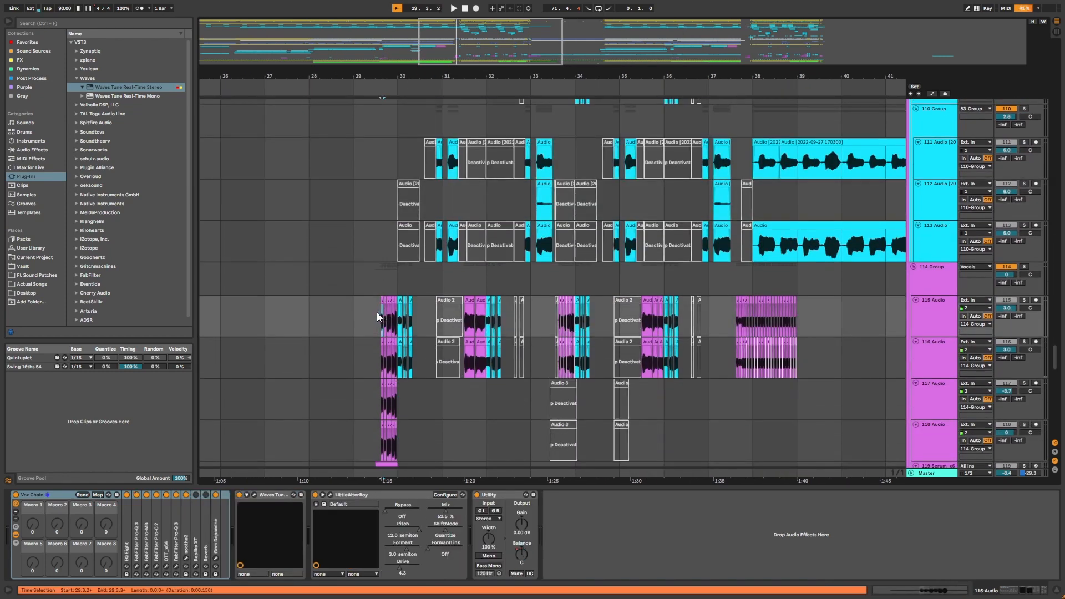
Solo the 114 Group vocal track and play back the vocals from around bar 29.
scroll(708, 275, down, 1)
click(1029, 231)
click(1028, 232)
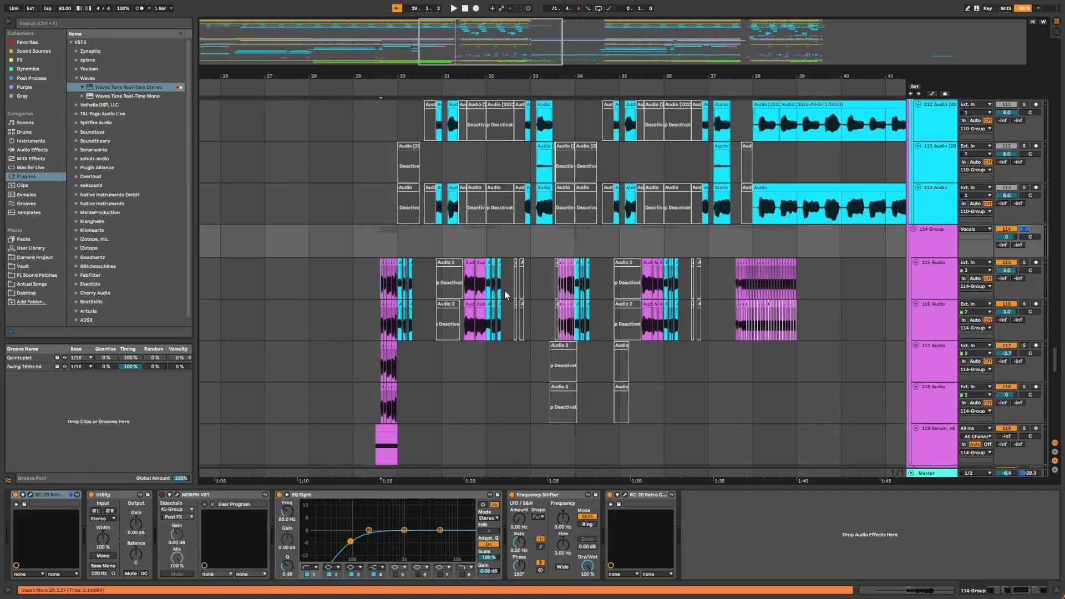
click(398, 250)
scroll(400, 261, up, 1)
click(380, 284)
key(space)
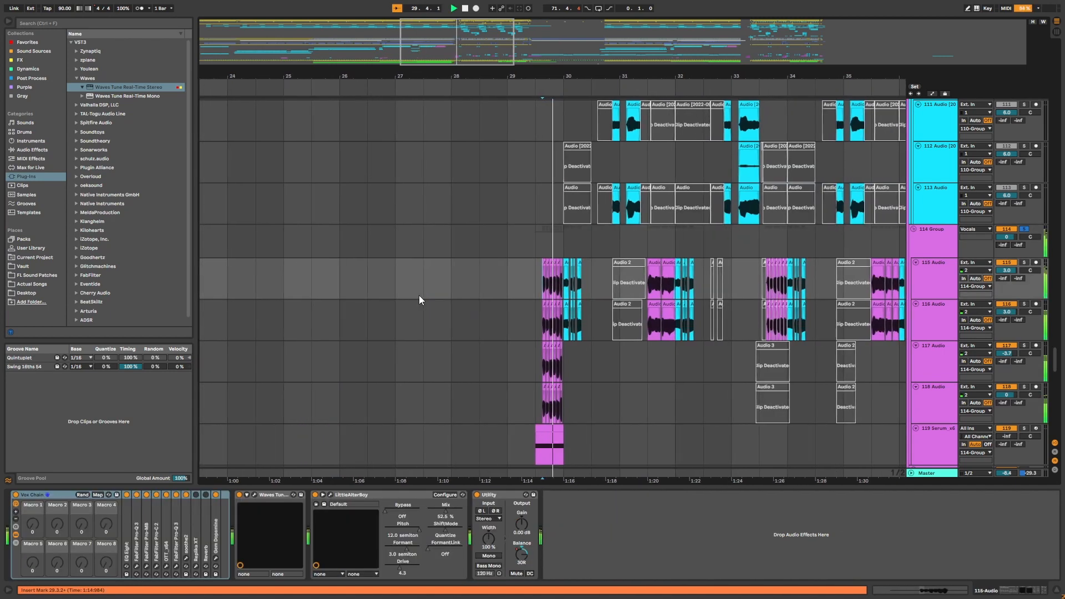
Zoom in around bar 29, select the 118 Audio track and play back its vocal chops.
scroll(524, 278, down, 1)
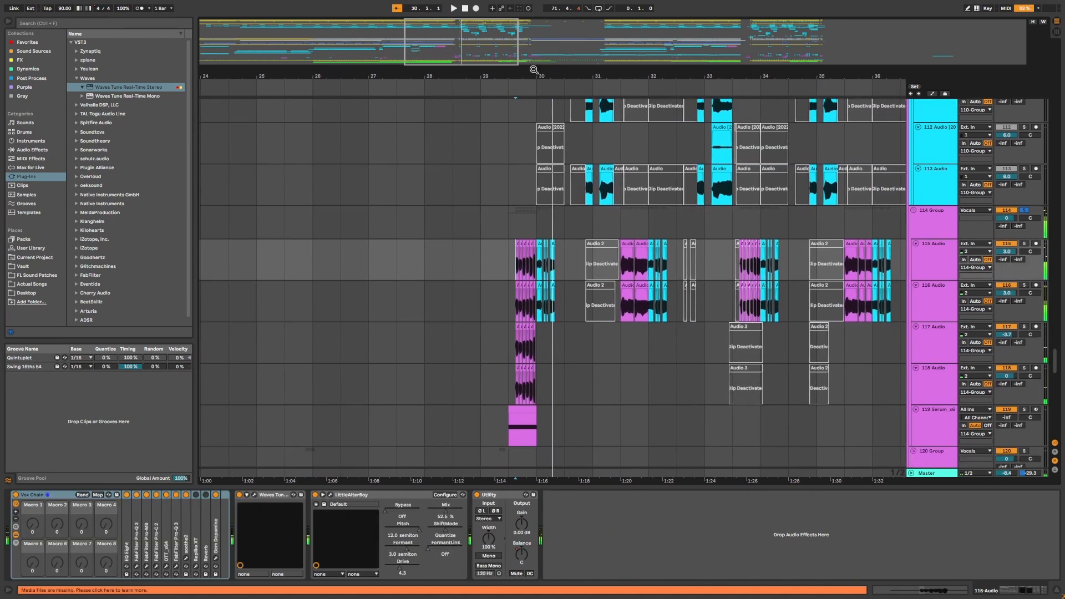
scroll(516, 302, up, 3)
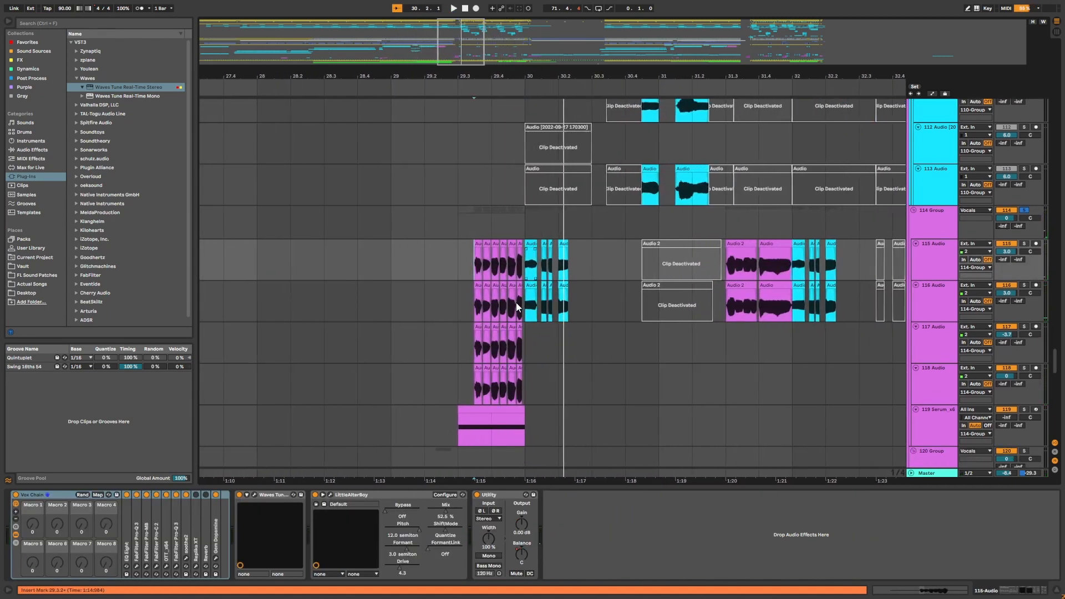
key(Up)
scroll(485, 352, down, 1)
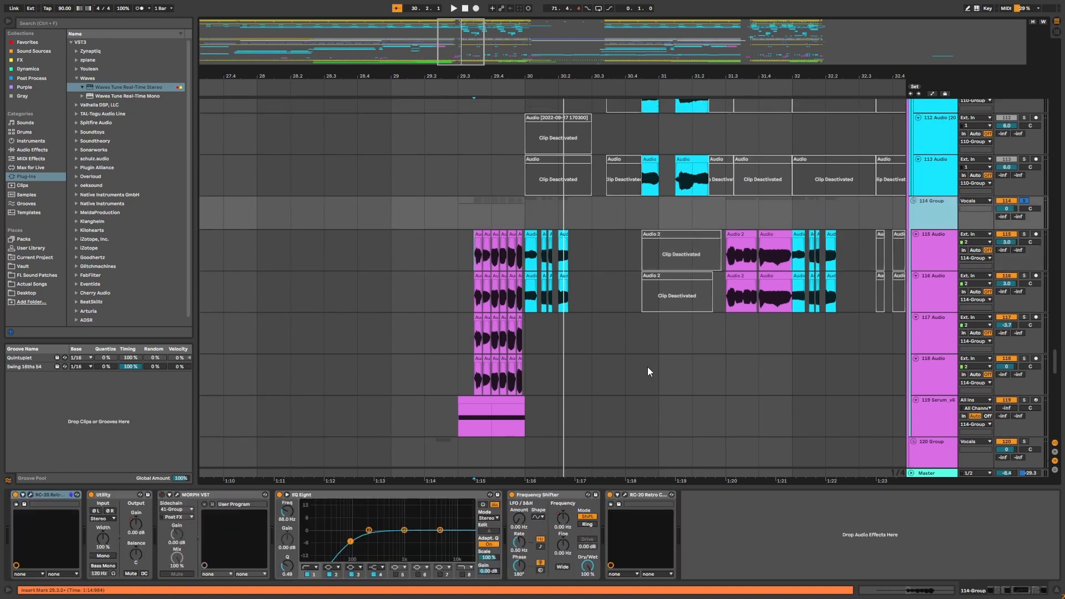
scroll(489, 349, up, 1)
click(473, 374)
key(space)
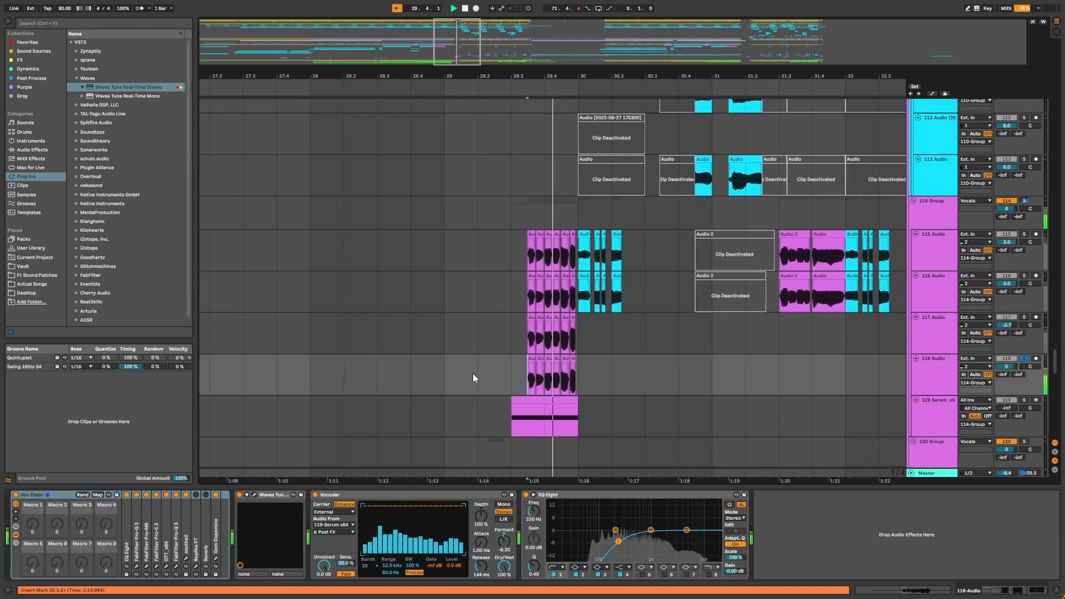
key(space)
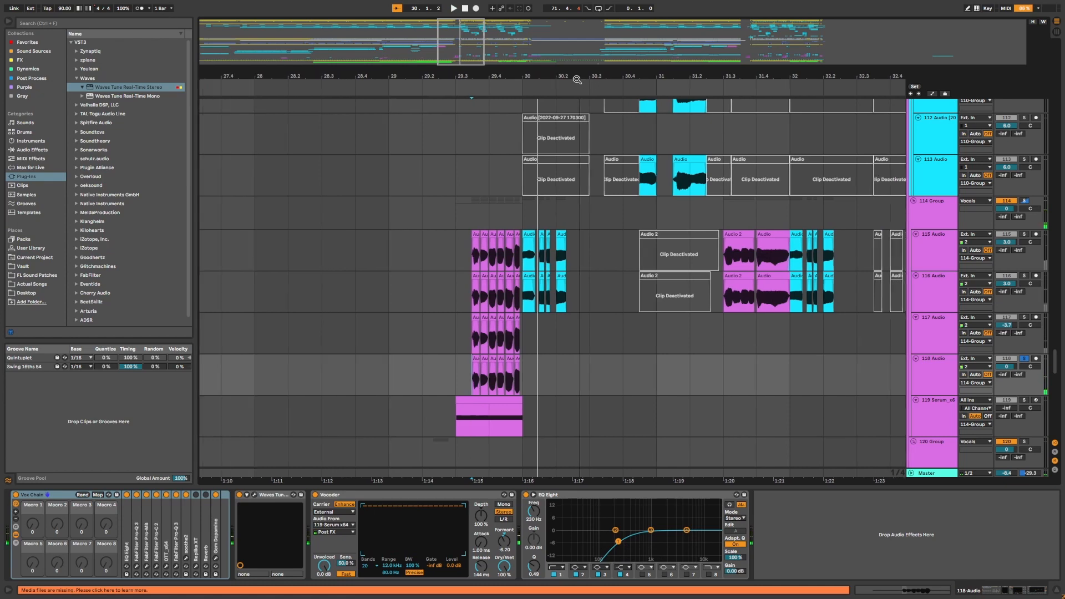
Select the 119 Serum track and raise its volume to -5.0 dB.
drag(475, 371, 522, 382)
drag(535, 77, 494, 76)
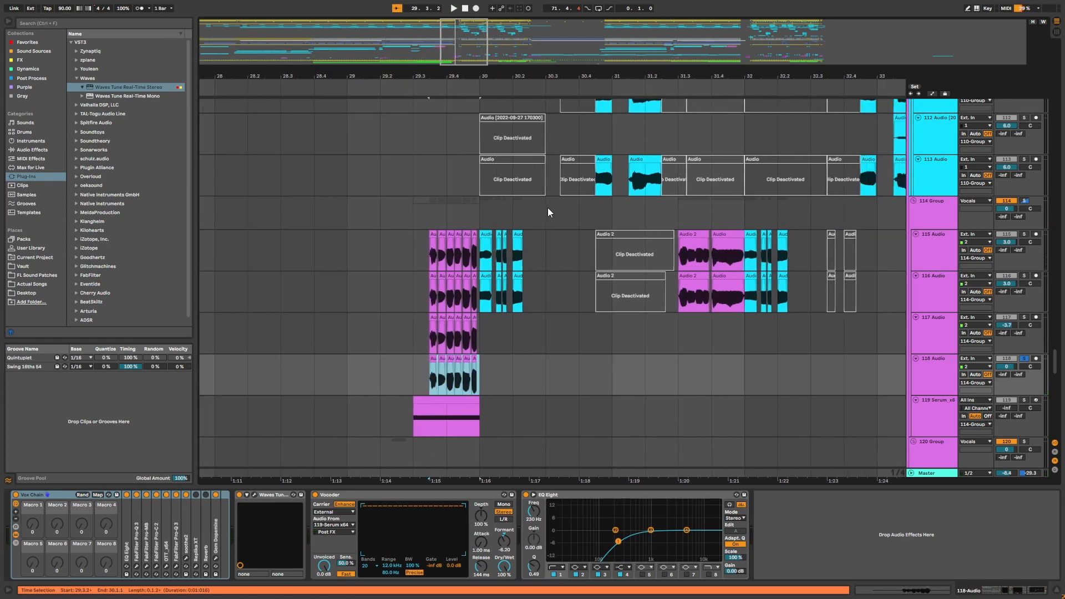
scroll(548, 213, down, 3)
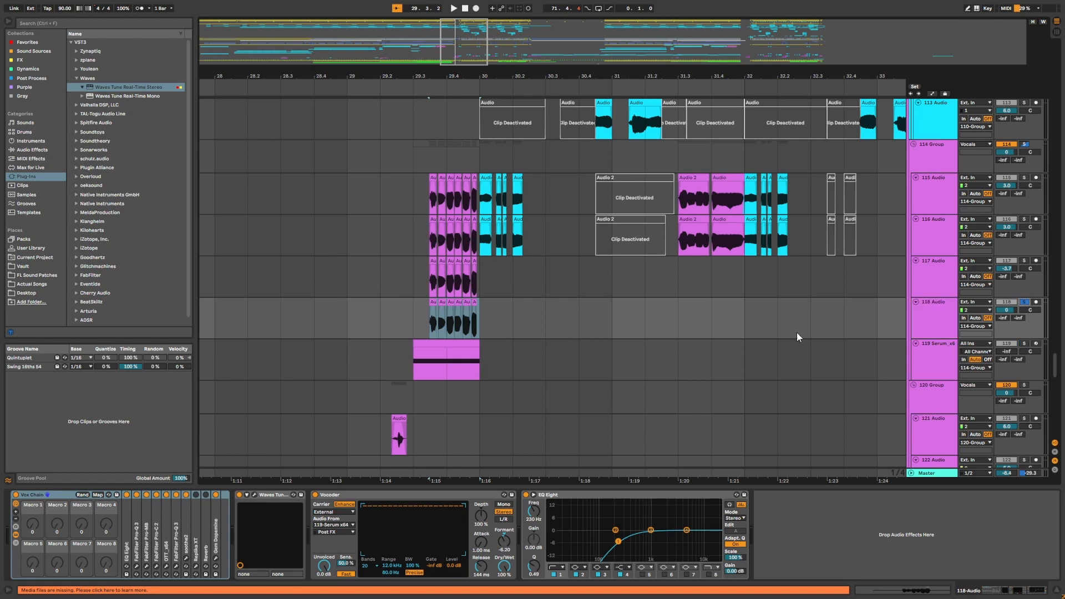
click(941, 331)
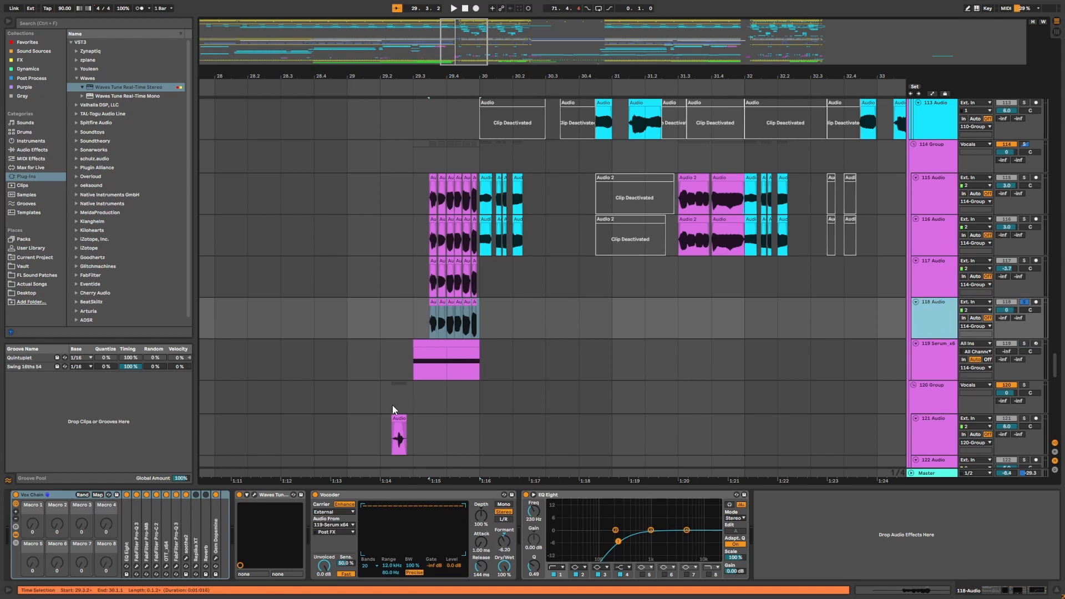
click(452, 328)
click(444, 364)
drag(425, 323, 530, 355)
click(466, 344)
drag(1001, 361, 1002, 346)
click(473, 371)
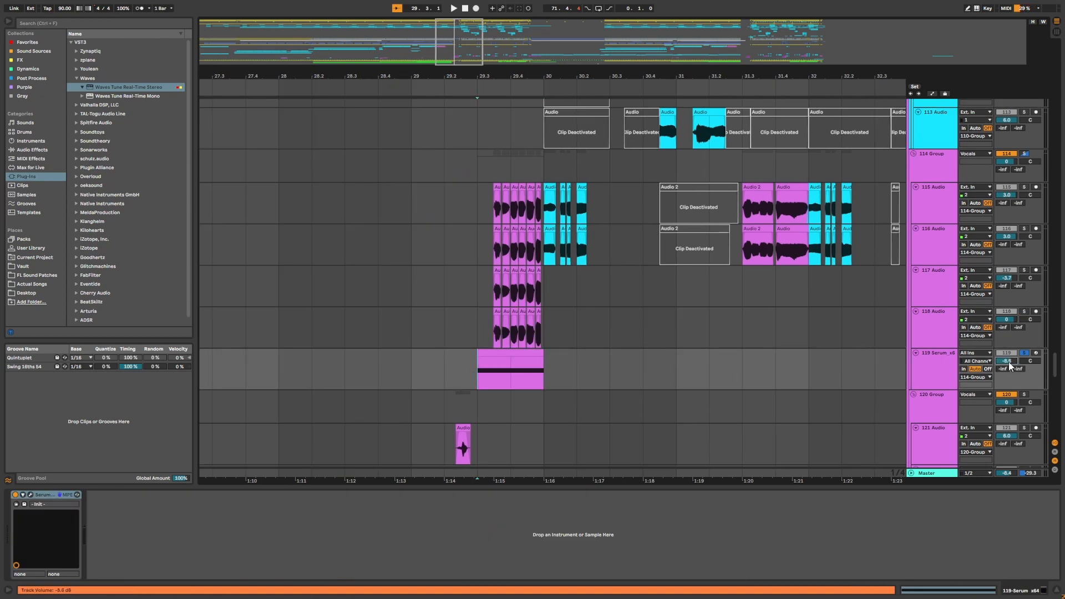
Play back the vocal chops around bar 29 with the 118 Audio track selected.
key(space)
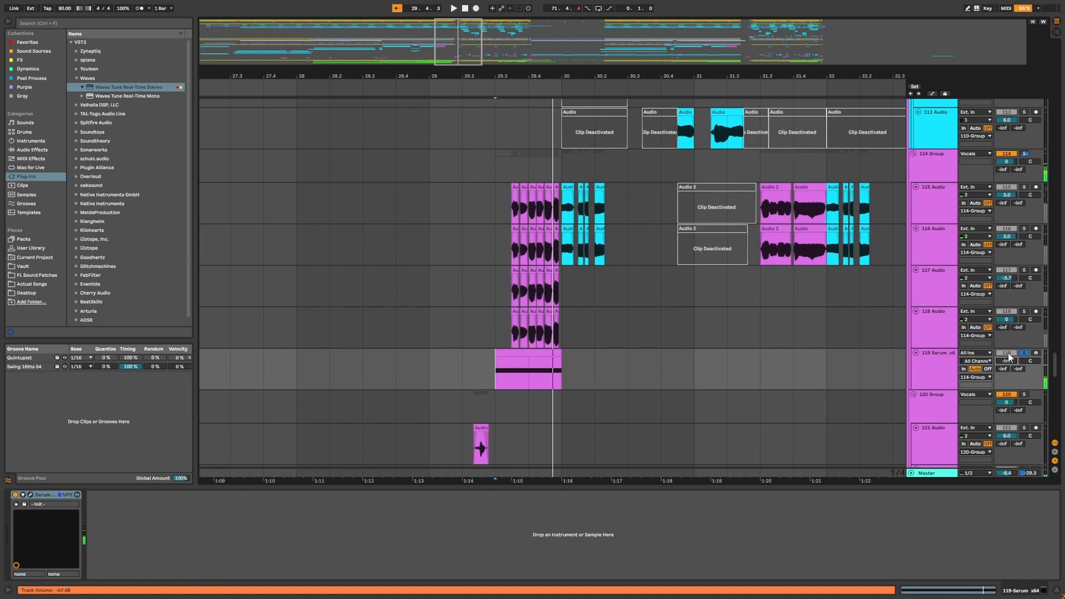
click(910, 322)
key(space)
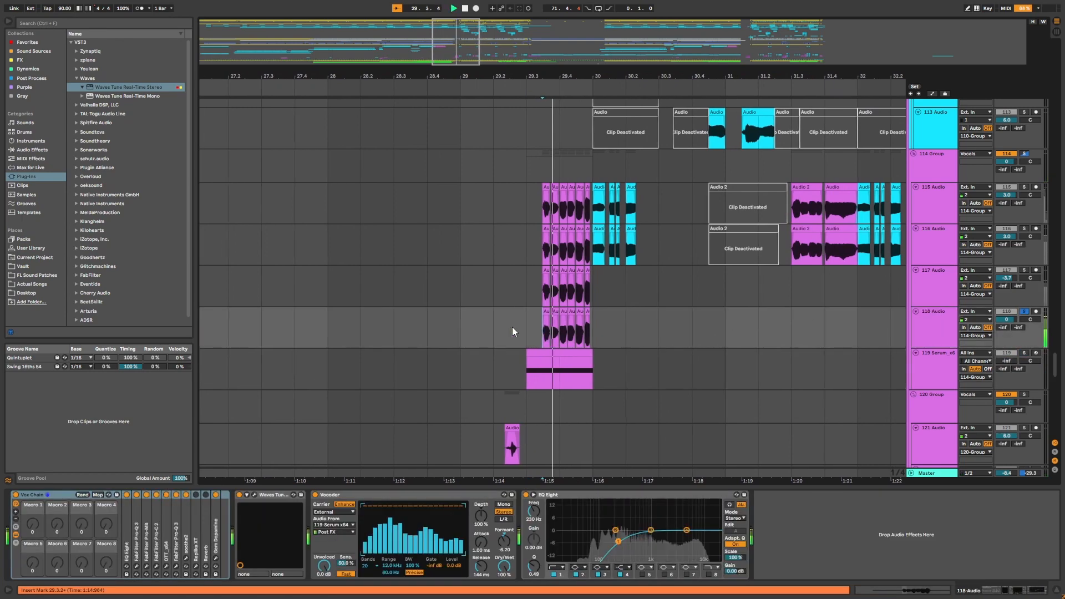
key(space)
click(611, 323)
scroll(624, 308, up, 1)
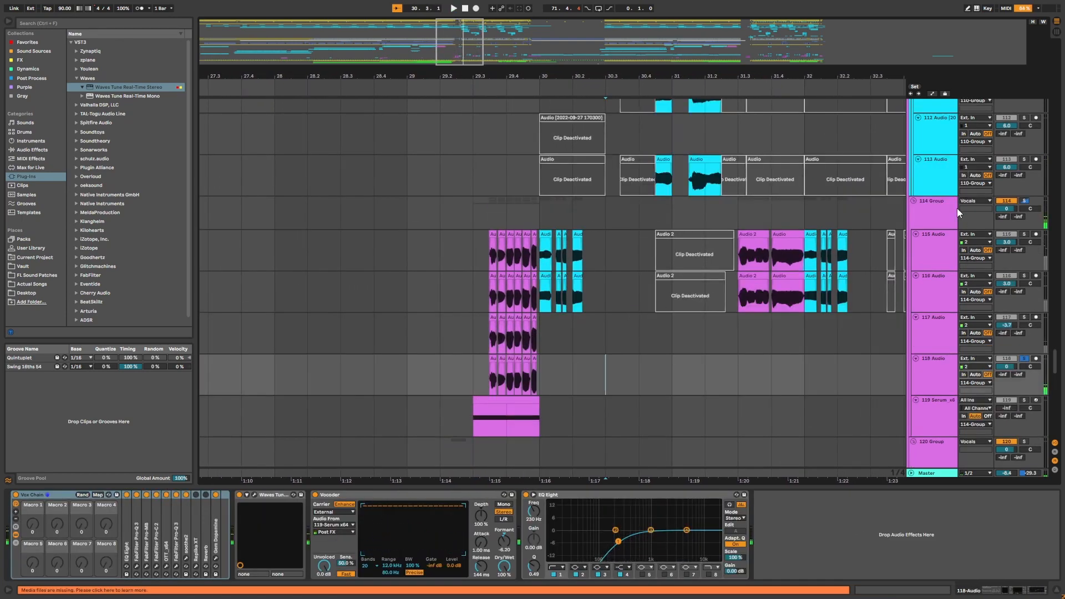
Select the 114 Group track and play back the vocals from bar 29.
click(957, 209)
click(486, 262)
key(space)
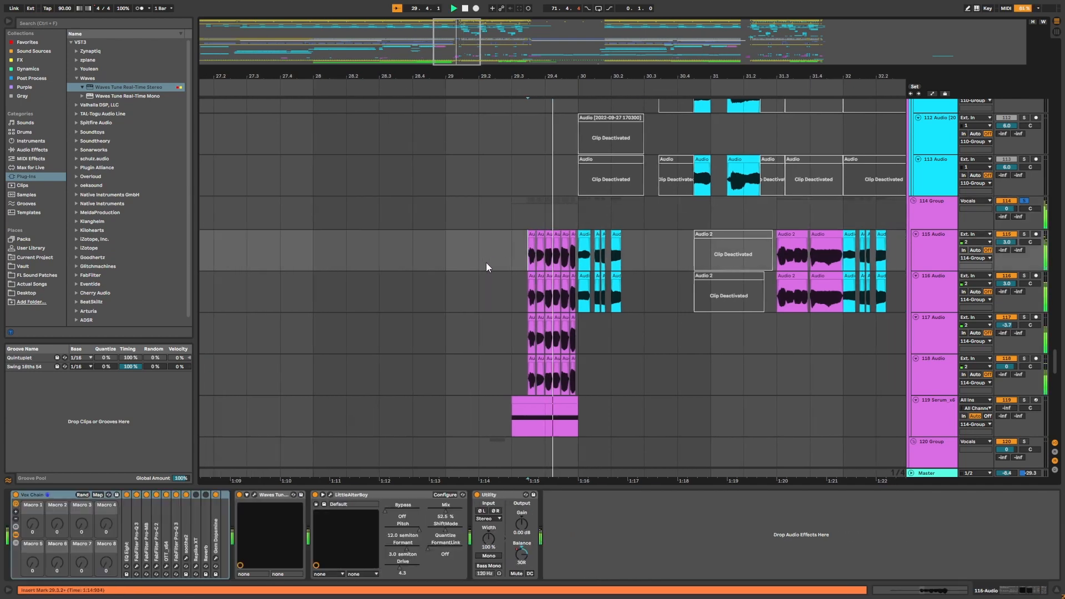
key(space)
click(538, 232)
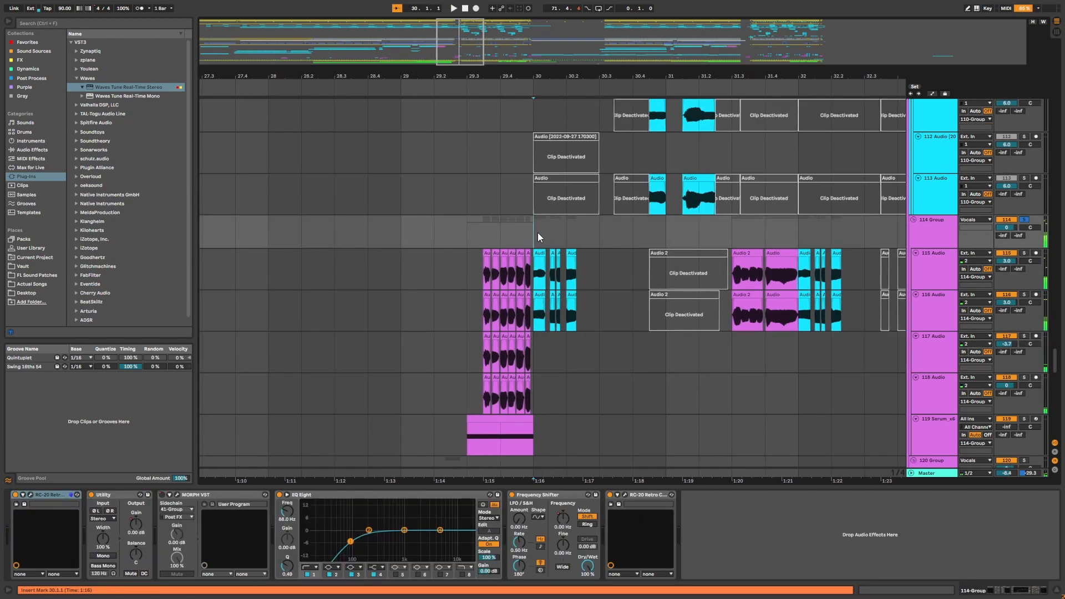
Select bars 30 to 32.3 across the vocal tracks, set the insert marker at bar 30 and play back.
scroll(537, 231, up, 2)
scroll(348, 292, right, 3)
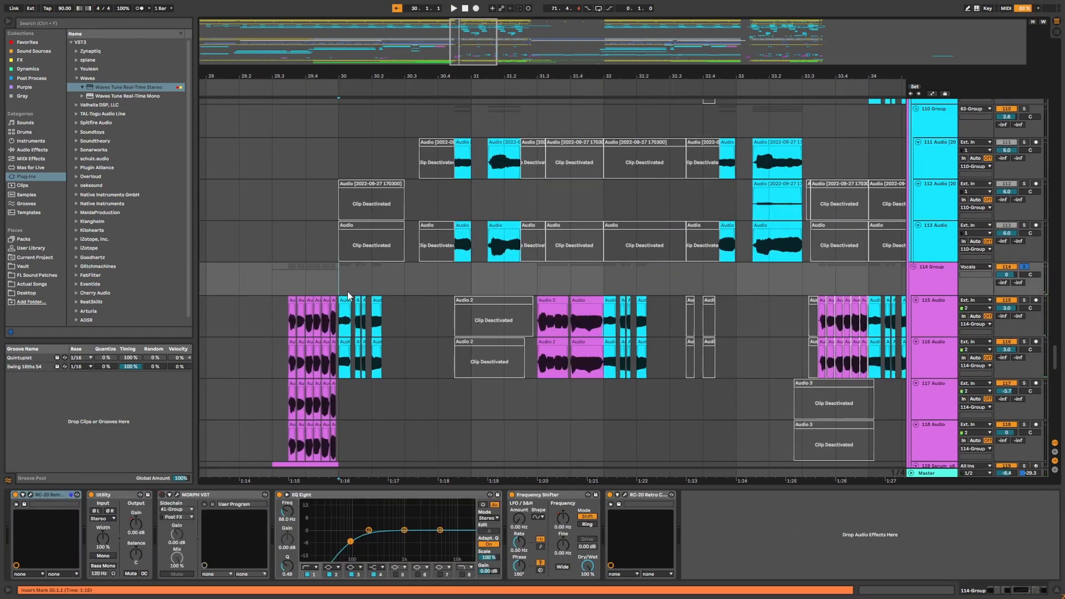
drag(377, 284, 671, 286)
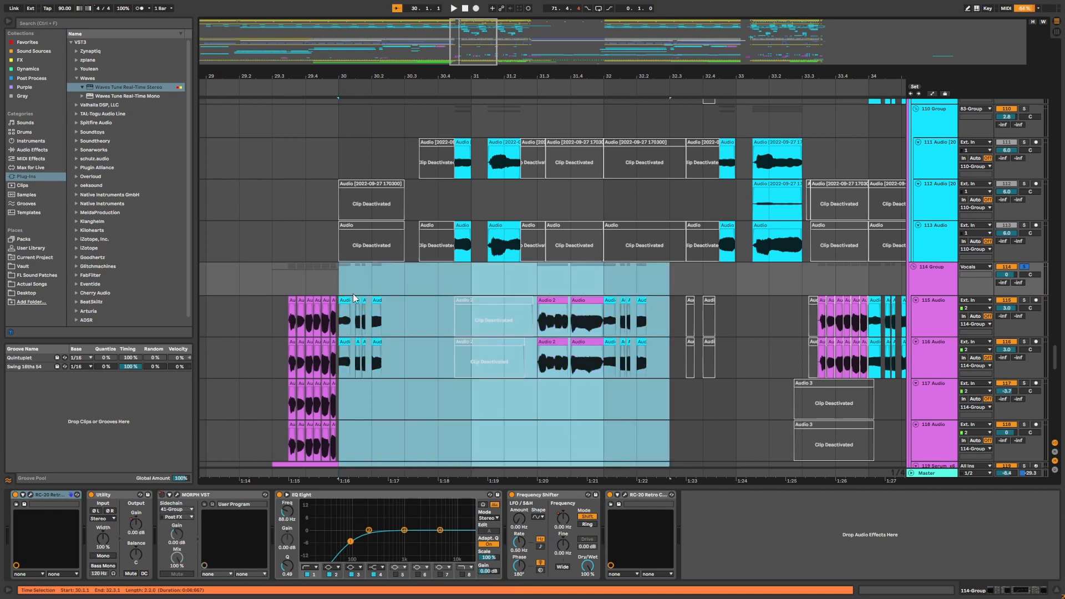
click(338, 284)
click(949, 280)
key(space)
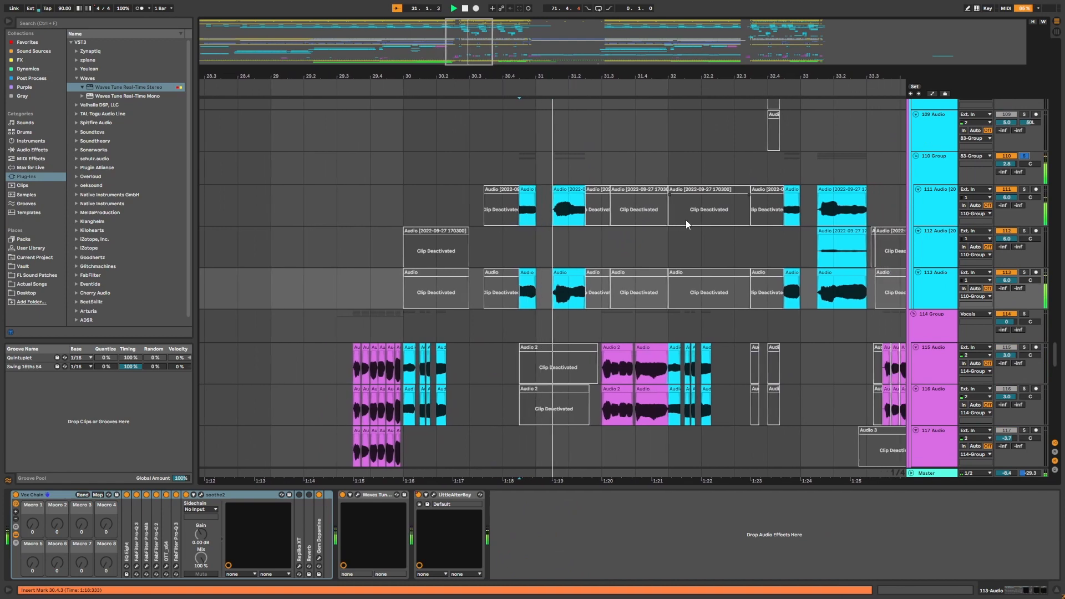
Scroll to the 126 Glitch Fall 12 track and play back its Glitch Fall 12 clip around bar 37.
scroll(686, 220, up, 1)
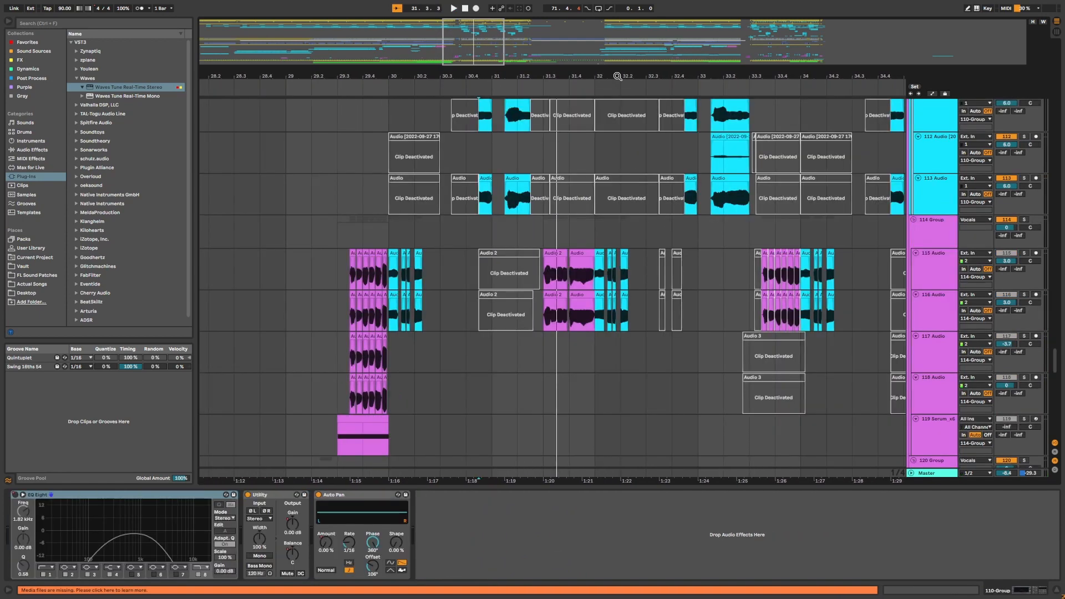
scroll(495, 283, up, 1)
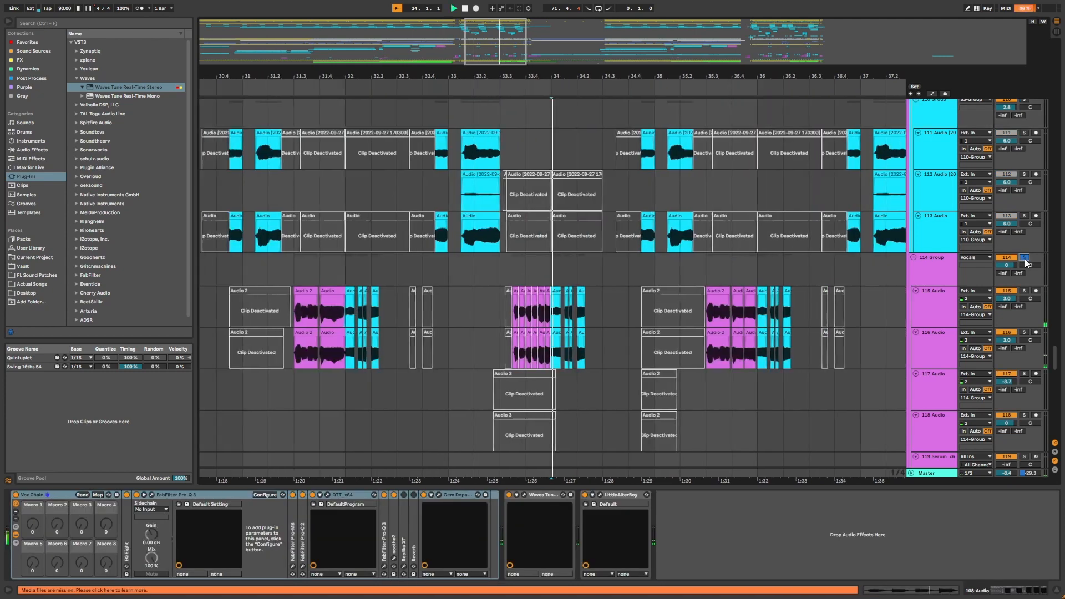
scroll(971, 323, up, 1)
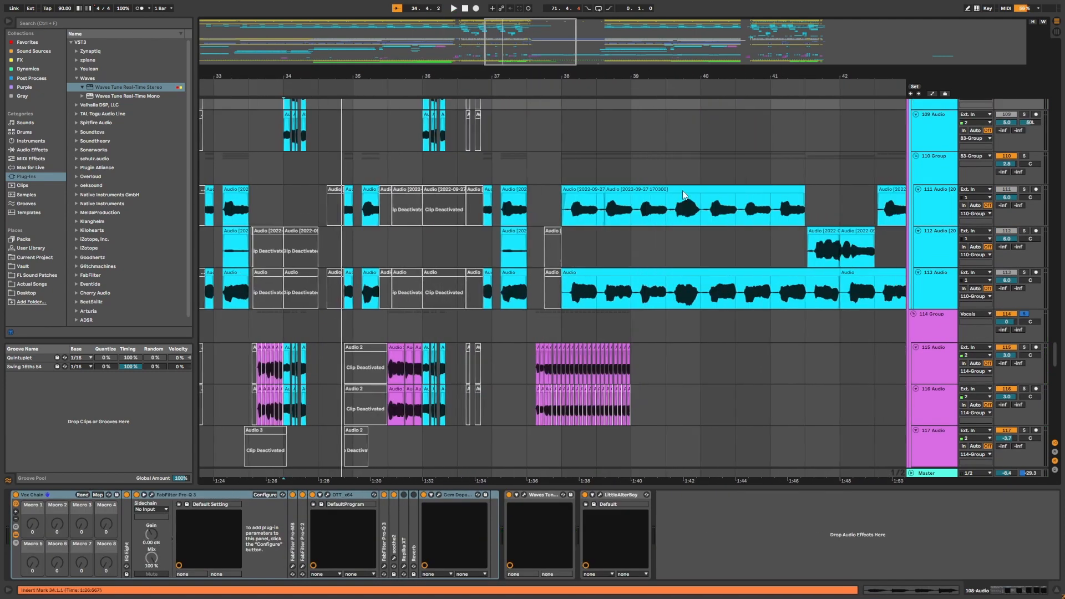
scroll(674, 201, down, 1)
scroll(661, 207, up, 2)
drag(646, 71, 617, 74)
click(533, 89)
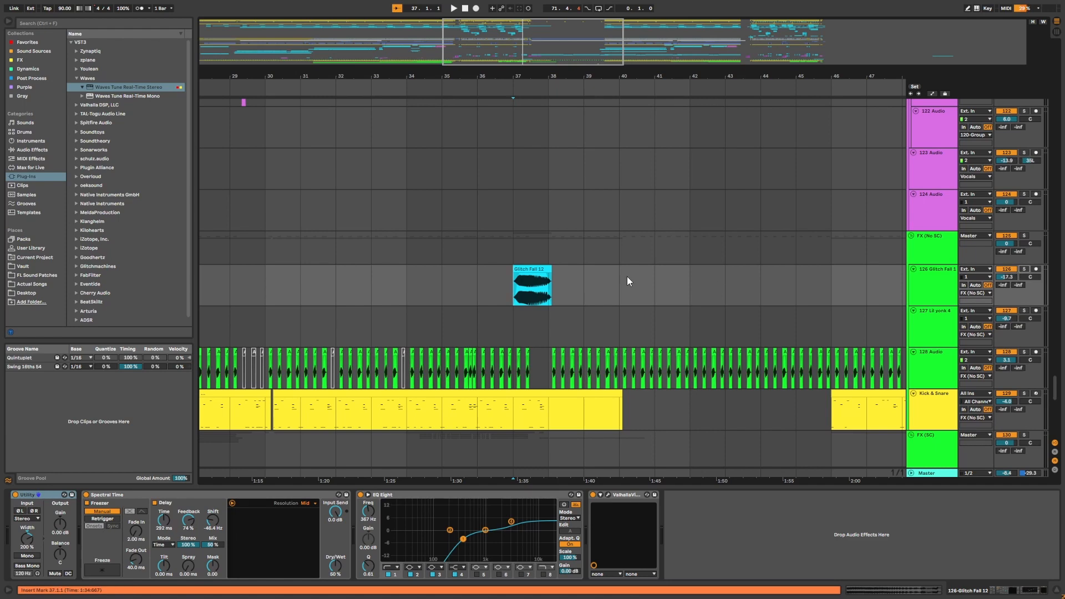
scroll(627, 276, up, 2)
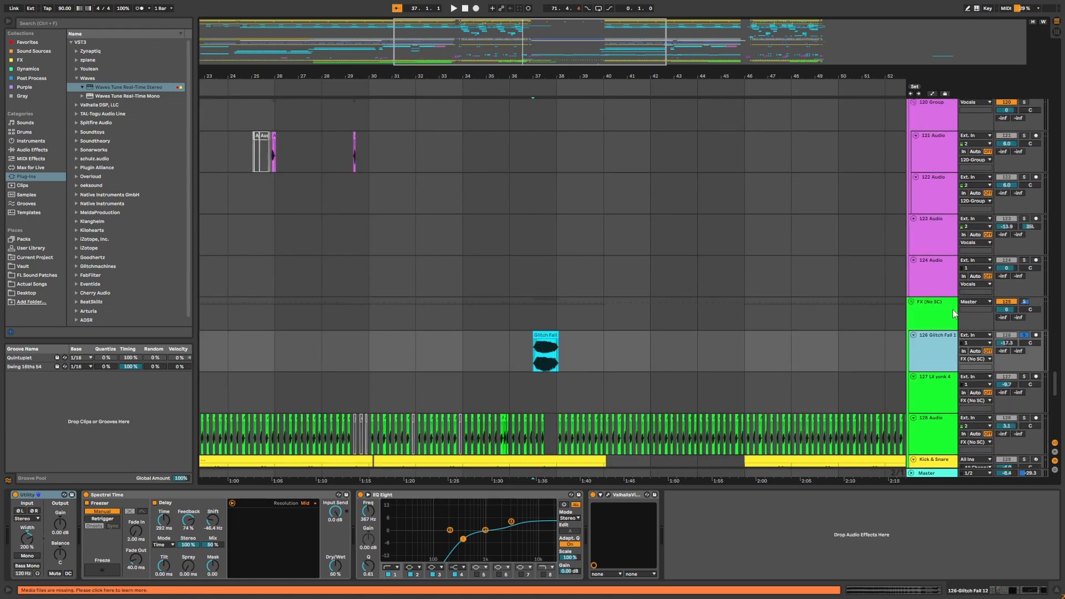
scroll(541, 360, up, 4)
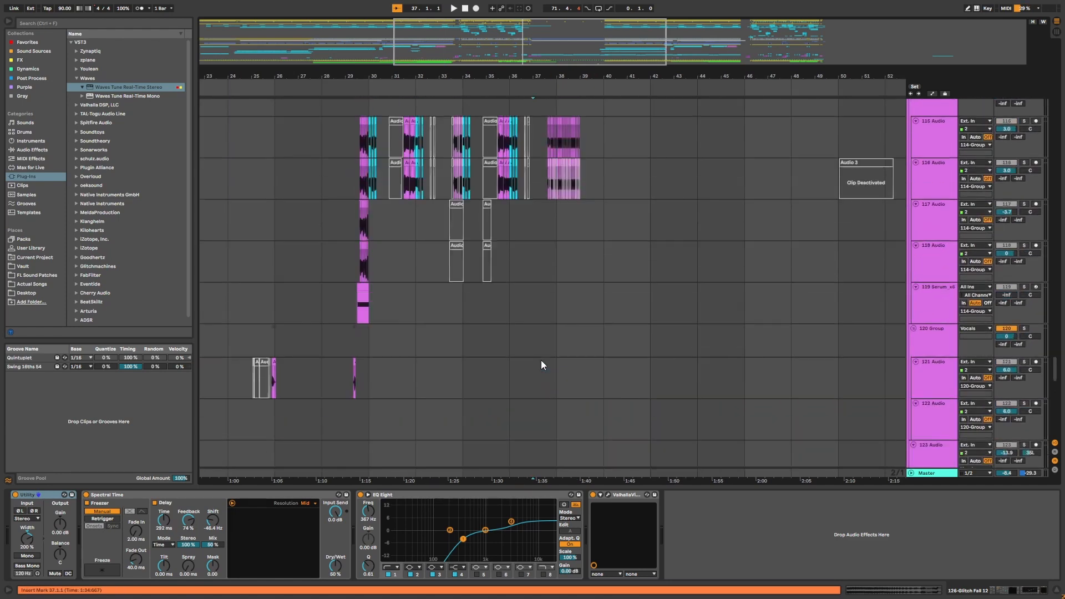
scroll(541, 361, down, 5)
scroll(547, 109, up, 1)
drag(545, 78, 546, 144)
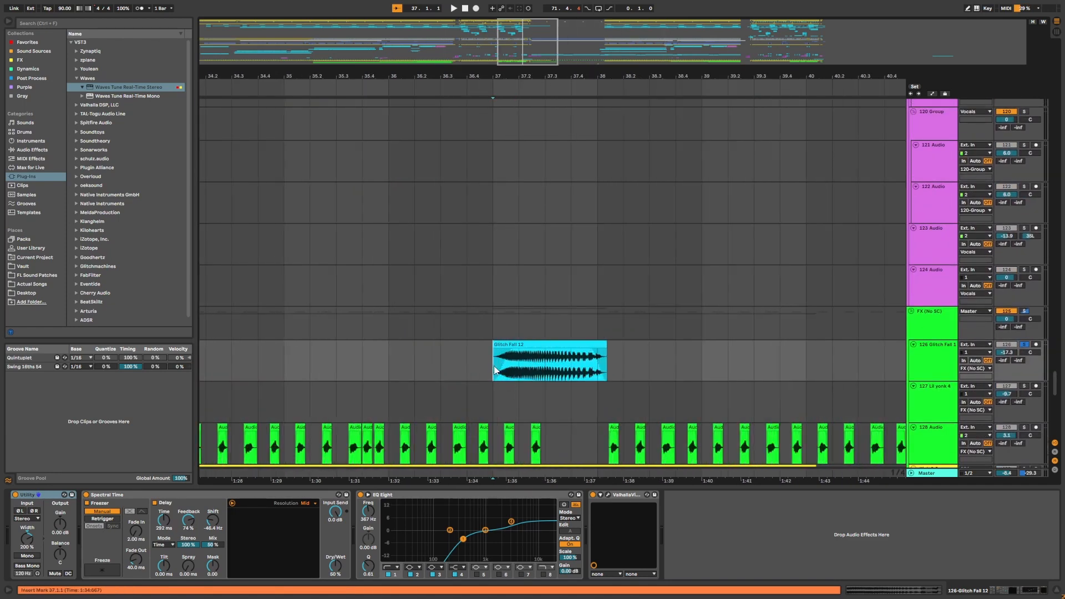
key(space)
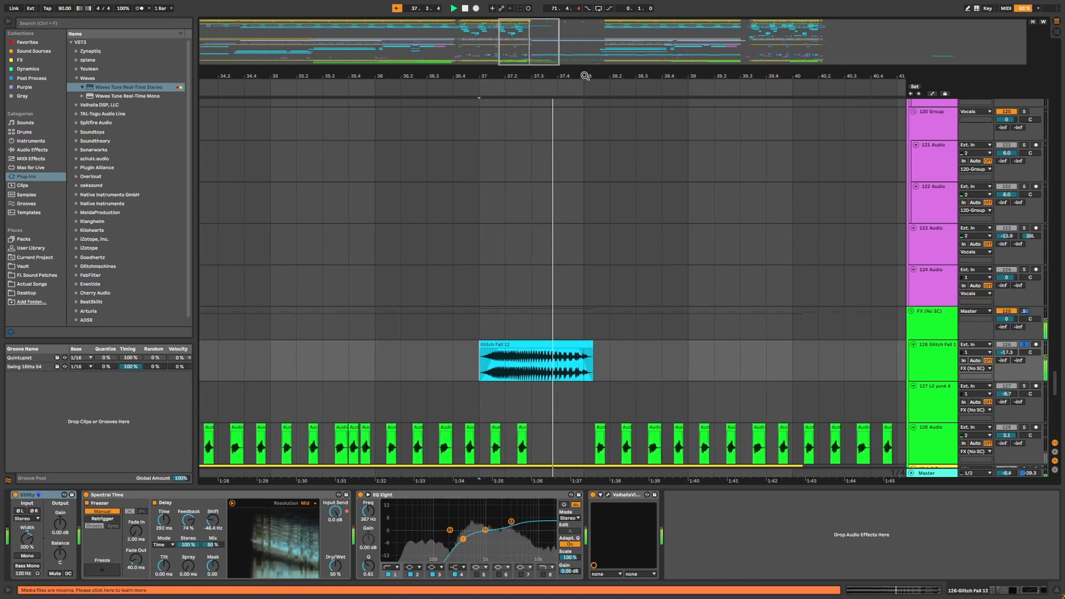
key(space)
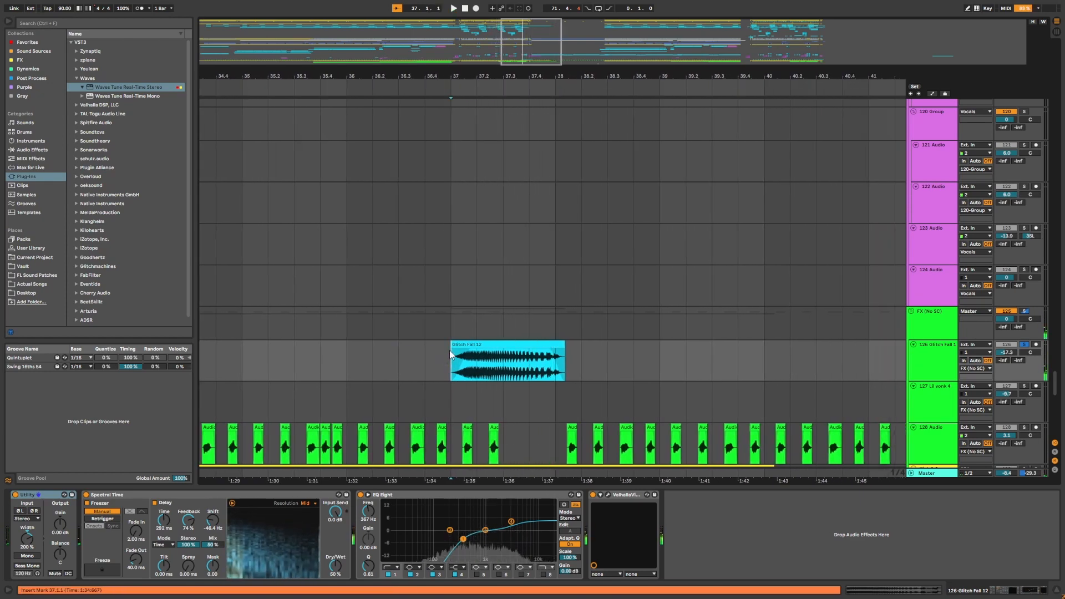
scroll(588, 315, up, 15)
click(556, 85)
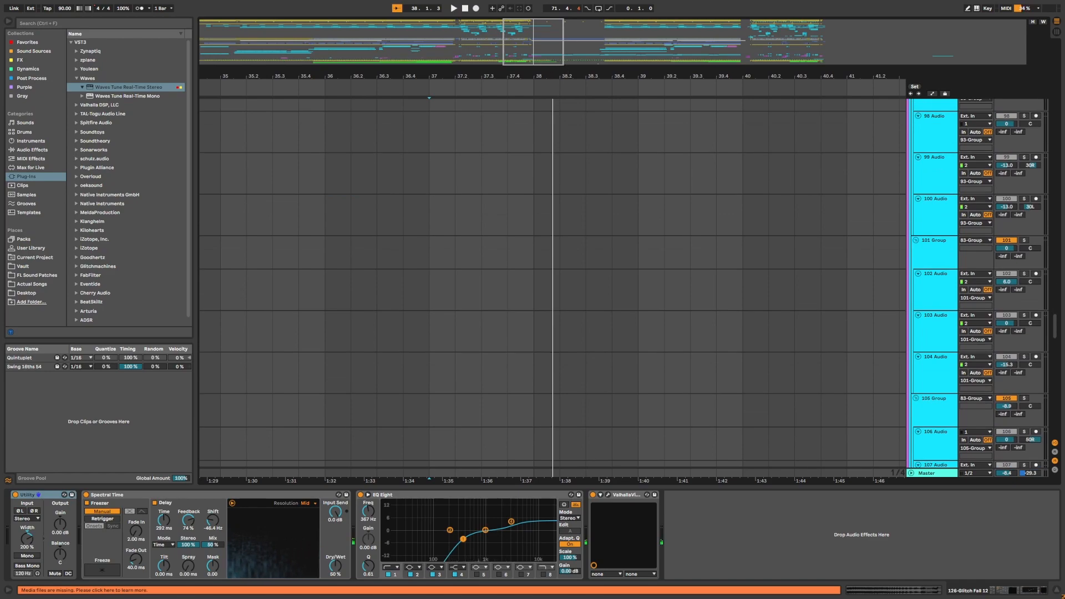
Play back the 128 Audio and Kick & Snare tracks from bar 13.
drag(557, 77, 556, 27)
scroll(510, 145, down, 18)
scroll(504, 191, up, 1)
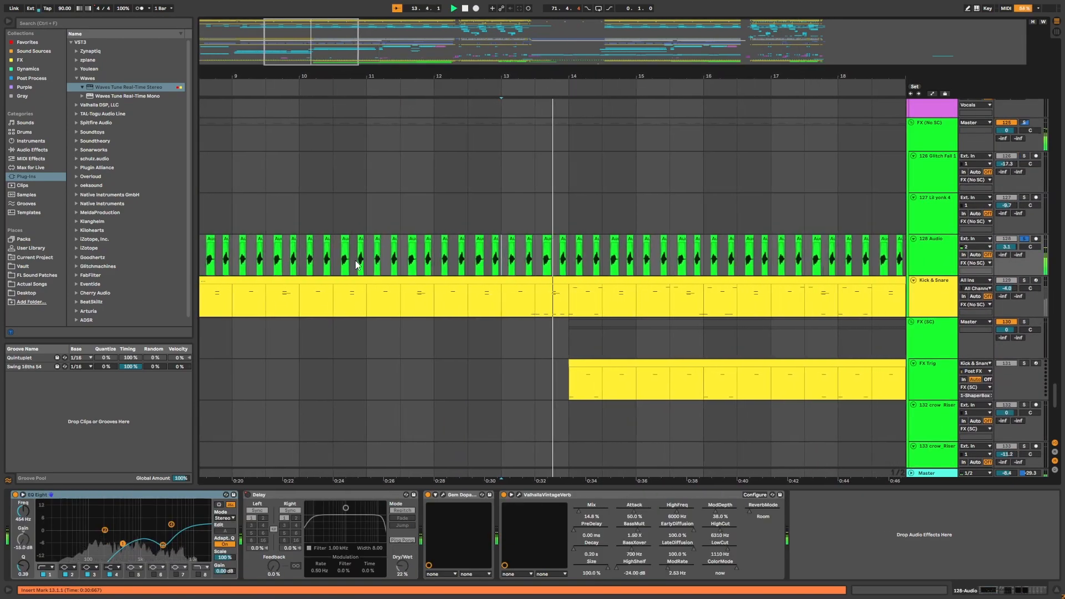
drag(738, 78, 609, 57)
key(space)
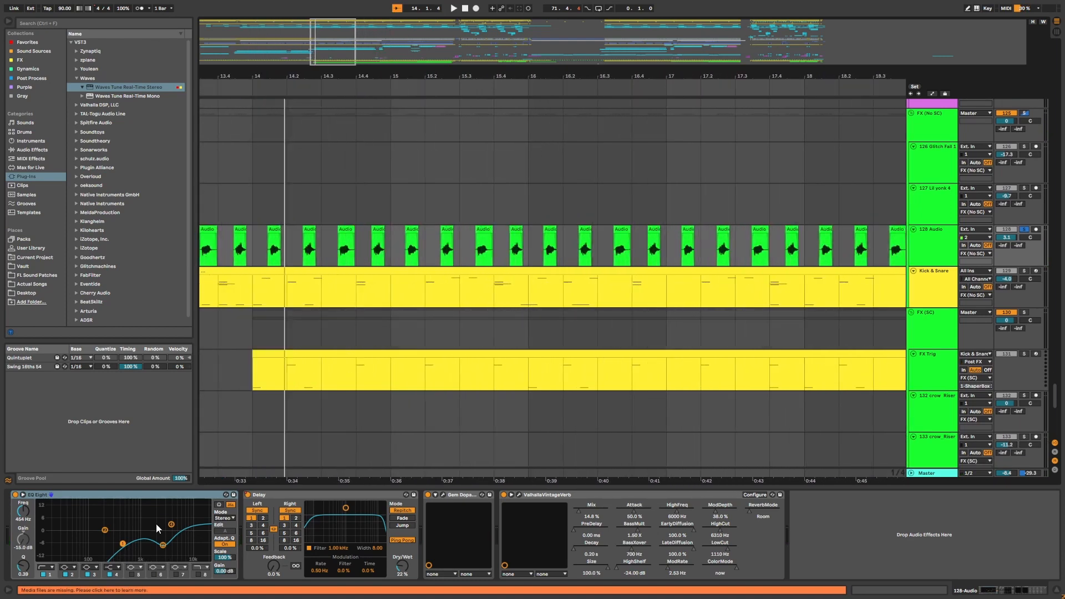
Select the Kick & Snare track and start and stop playback of its drum pattern.
drag(356, 76, 220, 50)
click(930, 300)
scroll(508, 277, down, 5)
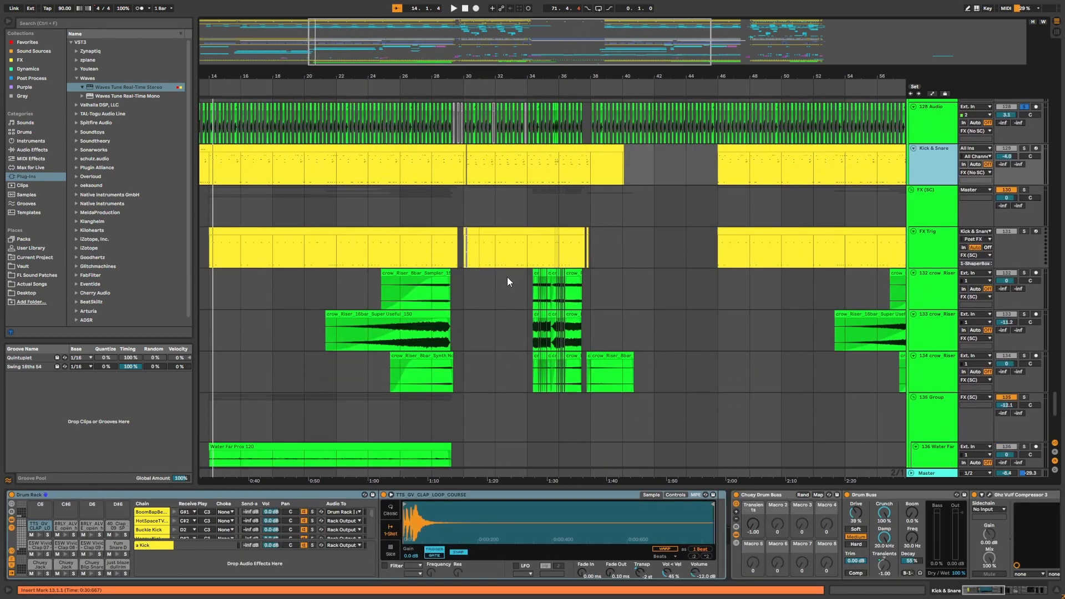
scroll(735, 258, up, 3)
click(930, 237)
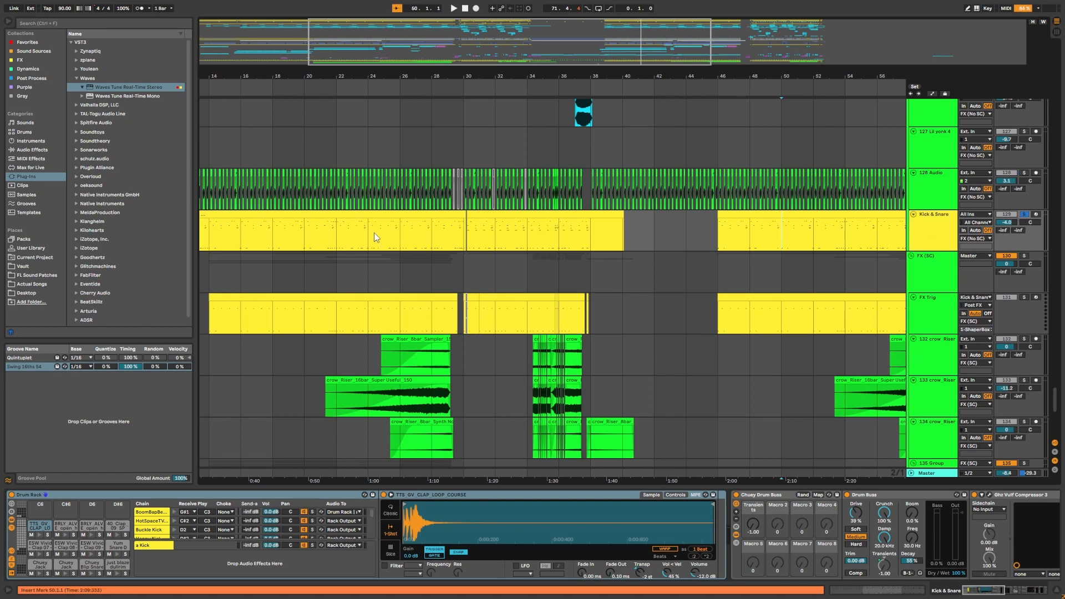
key(space)
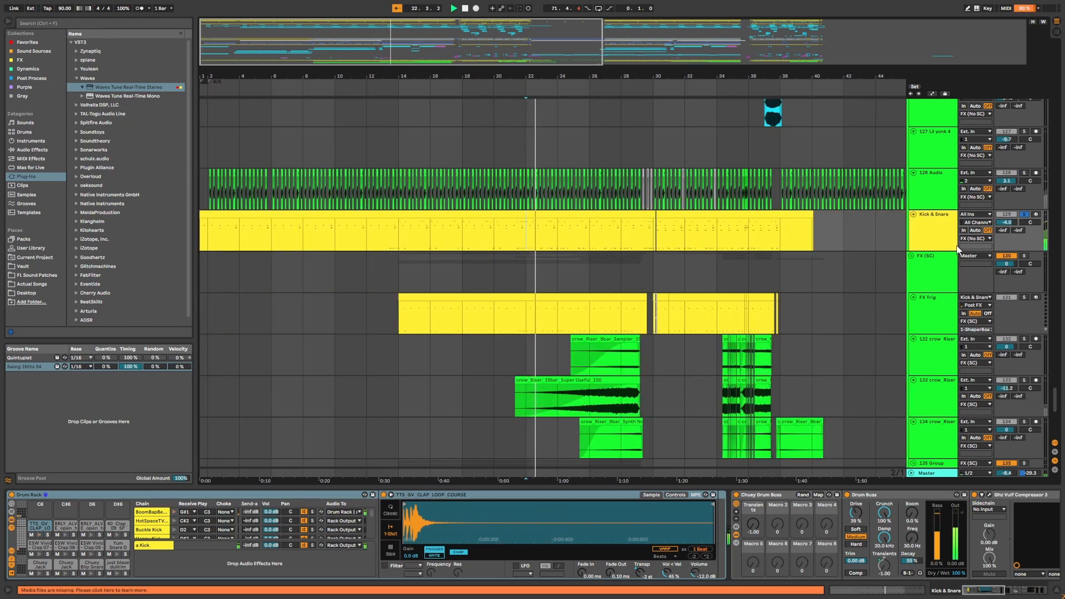
key(space)
Examine the Kick & Snare track in the Drums group and the effect chain of the Kick & Snare track.
drag(731, 74, 559, 73)
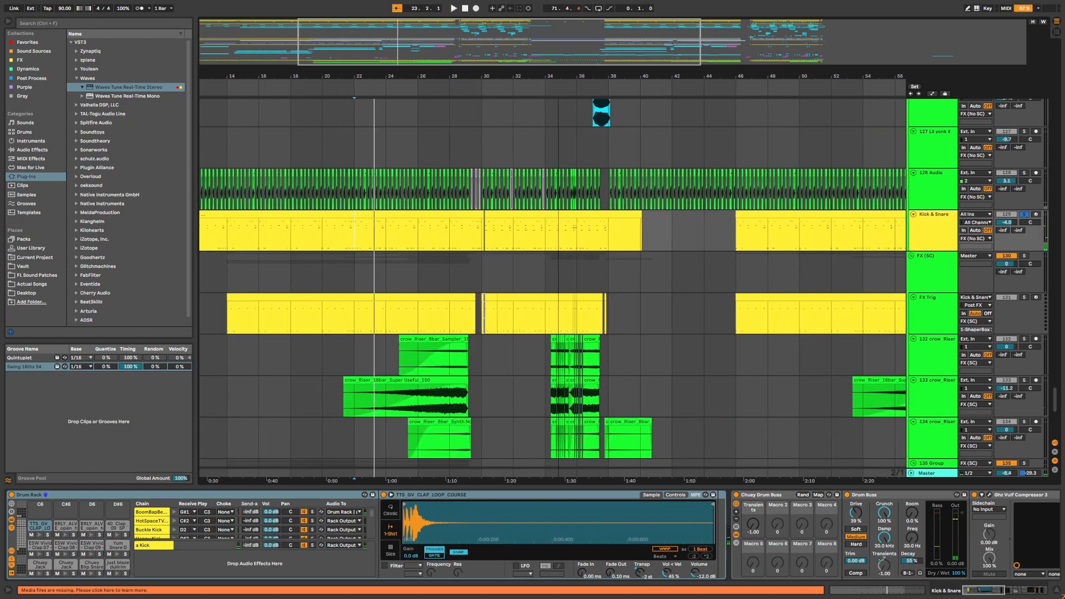
drag(570, 112, 656, 120)
drag(1056, 400, 1056, 60)
click(944, 147)
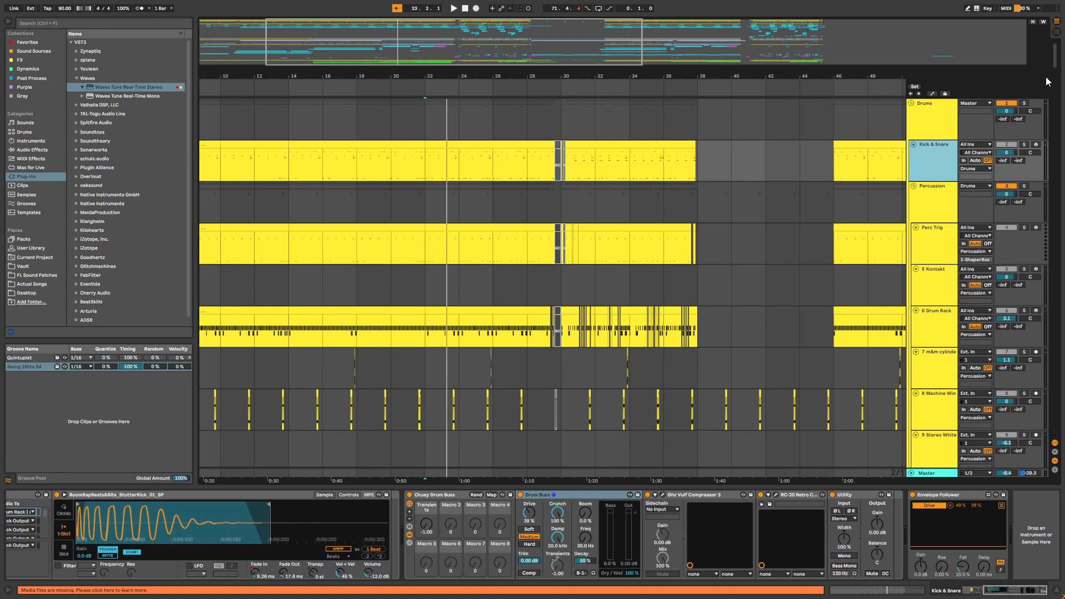
drag(1055, 63, 1056, 407)
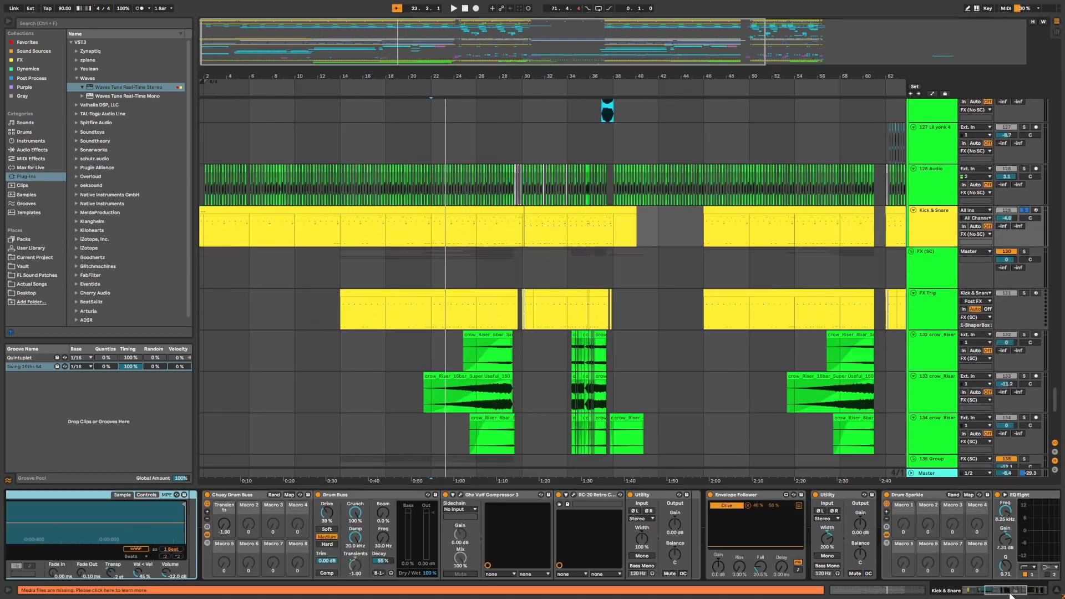
drag(1015, 592, 1035, 598)
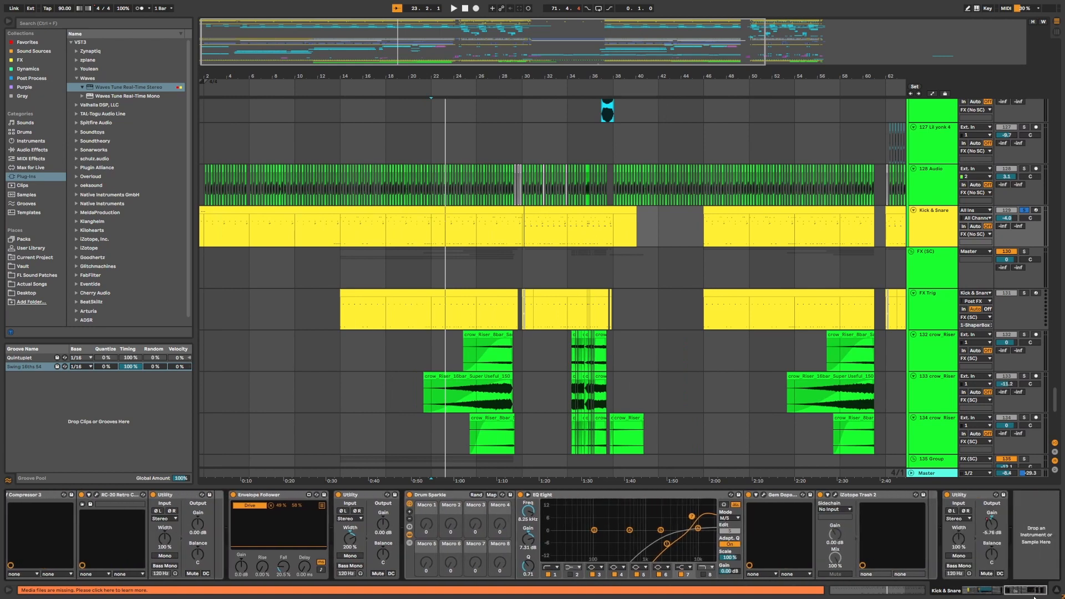
Inspect the EQ Eight, Drum Sparkle and iZotope Trash 2 devices, opening and closing the Gem Dopamine plugin window.
click(648, 498)
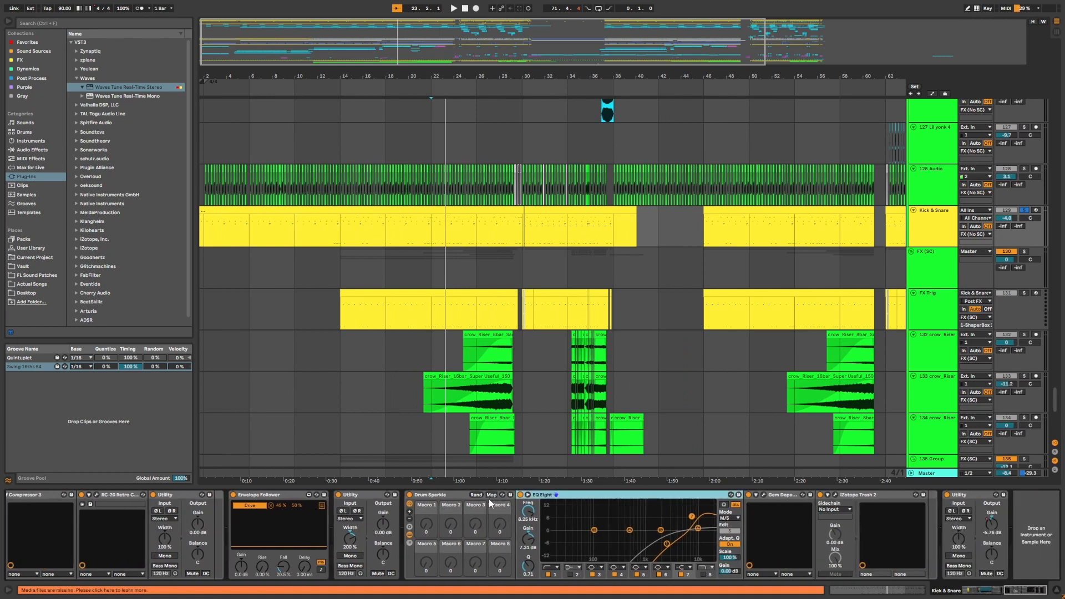
click(511, 501)
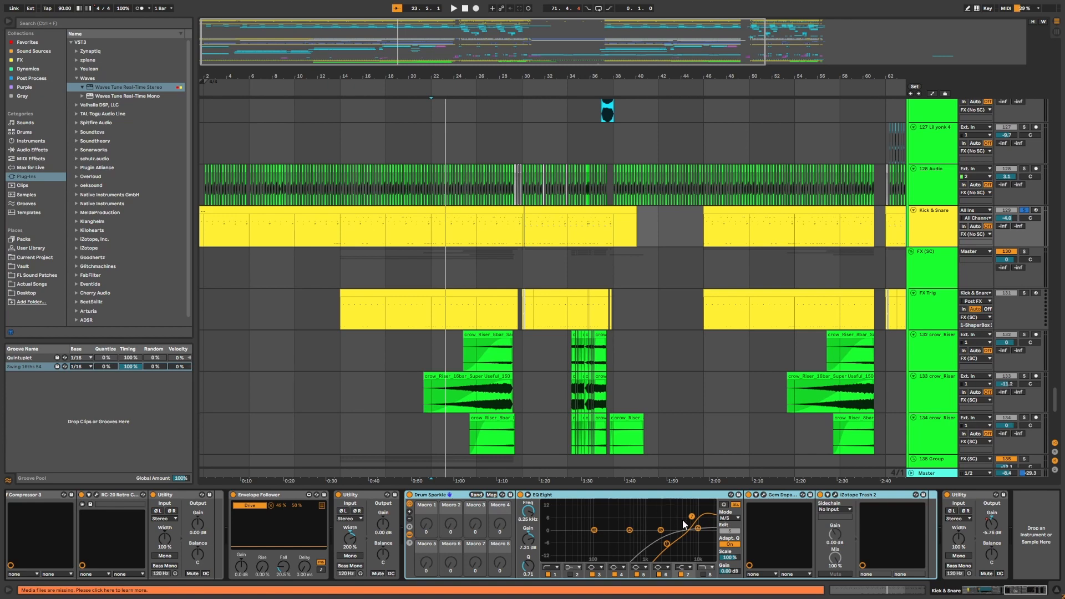
click(766, 495)
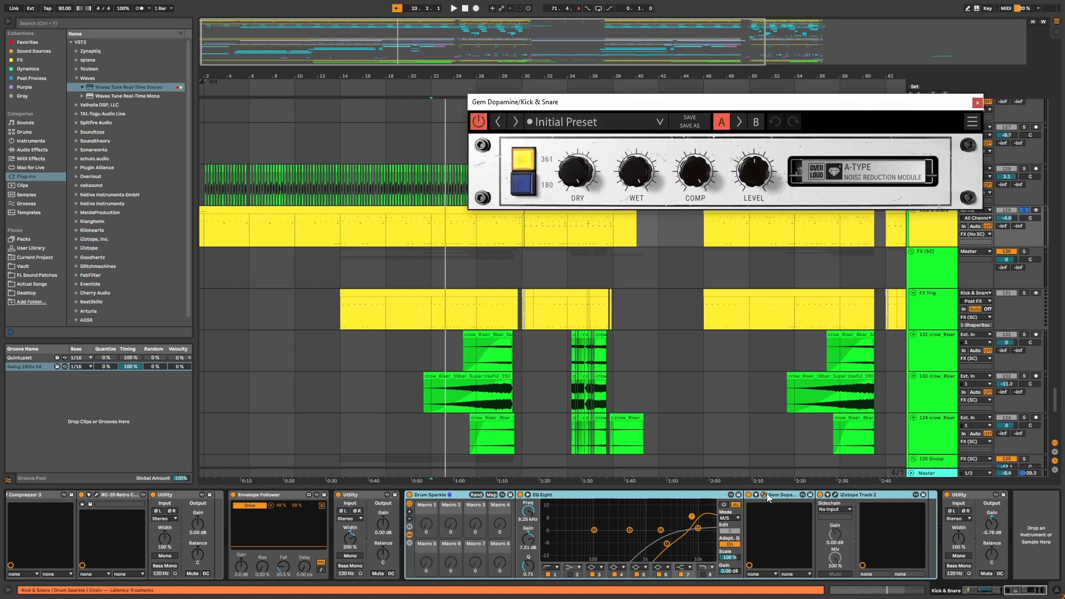
click(977, 102)
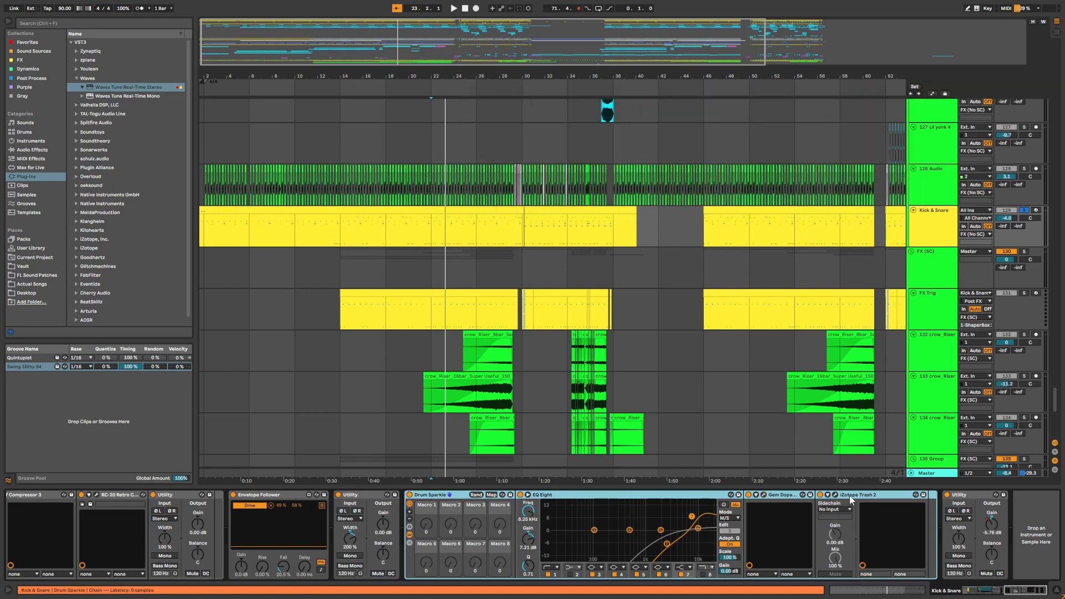
click(837, 495)
Solo the Kick & Snare track and move the view to the crow Riser tracks around bar 24.
click(1009, 107)
click(1026, 212)
scroll(1027, 213, down, 1)
scroll(873, 285, up, 1)
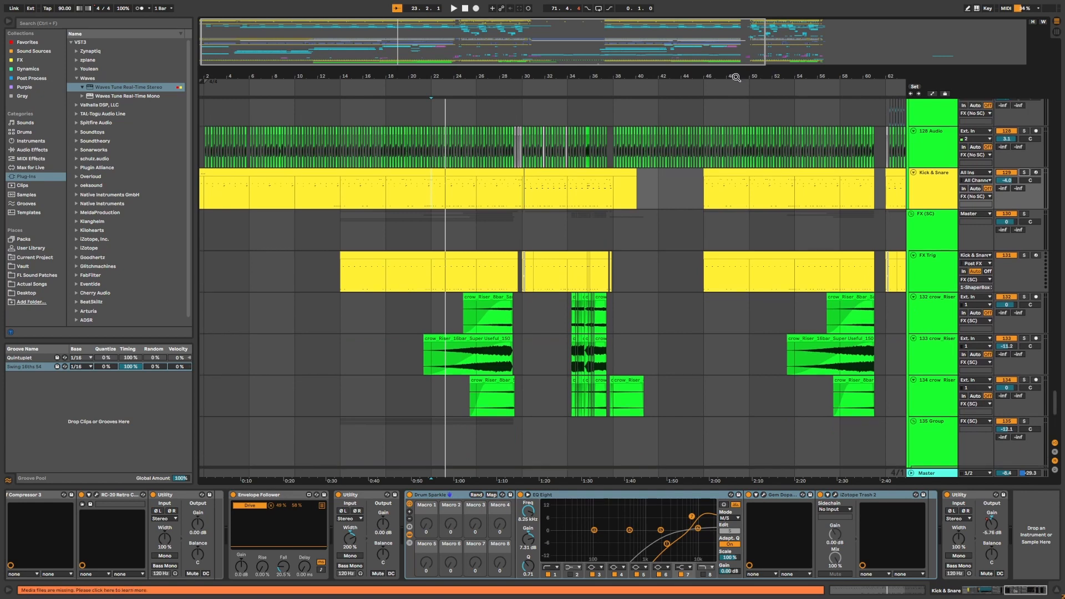
drag(735, 77, 748, 87)
mouse_move(455, 52)
mouse_down()
mouse_move(454, 34)
mouse_move(698, 39)
mouse_up()
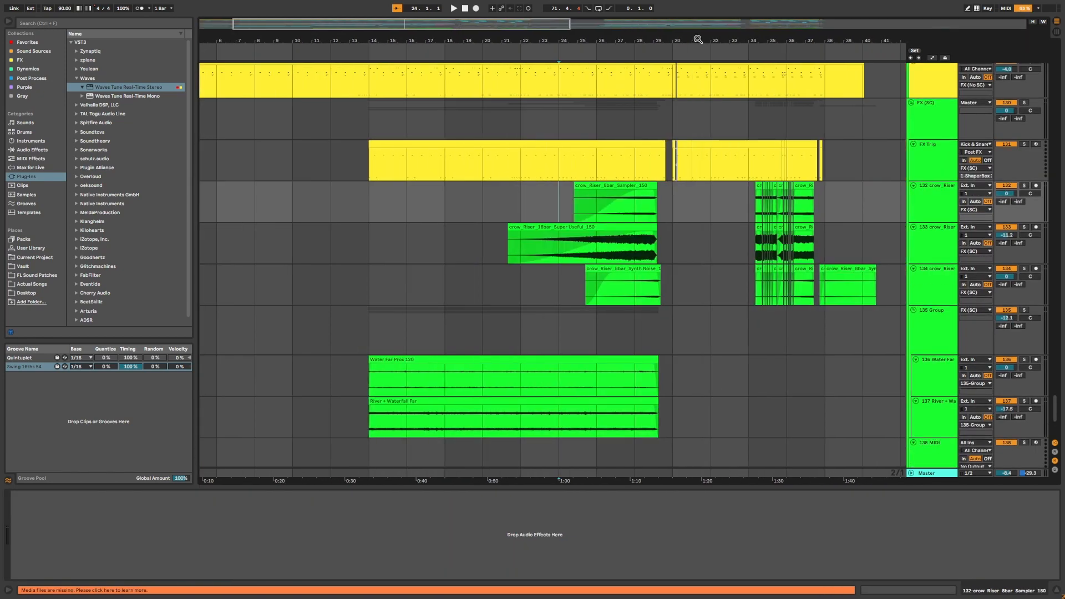
Select the 132 to 134 crow Riser tracks, solo them and play from bar 24.
click(568, 206)
click(936, 192)
shift+click(931, 267)
key(s)
click(583, 219)
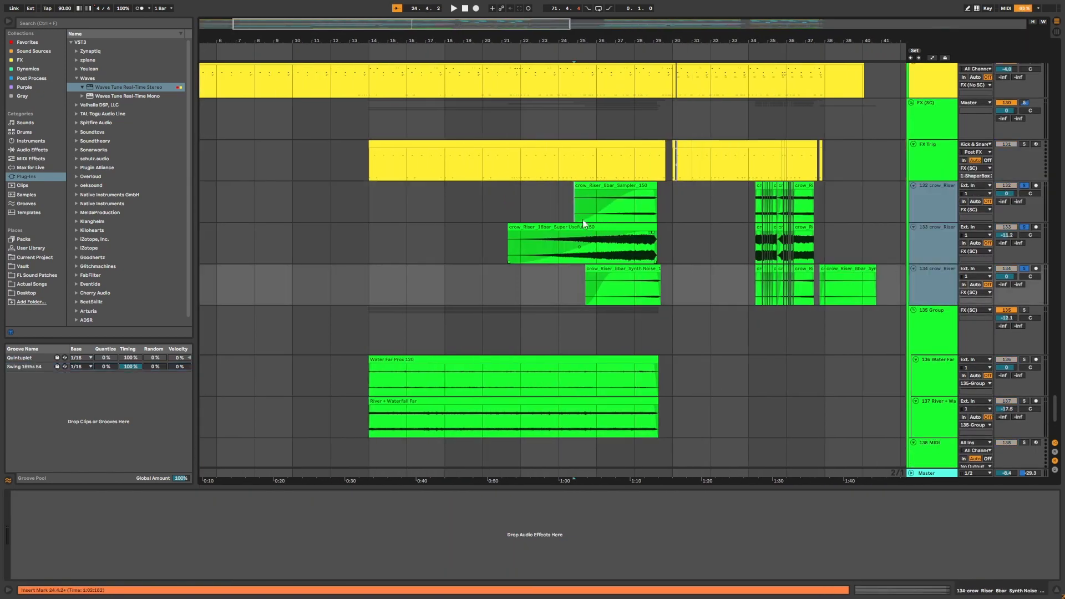
key(space)
Play back the crow Riser clips from about bar 25.
drag(604, 40, 606, 56)
click(605, 206)
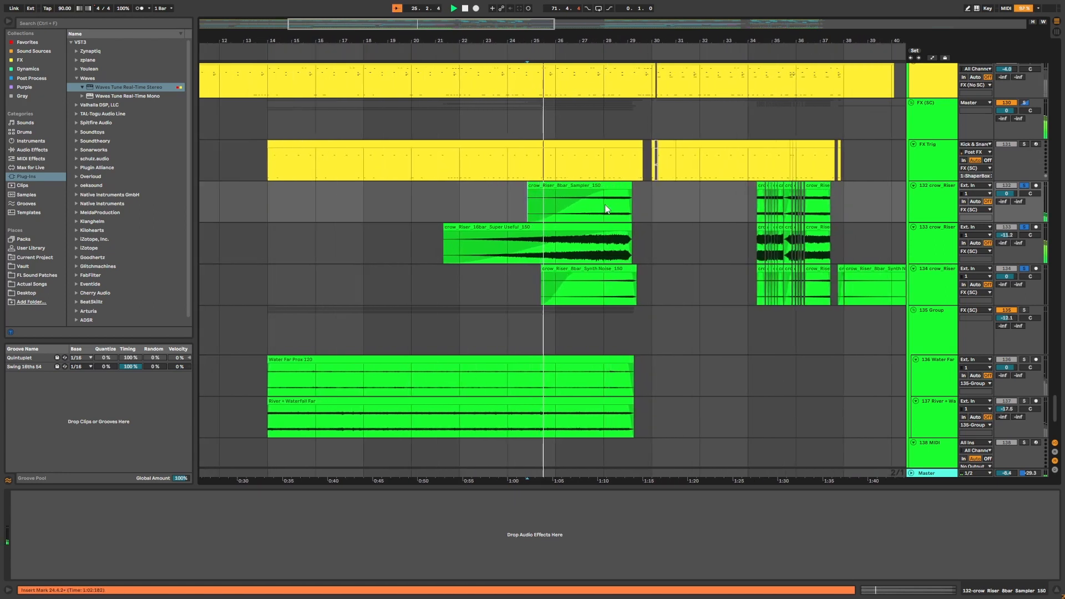
key(space)
key(space)
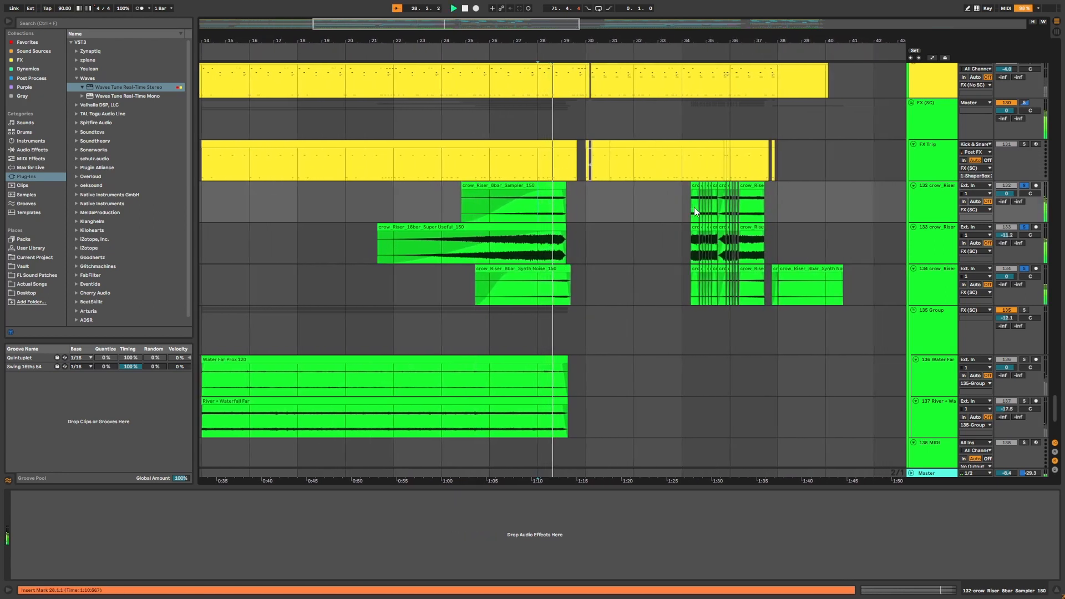
Zoom in on bar 34 and select bars 34.3 to 36.4 across the crow Riser tracks.
click(567, 185)
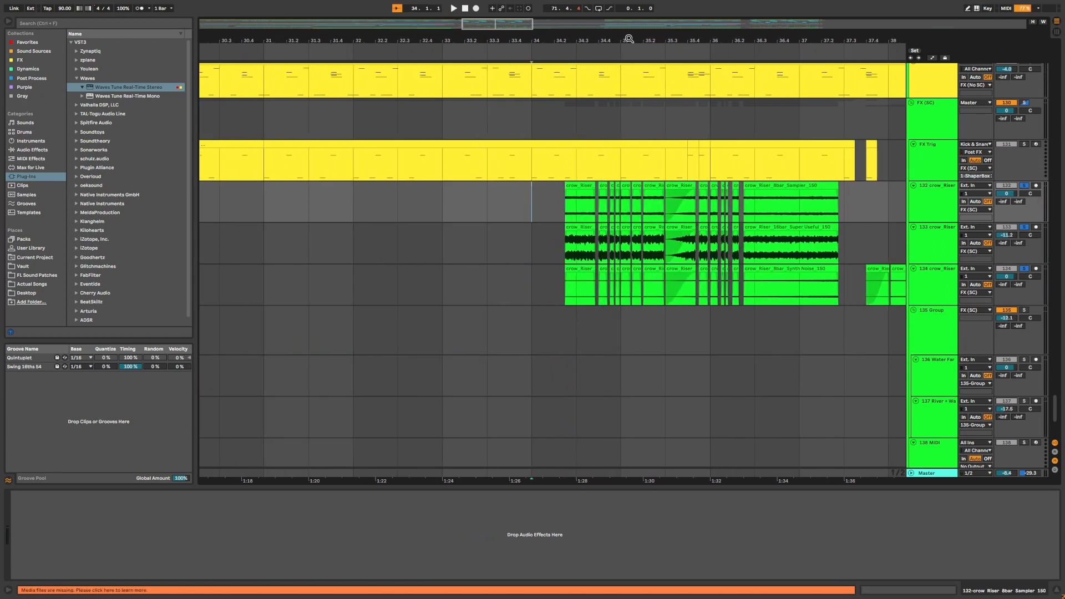
drag(629, 38, 538, 36)
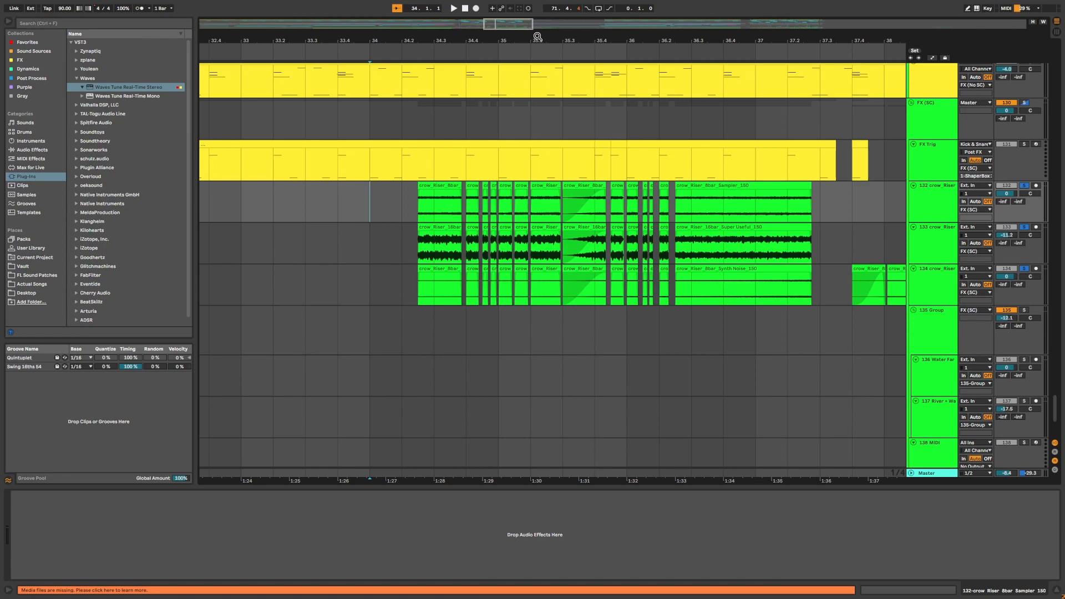
click(422, 210)
scroll(442, 236, up, 5)
scroll(441, 233, down, 5)
mouse_move(458, 214)
mouse_down()
mouse_move(473, 242)
mouse_move(591, 277)
mouse_move(724, 289)
mouse_up()
scroll(501, 290, up, 10)
scroll(501, 290, down, 2)
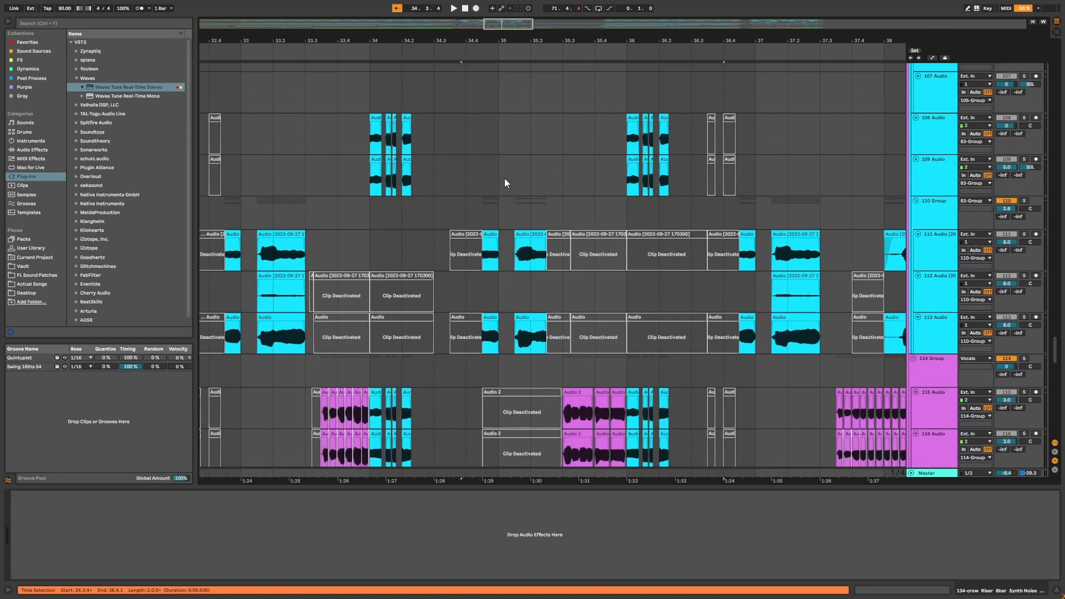
Play back the chopped riser clips from about bar 34.
scroll(599, 221, up, 8)
scroll(599, 221, down, 5)
scroll(599, 221, up, 6)
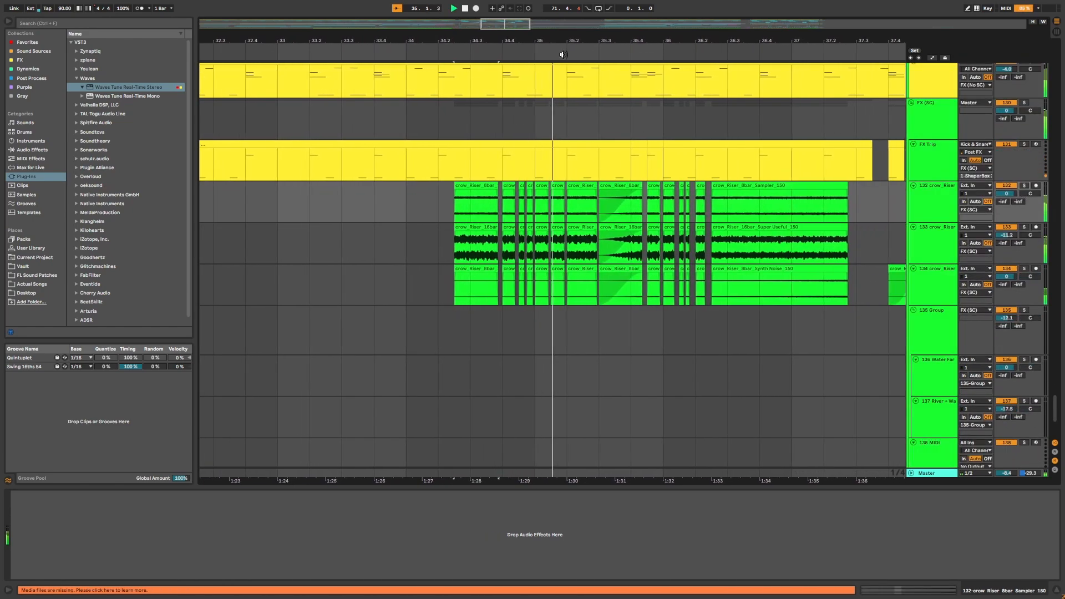
mouse_move(565, 41)
mouse_down()
mouse_move(565, 73)
mouse_move(565, 31)
mouse_up()
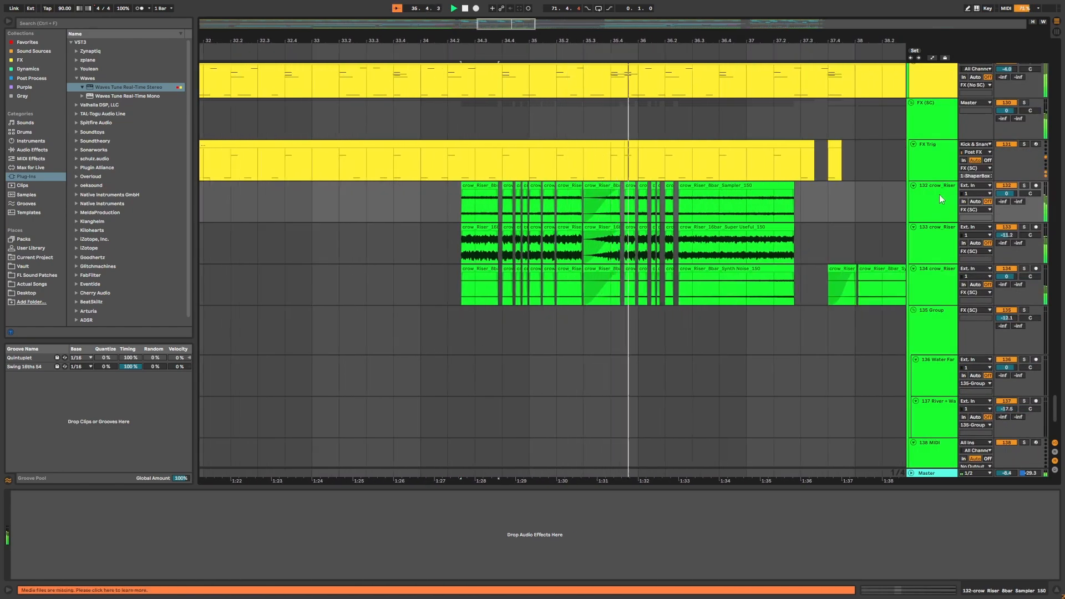
click(454, 206)
key(space)
Toggle solo on the 132 crow Riser track and play the riser chops from bar 34.
shift+click(930, 275)
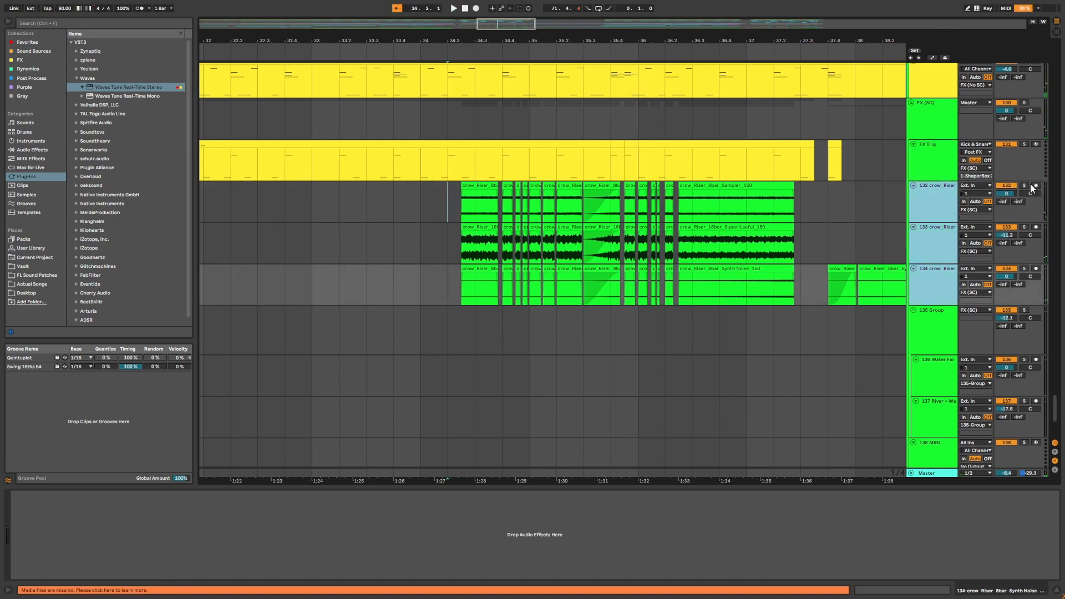
click(1025, 186)
click(466, 201)
key(space)
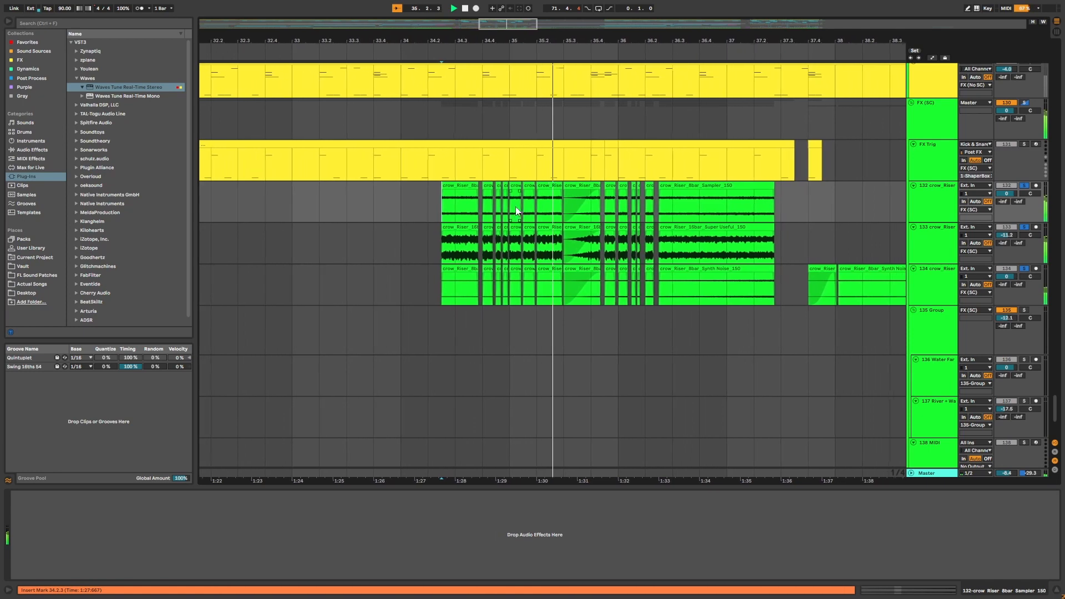
key(space)
Select the chopped riser clips around bars 34 to 36 on the three crow Riser tracks.
drag(615, 40, 593, 22)
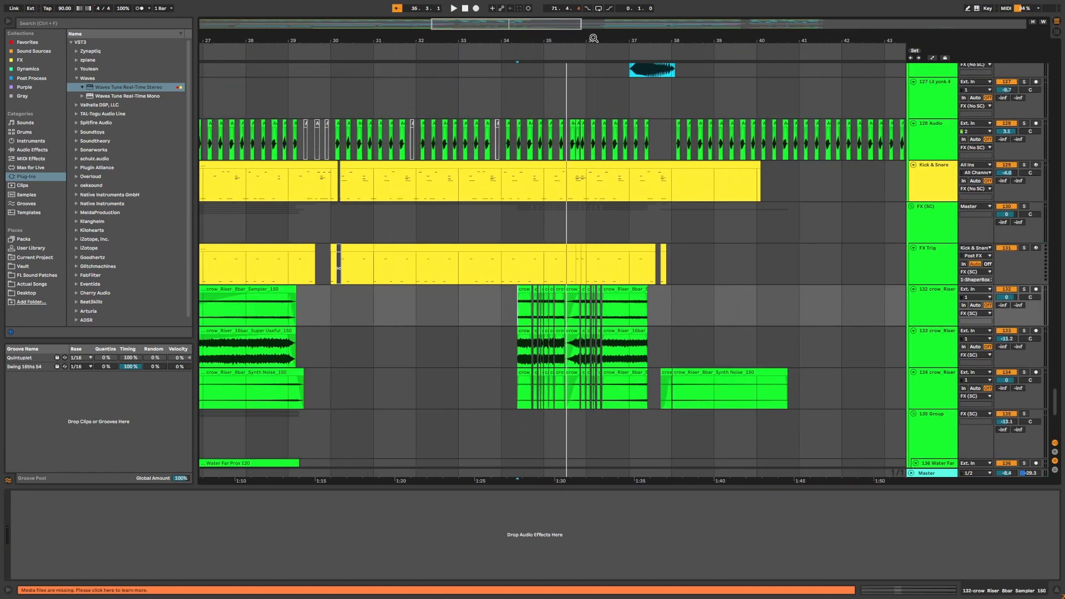
scroll(681, 293, up, 2)
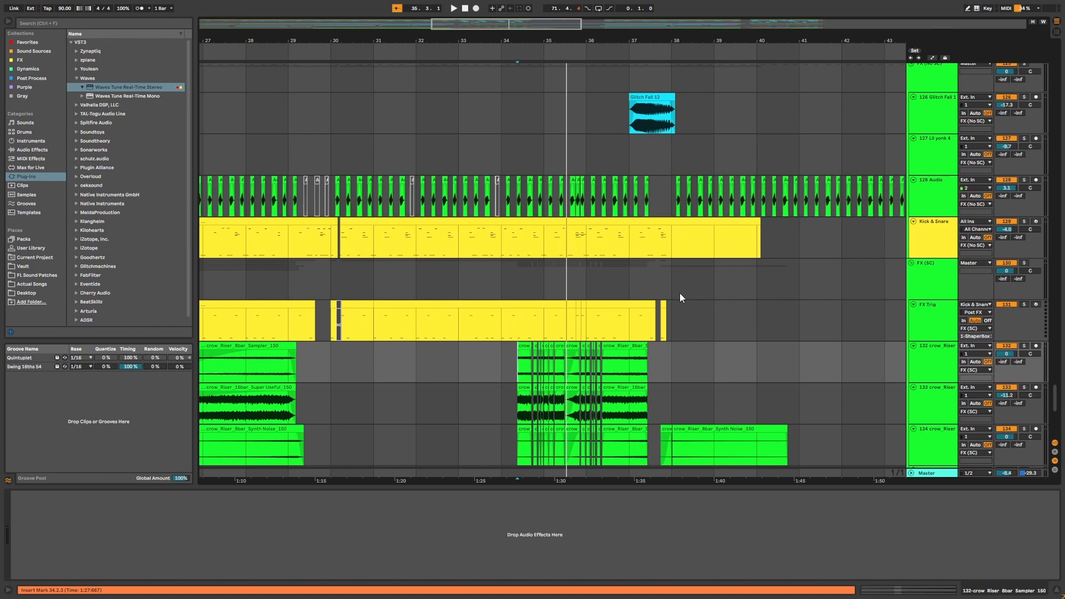
scroll(681, 293, down, 3)
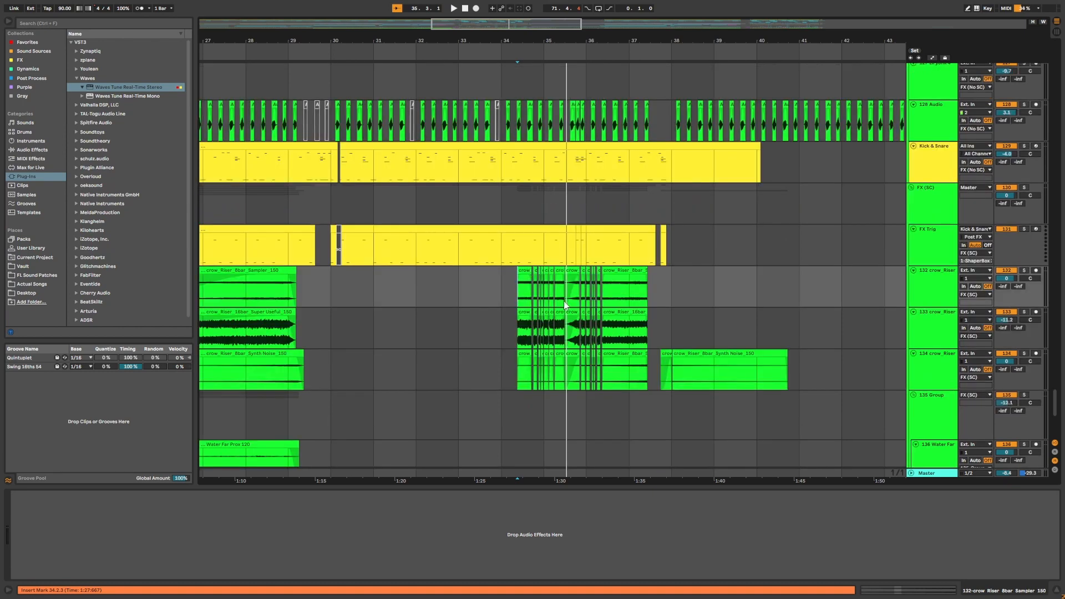
drag(565, 40, 527, 13)
scroll(558, 251, up, 3)
scroll(558, 250, right, 2)
scroll(527, 282, down, 2)
drag(432, 322, 502, 396)
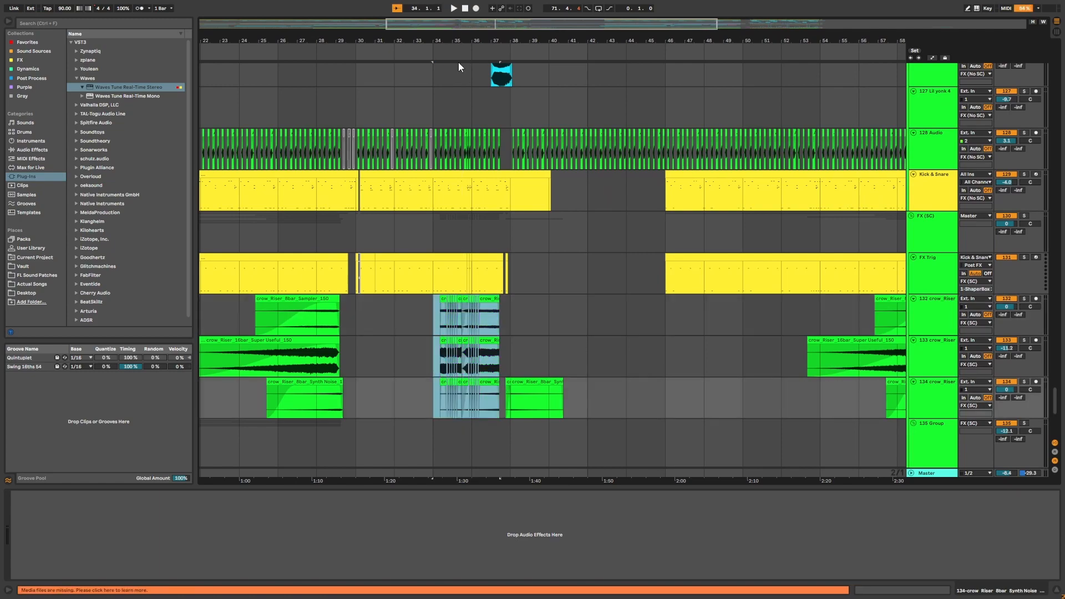
Scroll down to the water ambience tracks and solo the 135 Group track.
drag(466, 40, 466, 61)
scroll(499, 266, down, 5)
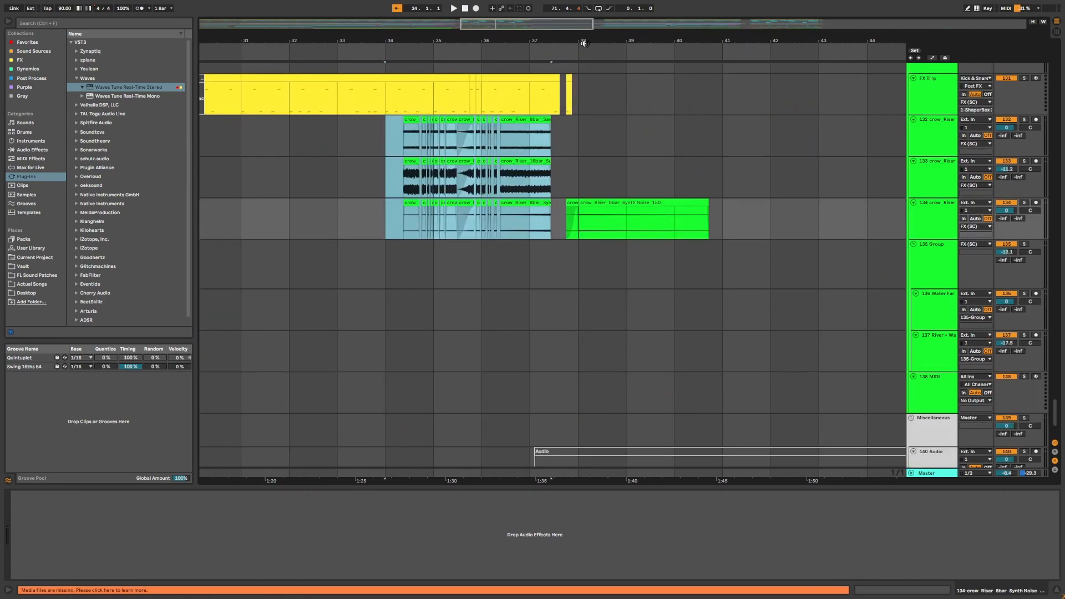
drag(582, 42, 581, 9)
scroll(444, 222, down, 2)
click(306, 226)
drag(342, 42, 298, 69)
scroll(323, 321, up, 1)
click(928, 199)
click(1025, 178)
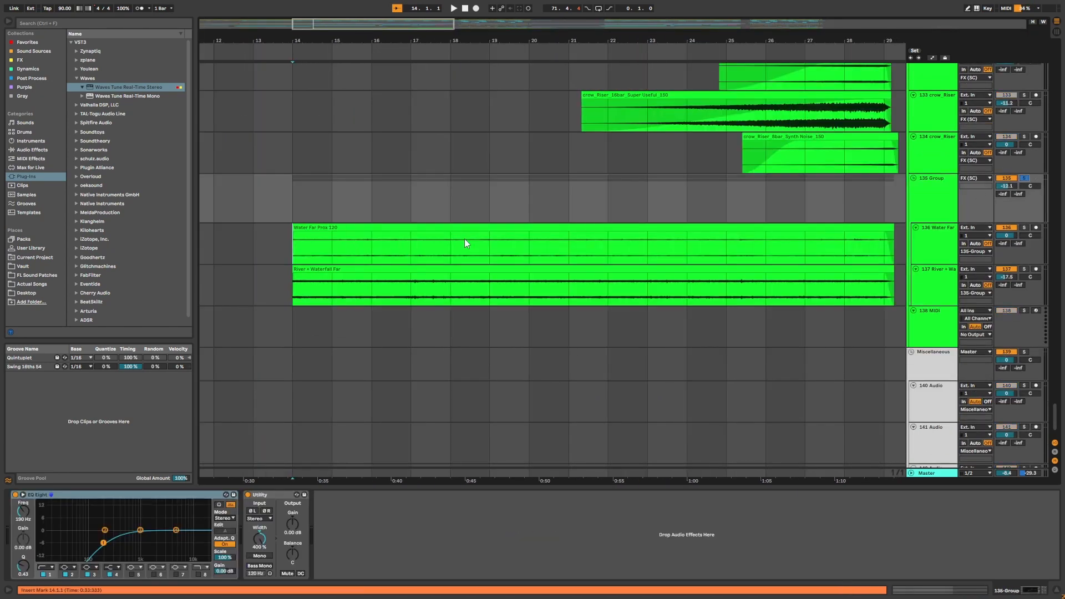
Play back the Water Far Prox 120 clip from bar 14.
click(294, 240)
drag(371, 44, 491, 39)
key(space)
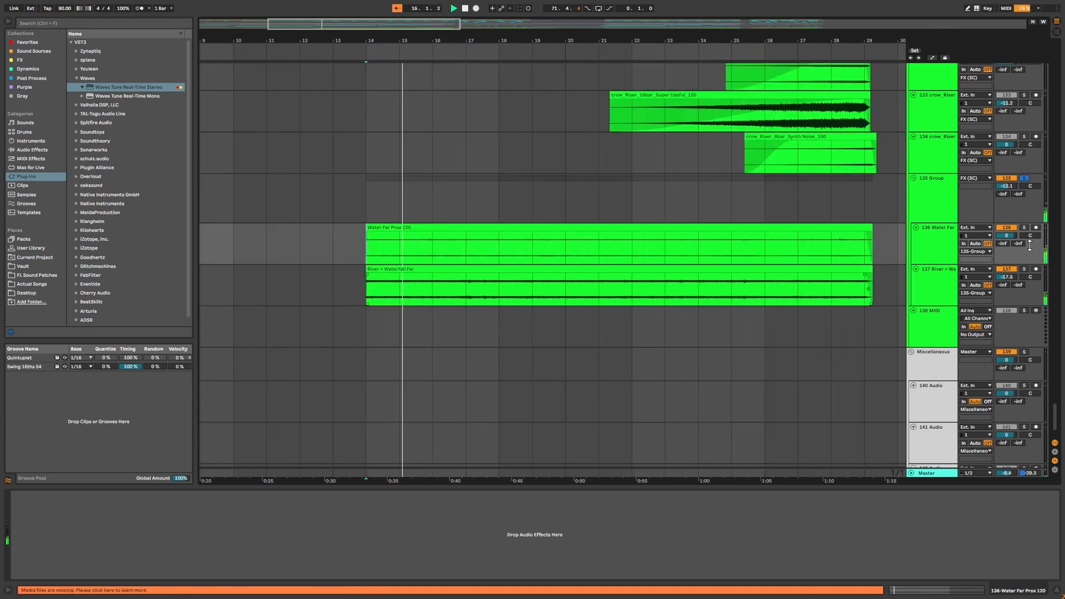
scroll(820, 284, up, 1)
key(space)
Scroll through the remaining tracks down to the end of the arrangement.
scroll(818, 279, up, 1)
scroll(788, 257, up, 3)
drag(721, 42, 545, 37)
scroll(740, 254, down, 4)
scroll(741, 254, up, 5)
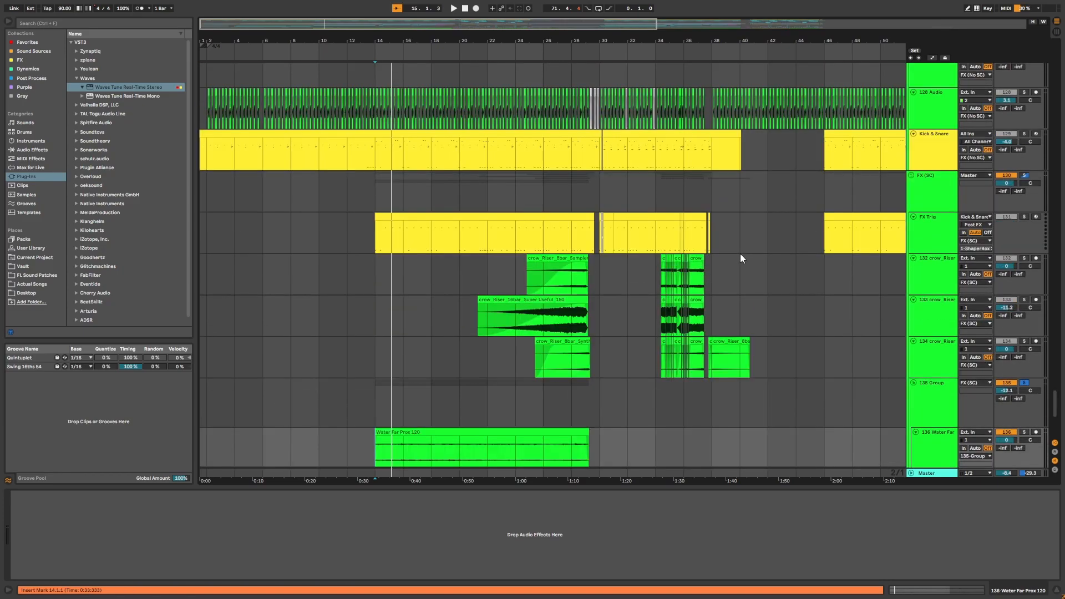
scroll(741, 254, down, 4)
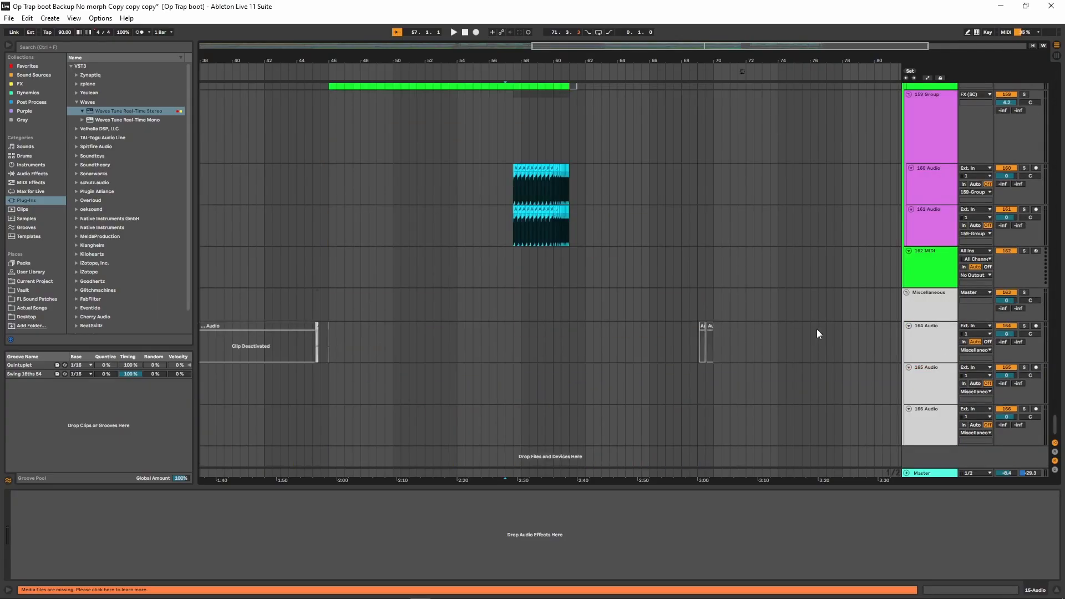
scroll(810, 328, up, 10)
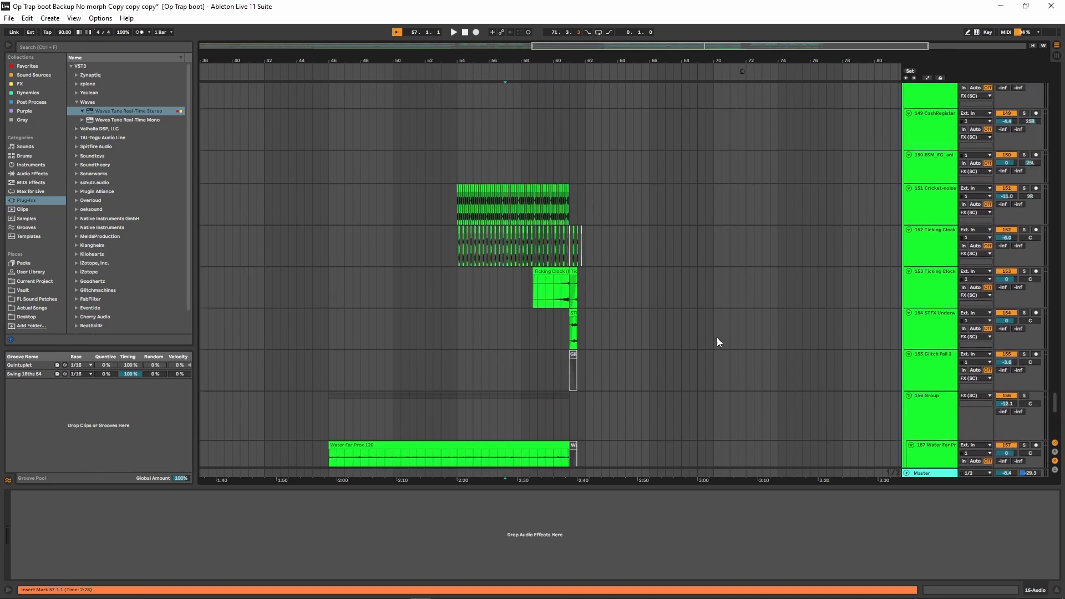
scroll(717, 342, up, 8)
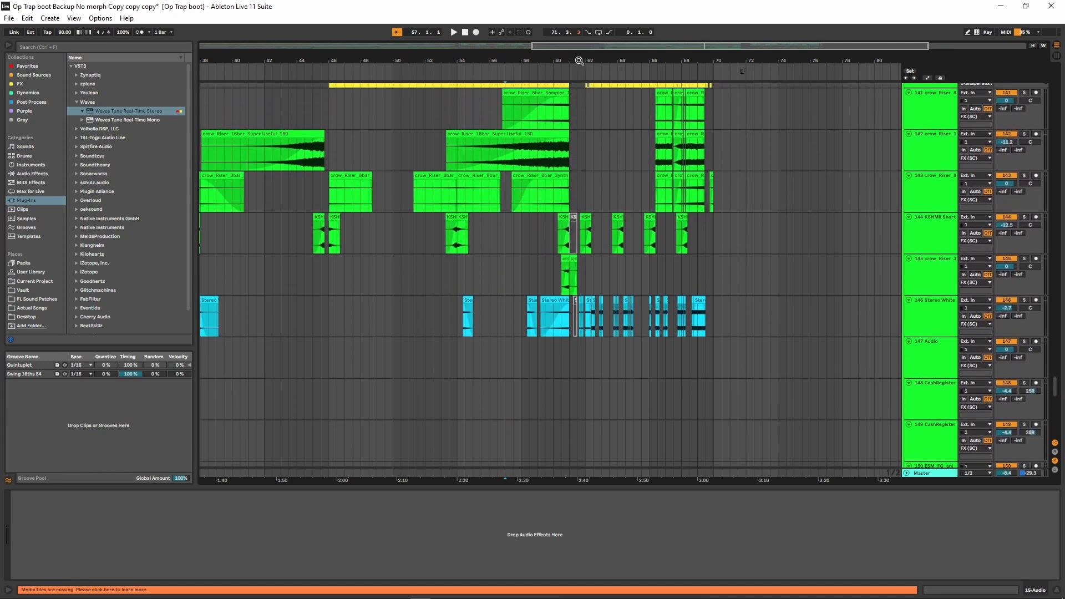
Select the KSHMR, crow Riser and Stereo White Noise clips spanning roughly bars 52 to 69.
drag(579, 61, 594, 95)
scroll(610, 178, up, 5)
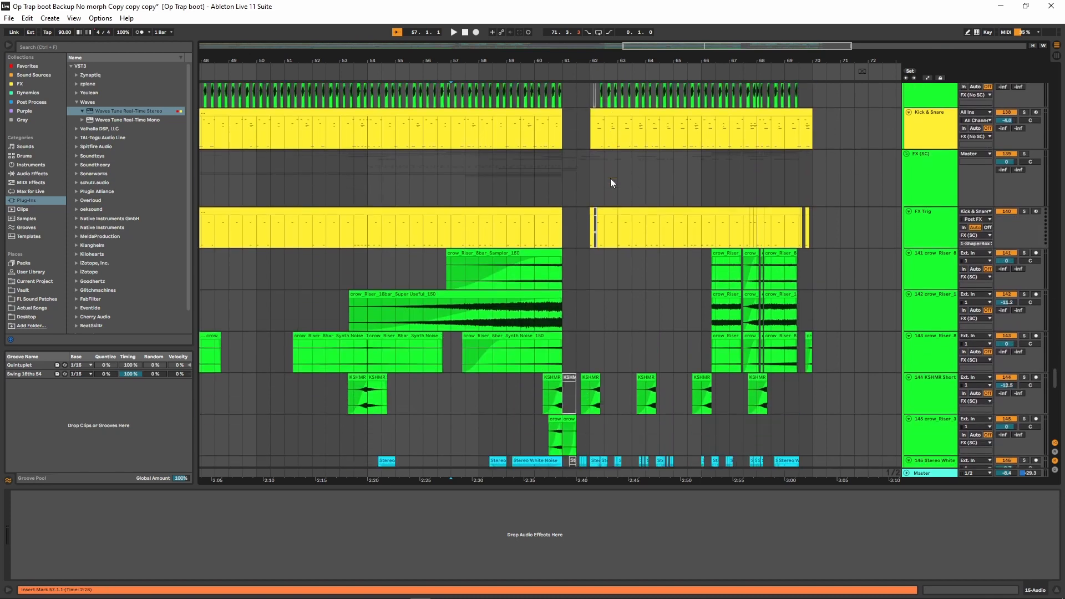
scroll(610, 178, down, 3)
drag(314, 275, 807, 348)
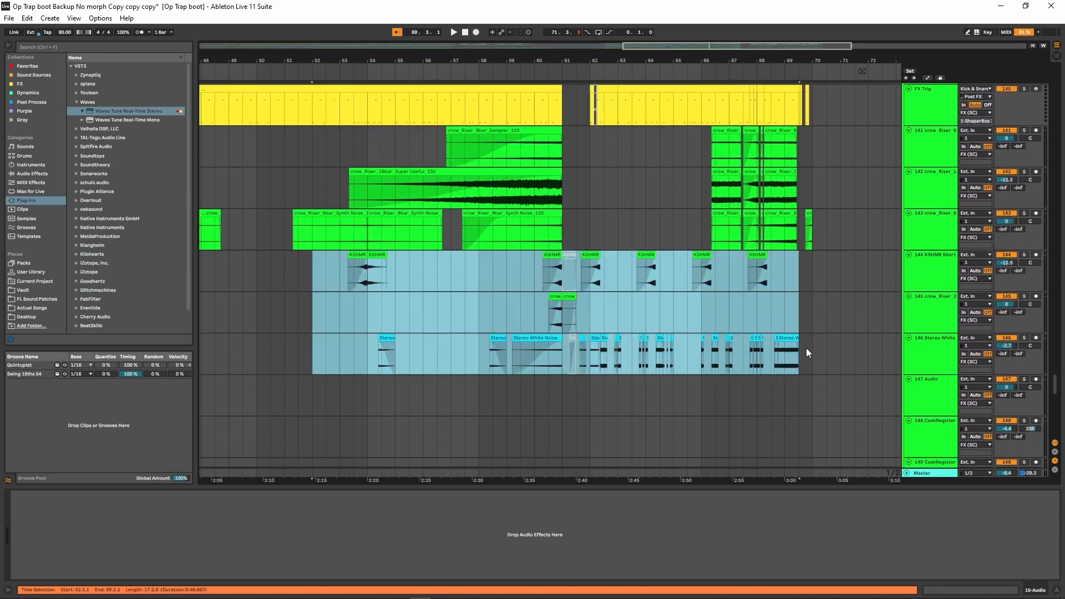
click(807, 348)
Select the Stereo White Noise clips from bar 61 to about bar 65.
drag(637, 61, 637, 139)
drag(467, 355, 785, 355)
drag(815, 60, 652, 11)
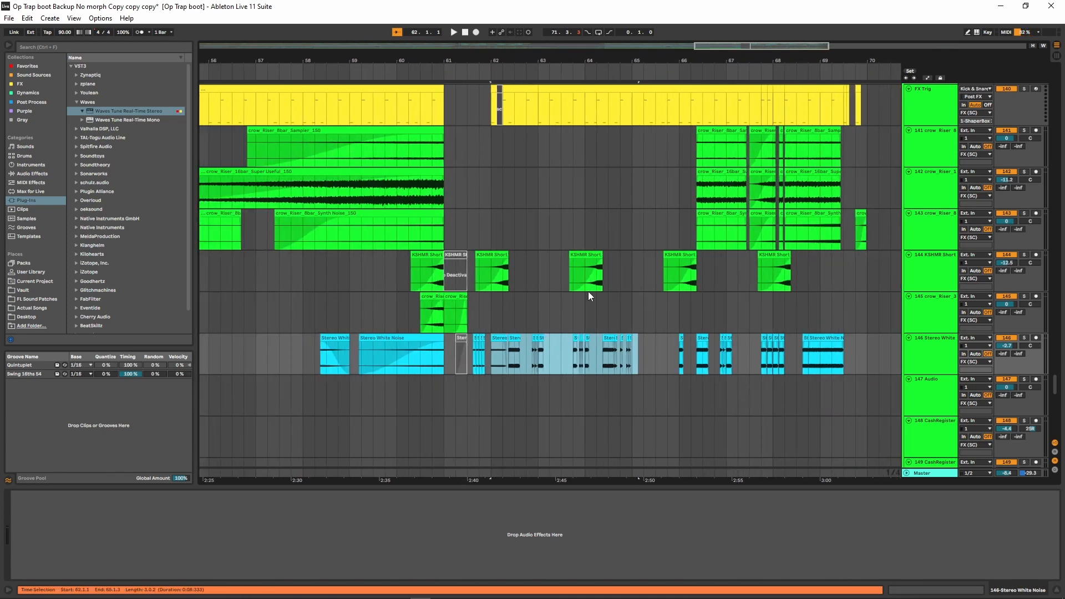
Locate the Cricket-noise track's clips starting around bar 12 and solo the 151 Cricket-noise track.
shift+click(814, 338)
click(815, 338)
mouse_move(544, 57)
mouse_down()
mouse_move(731, 57)
mouse_move(547, 57)
mouse_up()
scroll(554, 149, down, 6)
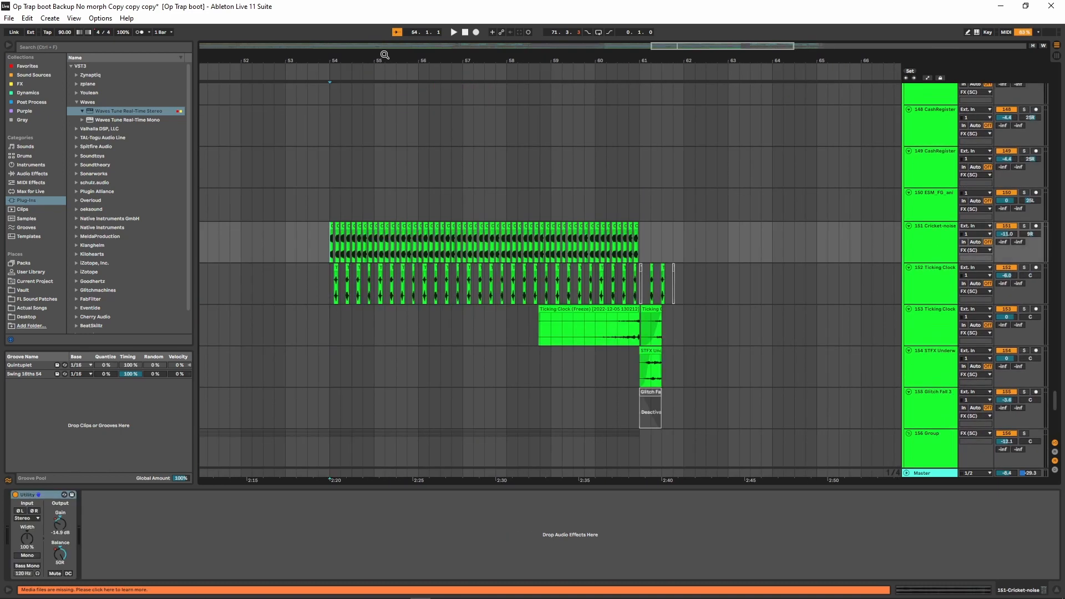
drag(385, 55, 432, 20)
scroll(521, 256, down, 3)
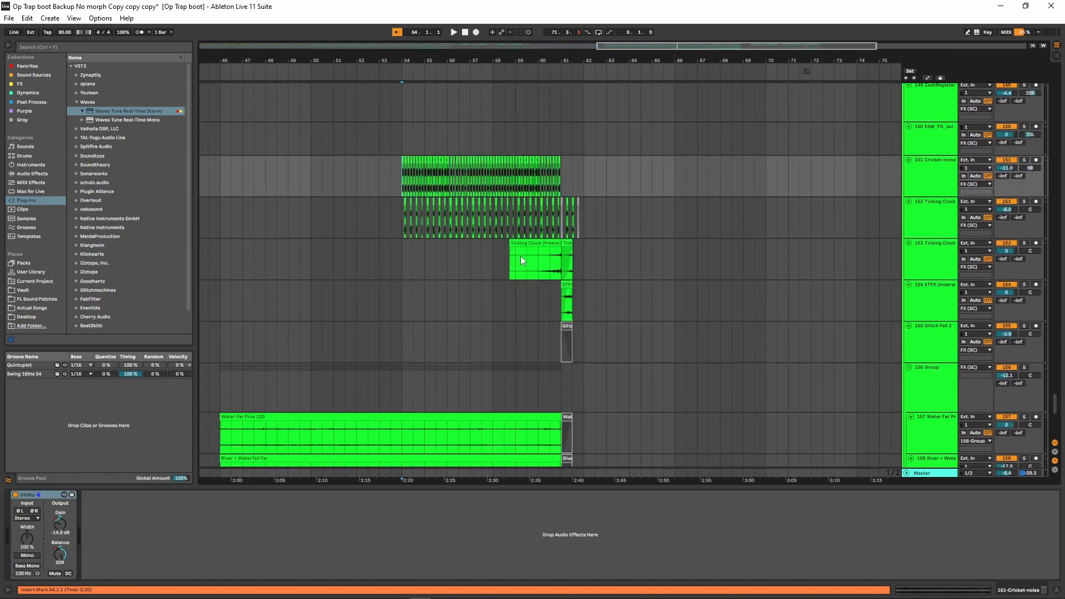
scroll(521, 255, up, 5)
drag(474, 56, 562, 59)
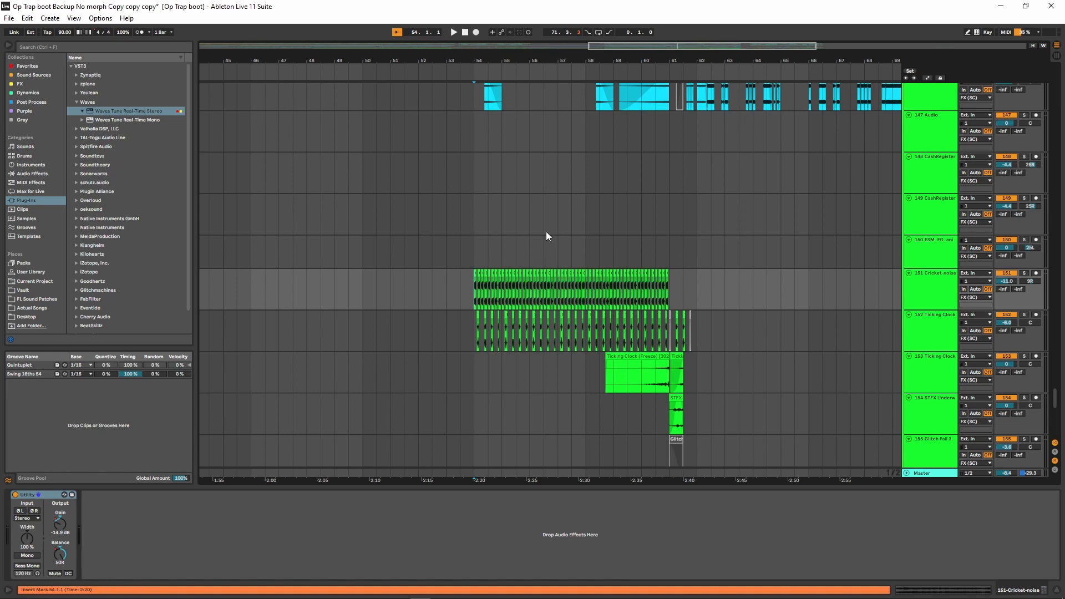
click(475, 262)
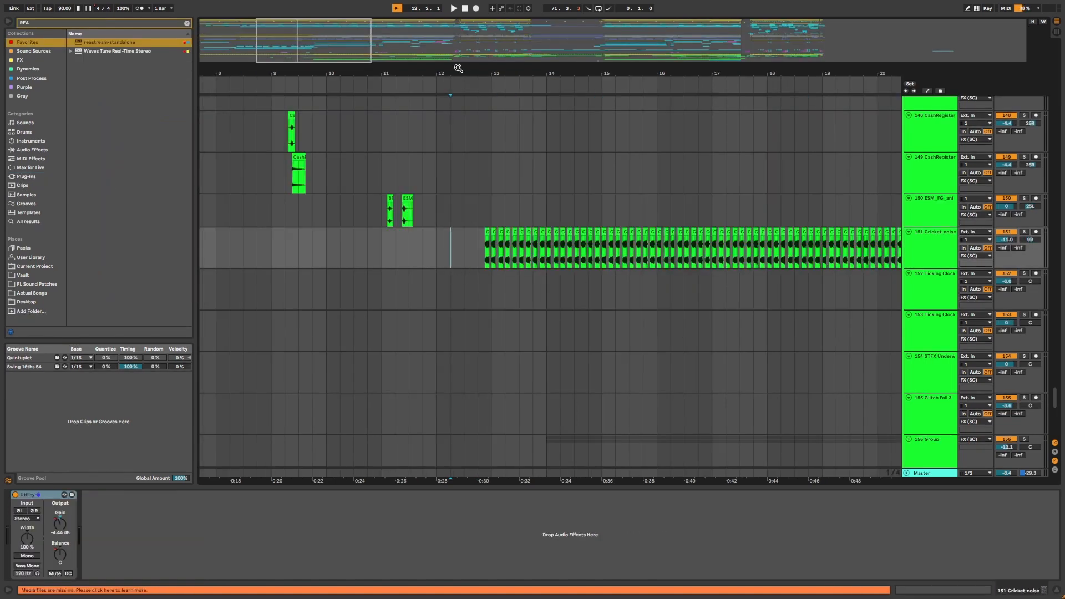
drag(461, 68, 519, 88)
drag(466, 71, 541, 107)
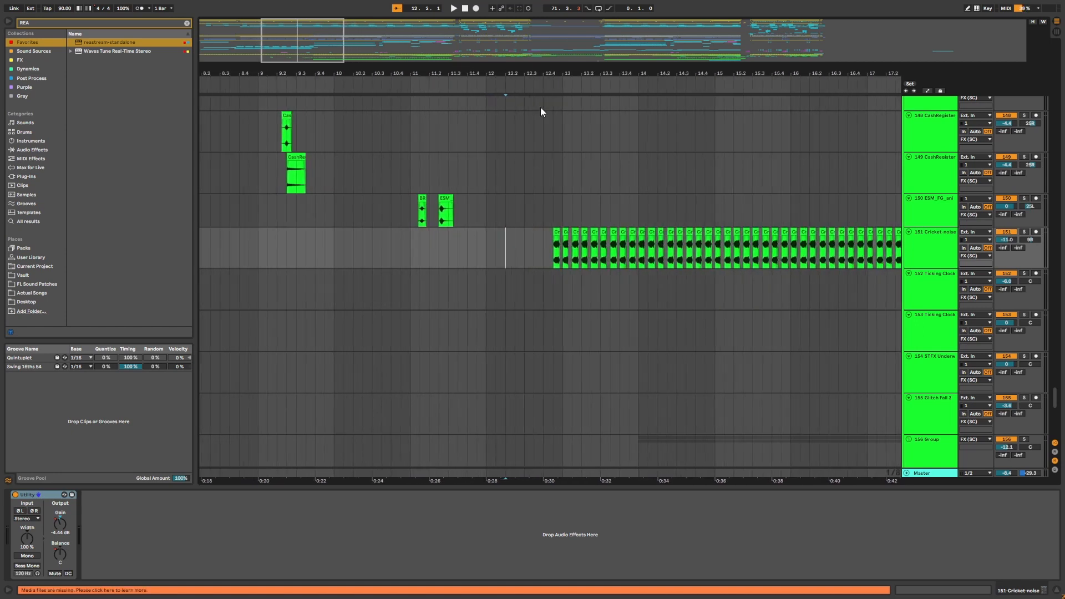
click(525, 257)
scroll(629, 289, up, 1)
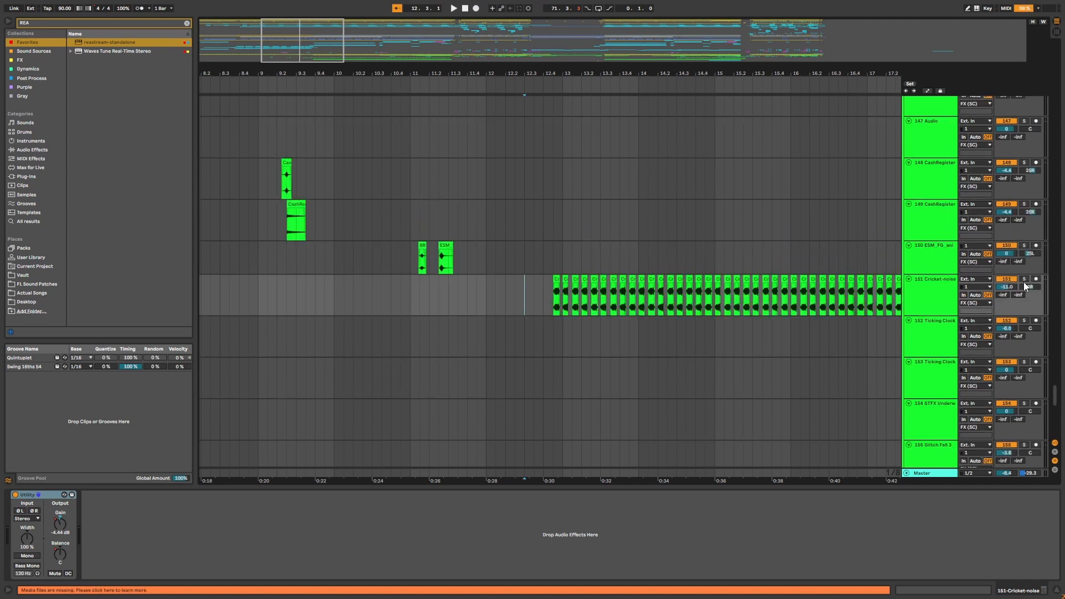
click(1026, 279)
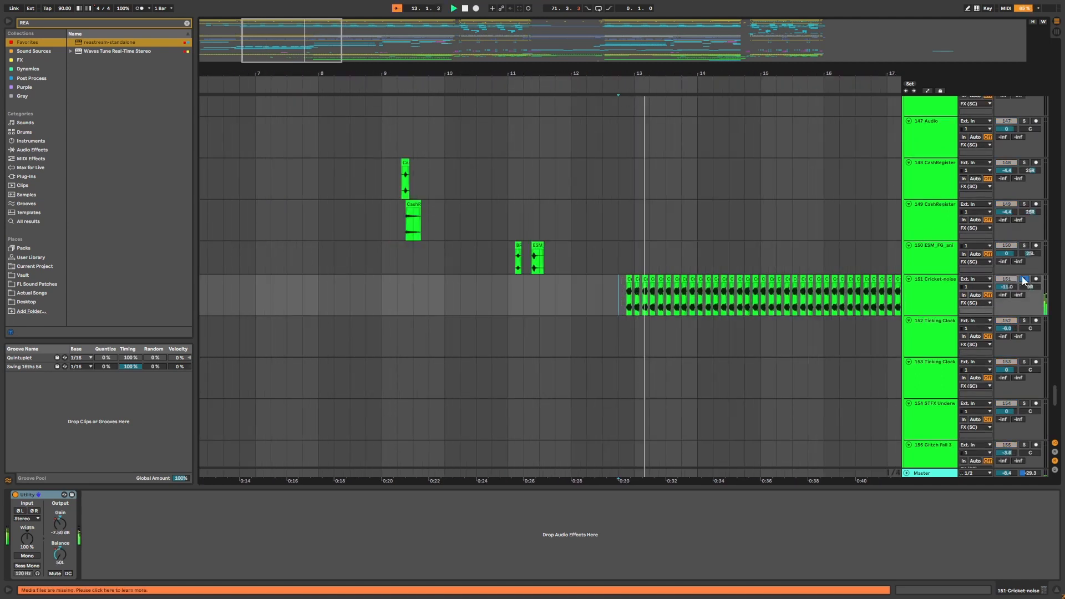
Select both CashRegister tracks and solo them together.
click(382, 186)
scroll(386, 192, up, 1)
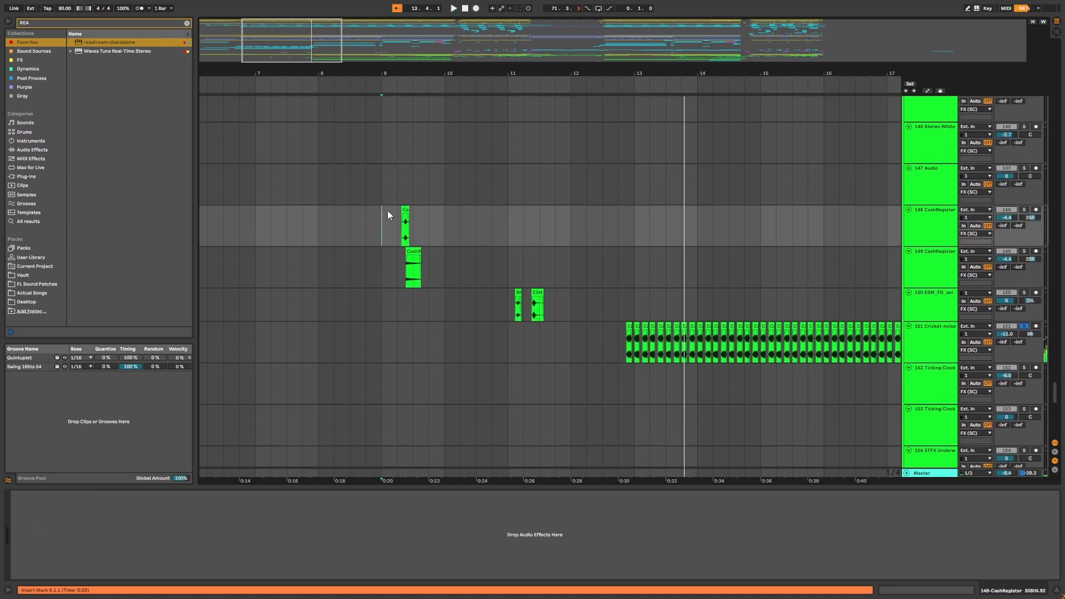
shift+click(924, 251)
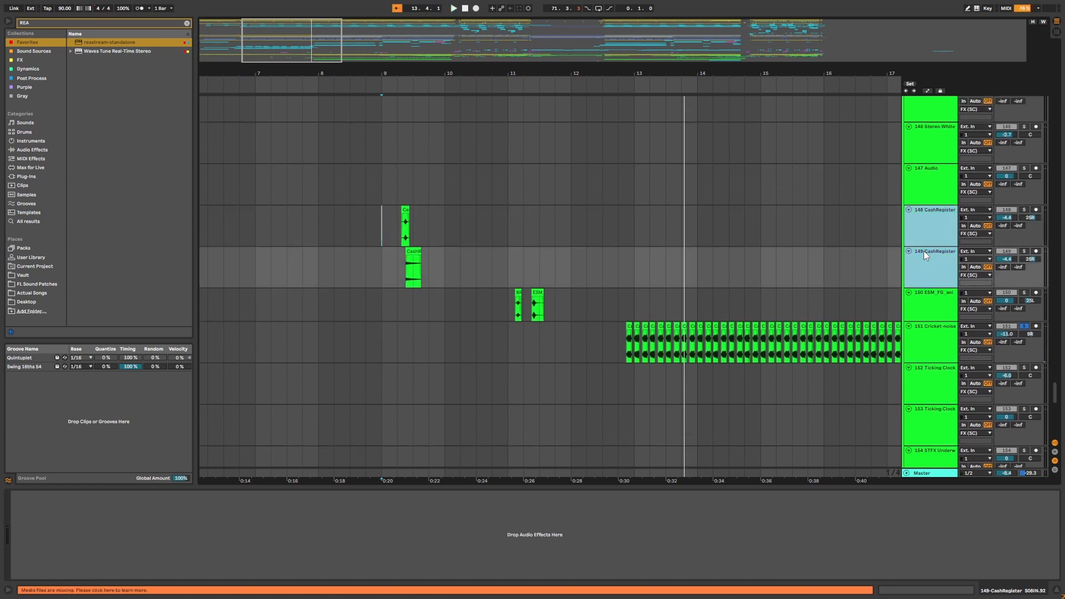
click(1026, 210)
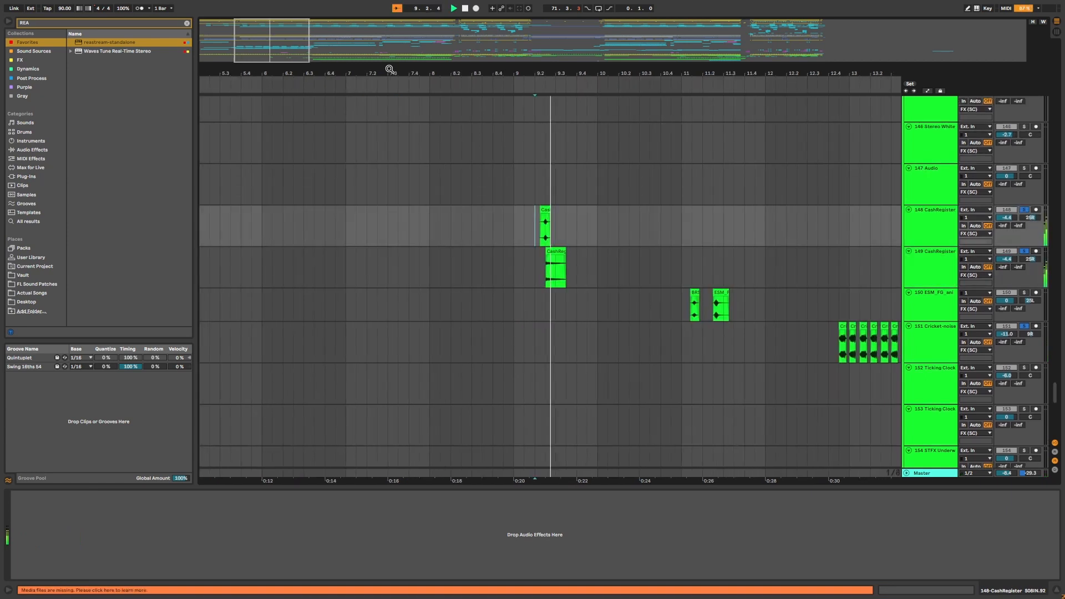
Solo the 150 ESM_FX_ani track and play back the arrangement from around bar 9.
click(649, 306)
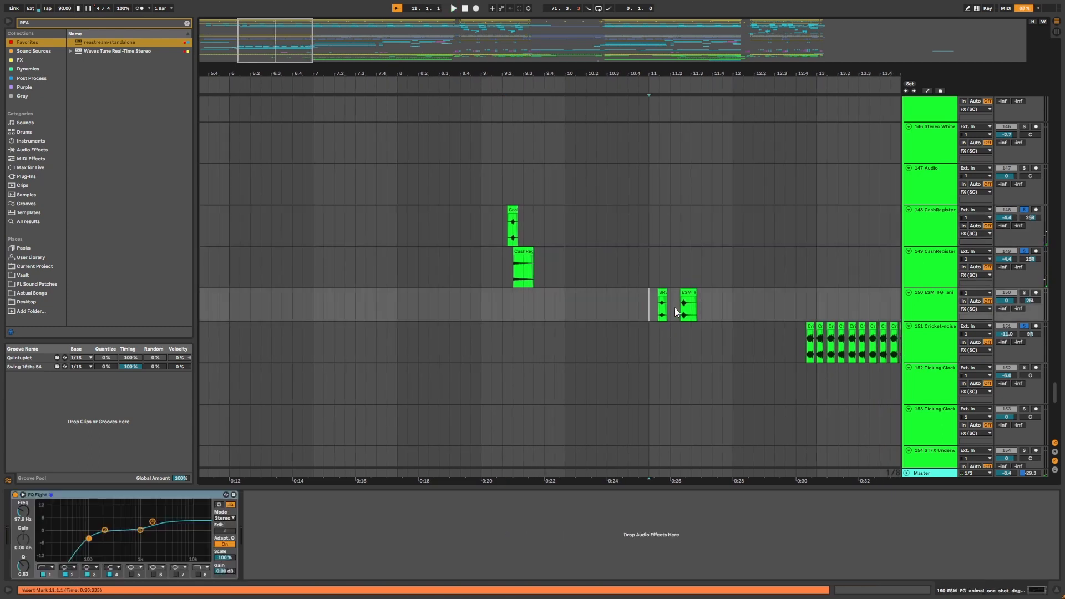
click(1024, 292)
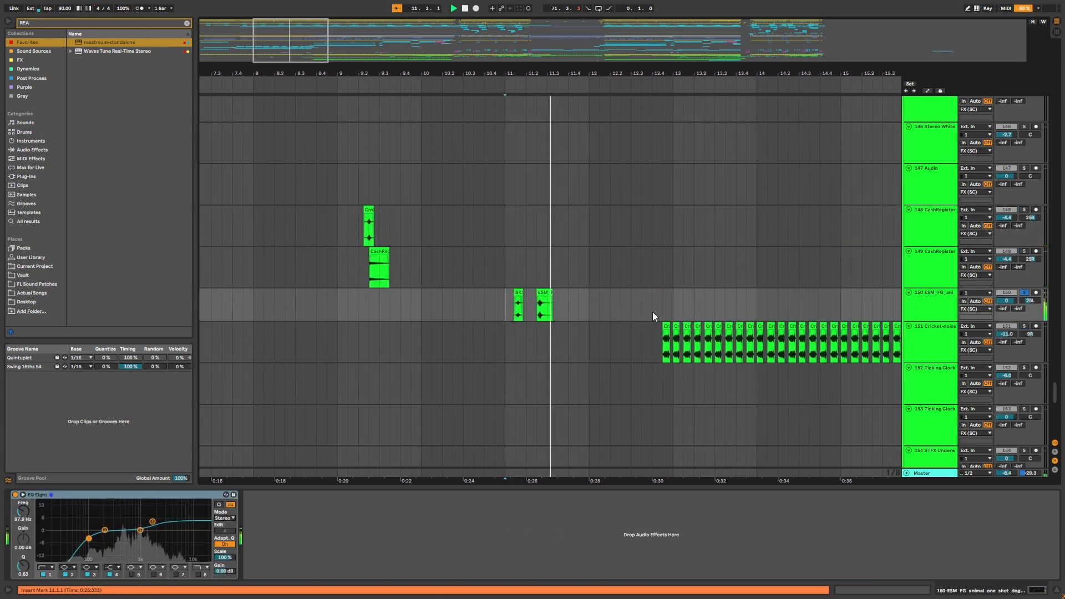
mouse_move(601, 69)
mouse_down()
mouse_move(408, 66)
mouse_move(433, 56)
mouse_move(848, 84)
mouse_move(537, 107)
mouse_move(505, 125)
mouse_up()
click(377, 381)
key(space)
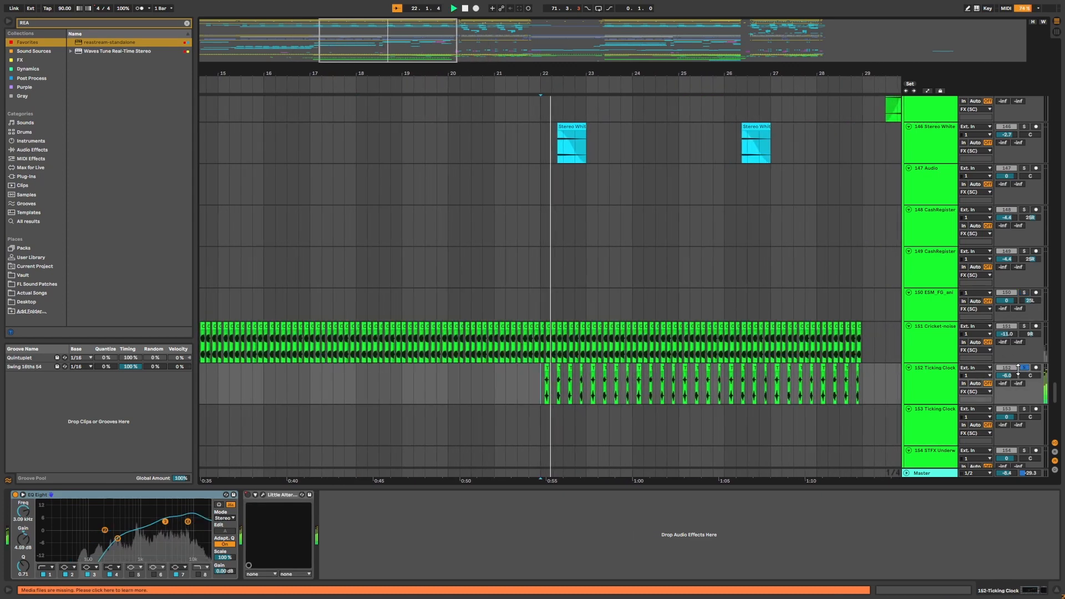
Solo the 152 Ticking Clock track and bring its clips around bars 42 to 69 into view.
click(1024, 368)
click(1025, 369)
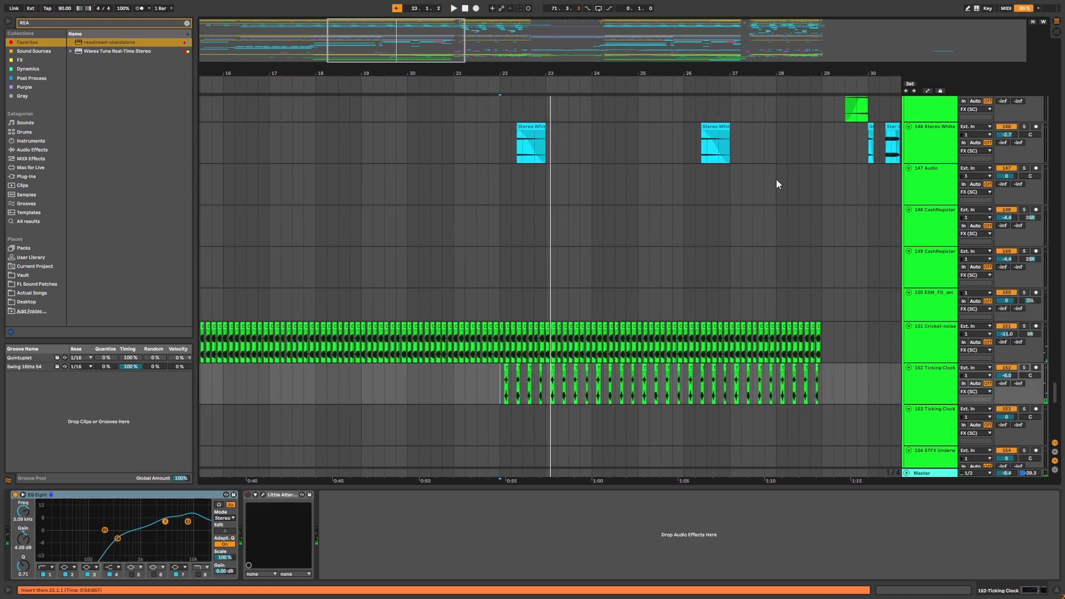
drag(813, 69, 499, 25)
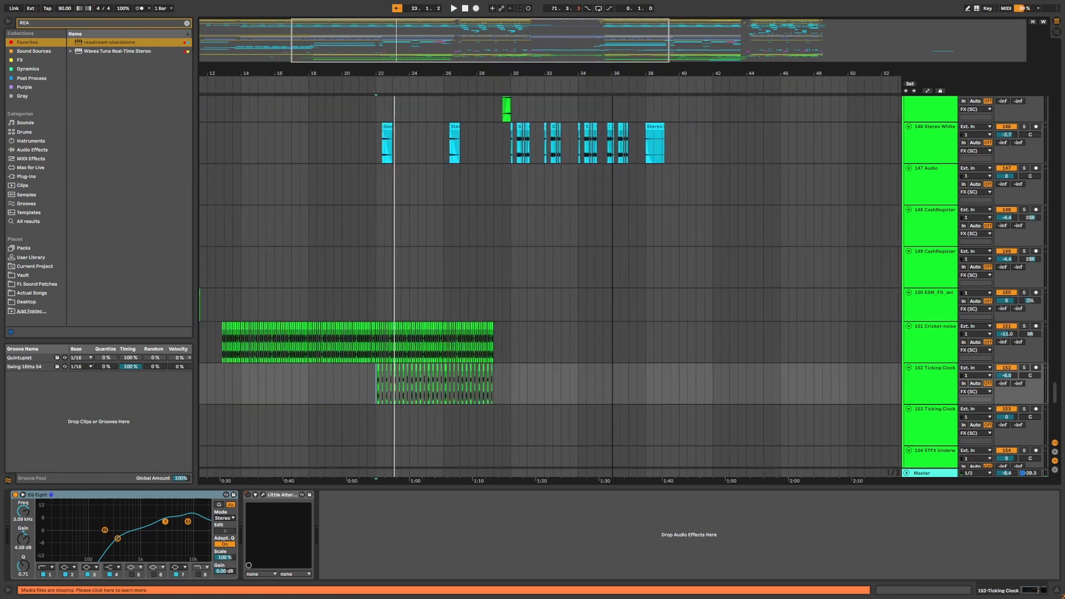
drag(612, 69, 609, 38)
drag(618, 75, 619, 87)
drag(815, 84, 756, 105)
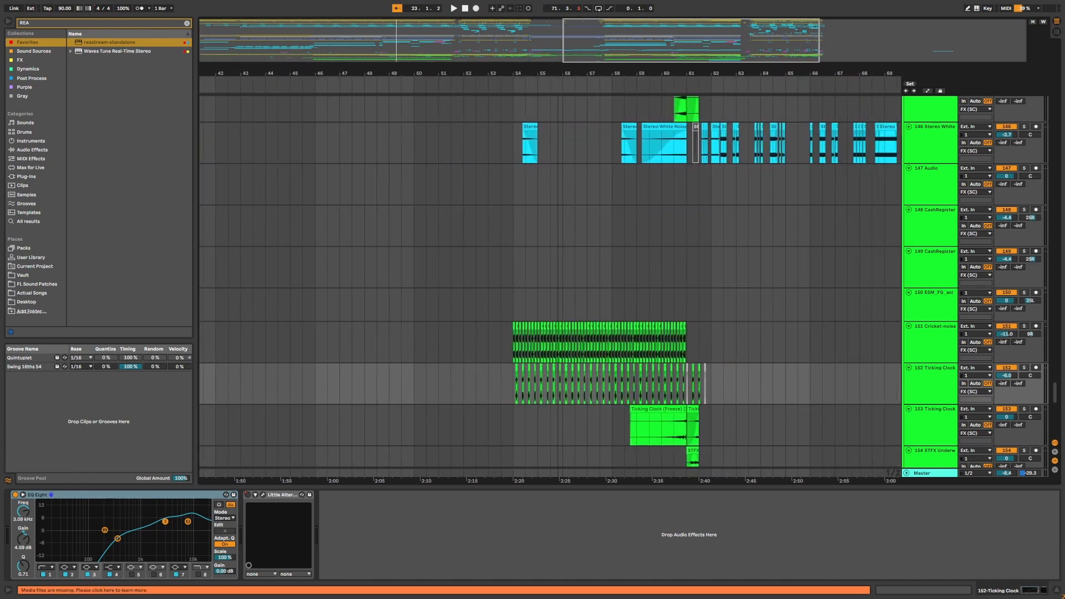
Select the Ticking Clock and STFX Underwater clips around bar 61.
scroll(759, 230, down, 3)
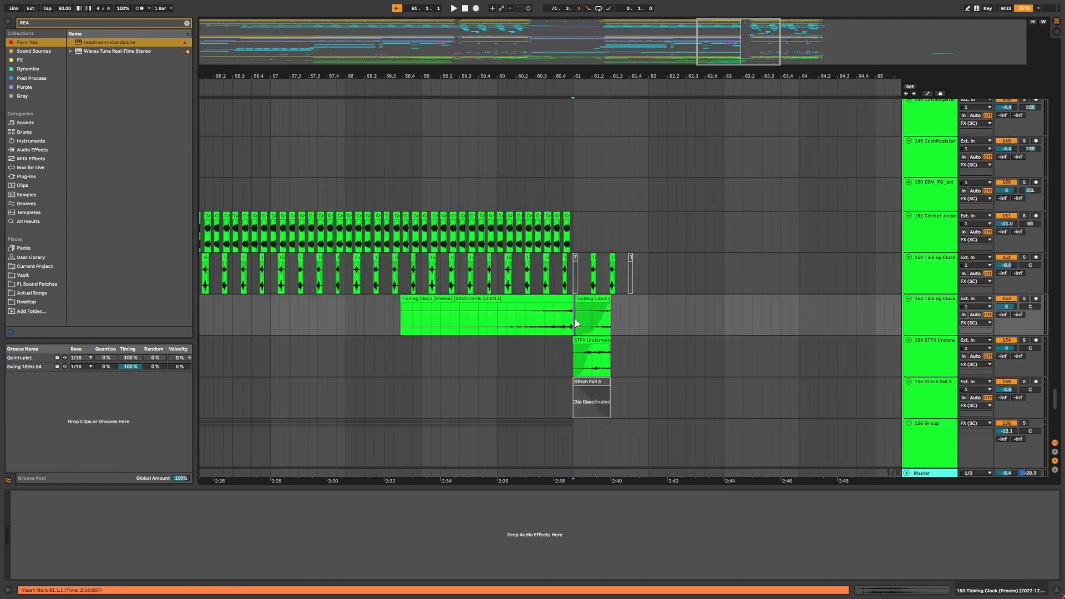
click(577, 324)
drag(575, 315, 652, 362)
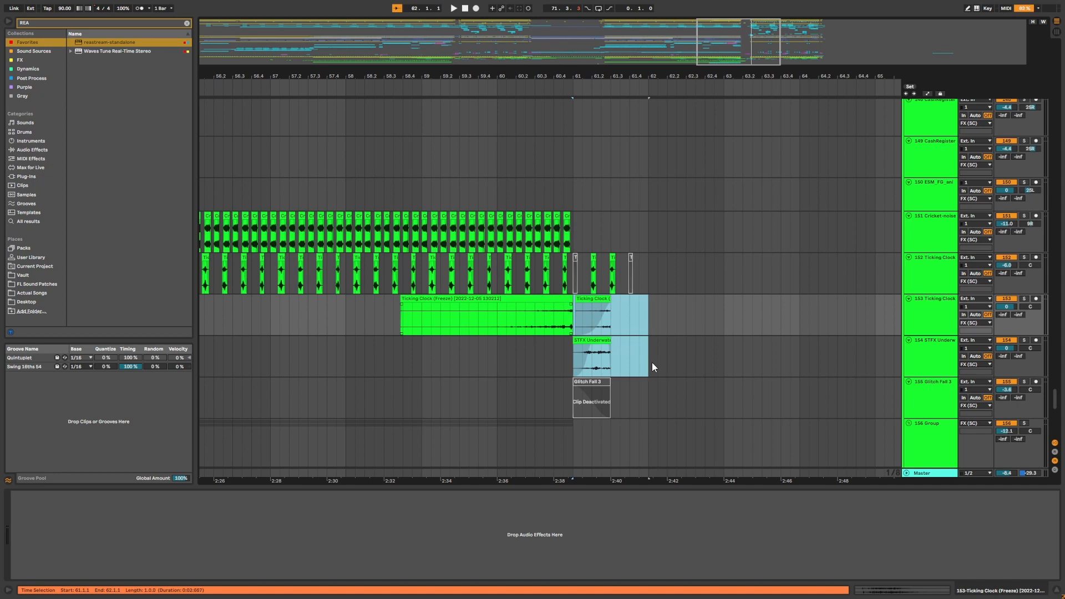
Play back the FX tracks from bar 61.
click(650, 216)
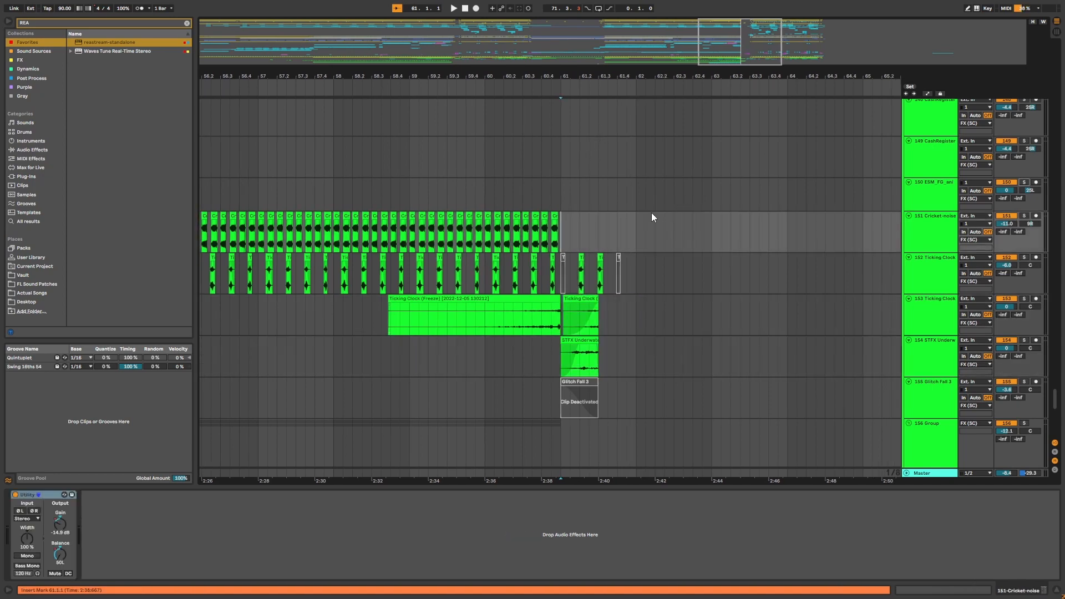
key(space)
drag(526, 76, 602, 73)
key(space)
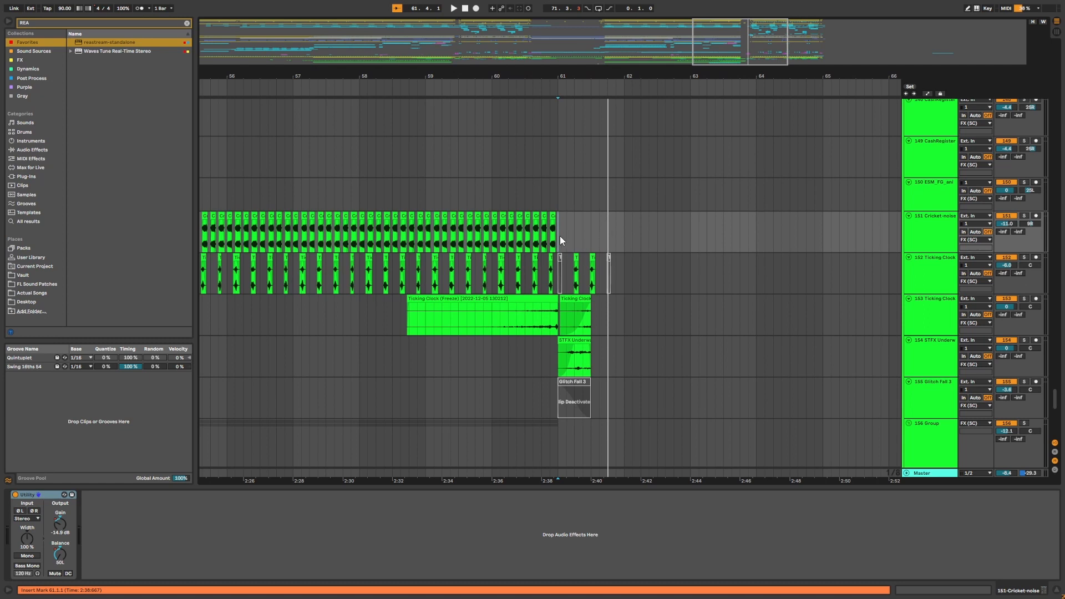
key(space)
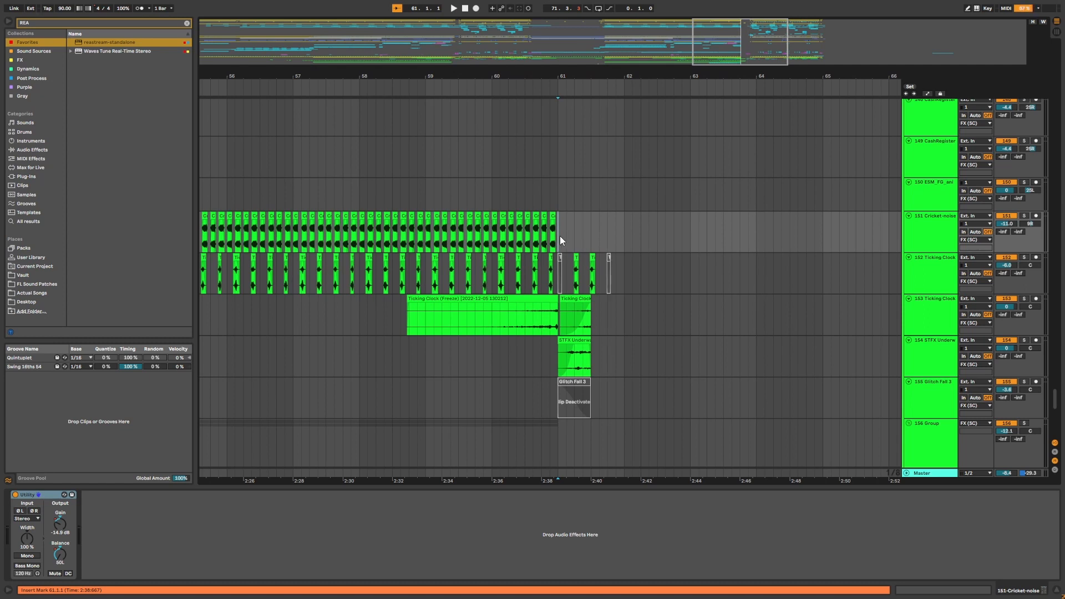
Open the STFX Underwater clip at bar 61 in the clip view, then zoom out to the whole arrangement.
click(566, 300)
scroll(591, 335, down, 1)
click(581, 331)
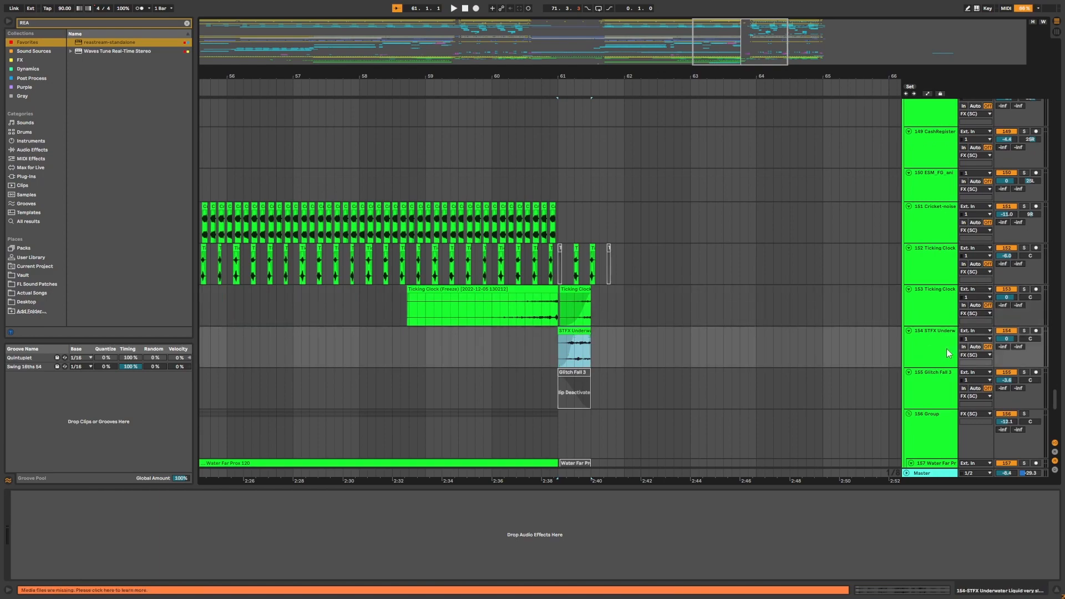
double_click(567, 334)
scroll(567, 335, up, 5)
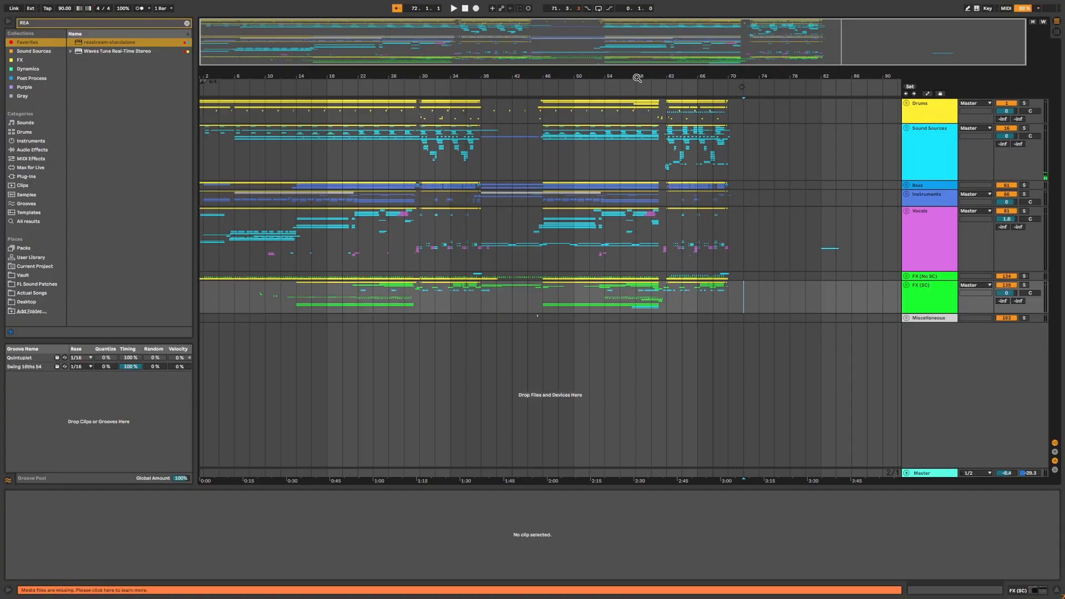
drag(637, 78, 770, 75)
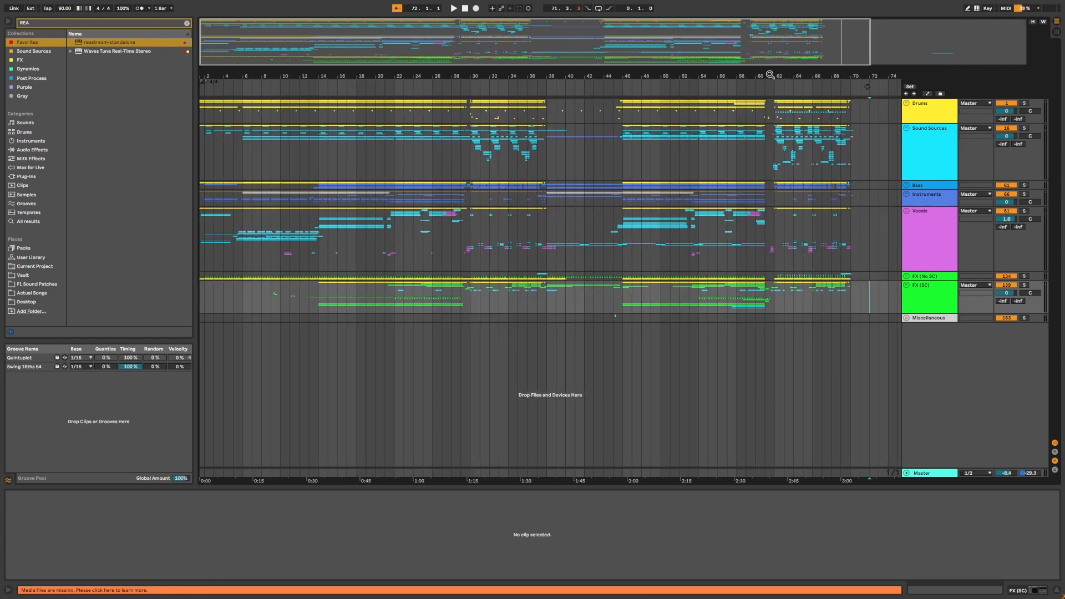